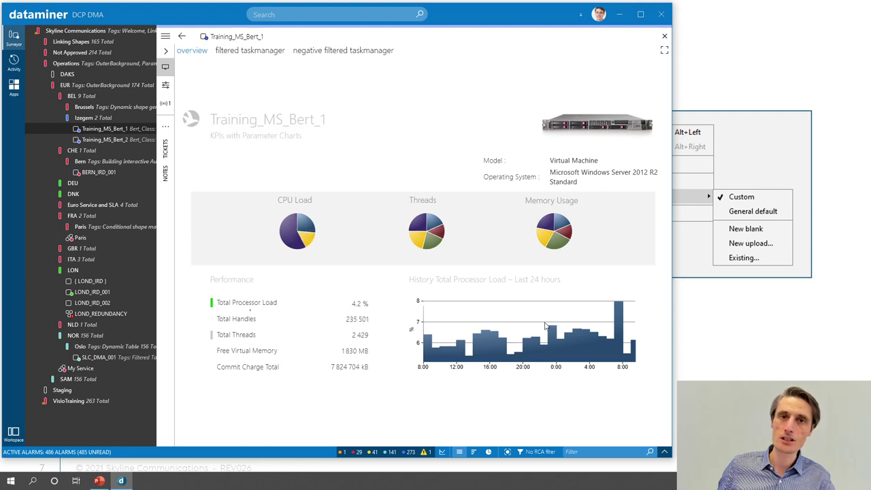
# Step: Examine the options for the active protocol Visio file on both training elements under Izegem
pyautogui.rightClick(420, 120)
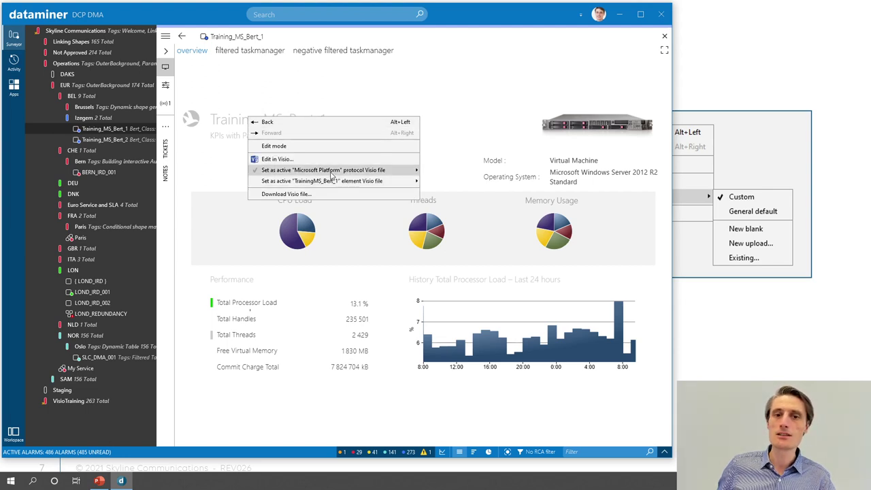
pyautogui.moveTo(332, 176)
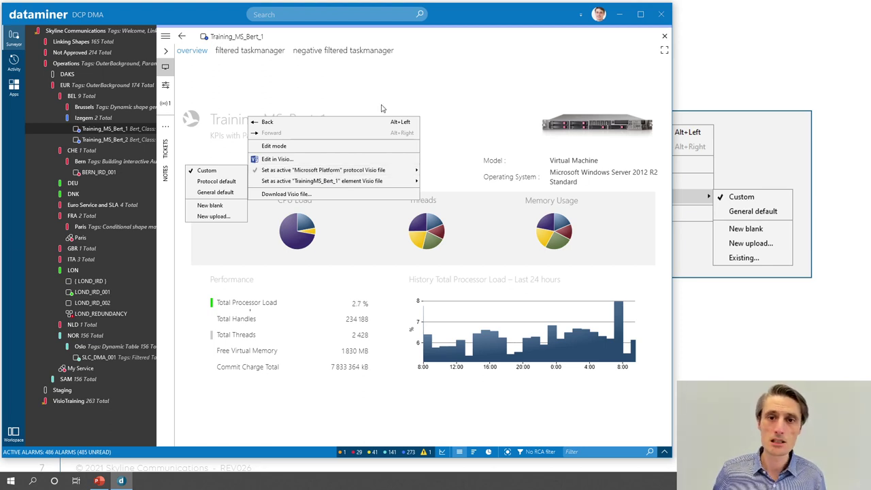
pyautogui.click(268, 75)
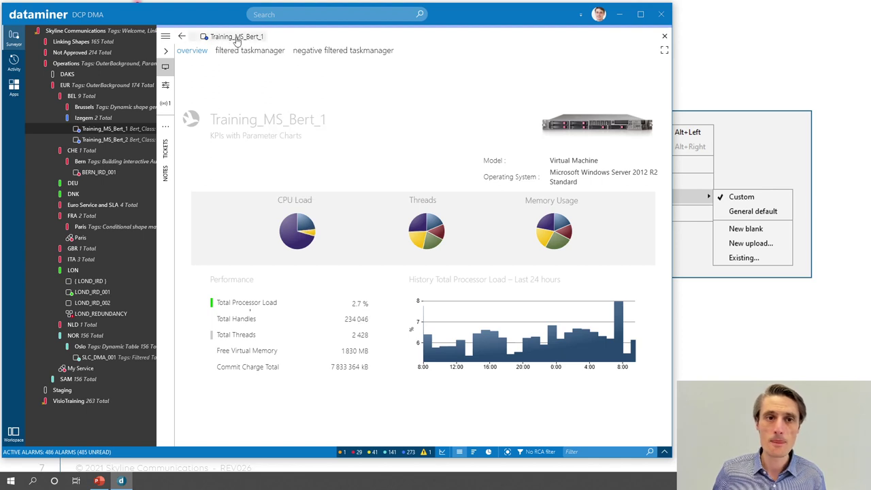
pyautogui.click(89, 140)
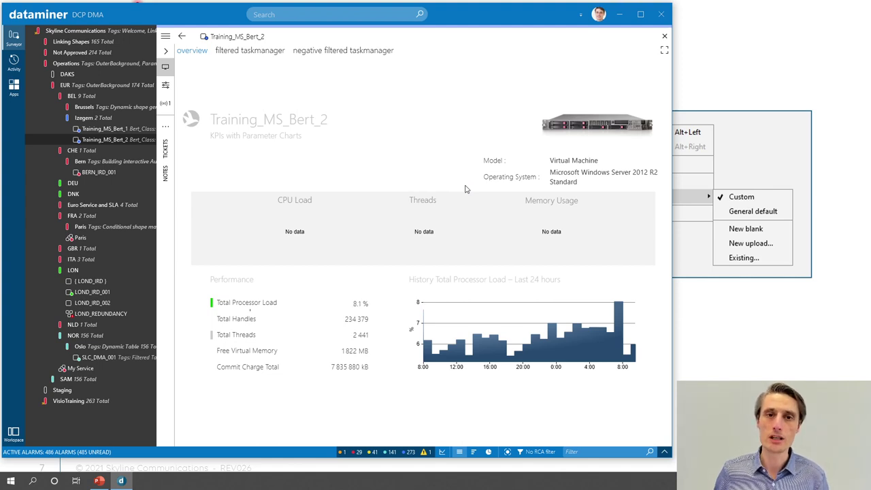
pyautogui.rightClick(391, 128)
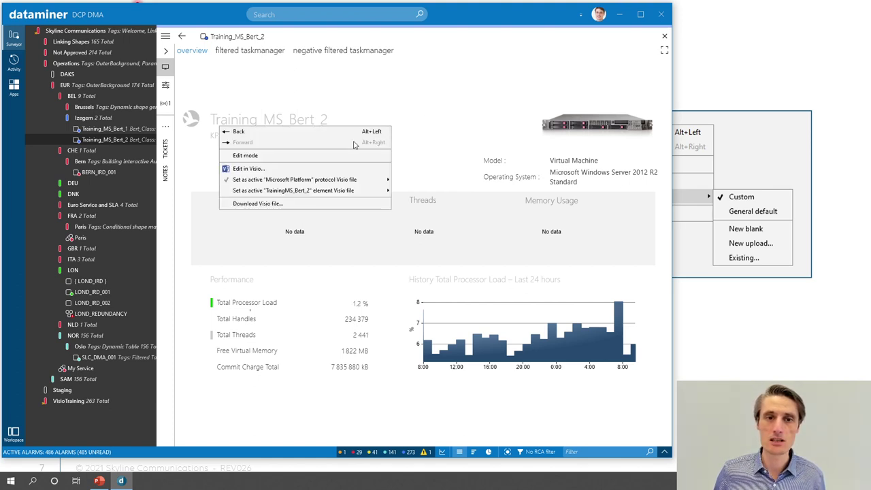
pyautogui.moveTo(347, 182)
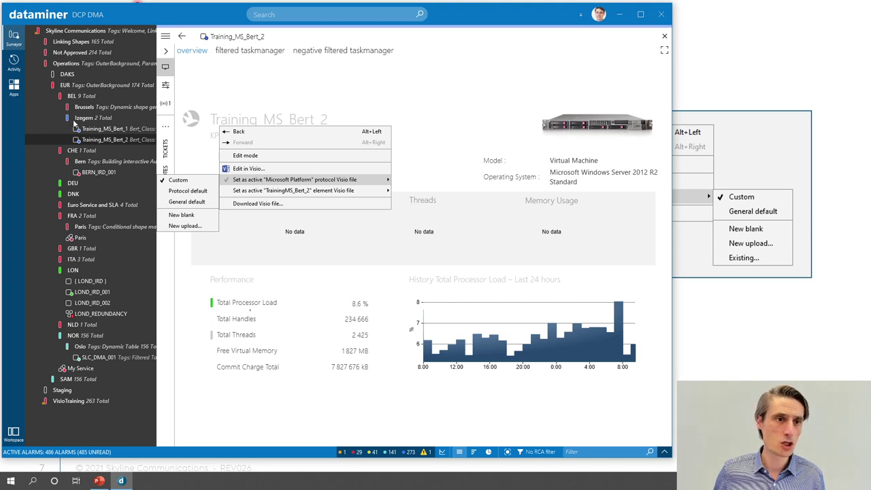
# Step: Browse the EUR and Not Approved branches and open the element BRAS_001 under Brasil > Brasilia
pyautogui.click(49, 84)
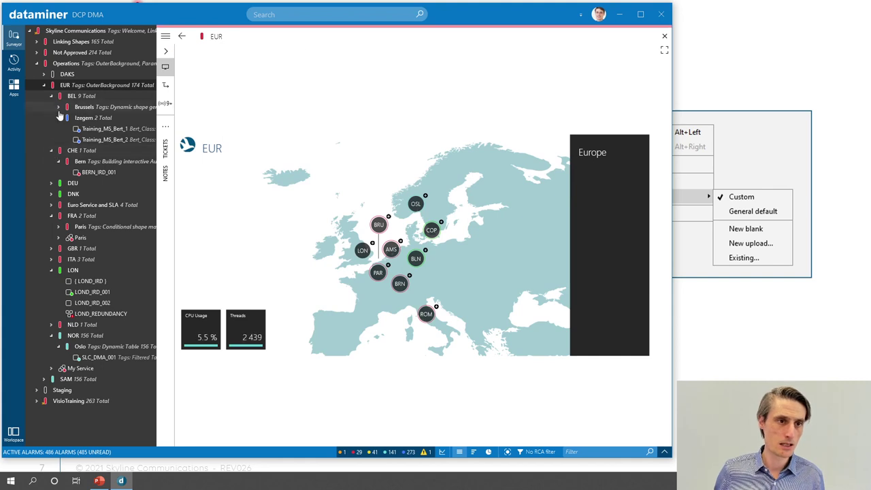
pyautogui.click(57, 108)
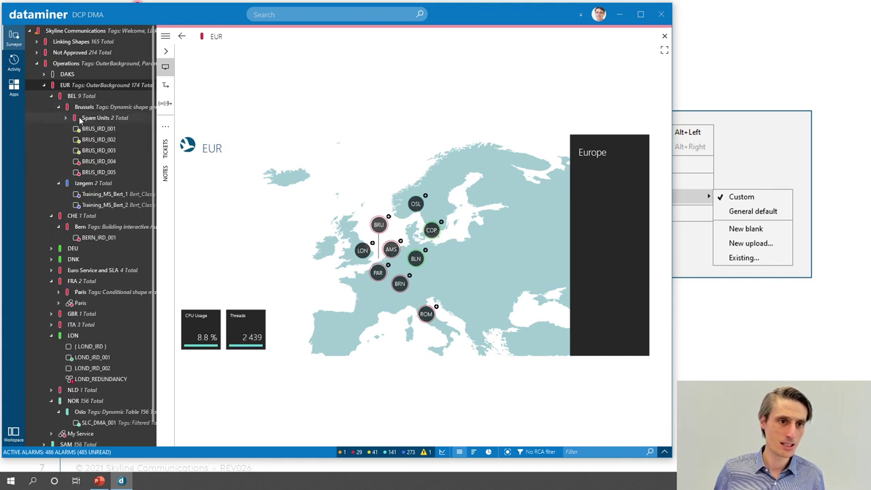
pyautogui.click(66, 117)
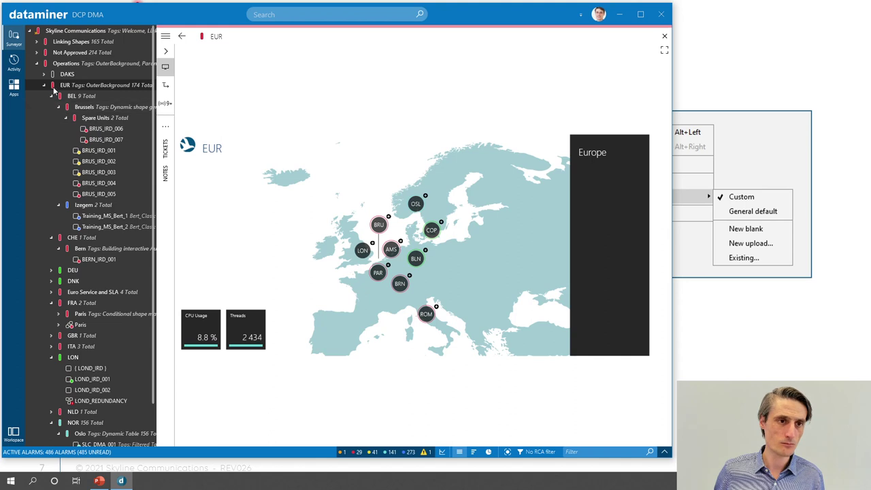
pyautogui.click(45, 75)
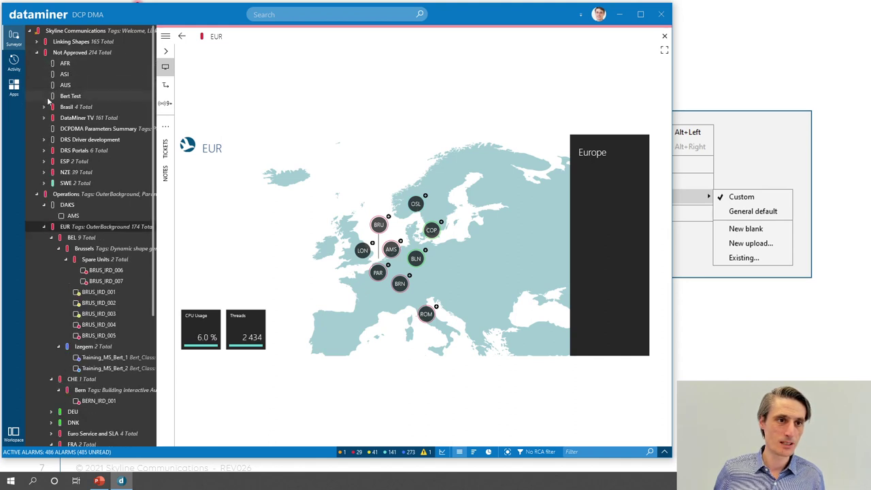
pyautogui.click(43, 107)
pyautogui.click(51, 117)
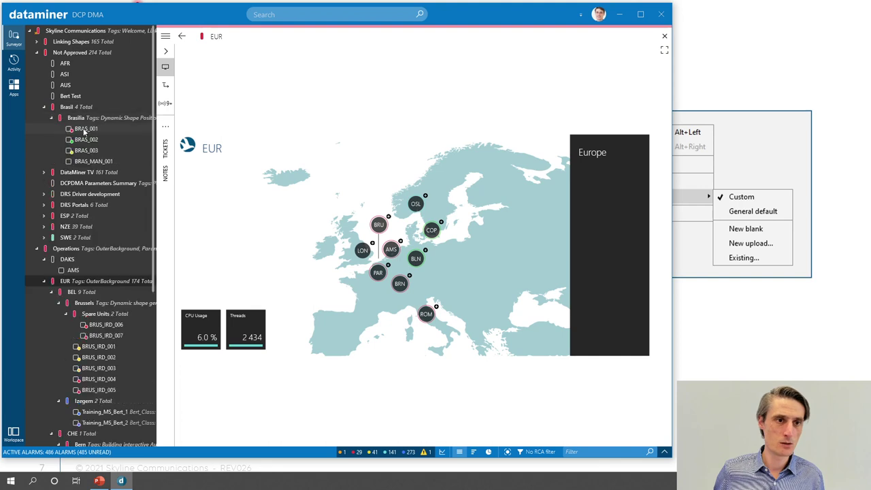
pyautogui.click(86, 129)
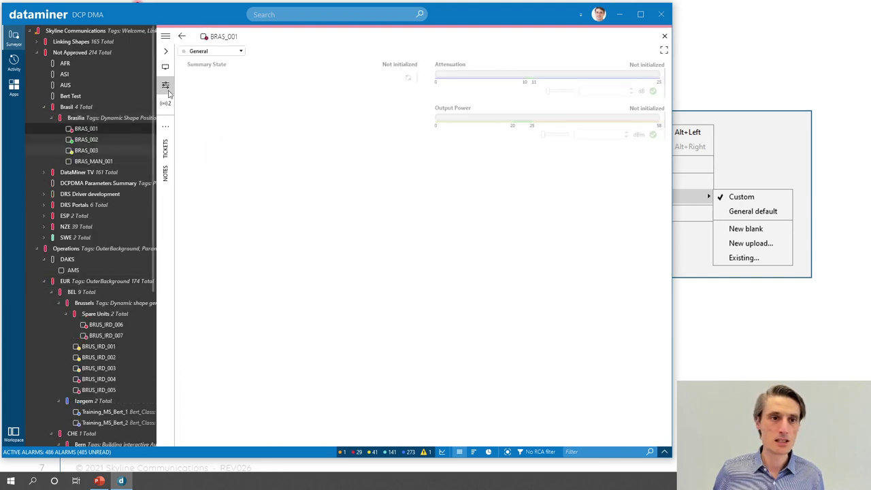
# Step: Show the visual page of BRAS_001 and examine its additional element details
pyautogui.click(164, 70)
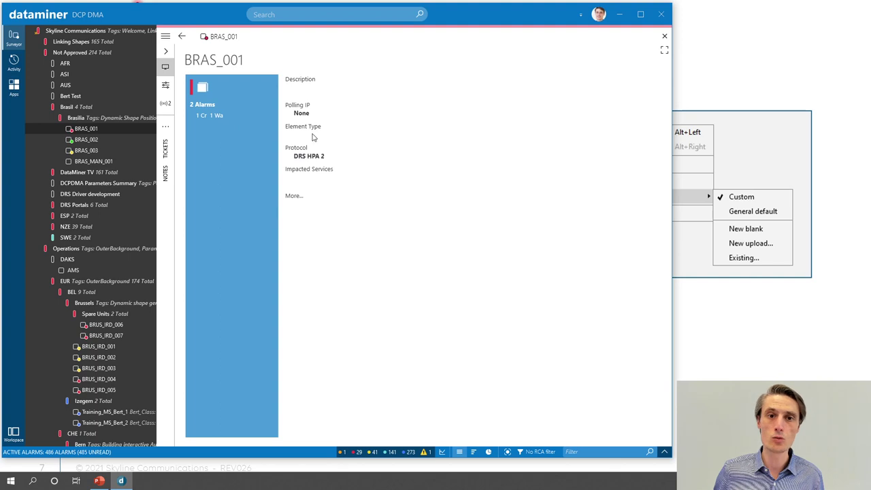
pyautogui.click(294, 196)
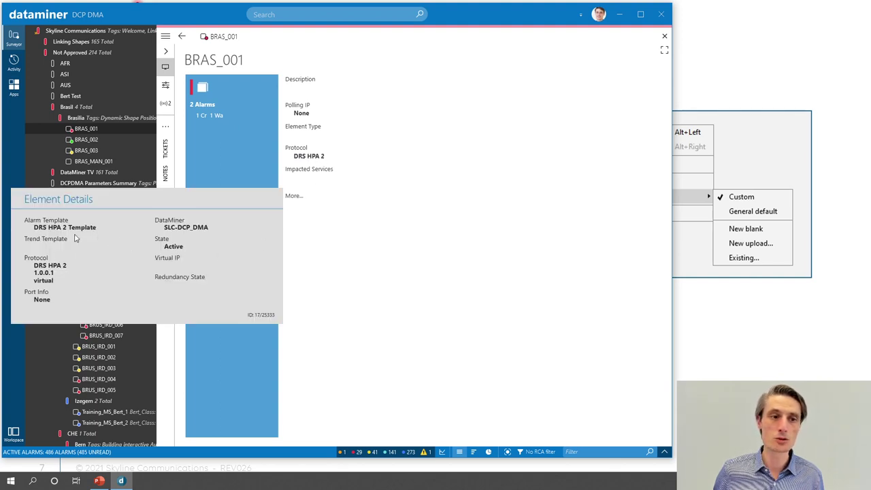
pyautogui.click(494, 291)
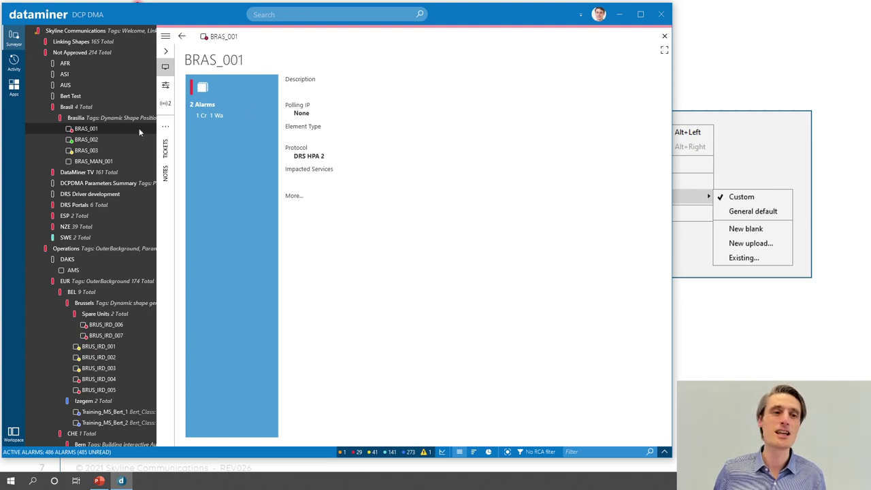
# Step: Collapse the Brasilia, Brasil, Not Approved and Brussels branches in the Surveyor tree
pyautogui.click(52, 118)
pyautogui.click(44, 107)
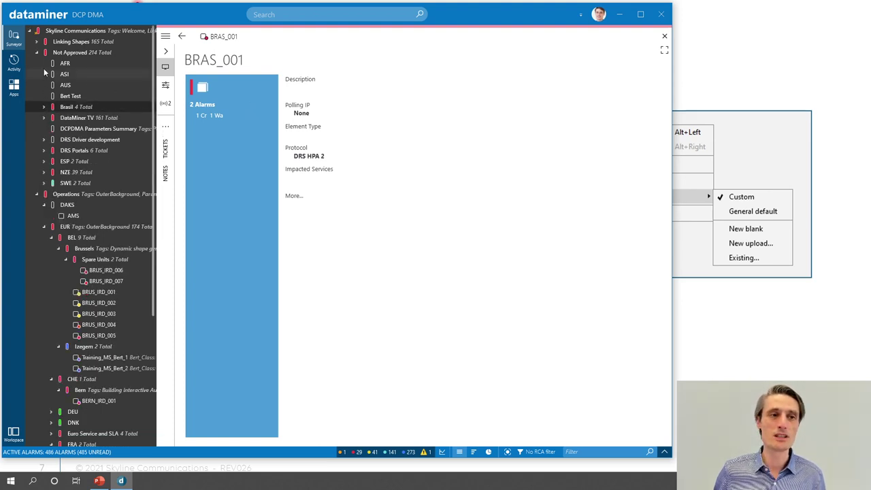
pyautogui.click(37, 53)
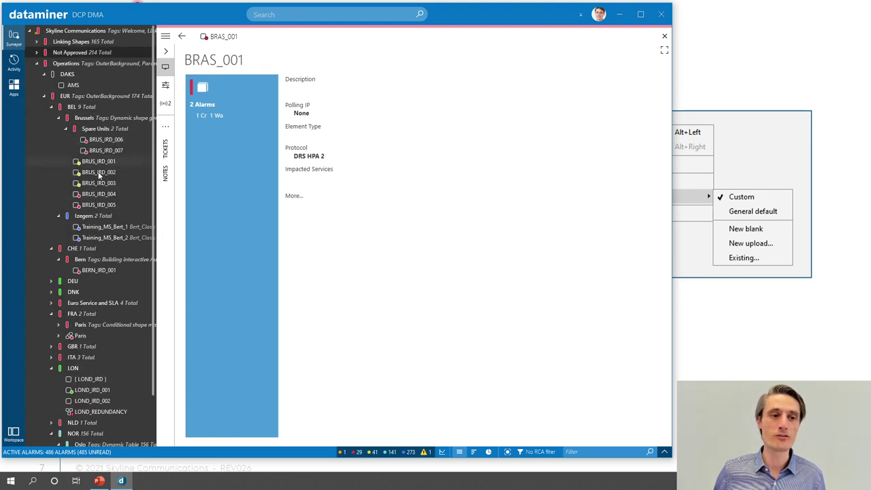
pyautogui.click(58, 118)
# Step: Reopen the first training element under Izegem and review its Microsoft Platform protocol Visio file options
pyautogui.click(148, 141)
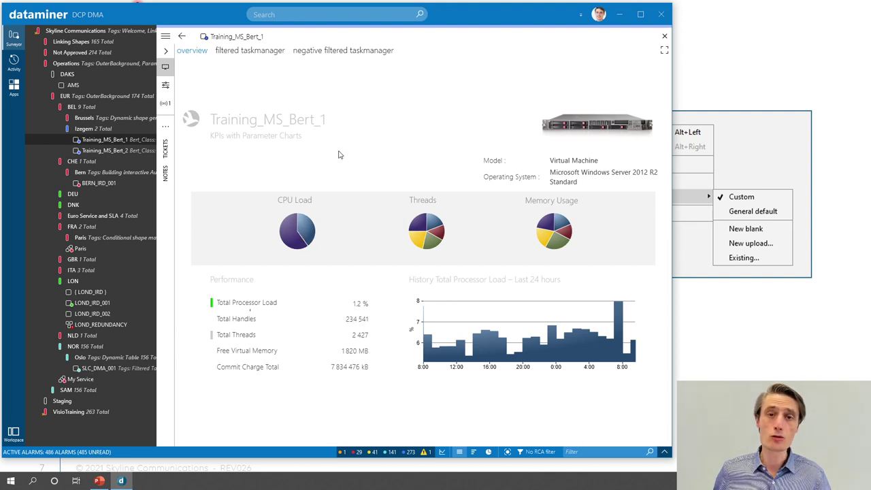
pyautogui.rightClick(348, 127)
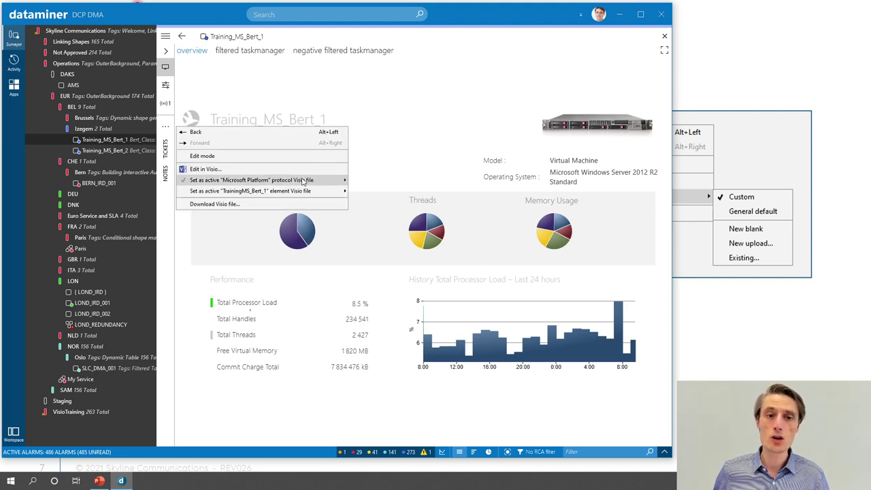
pyautogui.moveTo(303, 181)
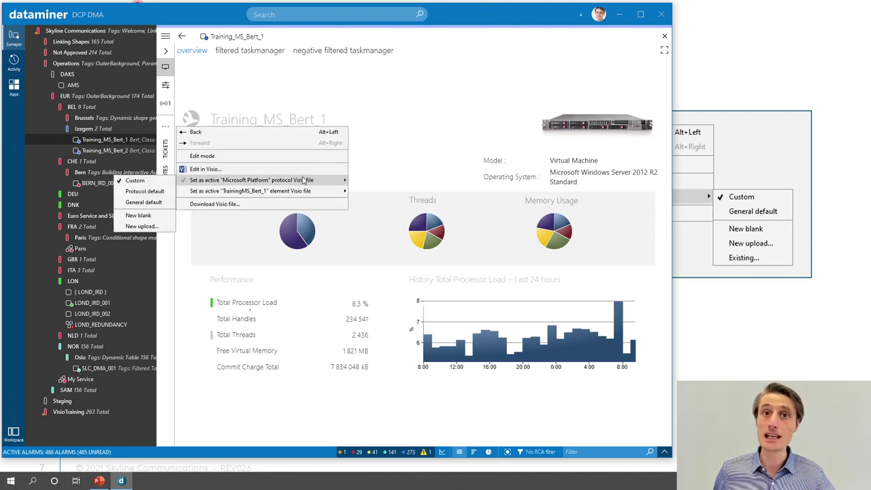
pyautogui.click(425, 121)
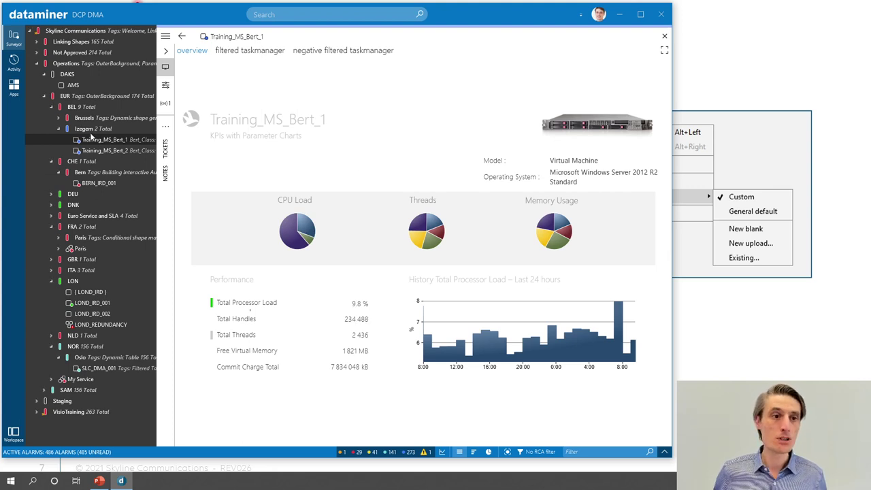
# Step: Assign a new blank Visio drawing to the Izegem view and confirm the assignment
pyautogui.click(116, 127)
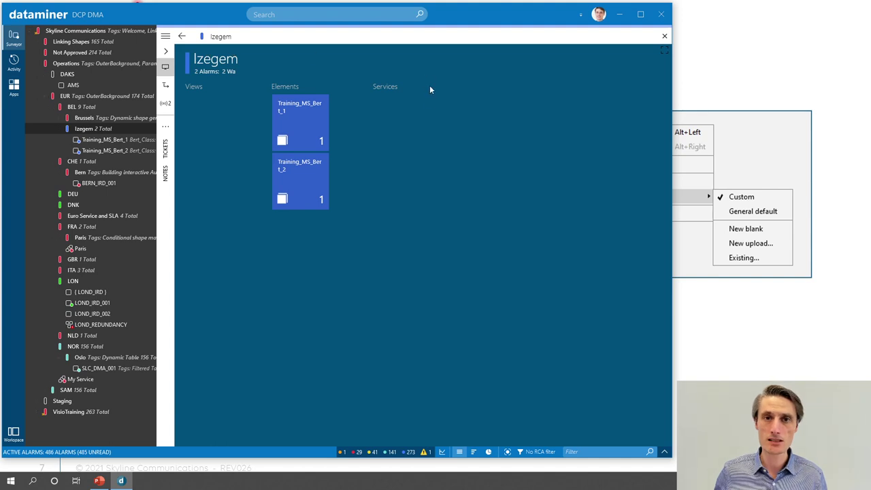
pyautogui.rightClick(407, 118)
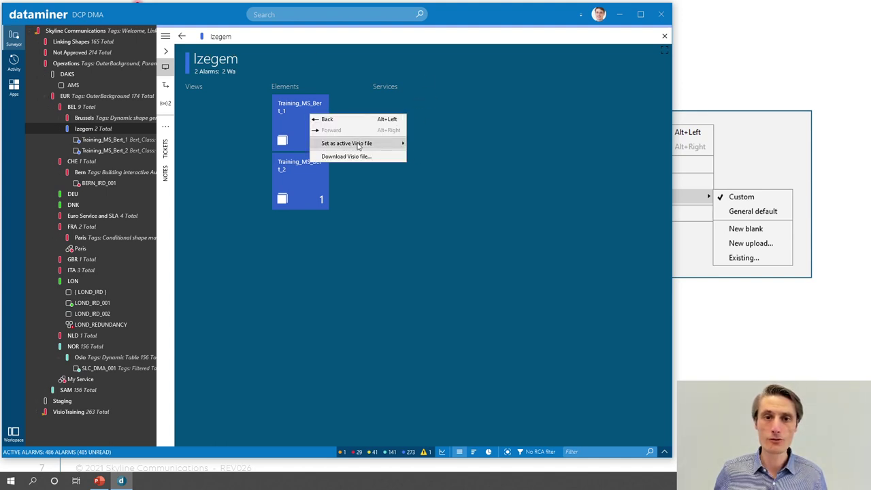
pyautogui.moveTo(357, 146)
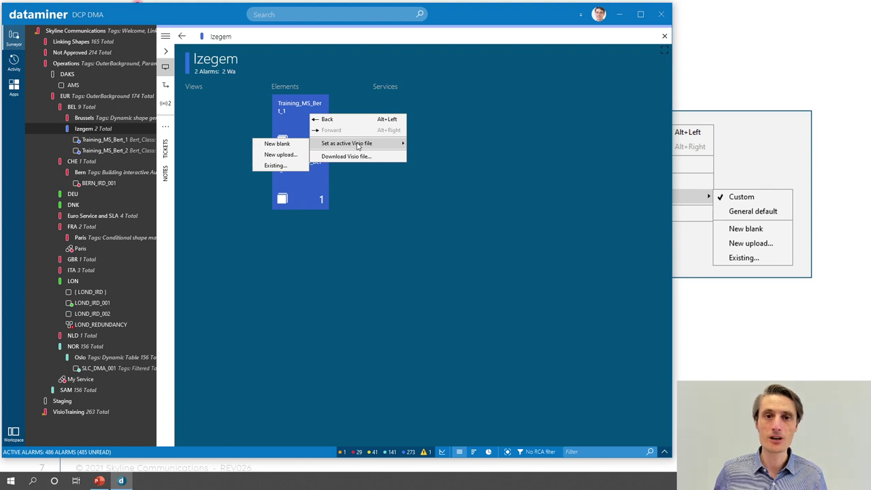
pyautogui.click(276, 144)
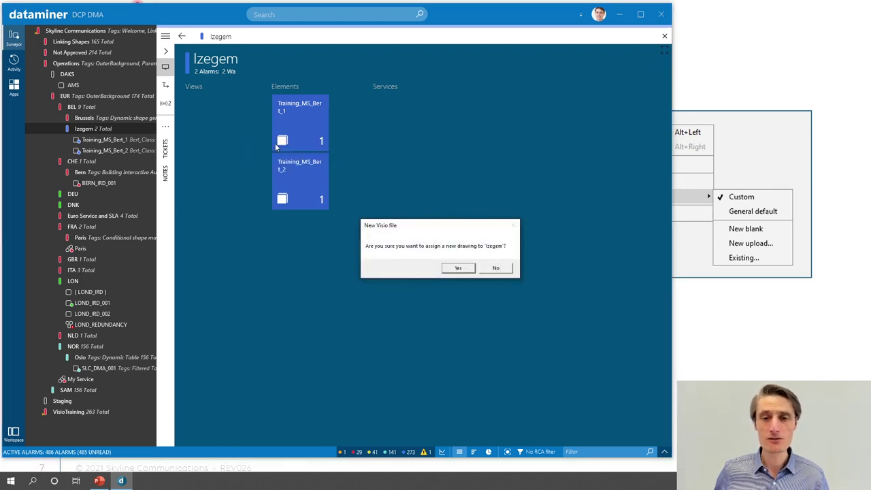
pyautogui.moveTo(414, 224); pyautogui.dragTo(399, 144)
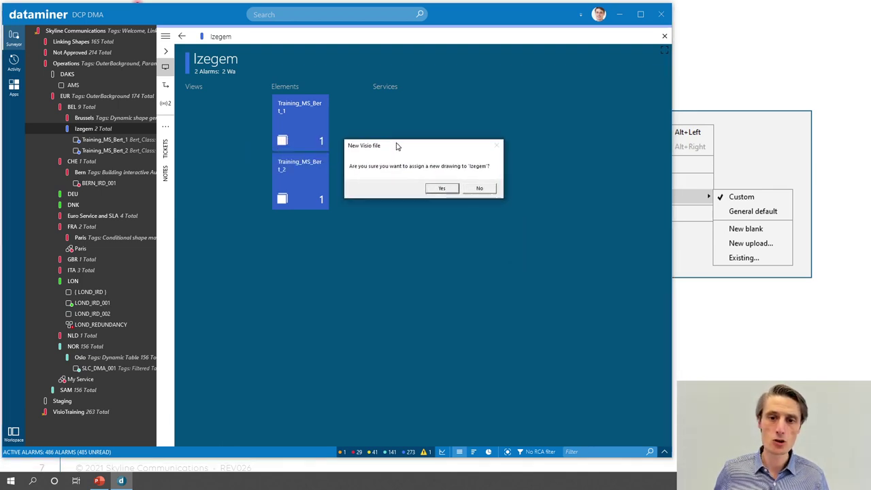
pyautogui.click(441, 189)
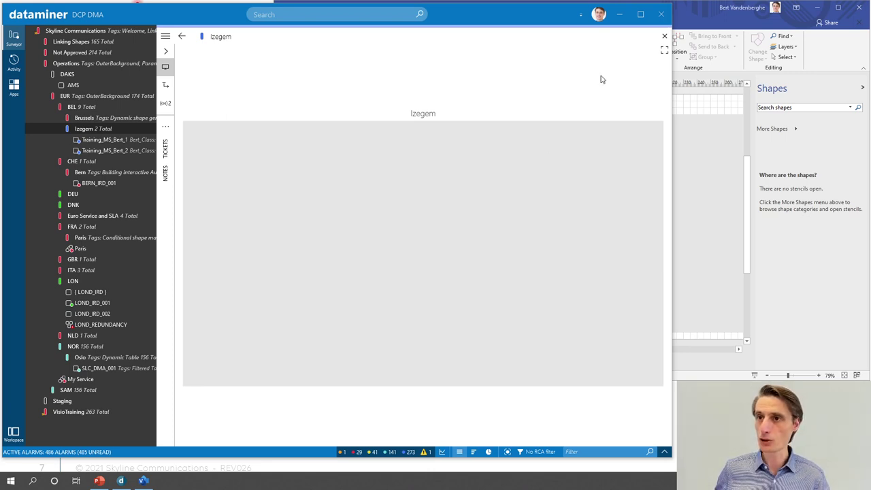
# Step: Switch to Visio, draw a rectangle about 75 mm by 25 mm near the page's upper-left corner, and save the drawing
pyautogui.click(689, 23)
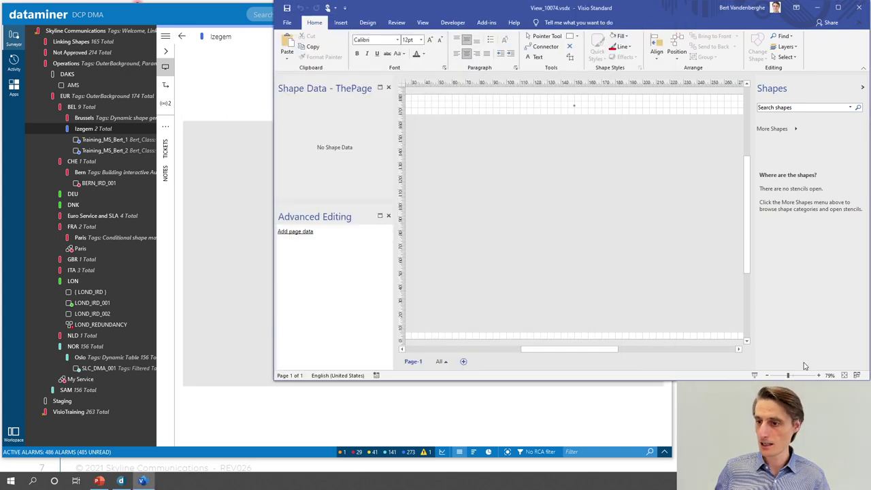
pyautogui.click(843, 374)
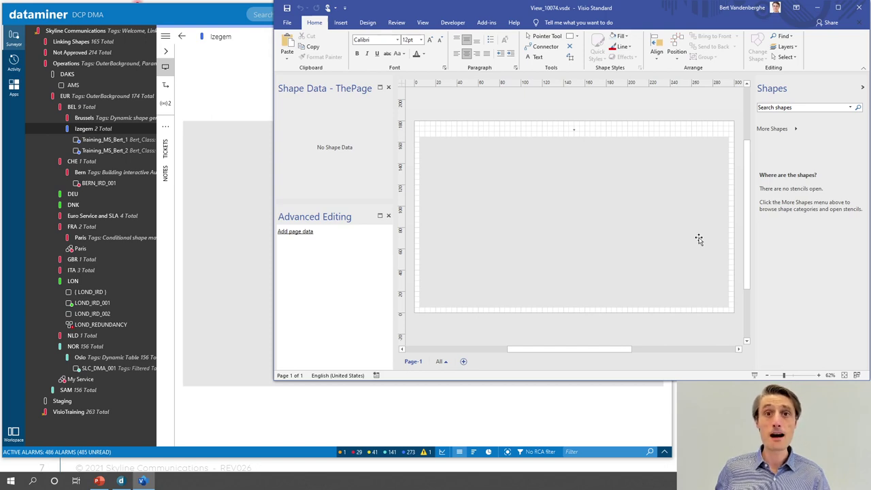
pyautogui.click(570, 38)
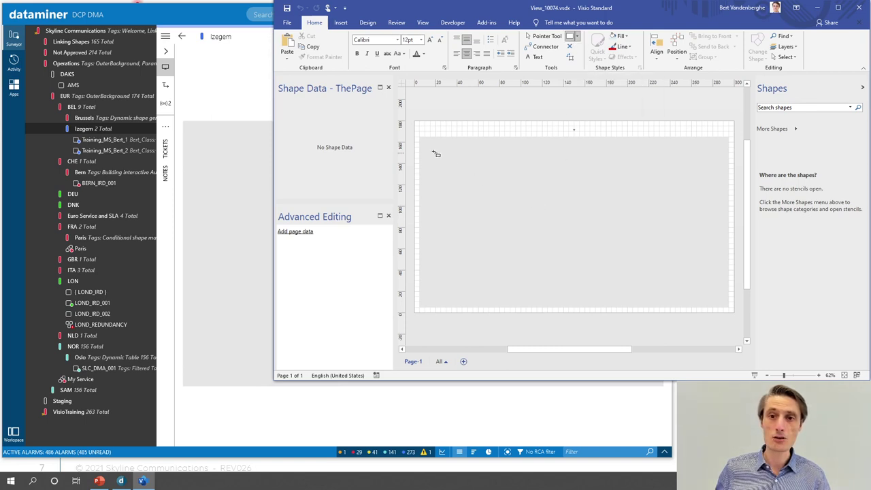
pyautogui.moveTo(425, 147); pyautogui.dragTo(504, 174)
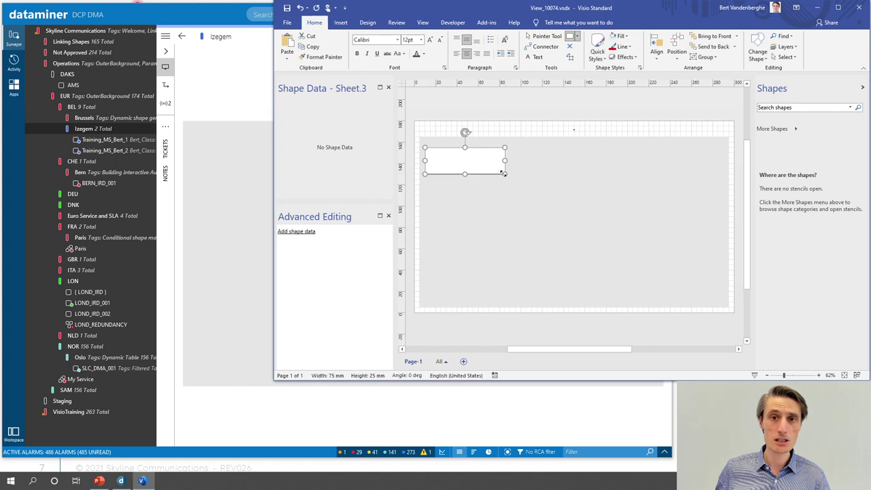
pyautogui.click(288, 9)
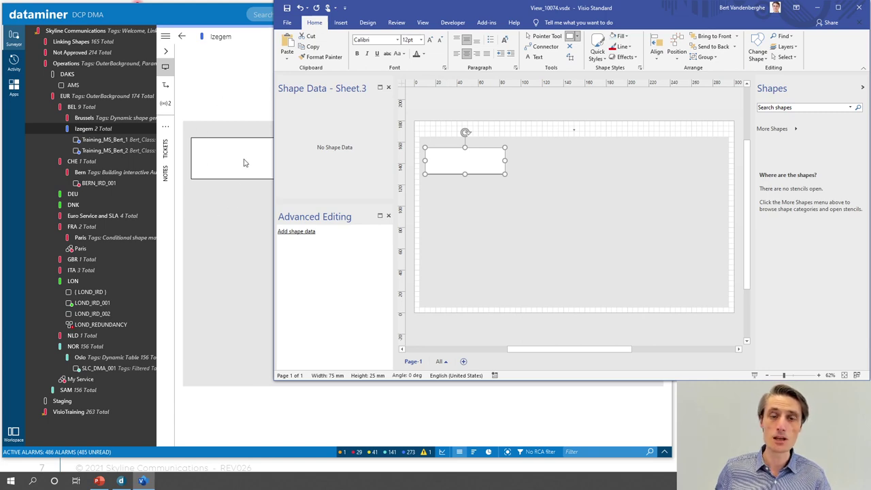
# Step: Duplicate the rectangle with the pointer tool active, place the copy directly below the original, and close the saved drawing
pyautogui.click(486, 162)
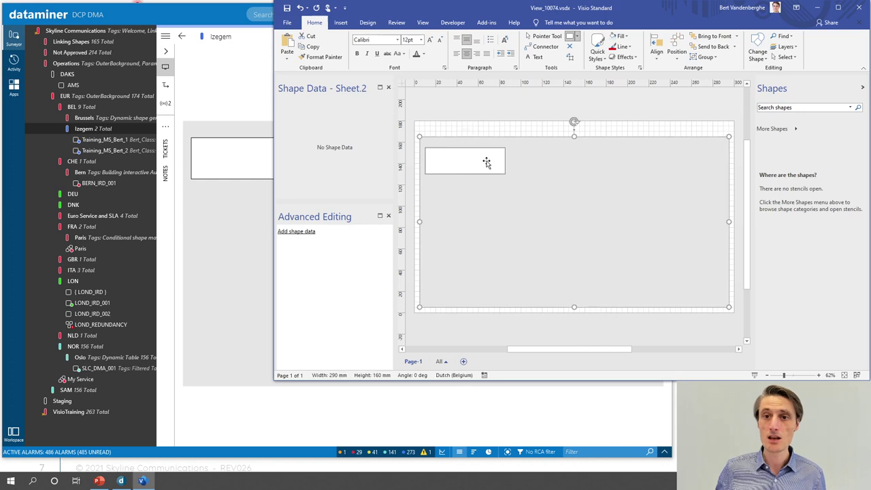
pyautogui.click(544, 36)
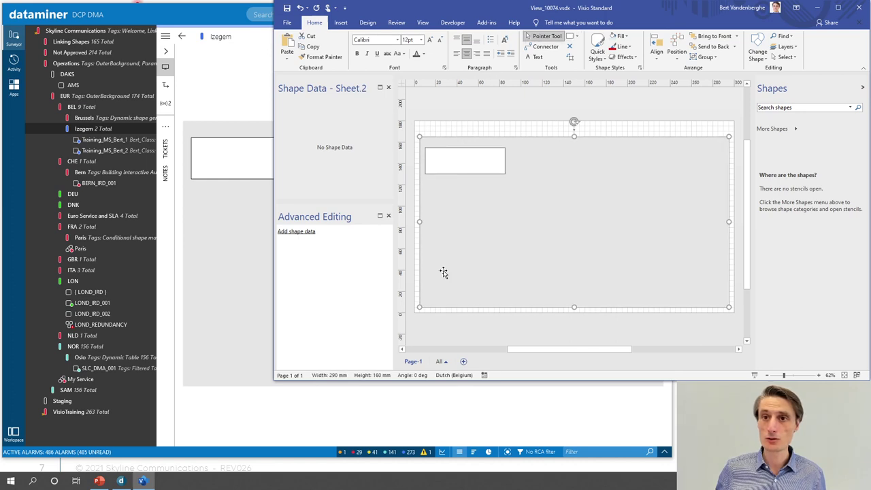
pyautogui.click(461, 168)
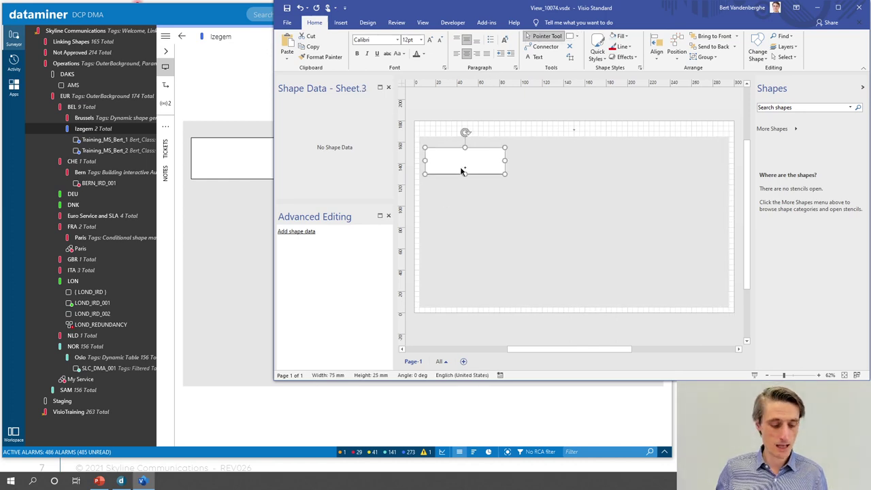
pyautogui.hotkey('ctrl', 'd')
pyautogui.moveTo(474, 173); pyautogui.dragTo(469, 201)
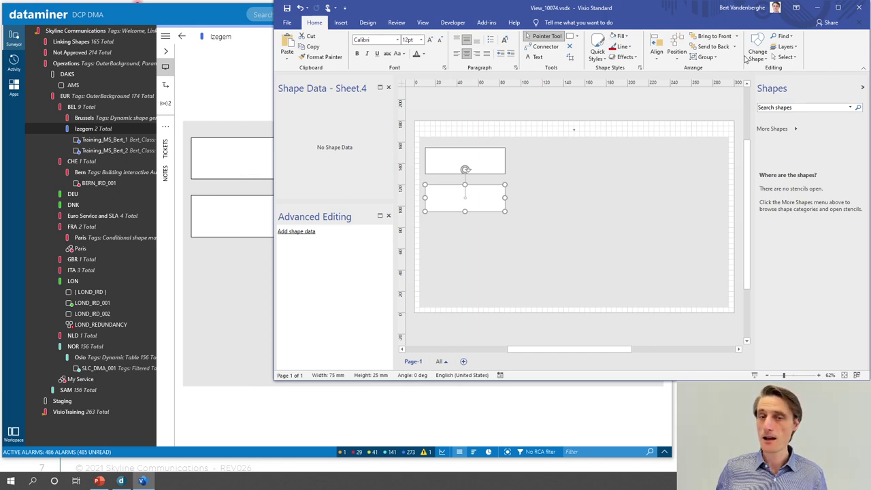
pyautogui.click(858, 7)
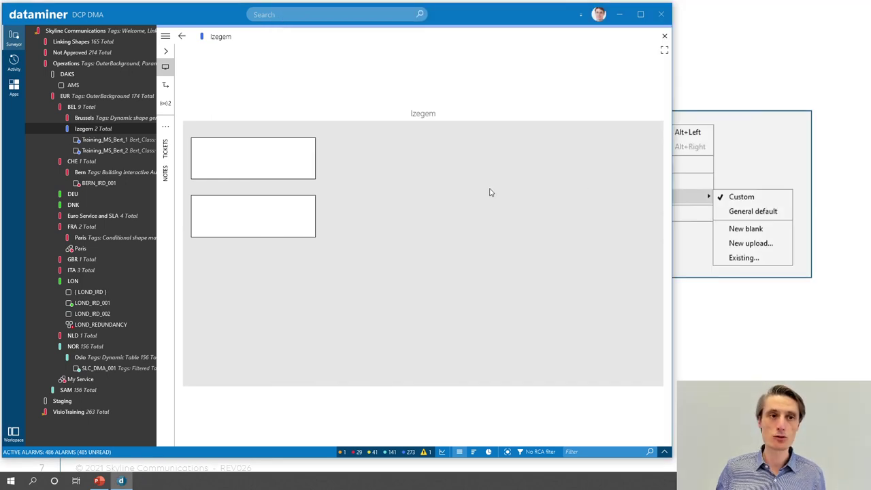
# Step: Reopen the Izegem view's drawing from DataMiner for editing in Visio
pyautogui.rightClick(448, 156)
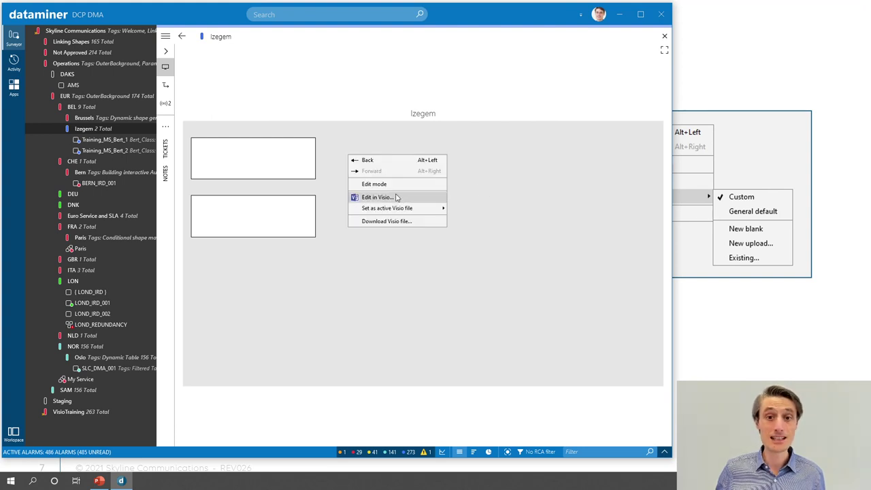
pyautogui.moveTo(419, 212)
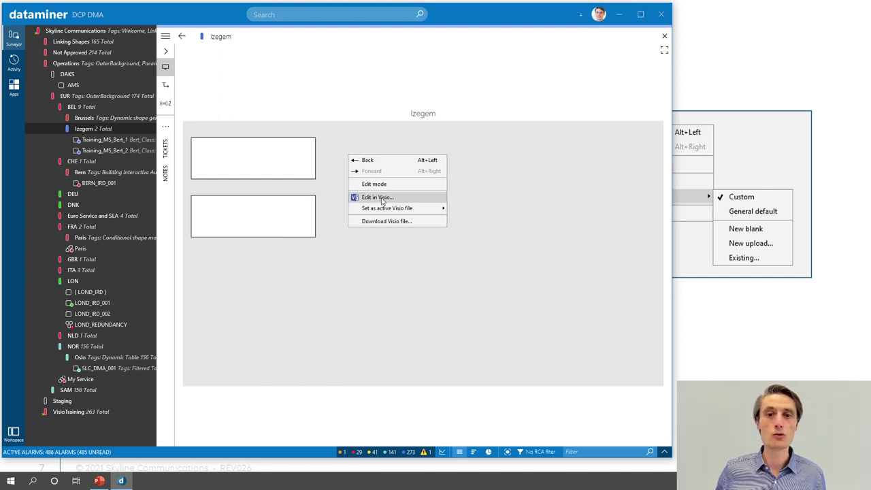
pyautogui.click(377, 197)
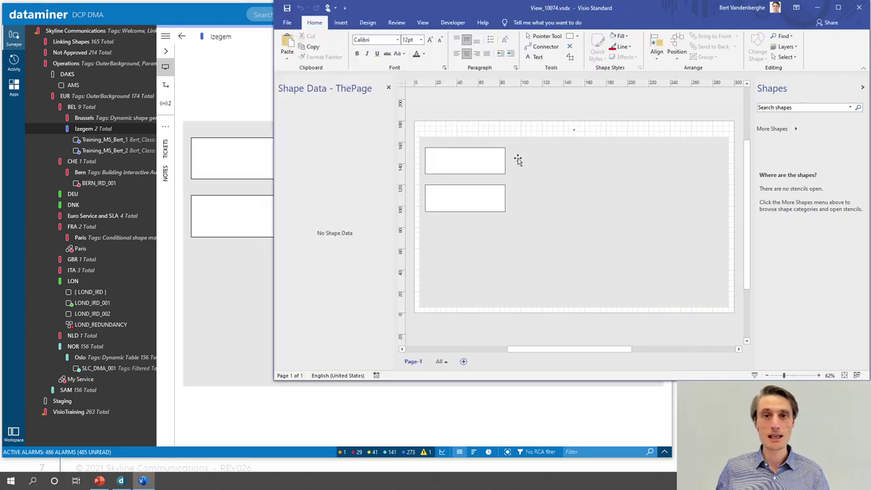
# Step: Duplicate the lower rectangle, place the copy beneath it in line with the other two, then save and close the drawing
pyautogui.click(458, 202)
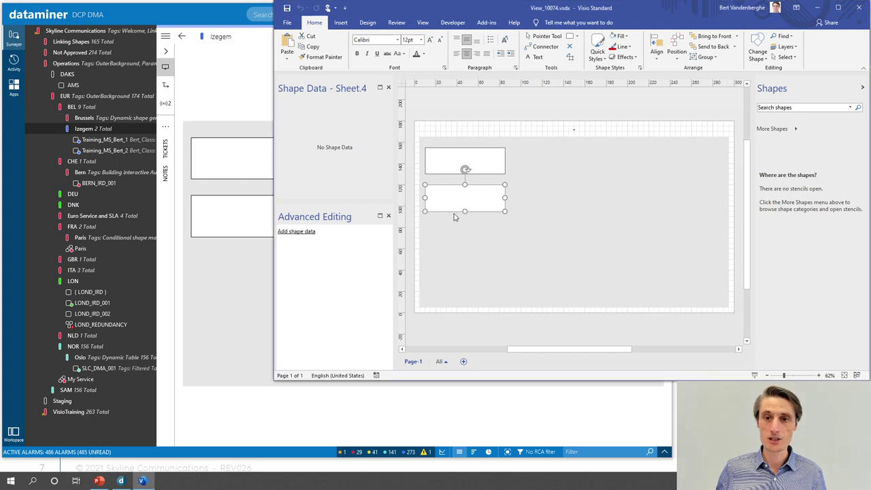
pyautogui.click(449, 200)
pyautogui.click(449, 200)
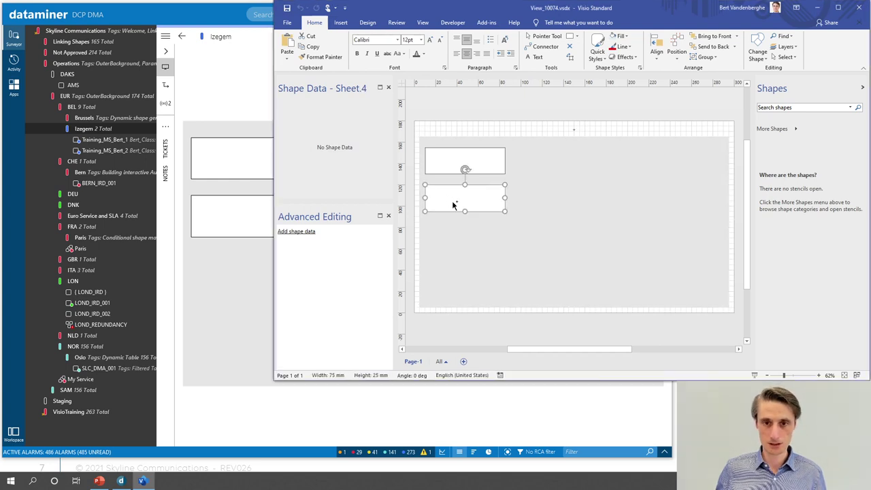
pyautogui.hotkey('ctrl', 'd')
pyautogui.moveTo(453, 202); pyautogui.dragTo(442, 230)
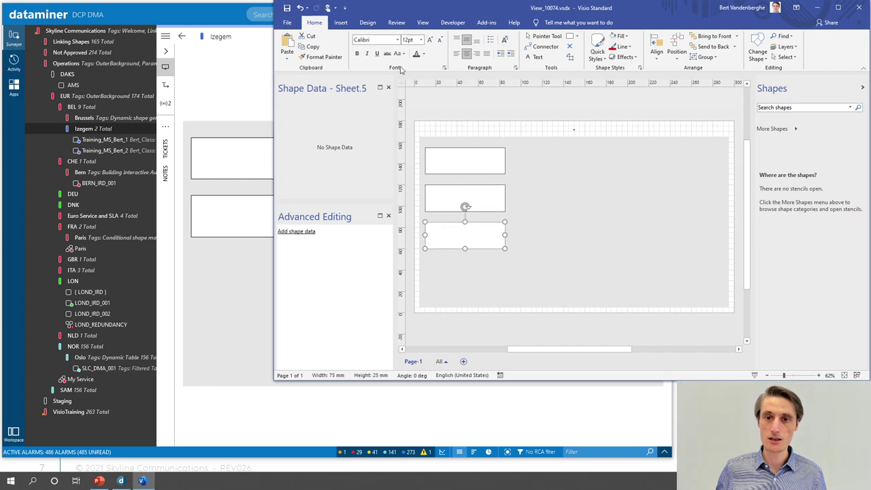
pyautogui.click(287, 7)
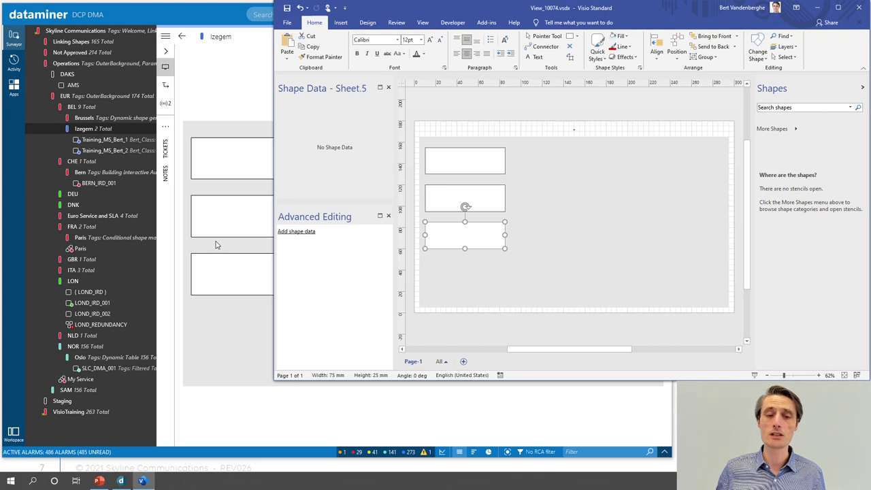
pyautogui.click(859, 8)
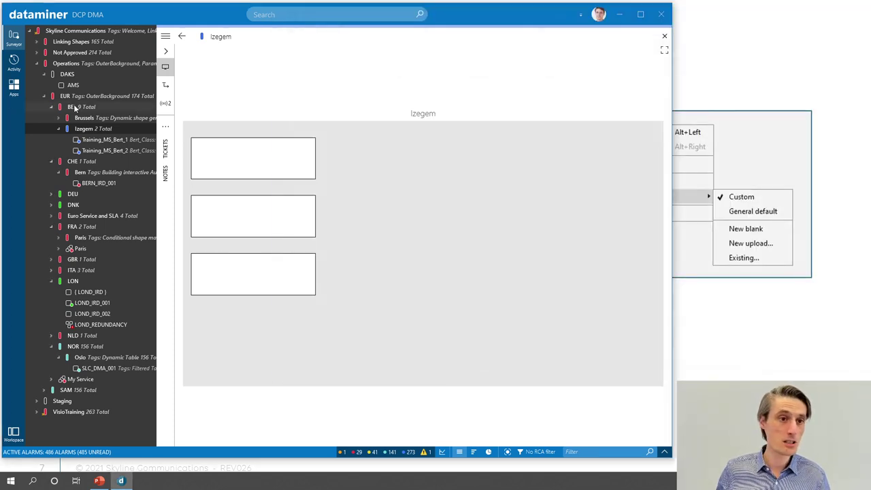
# Step: Go to the BEL view in DataMiner and open its Belgium map drawing for editing in Visio
pyautogui.click(76, 108)
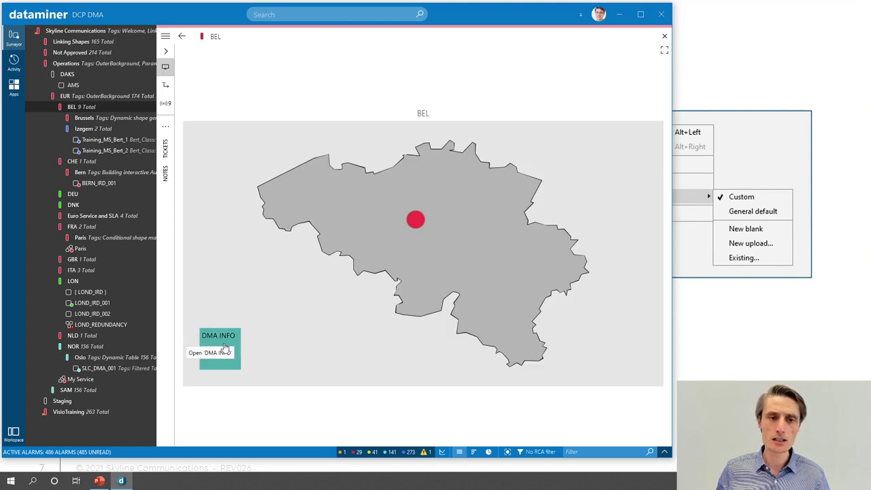
pyautogui.rightClick(279, 259)
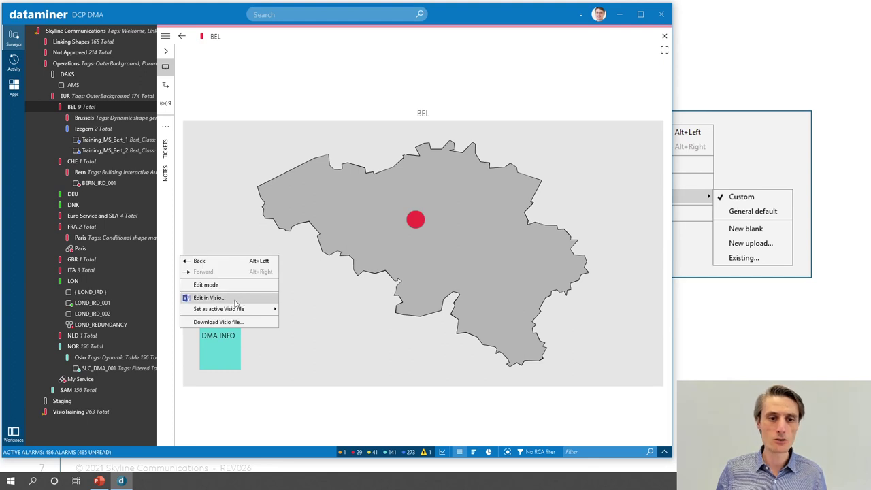
pyautogui.click(210, 298)
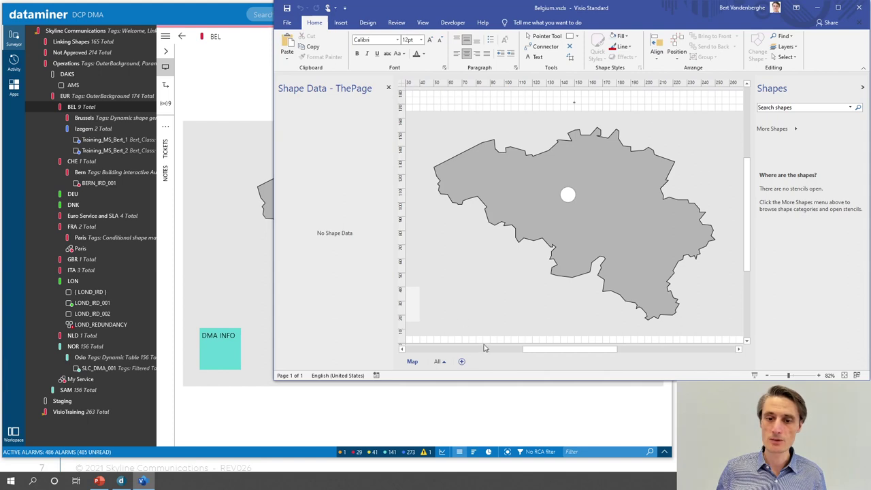
# Step: Move the DMA INFO square from the map page's lower-left corner to its upper-left corner, then save and close the drawing
pyautogui.moveTo(534, 349); pyautogui.dragTo(516, 349)
pyautogui.moveTo(477, 313); pyautogui.dragTo(464, 140)
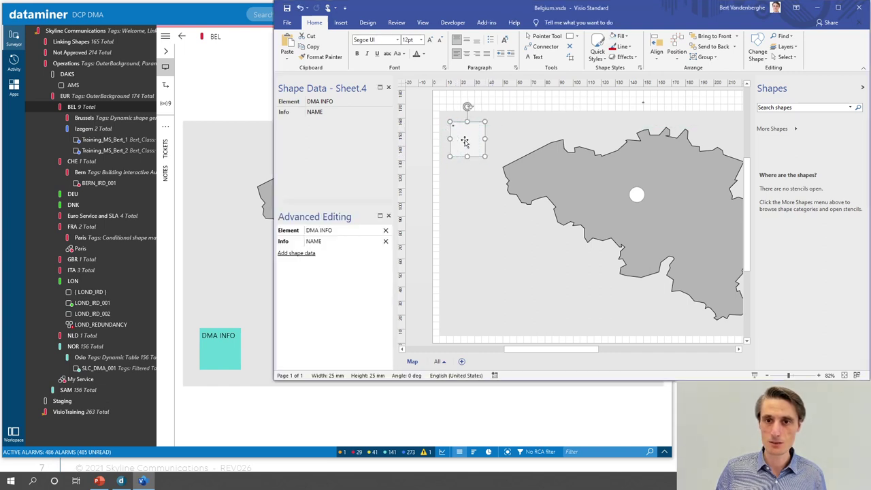
pyautogui.click(476, 104)
pyautogui.click(287, 9)
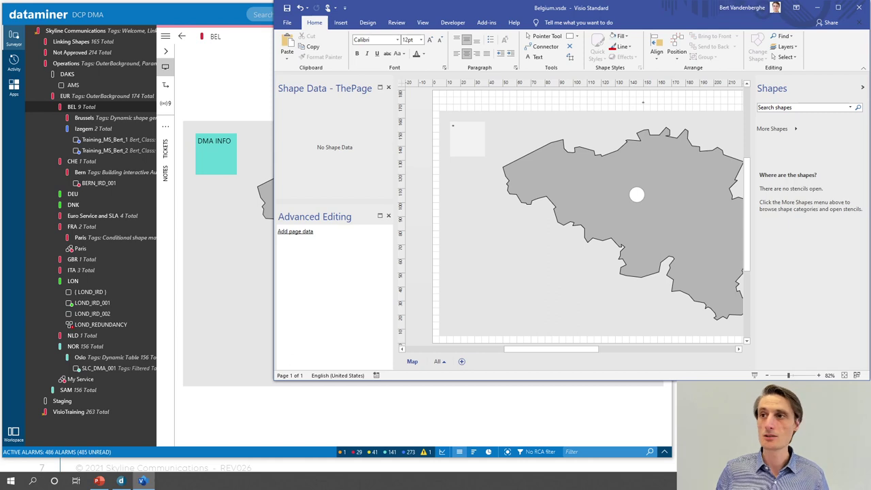
pyautogui.click(858, 7)
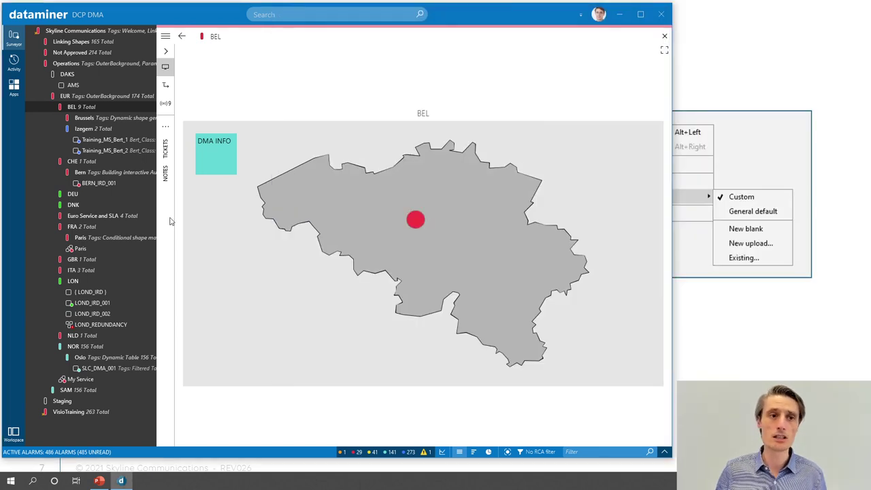
# Step: Return to the Izegem view, review the options for setting its active Visio file, and go back to the presentation slides
pyautogui.click(82, 130)
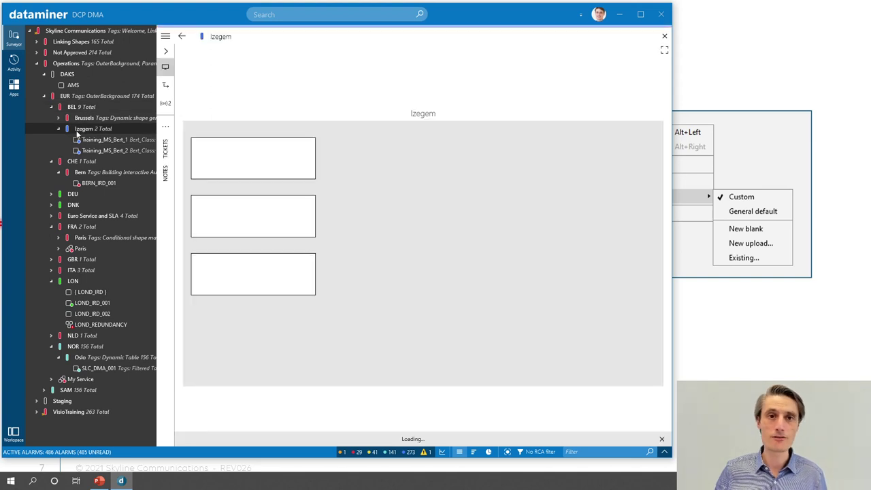
pyautogui.rightClick(405, 153)
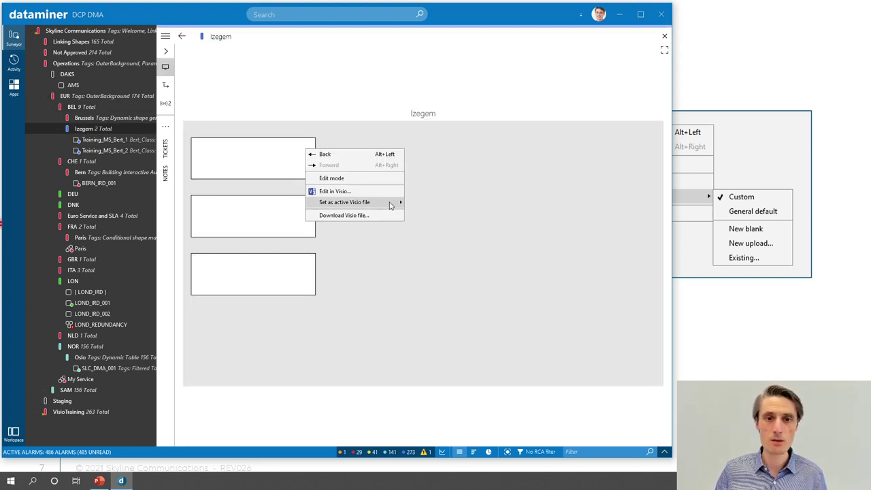
pyautogui.moveTo(391, 204)
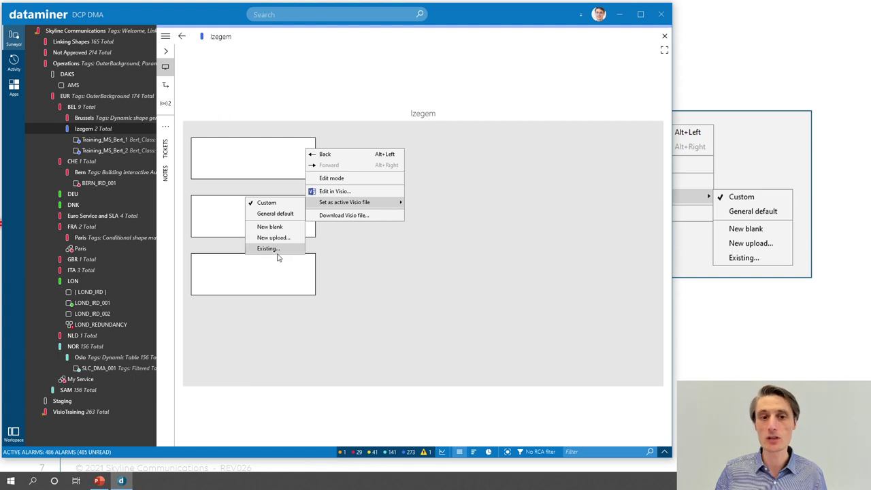
pyautogui.click(379, 137)
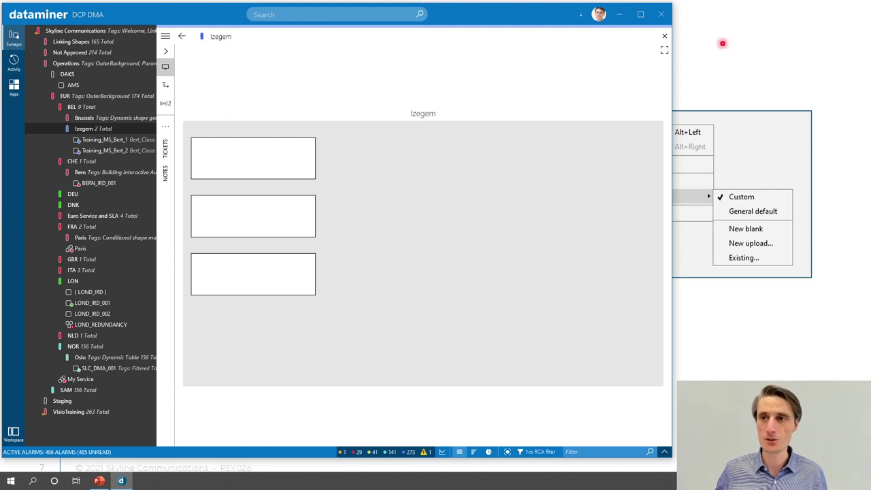
pyautogui.click(726, 86)
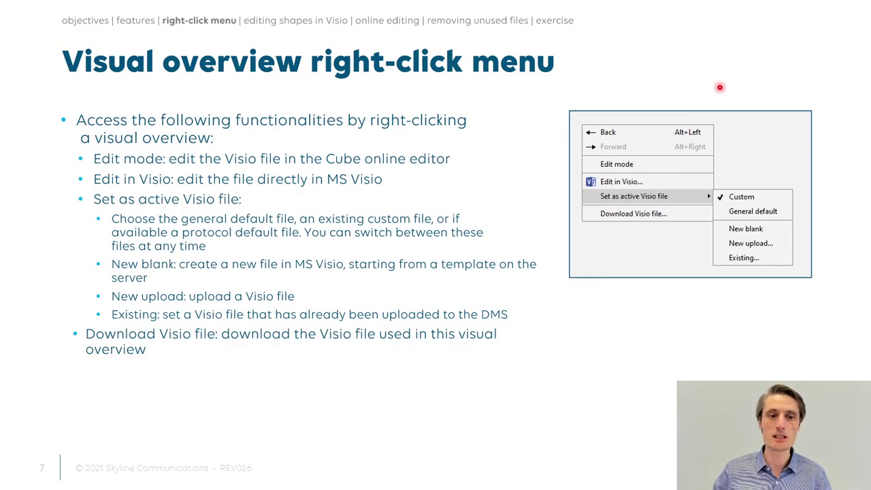
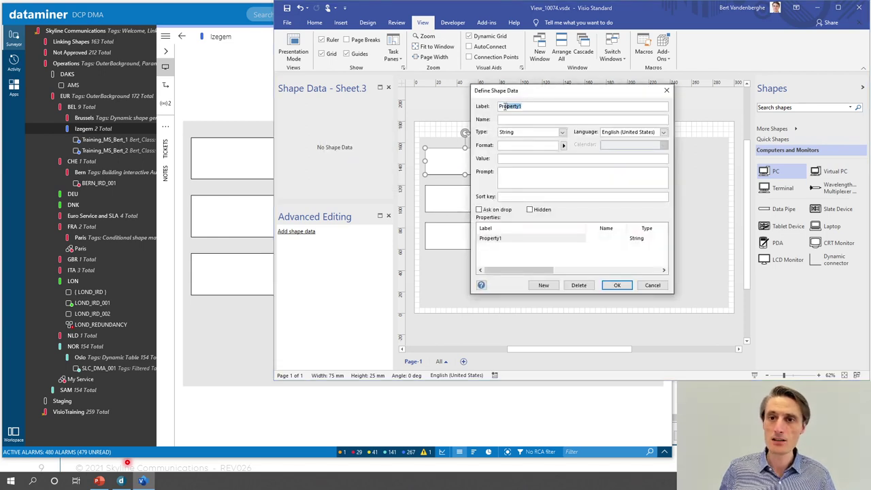
# Step: Label the top rectangle's new shape data field Element and fill it with the first Izegem training element's name, copied from that element's properties
pyautogui.write('Element')
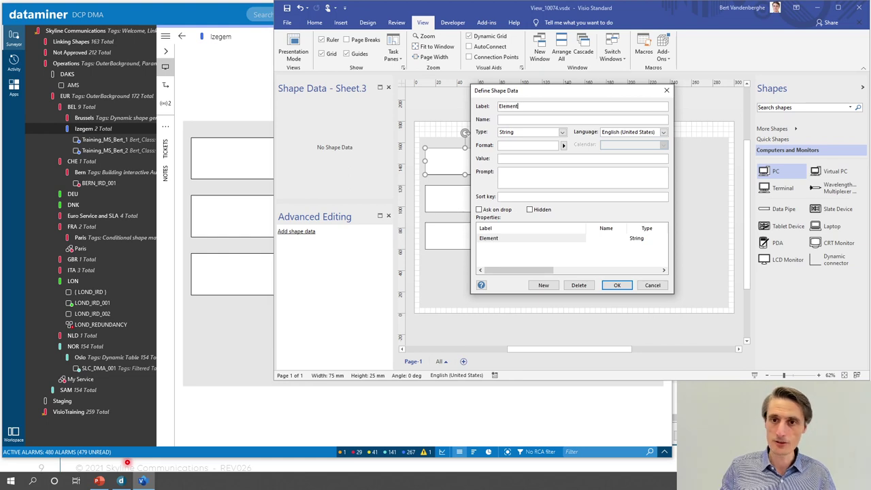
pyautogui.click(617, 285)
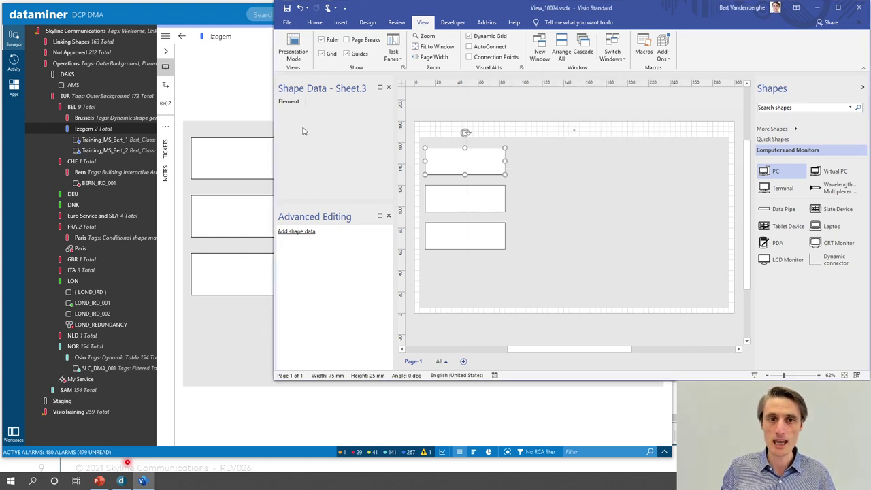
pyautogui.click(320, 102)
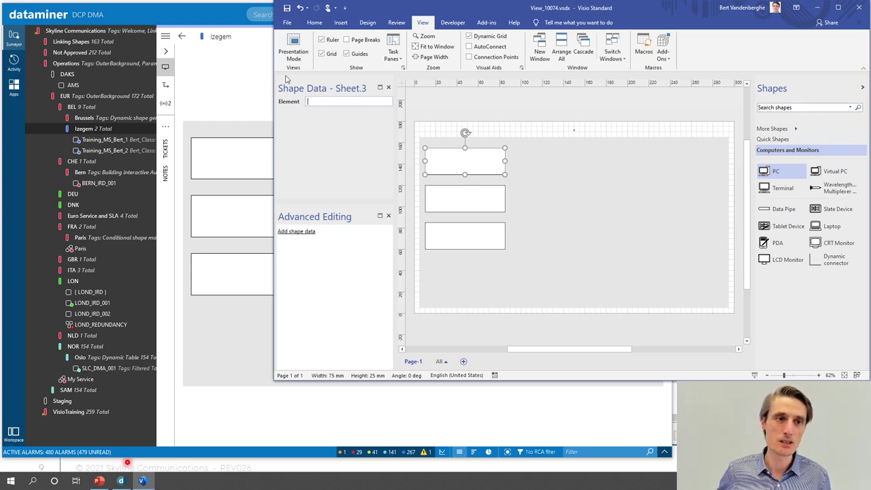
pyautogui.click(110, 139)
pyautogui.rightClick(111, 138)
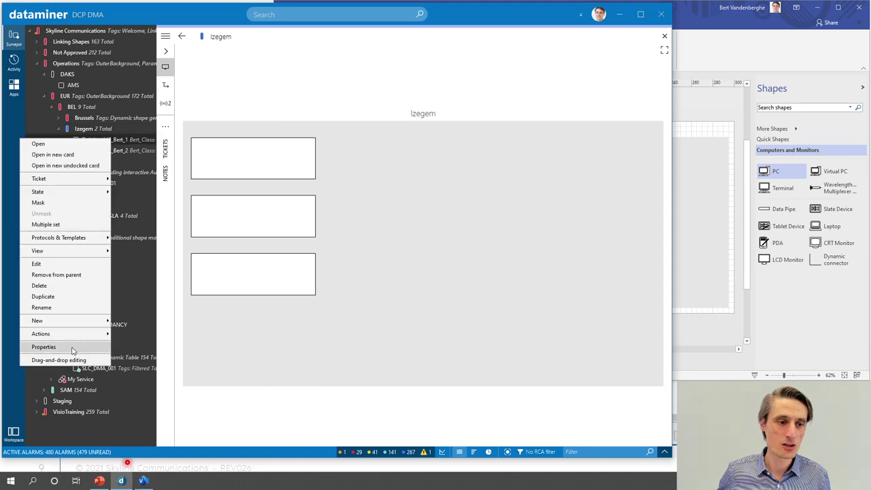
pyautogui.click(72, 348)
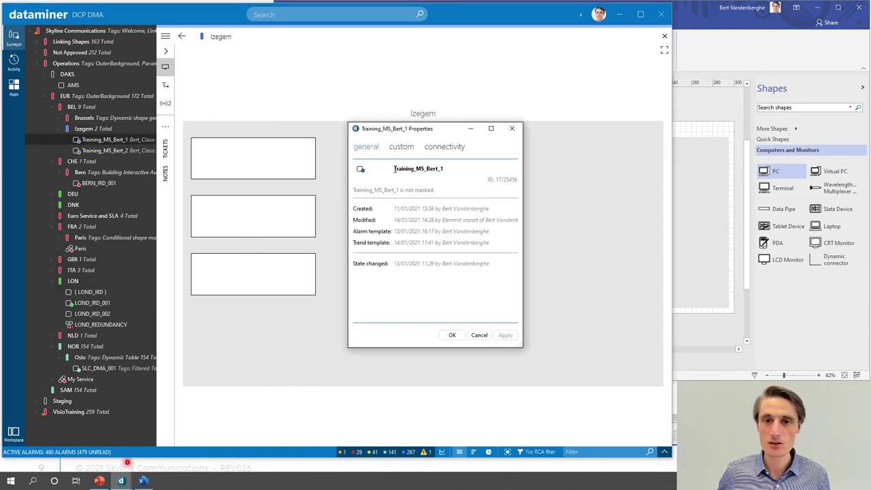
pyautogui.moveTo(394, 169); pyautogui.dragTo(439, 170)
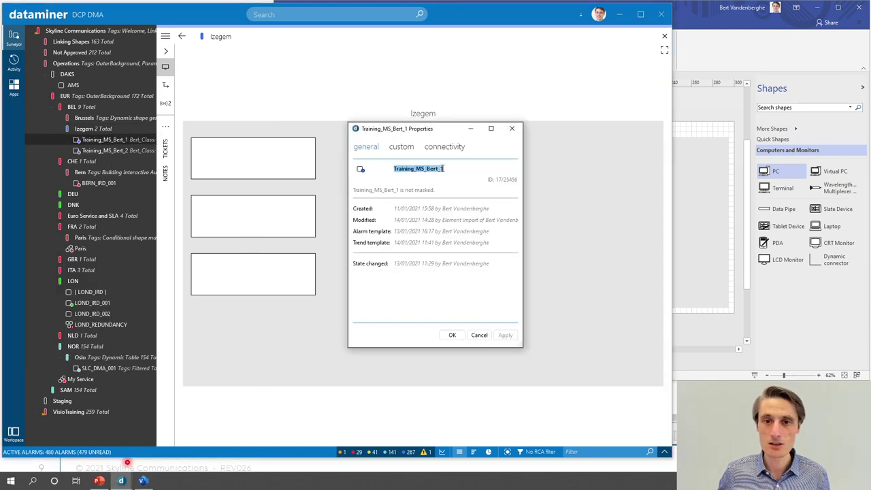
pyautogui.click(709, 8)
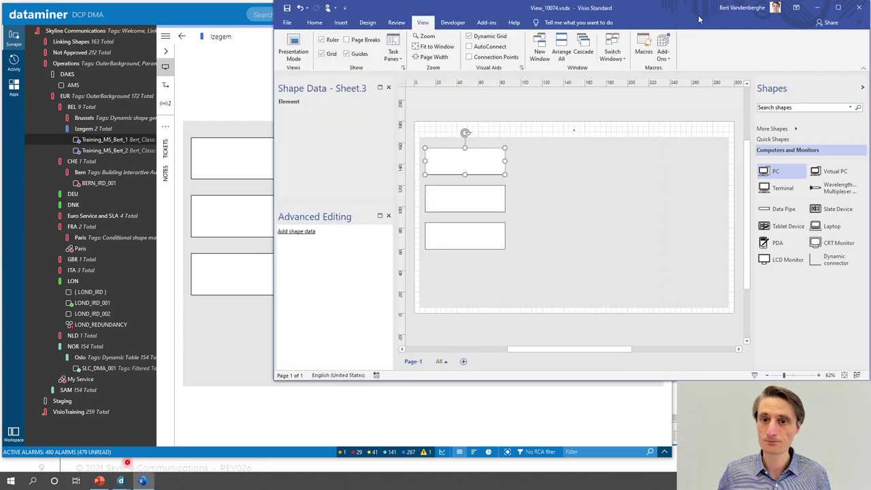
pyautogui.click(319, 102)
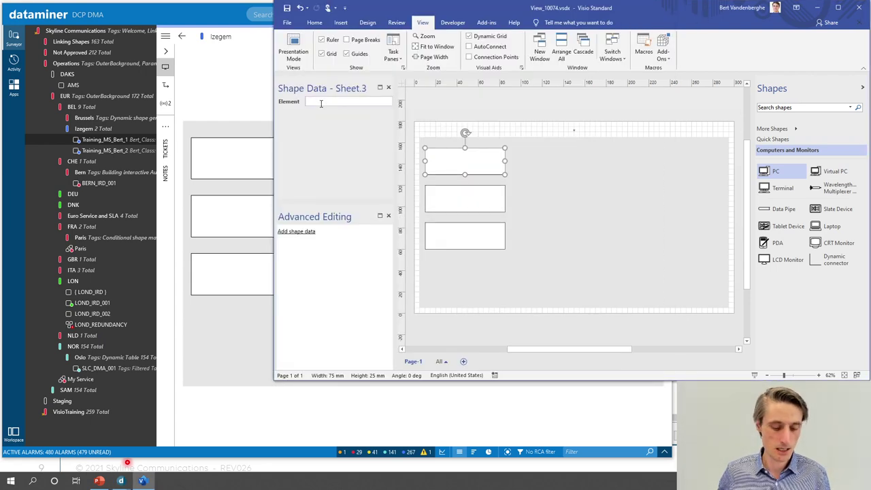
pyautogui.write('Training_MS_Bert_1')
# Step: Add a shape data field labelled Element to the middle rectangle in the Izegem drawing
pyautogui.click(467, 201)
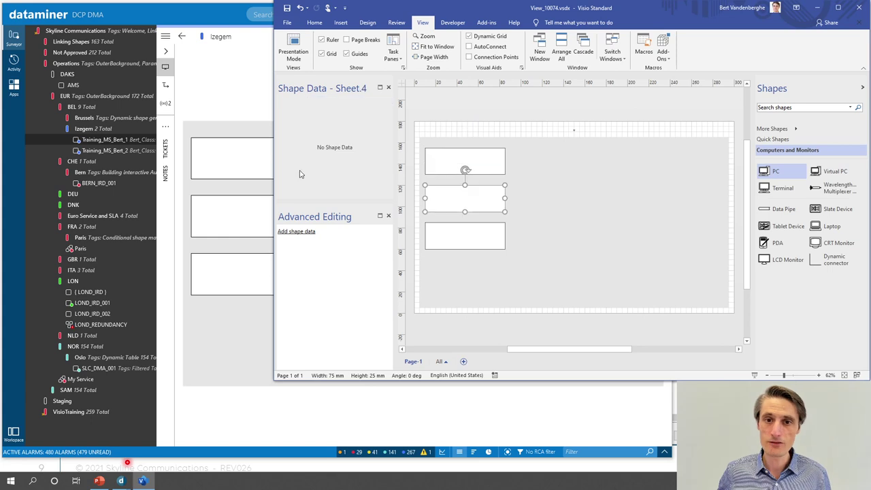
pyautogui.rightClick(321, 154)
pyautogui.click(357, 205)
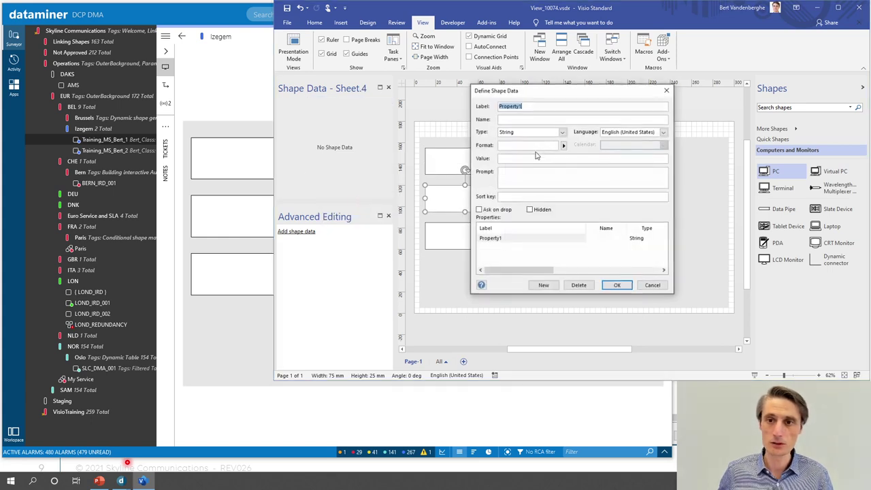
pyautogui.write('Element')
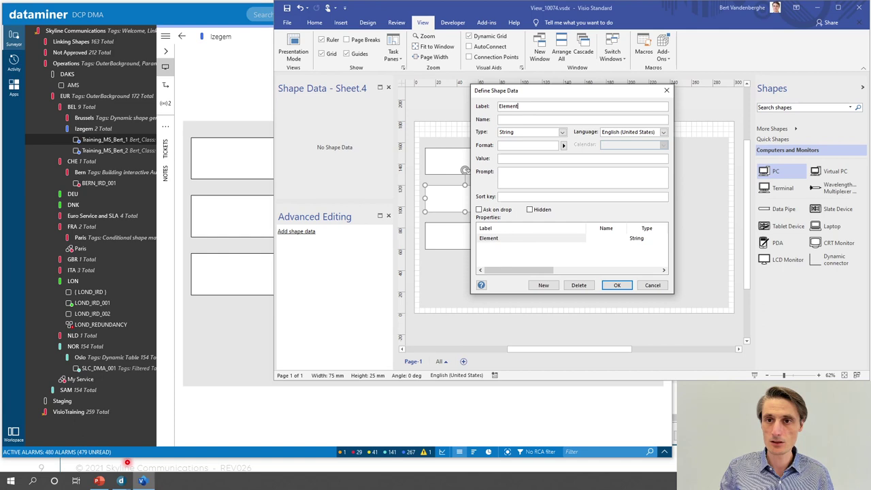
pyautogui.press('Return')
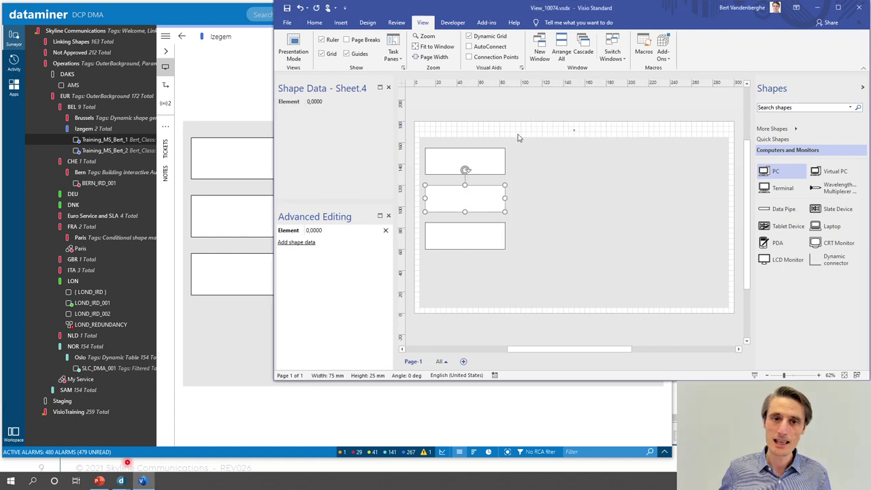
pyautogui.click(450, 169)
pyautogui.click(451, 195)
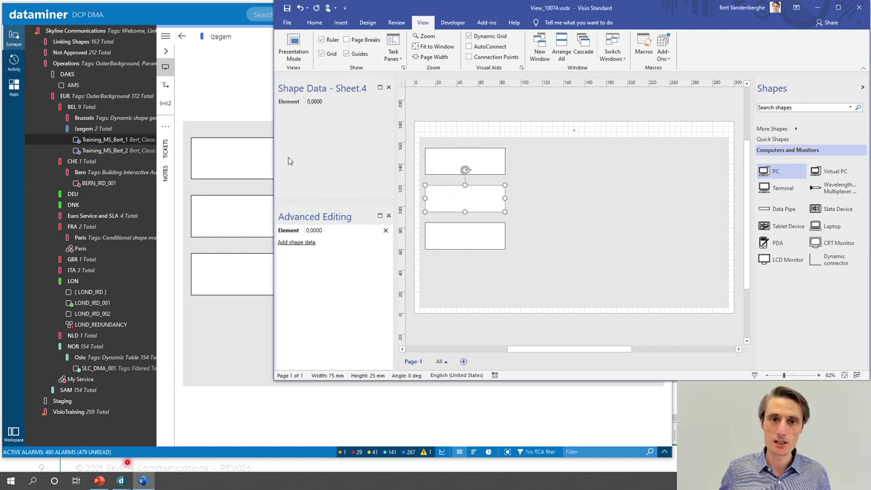
# Step: Set the middle rectangle's Element value to 17/25456, the ID copied from the first Izegem training element's properties in DataMiner
pyautogui.click(91, 141)
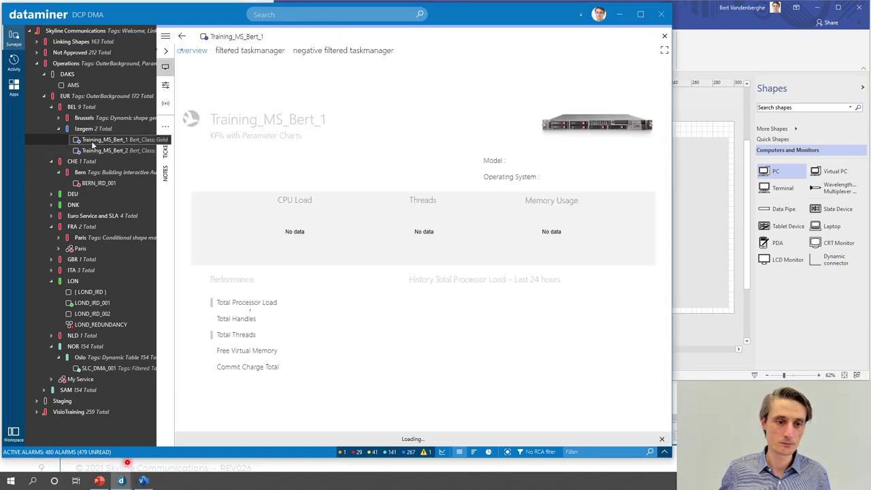
pyautogui.rightClick(94, 139)
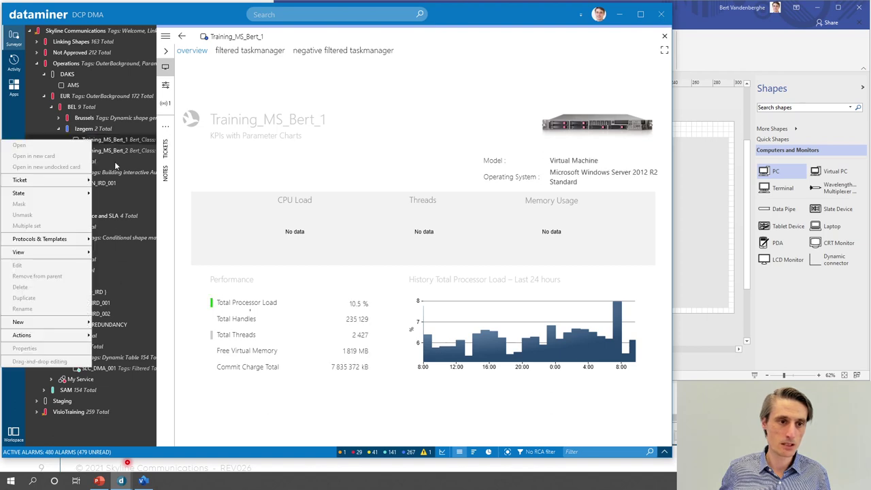
pyautogui.click(35, 348)
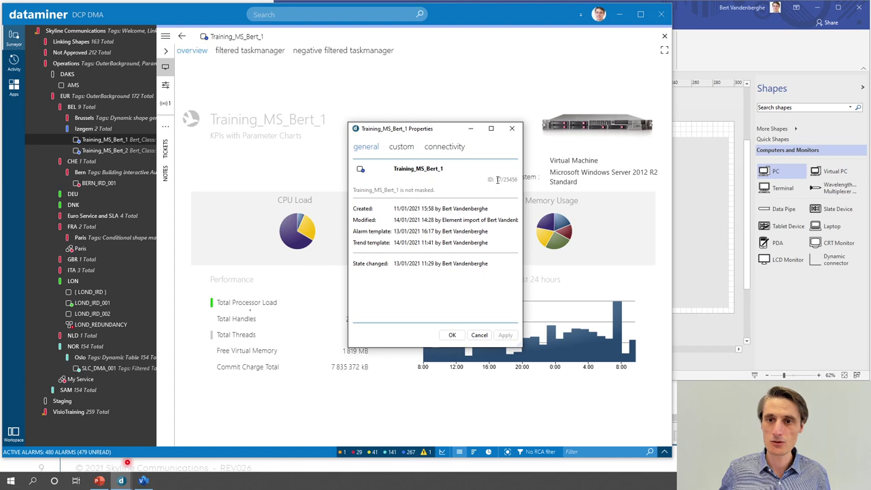
pyautogui.moveTo(496, 178); pyautogui.dragTo(510, 178)
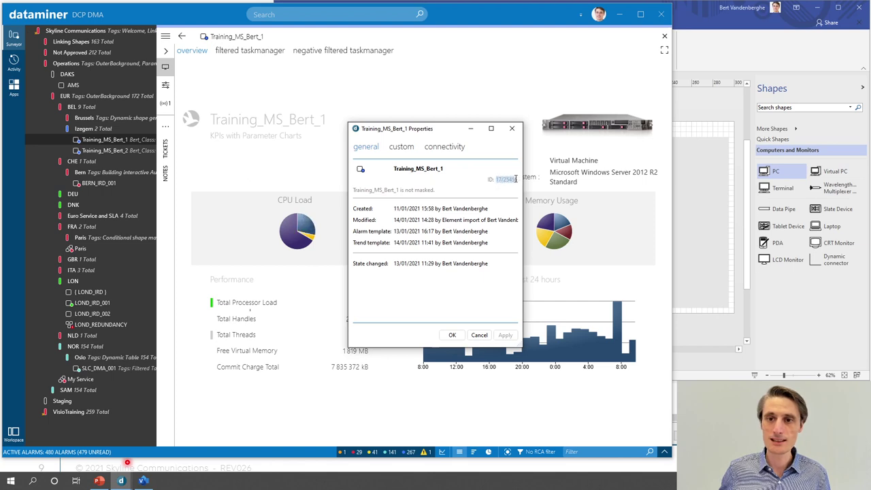
pyautogui.click(511, 127)
pyautogui.click(85, 130)
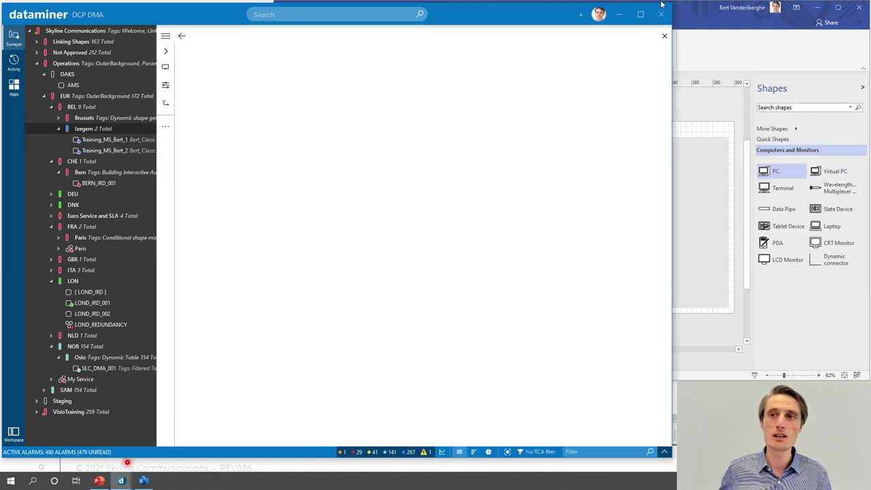
pyautogui.hotkey('alt', 'Tab')
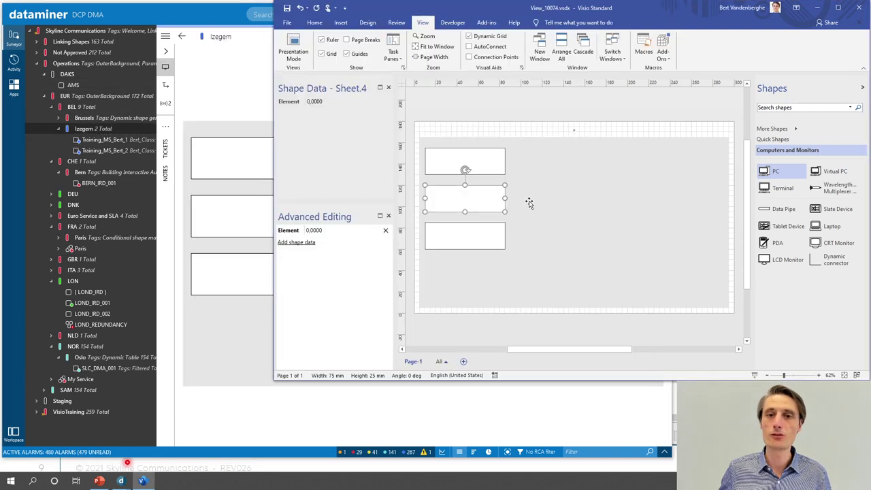
pyautogui.click(328, 102)
pyautogui.write('Training_MS_Bert_1')
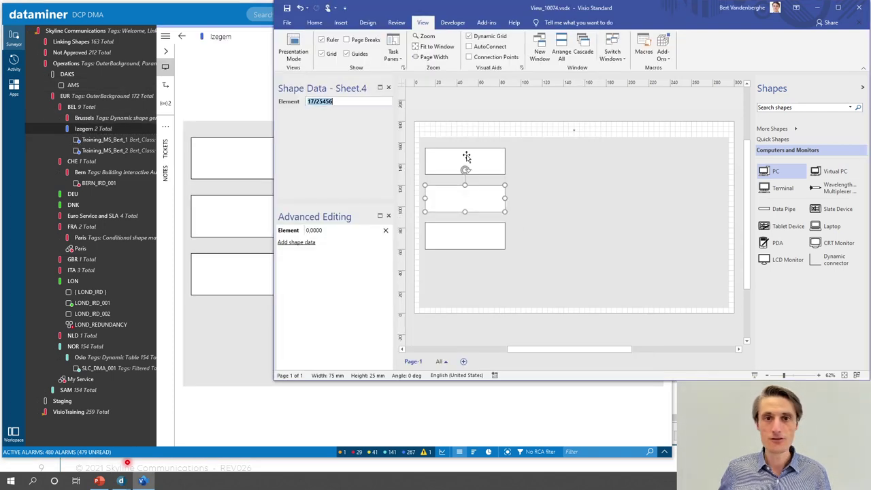
pyautogui.click(449, 164)
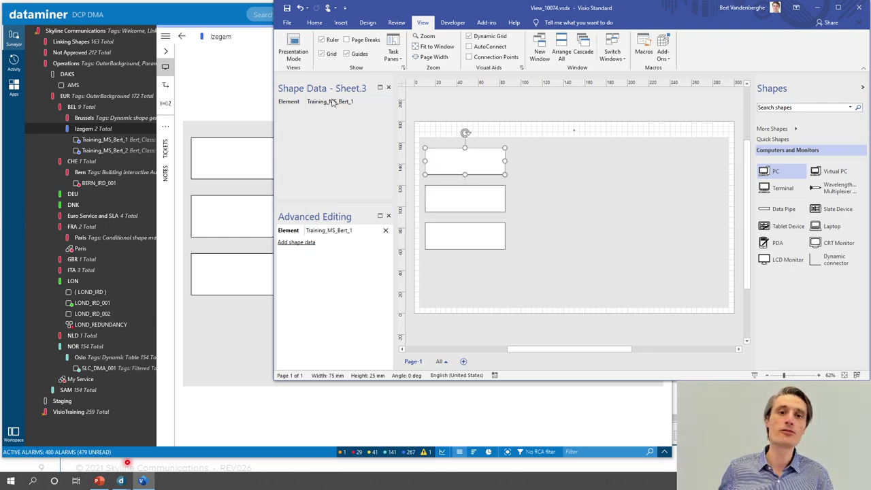
# Step: Save the drawing and check the two linked rectangles in DataMiner's Izegem view
pyautogui.click(287, 7)
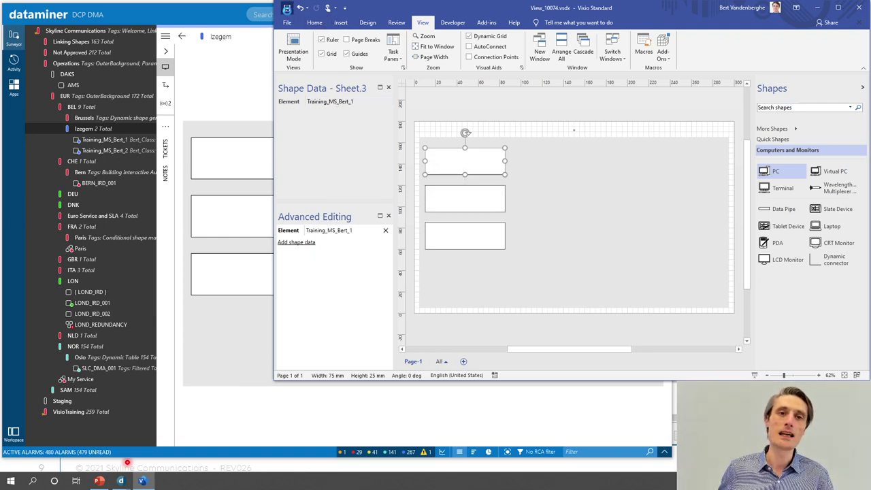
pyautogui.click(227, 20)
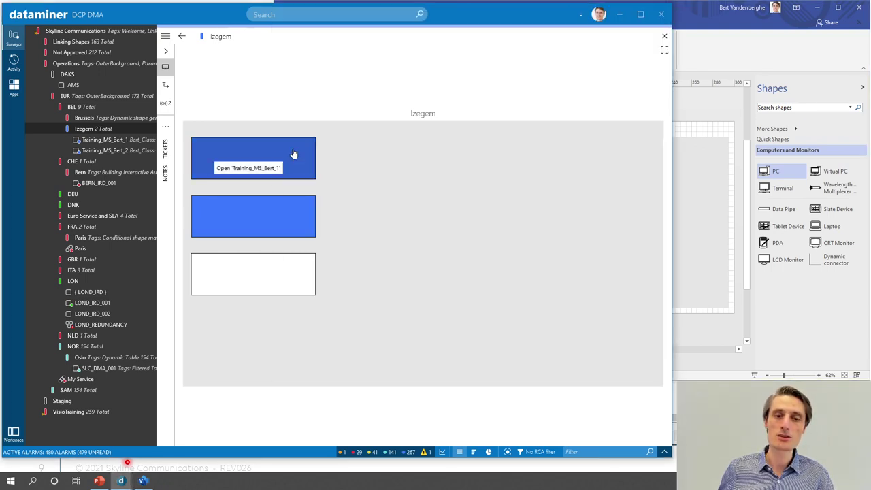
pyautogui.click(287, 214)
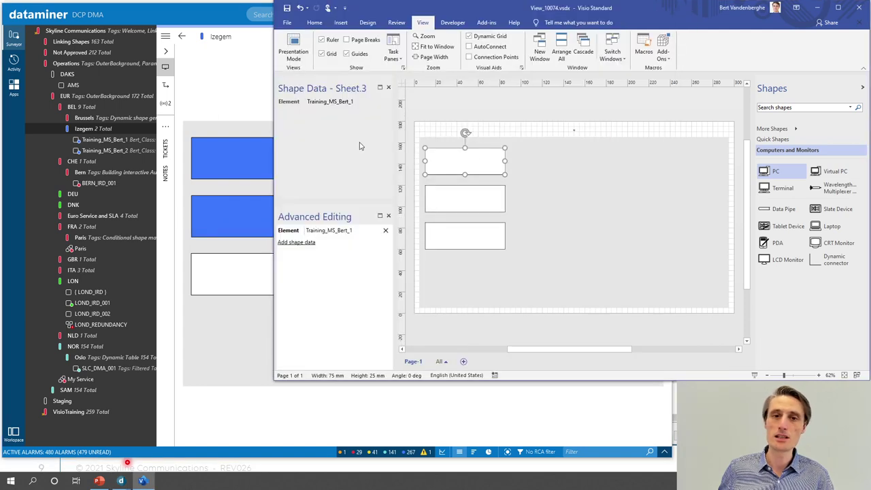
# Step: Compare the Element values of the middle and top rectangles in Visio with their display in DataMiner's Izegem view
pyautogui.click(440, 197)
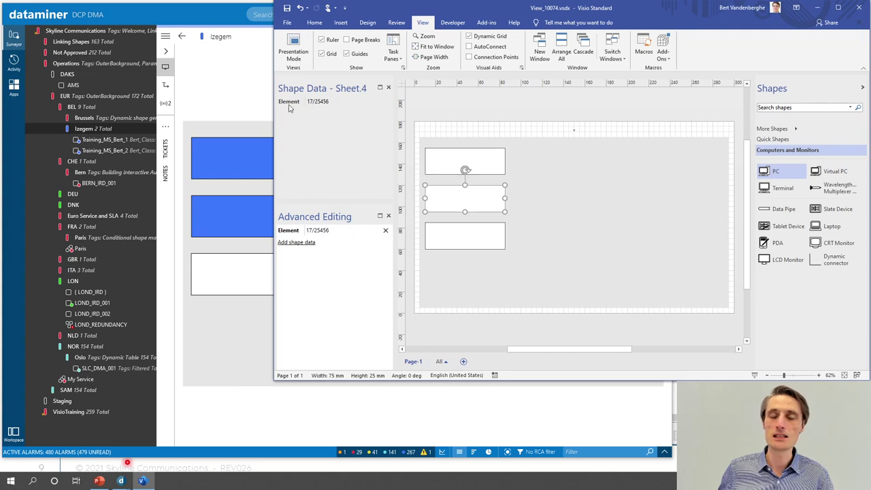
pyautogui.click(216, 22)
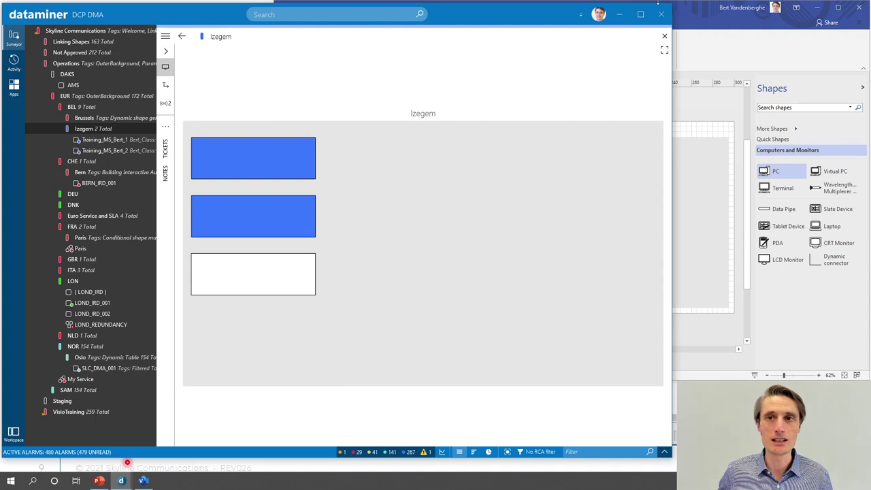
pyautogui.click(697, 11)
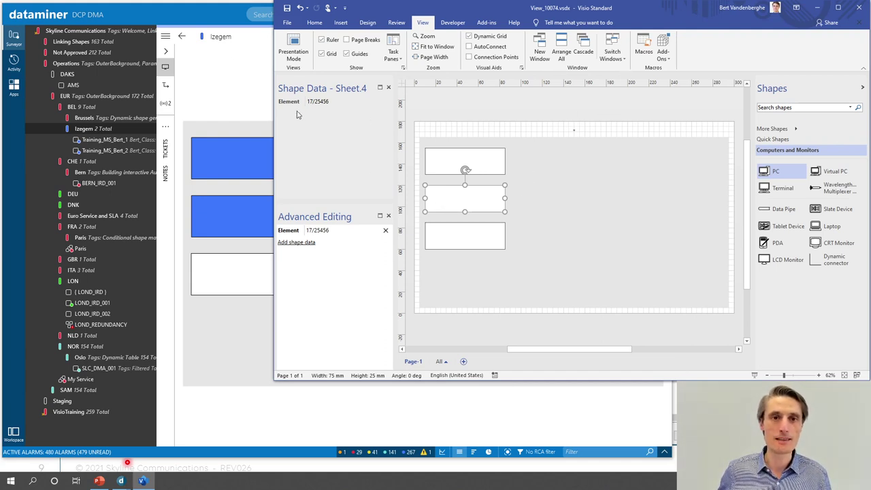
pyautogui.click(457, 163)
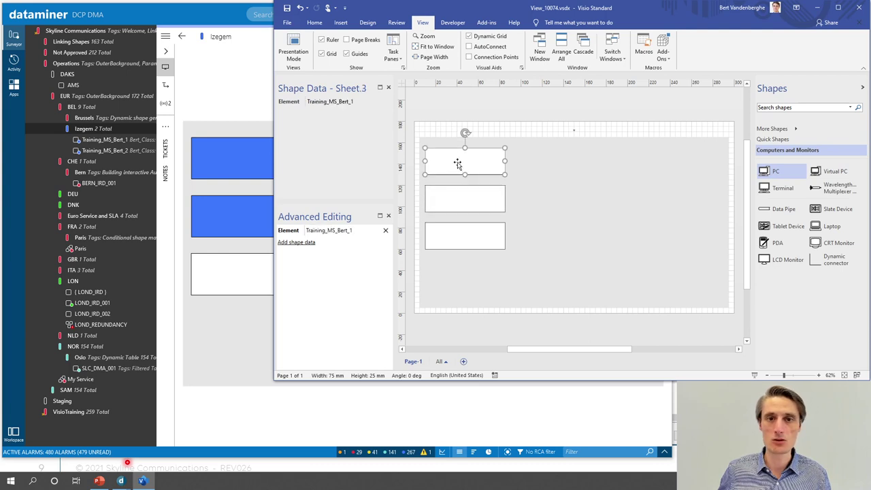
pyautogui.click(215, 19)
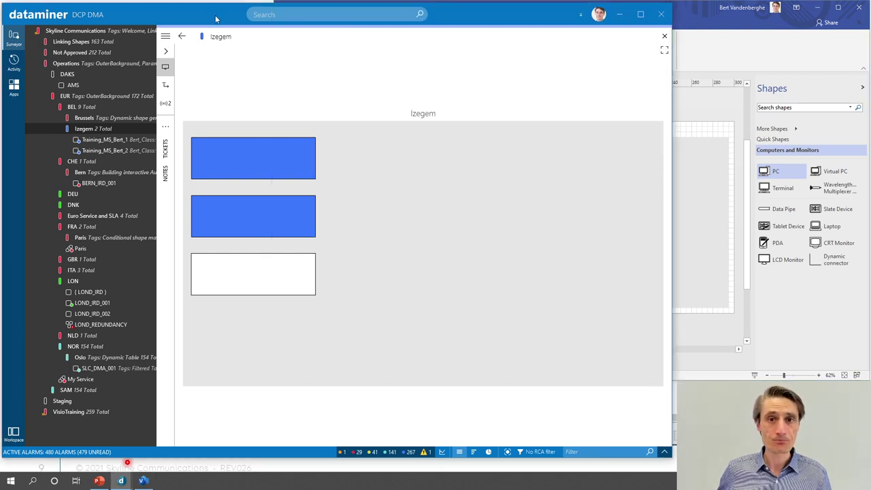
# Step: Open the DataMiner help and go to the Visio drawings topic "Linking shapes to DataMiner items"
pyautogui.click(598, 15)
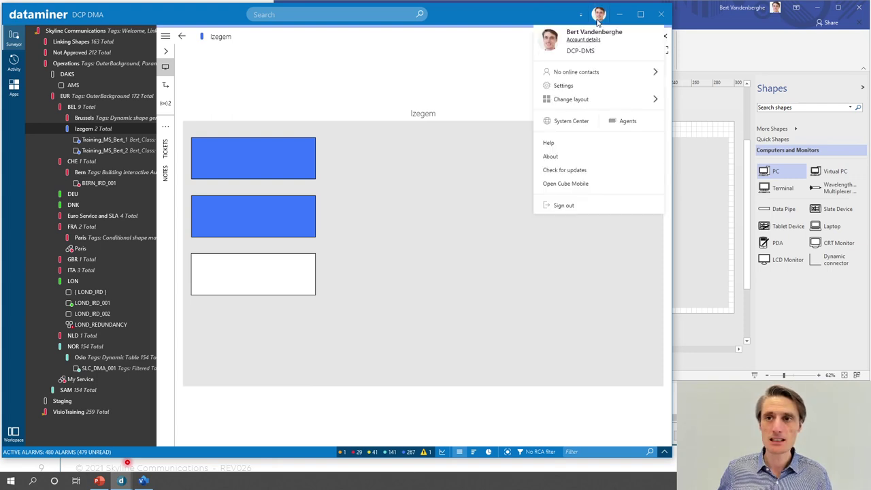
pyautogui.click(560, 146)
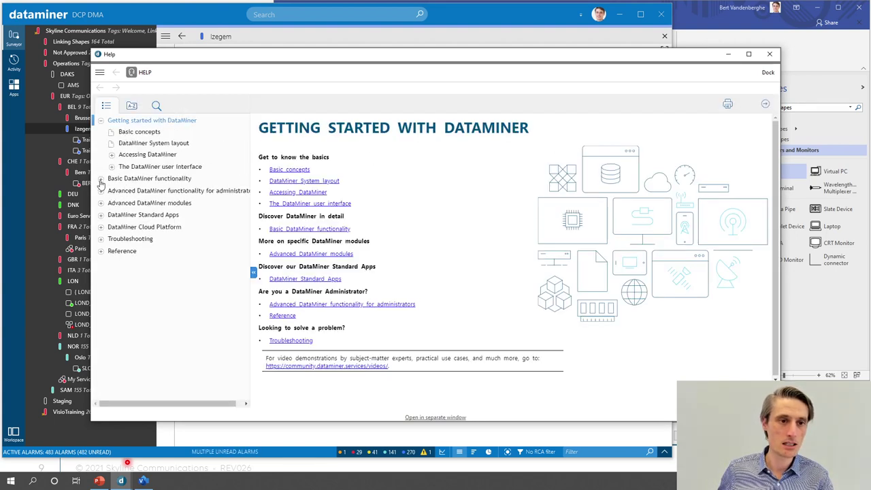
pyautogui.click(100, 178)
pyautogui.click(100, 120)
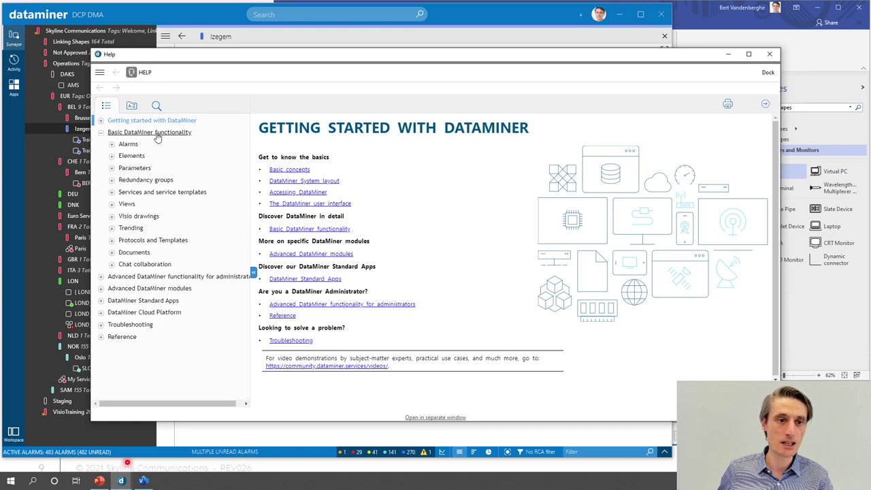
pyautogui.click(113, 217)
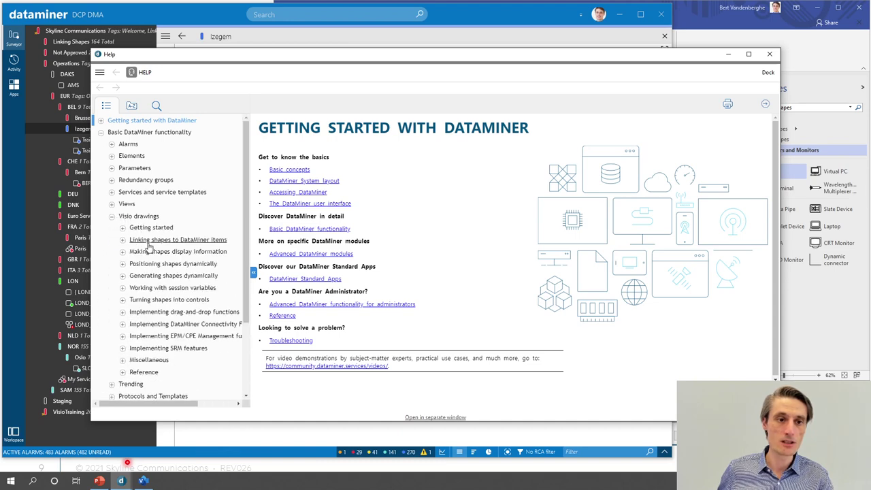
pyautogui.click(153, 240)
pyautogui.scroll(-3, 162, 228)
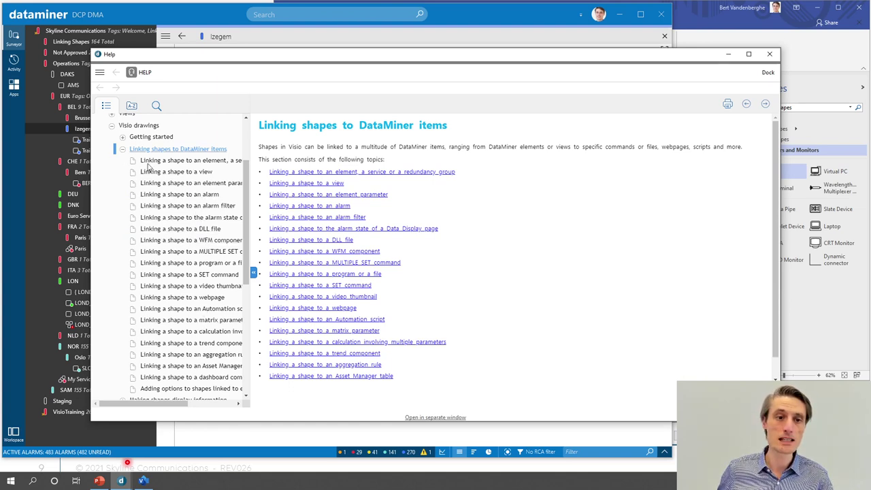
# Step: Read the "Linking a shape to a view" help topic, highlighting the View field type and its View ID and View name values
pyautogui.click(170, 172)
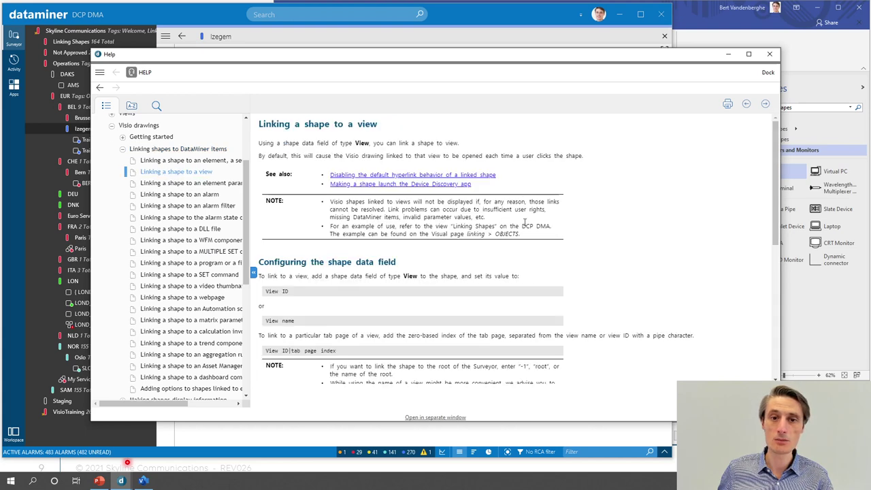
pyautogui.doubleClick(410, 276)
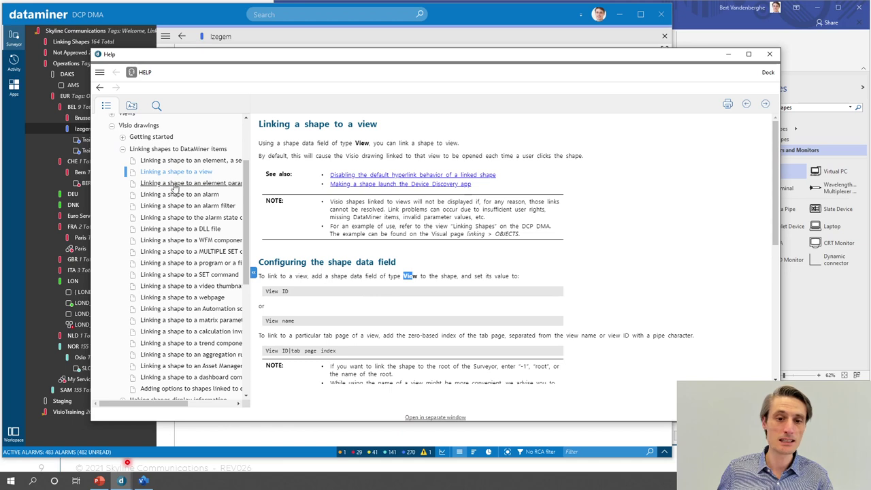
pyautogui.tripleClick(293, 294)
pyautogui.moveTo(303, 324); pyautogui.dragTo(262, 324)
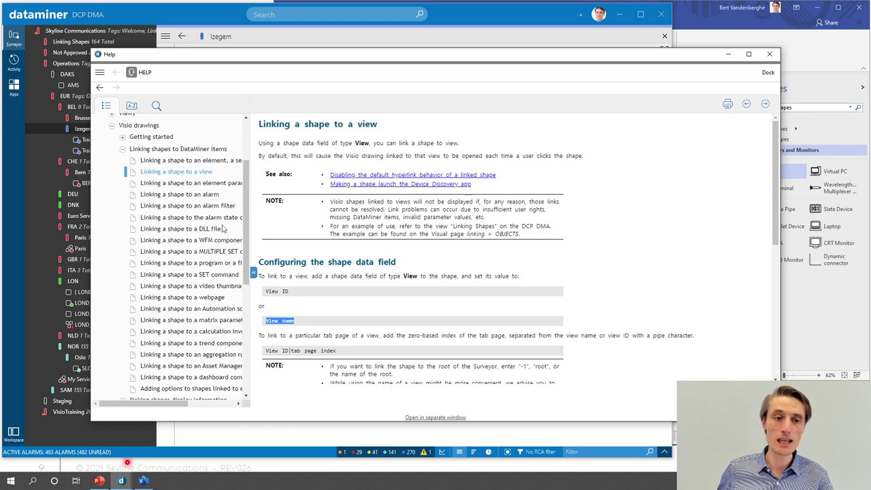
# Step: Open the shape data overview in the Visio drawings Reference section of the help and browse its table of fields
pyautogui.click(123, 149)
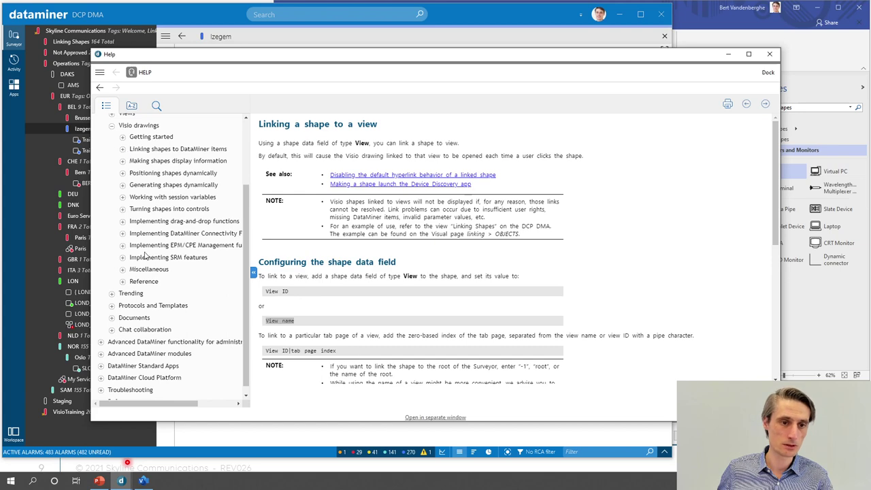
pyautogui.click(122, 282)
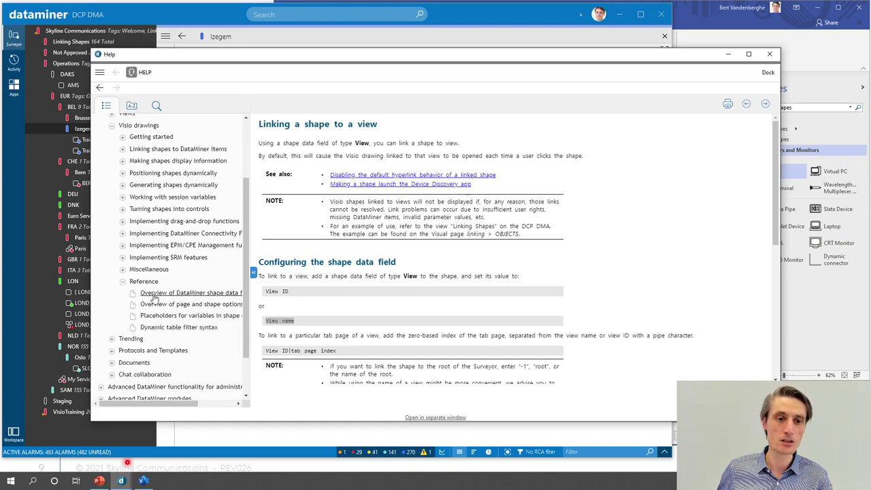
pyautogui.click(151, 294)
pyautogui.scroll(-15, 463, 204)
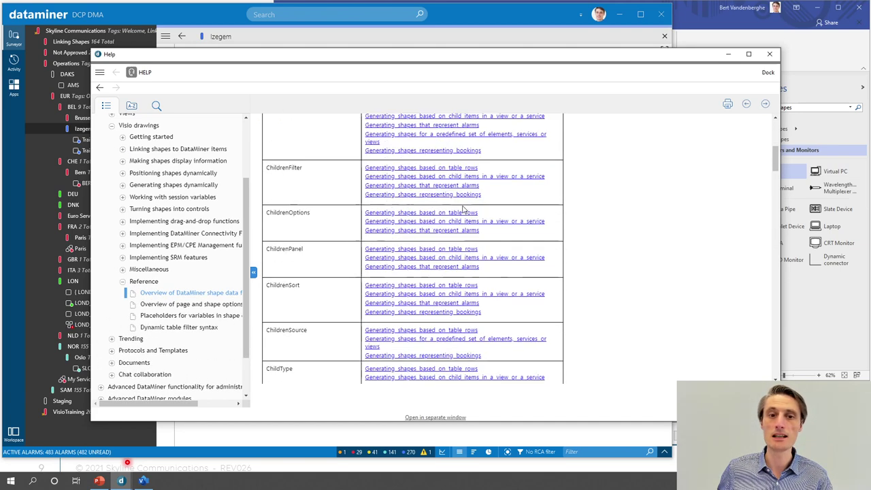
pyautogui.scroll(-20, 459, 217)
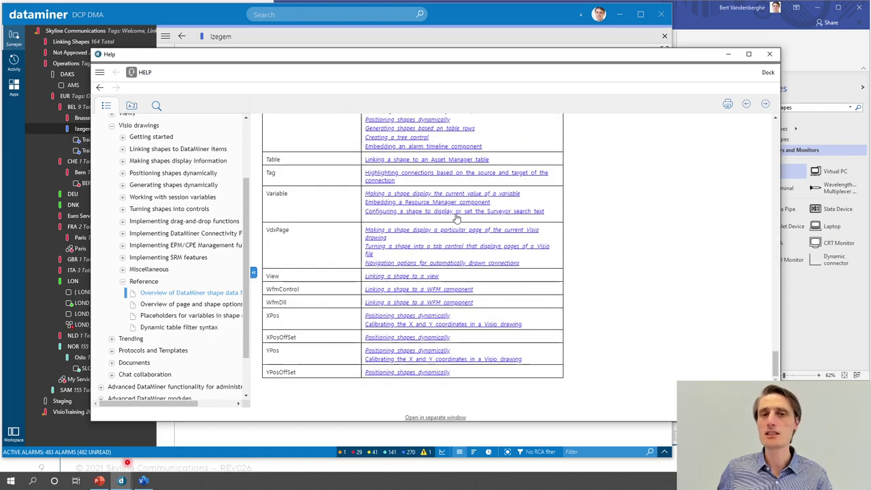
pyautogui.scroll(20, 457, 218)
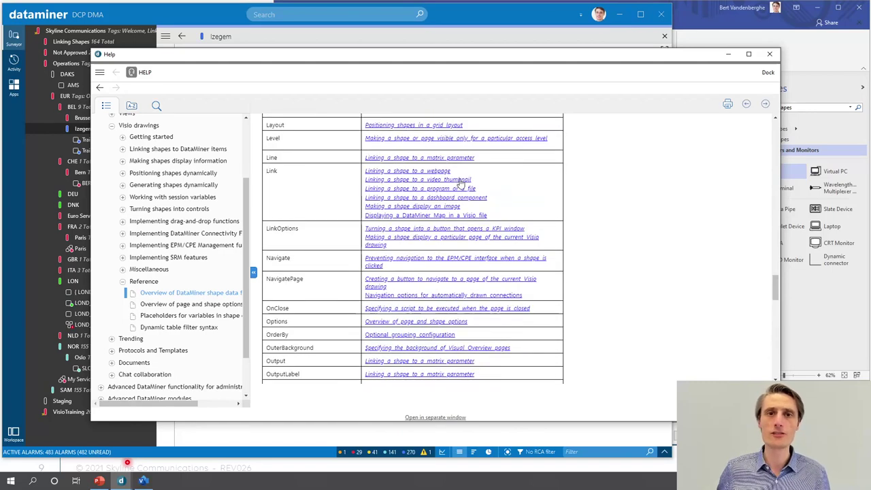
pyautogui.scroll(5, 461, 182)
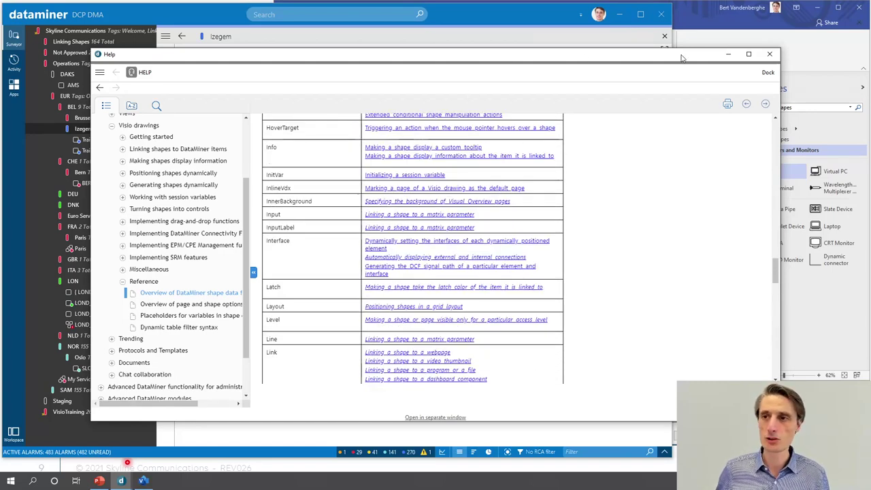
# Step: Close the DataMiner help and advance the presentation to the next "Editing shapes in Visio" slide
pyautogui.click(769, 54)
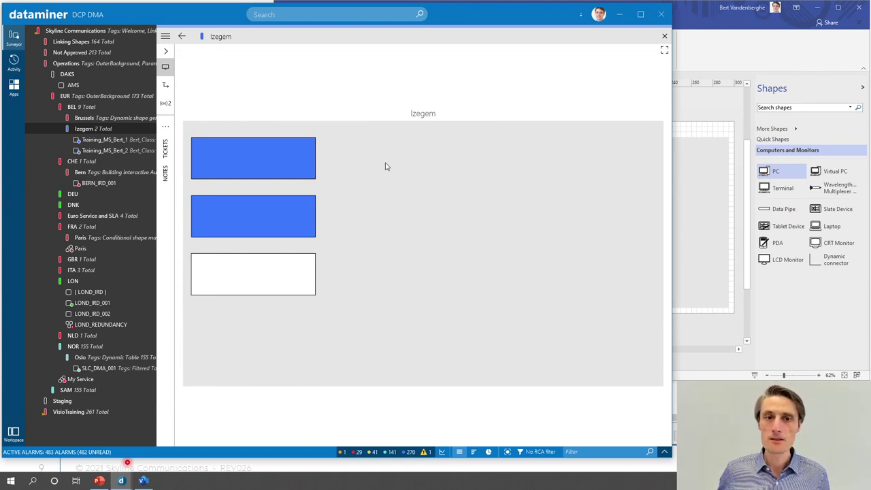
pyautogui.click(715, 26)
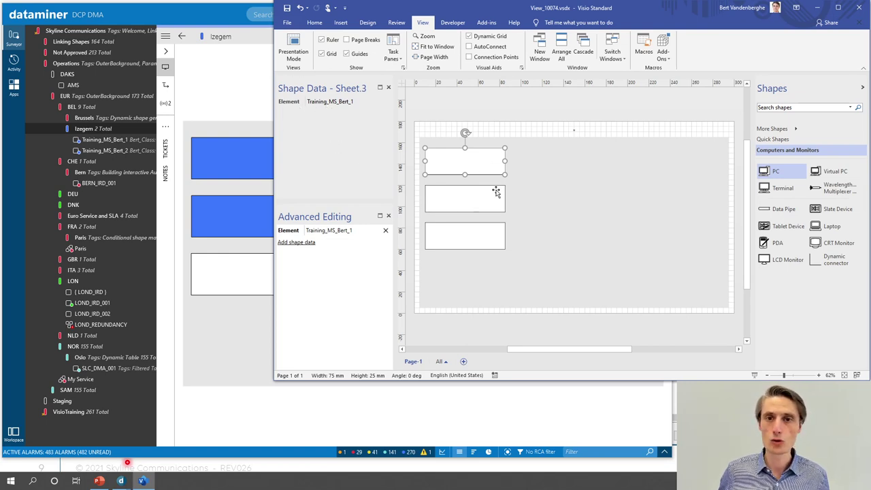
pyautogui.click(461, 205)
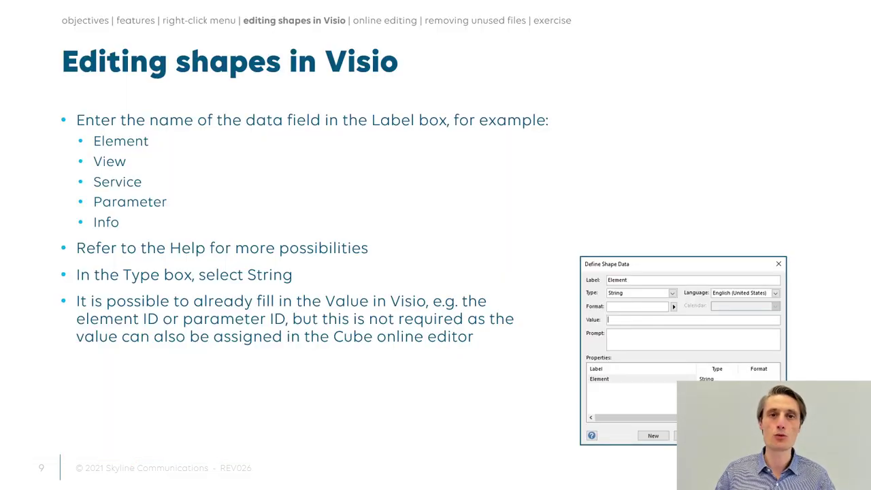
pyautogui.press('Right')
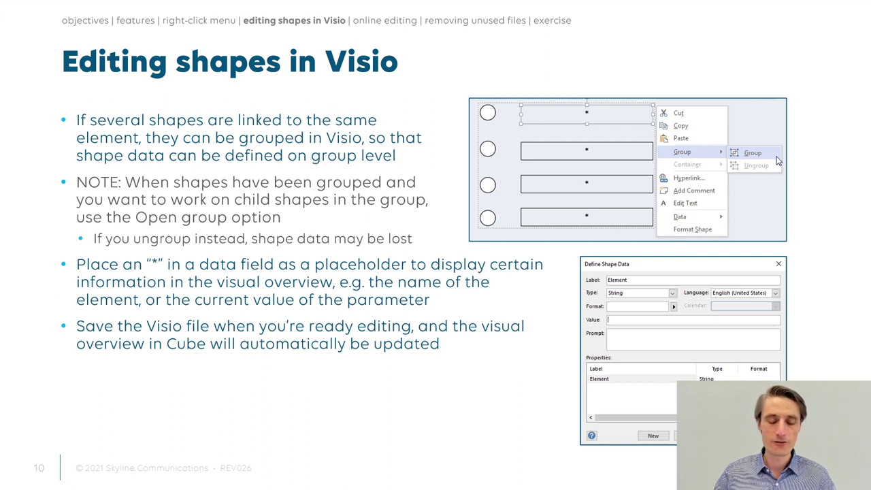
# Step: Switch to Visio and place a PC shape from the Computers and Monitors stencil beside the three rectangles
pyautogui.hotkey('alt', 'Tab')
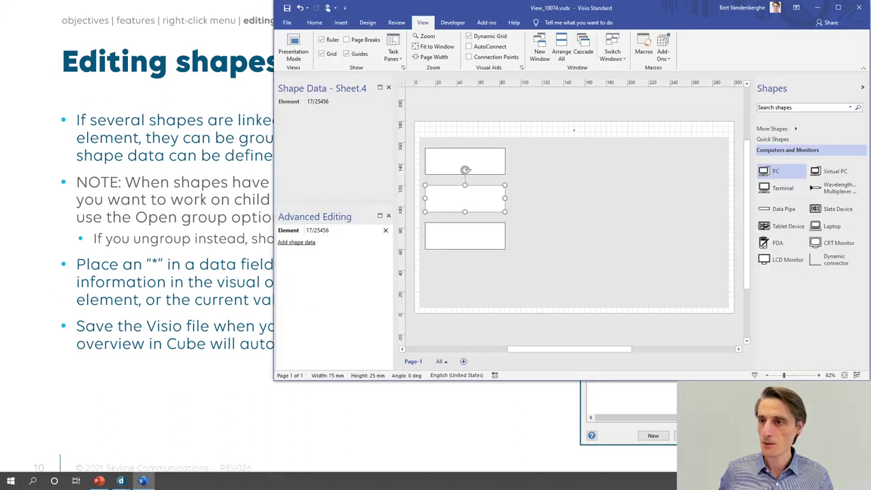
pyautogui.moveTo(775, 171); pyautogui.dragTo(558, 132)
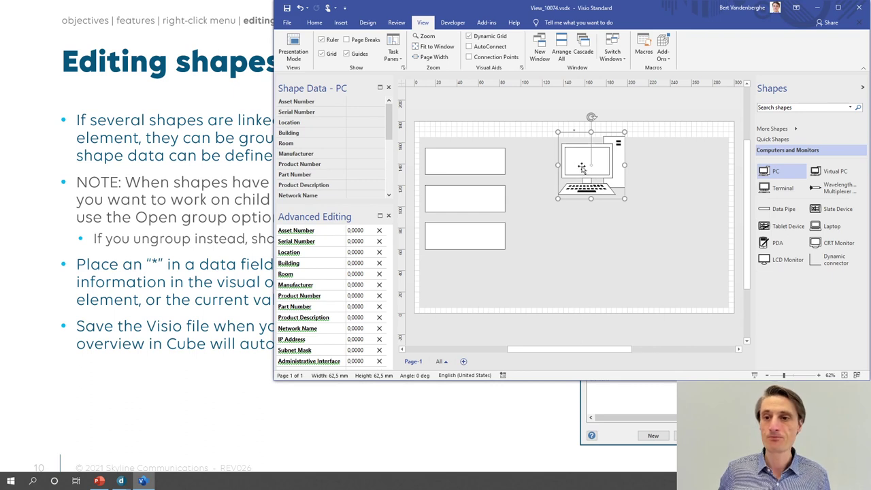
pyautogui.moveTo(581, 168); pyautogui.dragTo(576, 204)
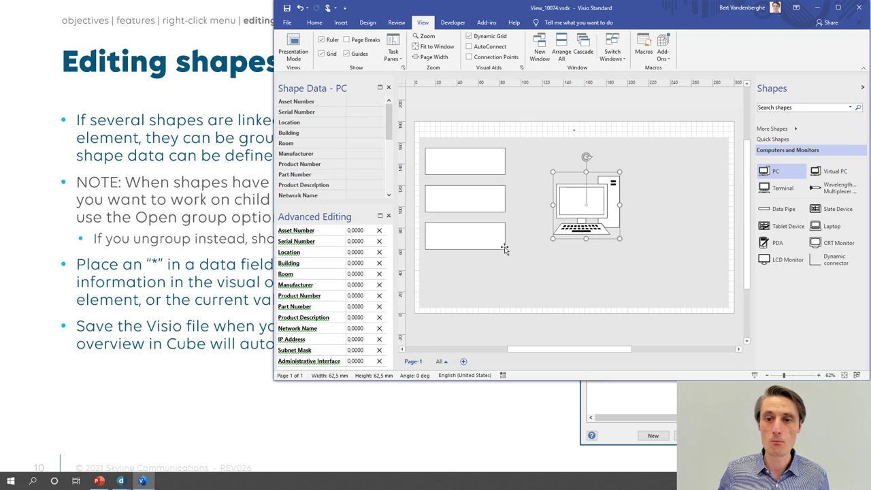
# Step: Select the bottom and middle rectangles together and look up the Group option for them without applying it
pyautogui.click(458, 245)
pyautogui.keyDown('shift'); pyautogui.click(461, 201); pyautogui.keyUp('shift')
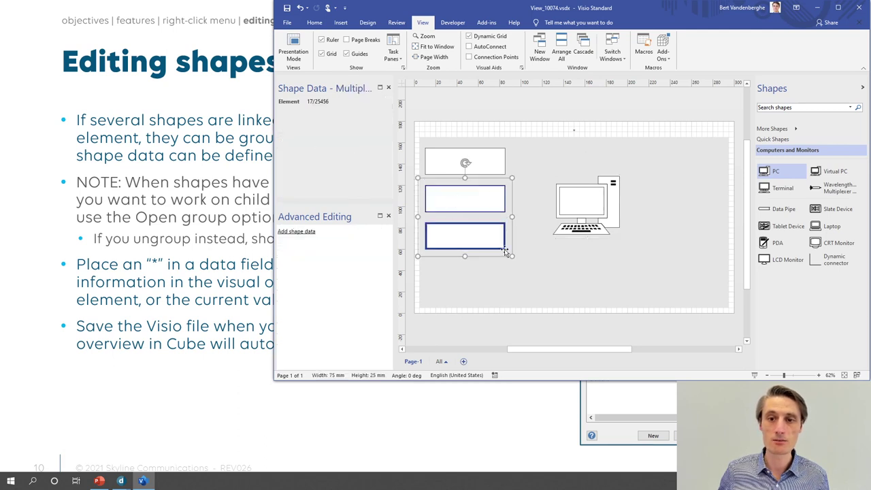
pyautogui.rightClick(487, 204)
pyautogui.moveTo(545, 255)
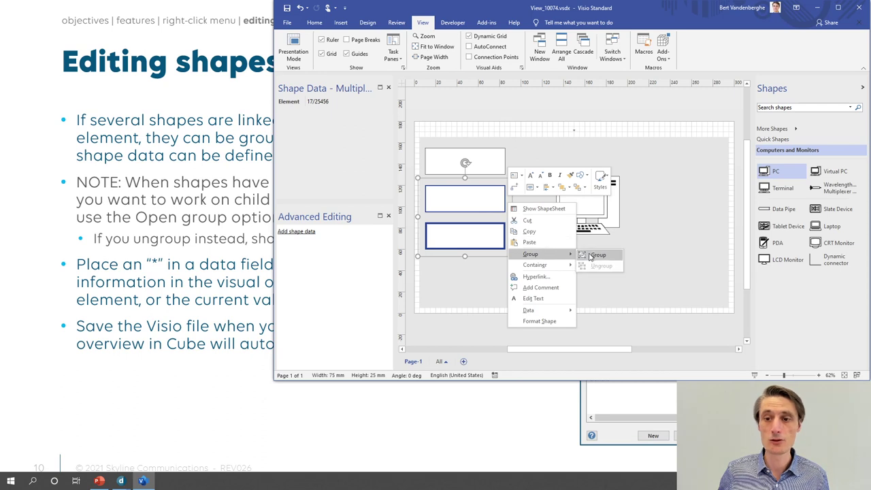
pyautogui.click(639, 211)
# Step: Open the PC shape's group to edit its child shapes
pyautogui.click(589, 208)
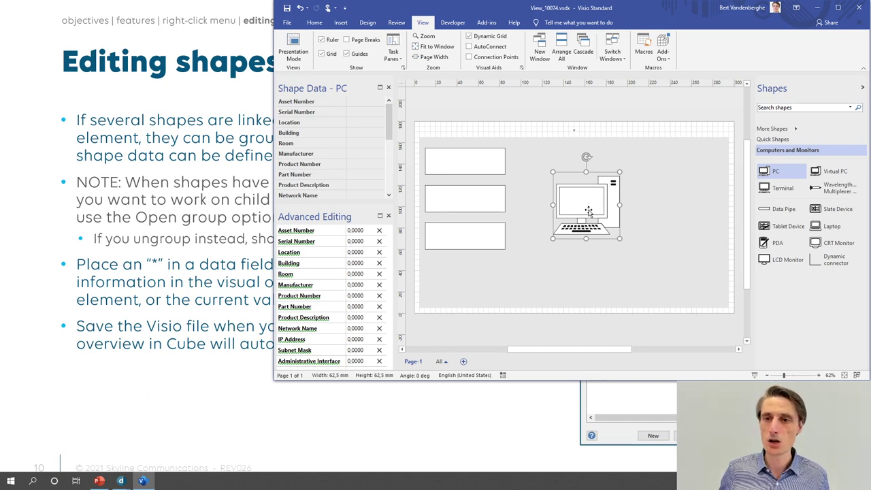
pyautogui.rightClick(589, 212)
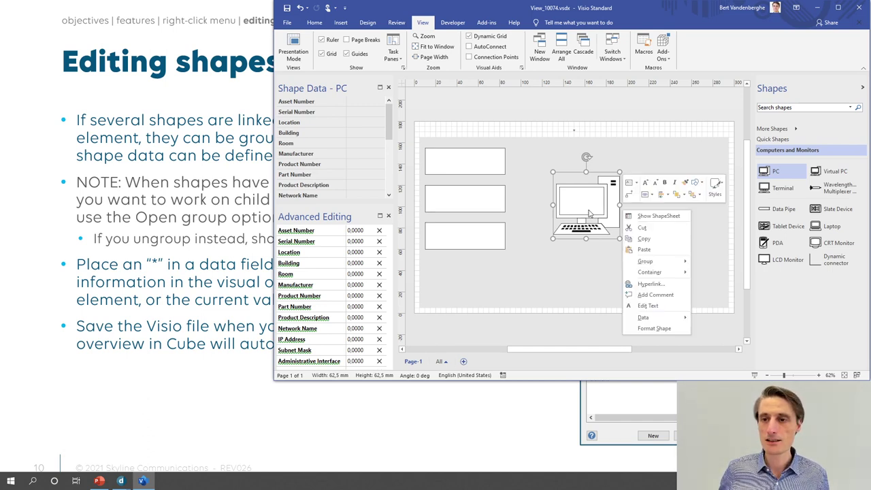
pyautogui.moveTo(660, 261)
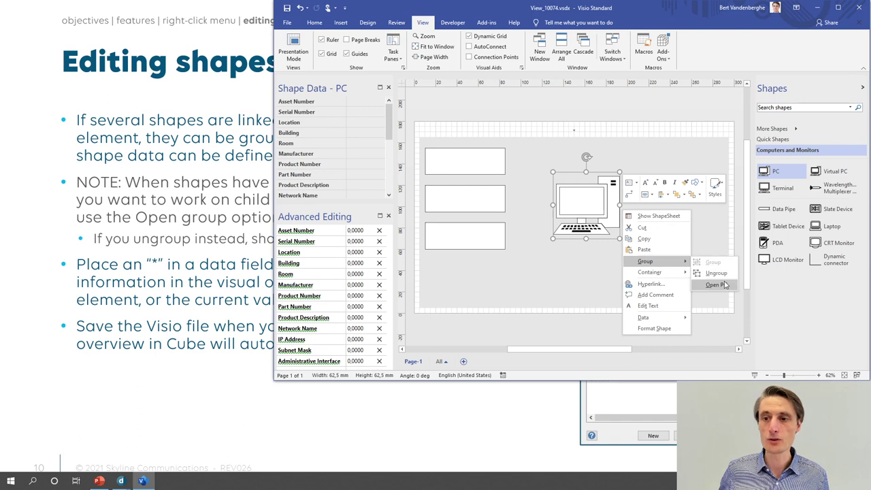
pyautogui.click(720, 287)
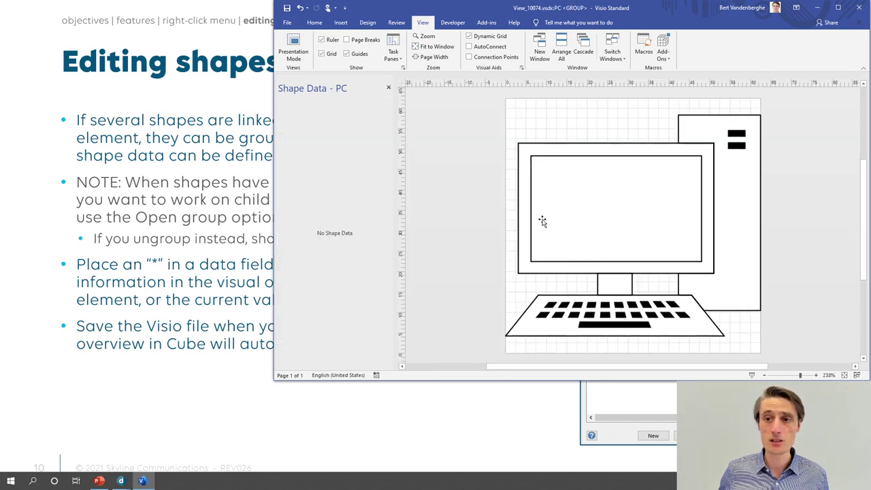
# Step: Enlarge the PC monitor's inner screen rectangle on all four sides to about 46 mm by 30 mm
pyautogui.click(551, 194)
pyautogui.moveTo(530, 208); pyautogui.dragTo(521, 207)
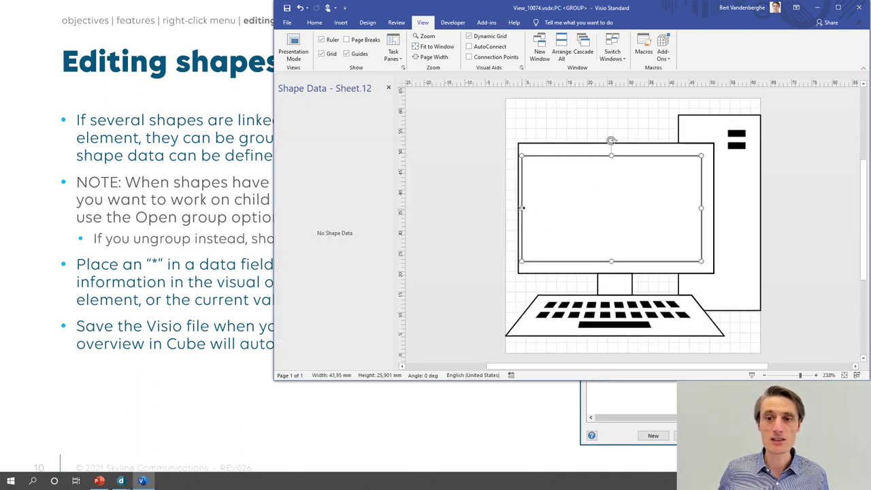
pyautogui.moveTo(615, 156); pyautogui.dragTo(611, 147)
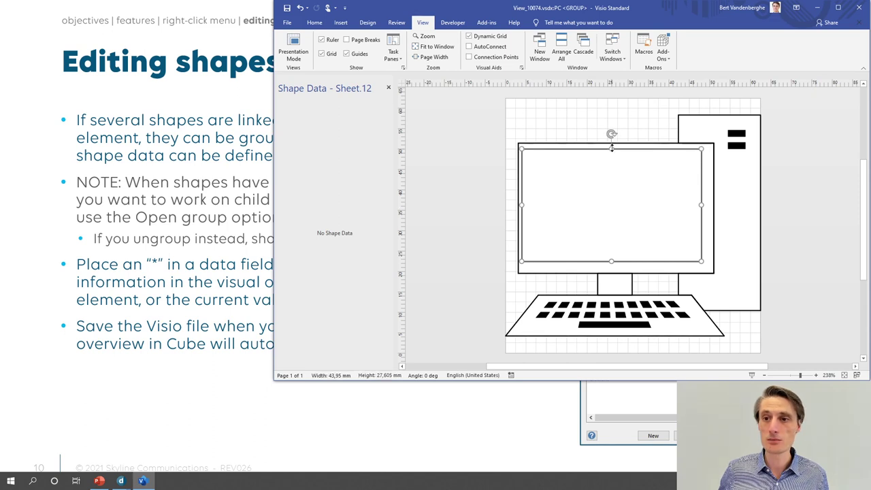
pyautogui.moveTo(702, 204); pyautogui.dragTo(710, 205)
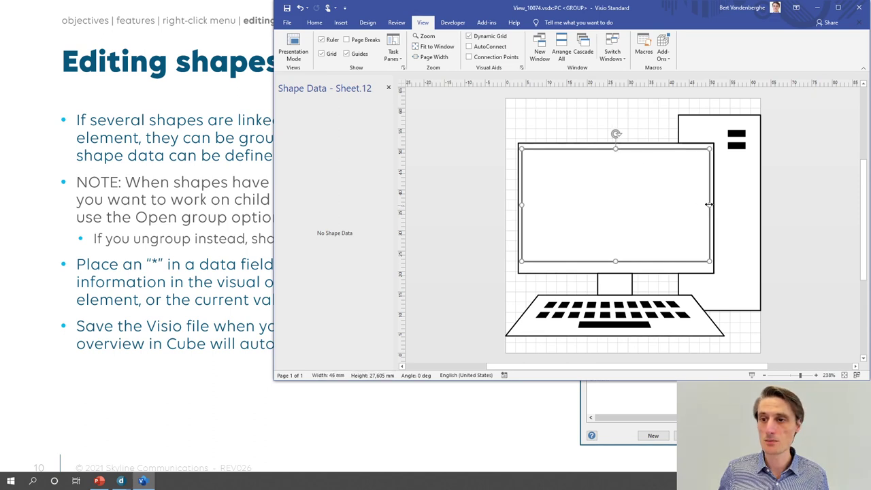
pyautogui.moveTo(615, 261); pyautogui.dragTo(617, 270)
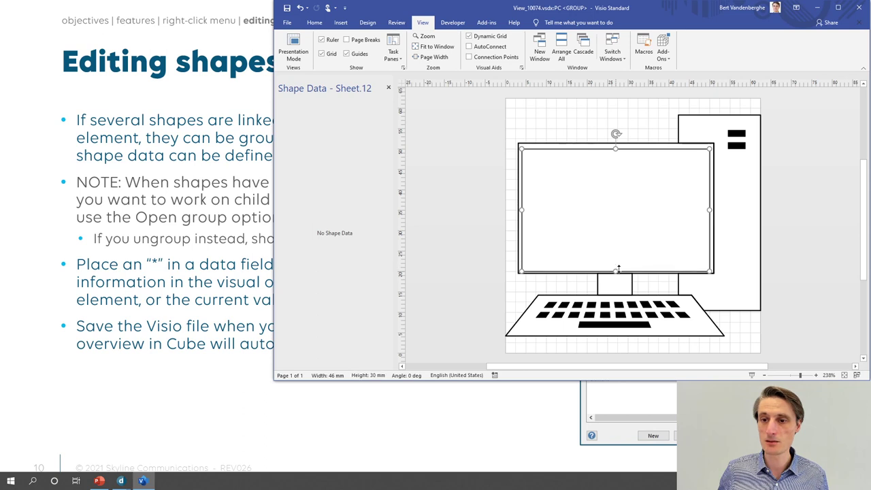
# Step: Centre the enlarged screen rectangle within the monitor frame and close the PC group's editing window
pyautogui.click(633, 189)
pyautogui.click(616, 184)
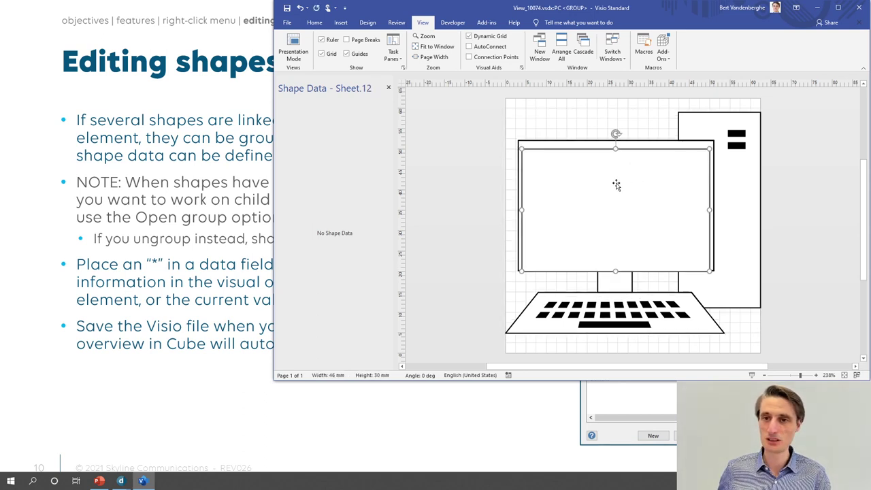
pyautogui.moveTo(617, 185); pyautogui.dragTo(618, 188)
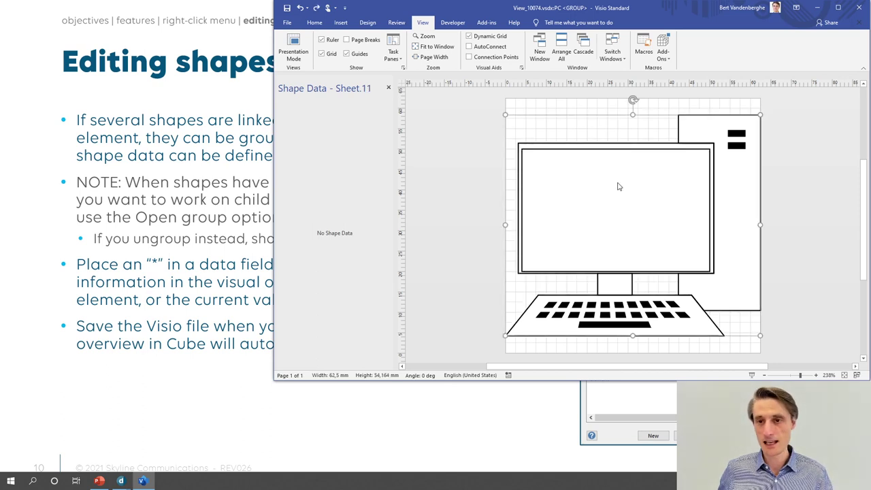
pyautogui.click(618, 188)
pyautogui.hotkey('ctrl', 'z')
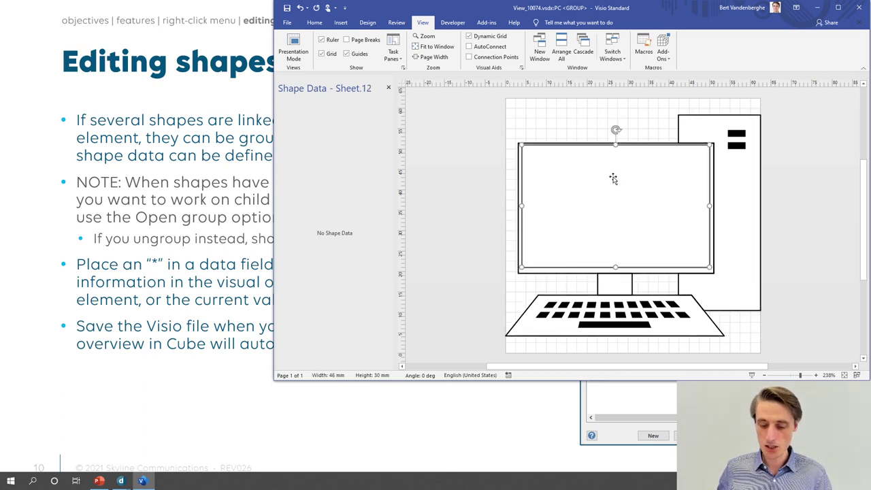
pyautogui.scroll(1, 613, 179)
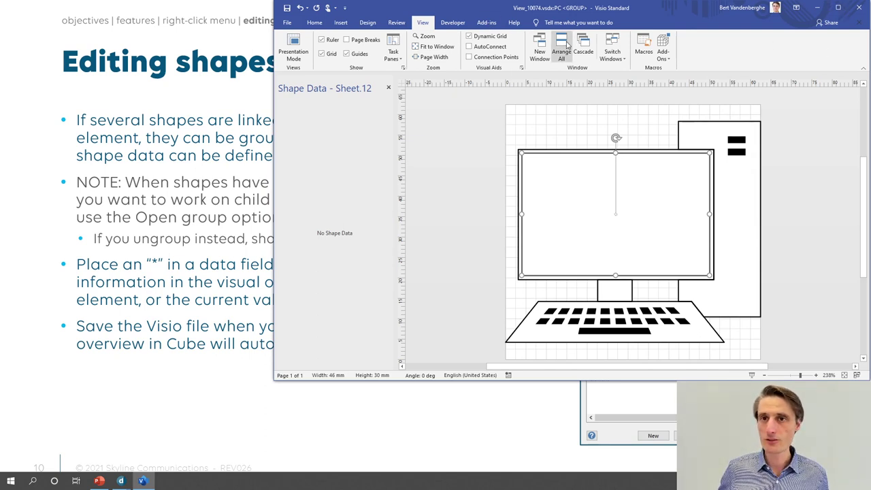
pyautogui.click(860, 23)
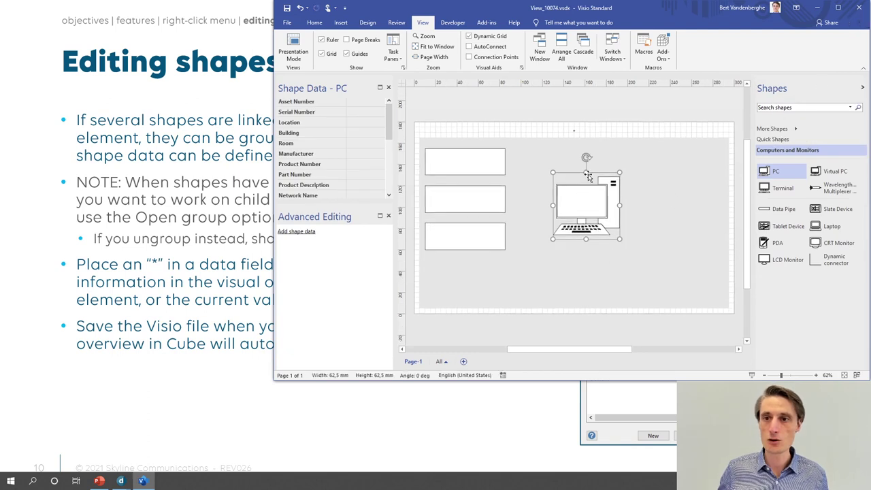
# Step: Select the whole PC group and review the commands available for it
pyautogui.click(585, 227)
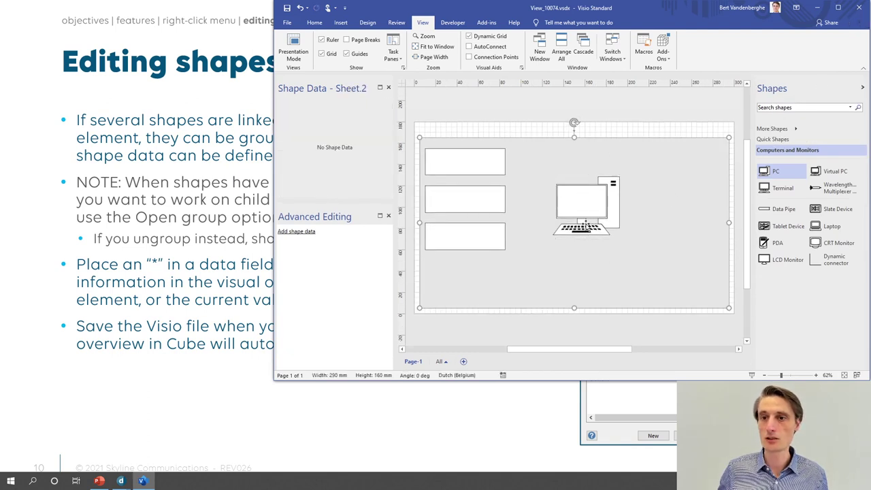
pyautogui.click(584, 228)
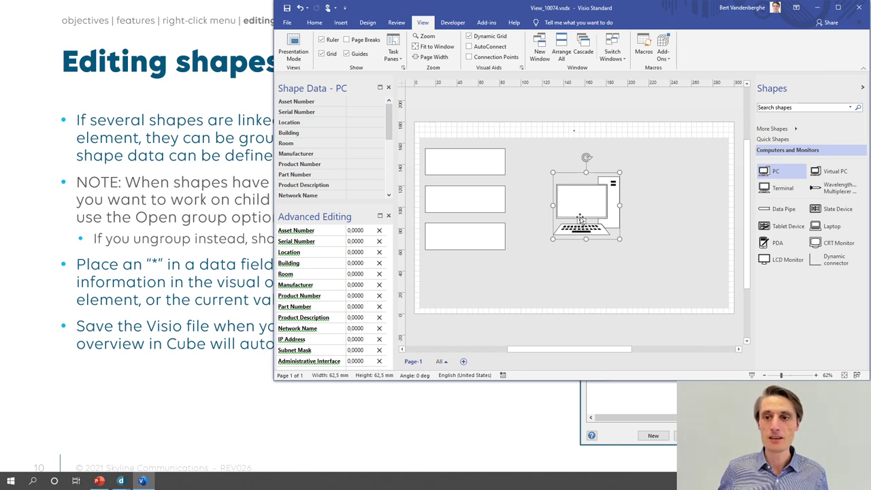
pyautogui.rightClick(620, 218)
pyautogui.moveTo(646, 269)
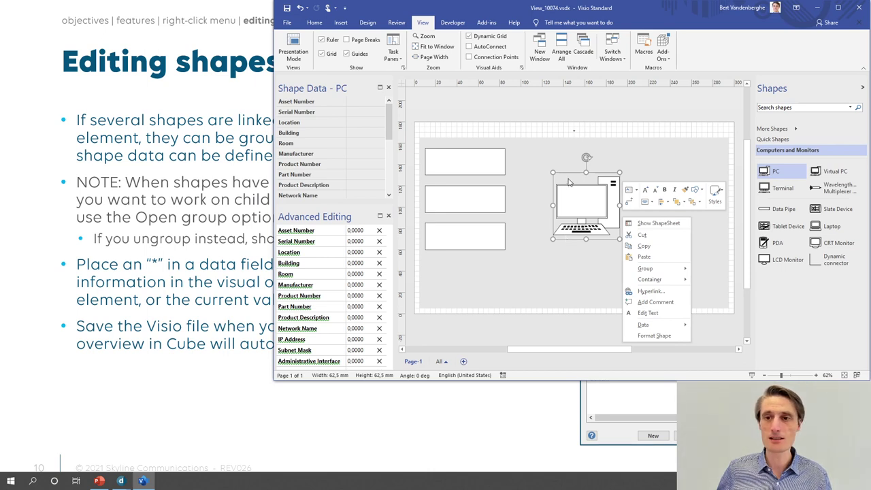
pyautogui.click(536, 185)
# Step: Move the PC group slightly lower on the page as one object and delete it from the drawing
pyautogui.click(579, 206)
pyautogui.click(579, 205)
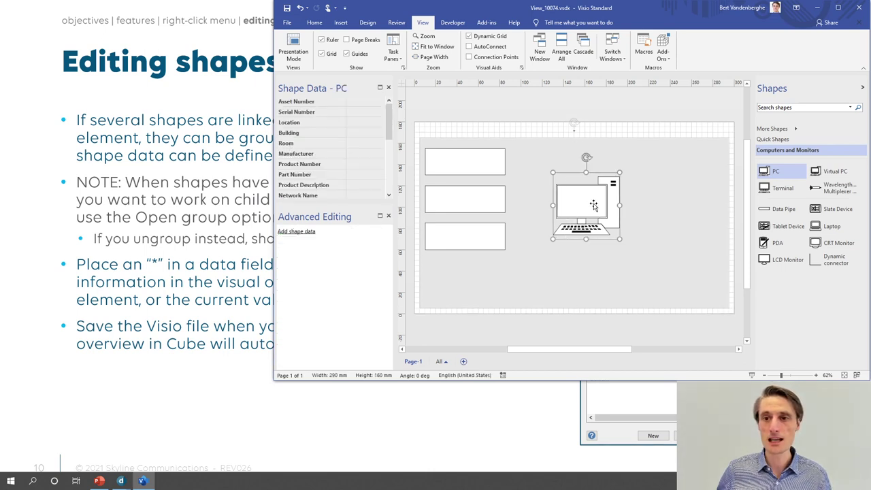
pyautogui.moveTo(579, 206); pyautogui.dragTo(600, 237)
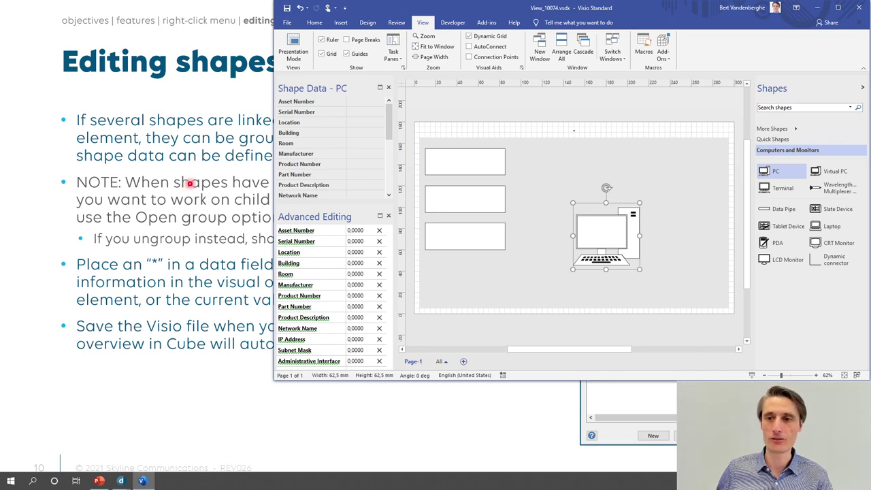
pyautogui.press('Delete')
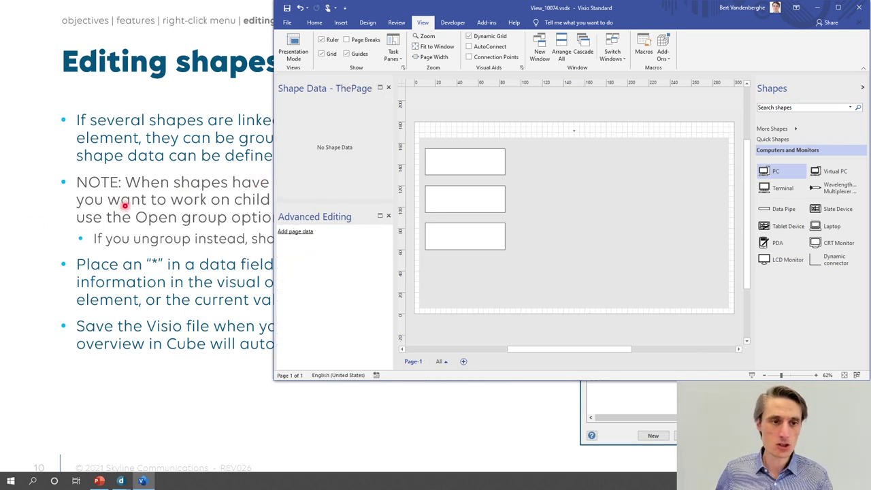
# Step: Check the slide on placeholders, switch to DataMiner and close the open element Properties window
pyautogui.hotkey('alt', 'Tab')
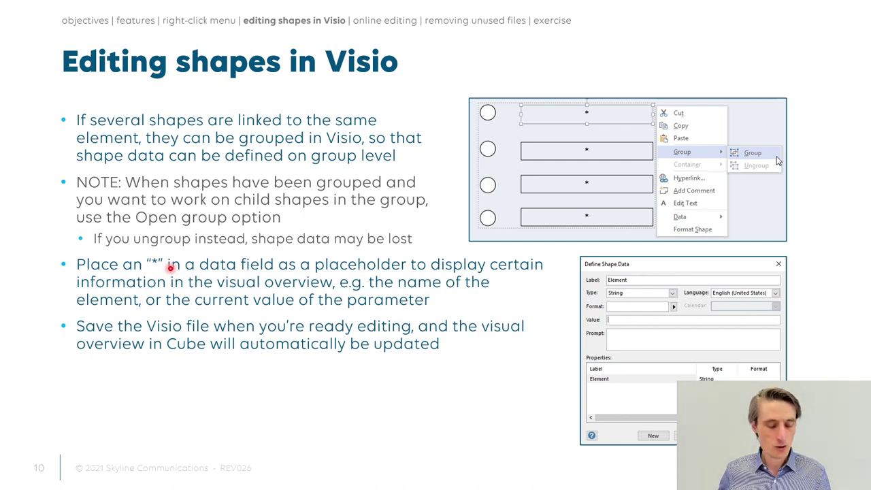
pyautogui.hotkey('alt', 'Tab')
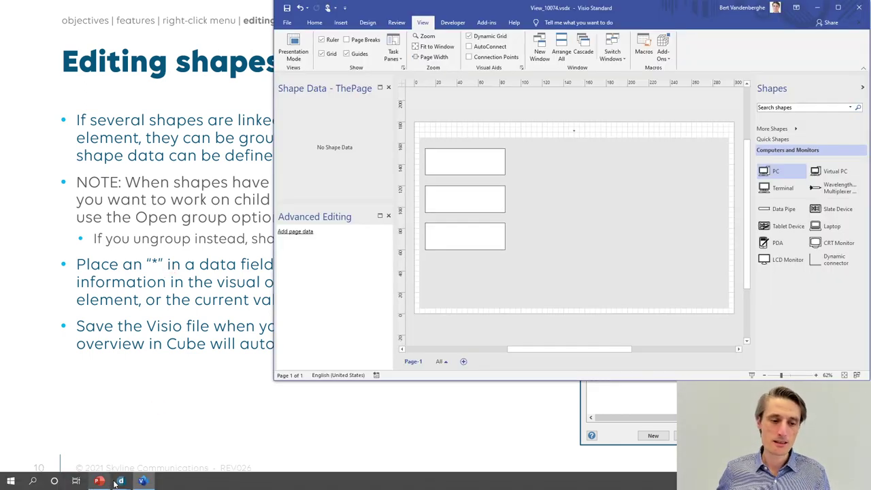
pyautogui.moveTo(121, 480)
pyautogui.click(125, 455)
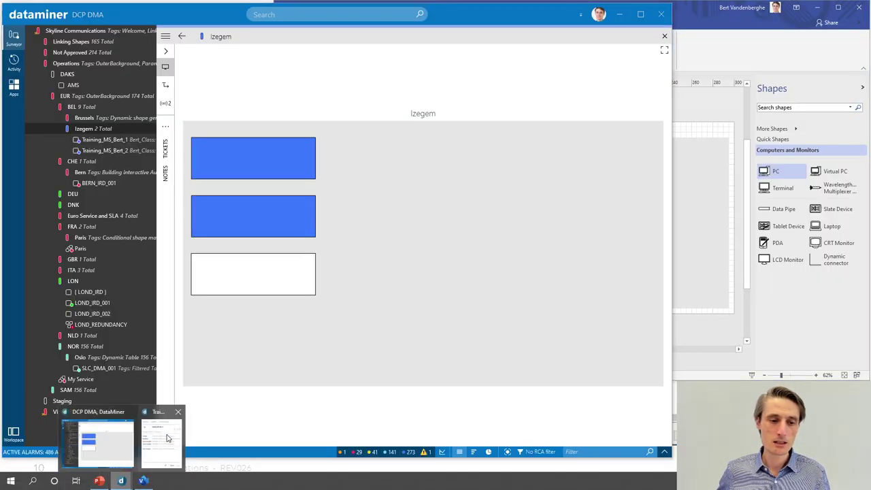
pyautogui.click(169, 435)
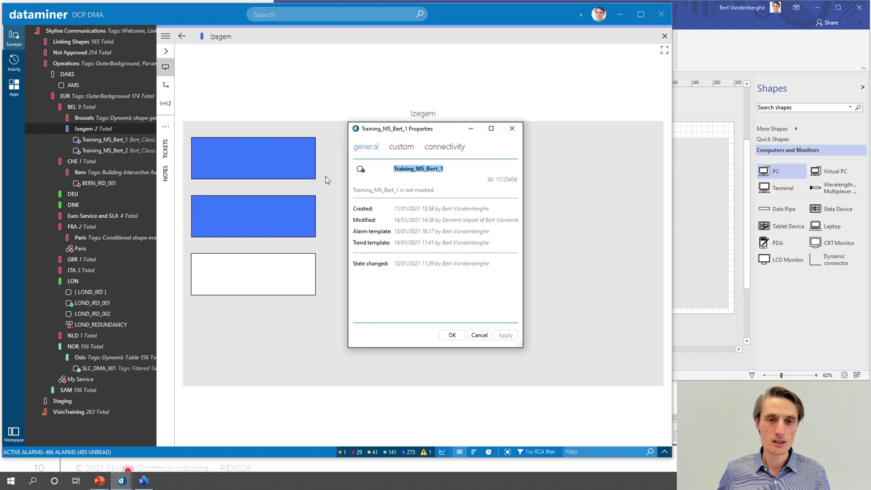
pyautogui.click(512, 128)
# Step: Compare the rectangles in the Visio drawing with their display in DataMiner's Izegem view
pyautogui.click(702, 14)
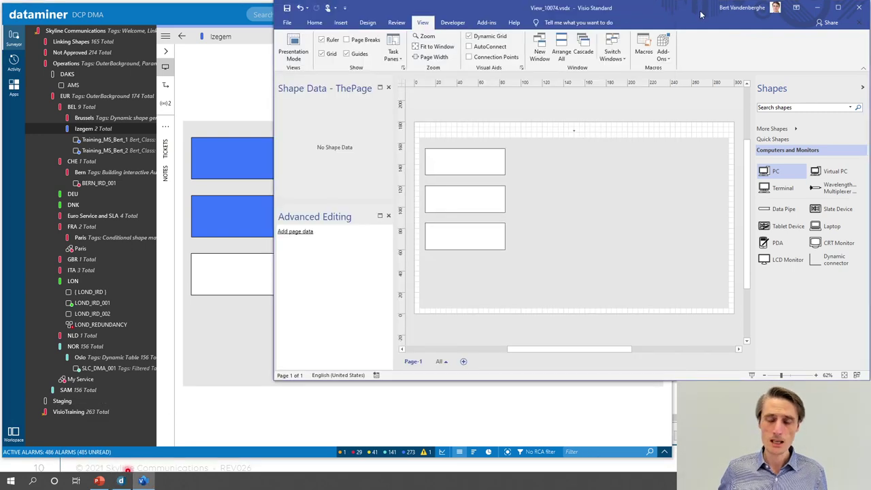
pyautogui.click(235, 108)
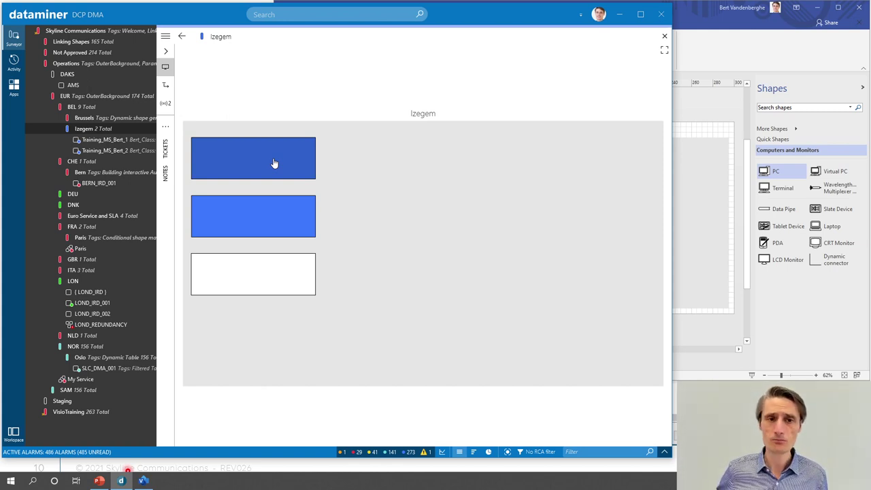
pyautogui.click(685, 16)
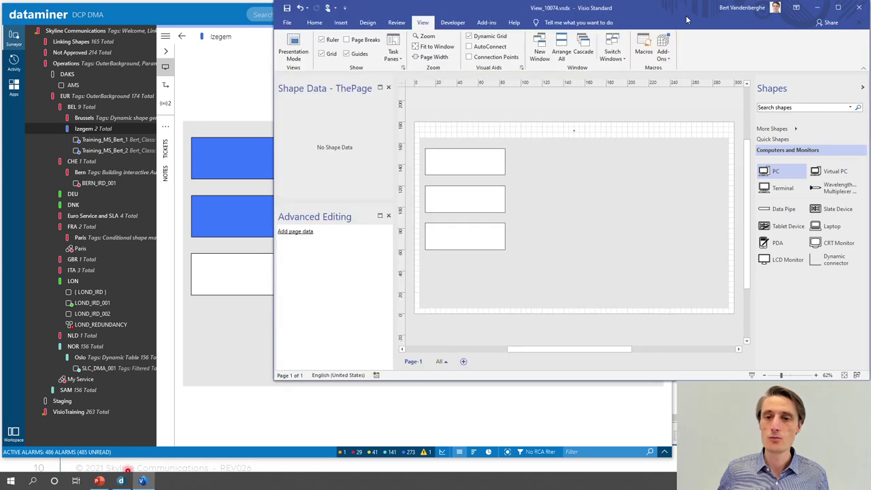
# Step: Inspect the title shape's data fields in the Visio drawing and compare them with the title displayed in DataMiner
pyautogui.click(575, 132)
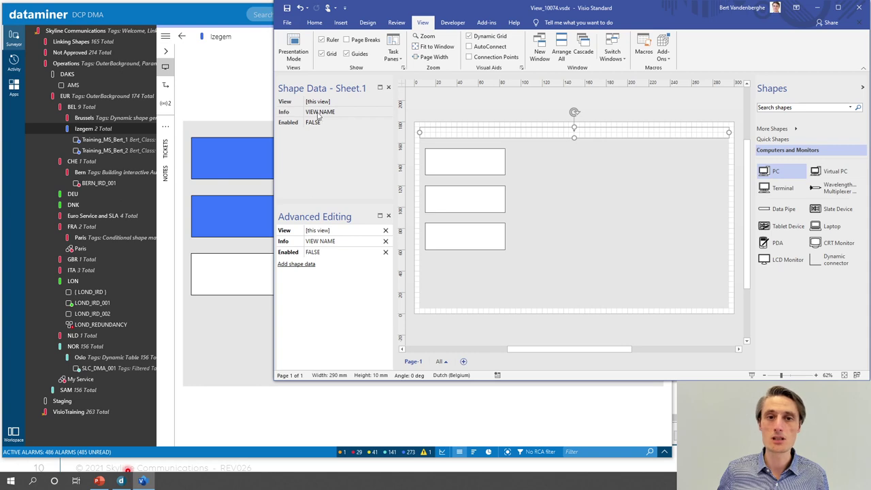
pyautogui.click(219, 12)
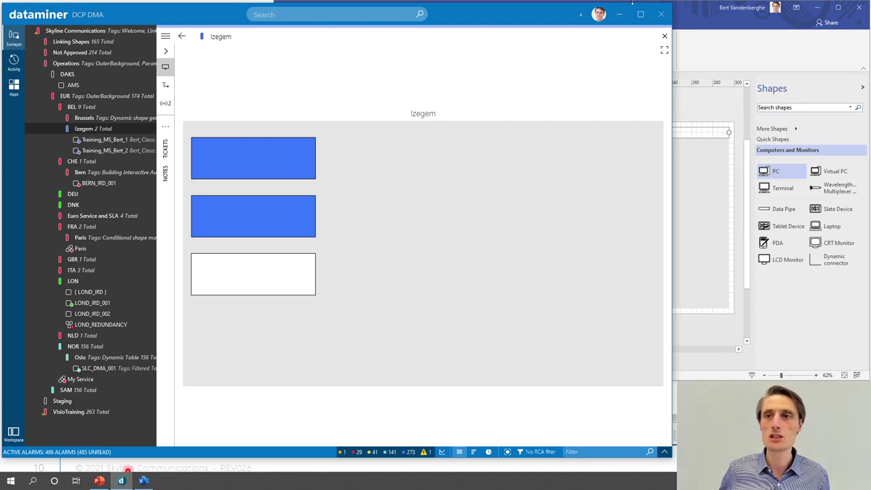
pyautogui.click(697, 13)
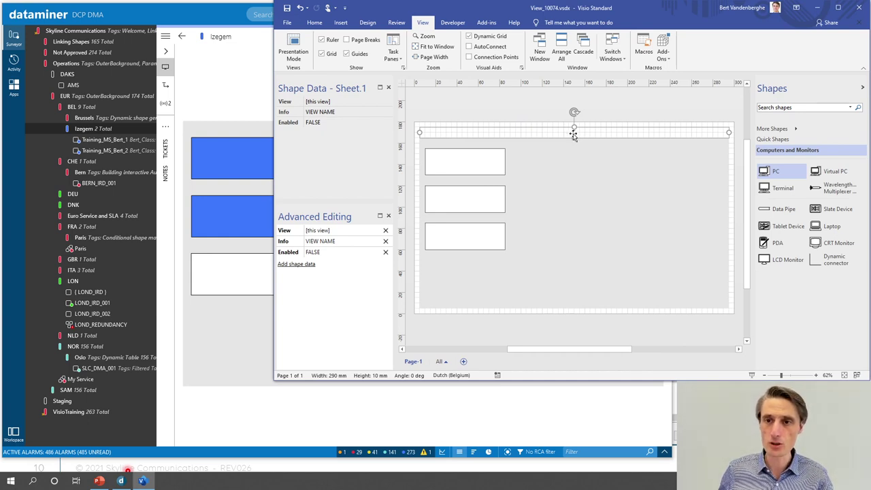
# Step: Set the title shape's font size to 18 pt, save the drawing and check the title in DataMiner's Izegem view
pyautogui.click(315, 25)
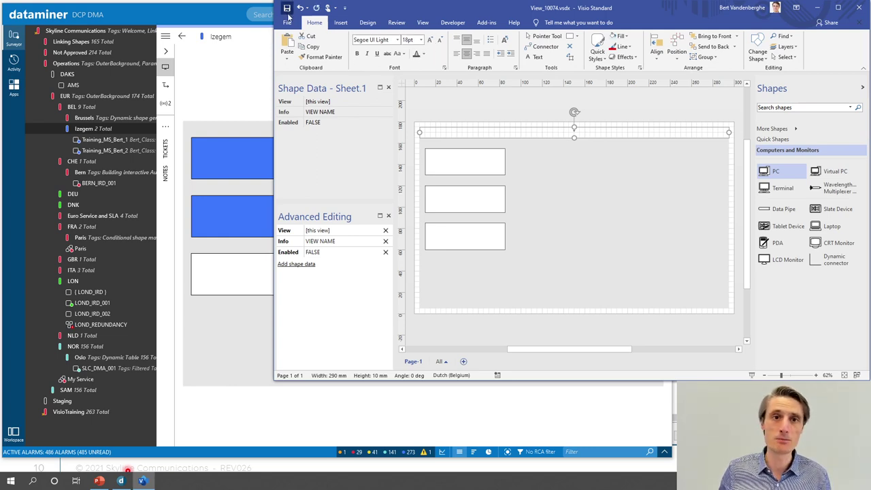
pyautogui.click(221, 21)
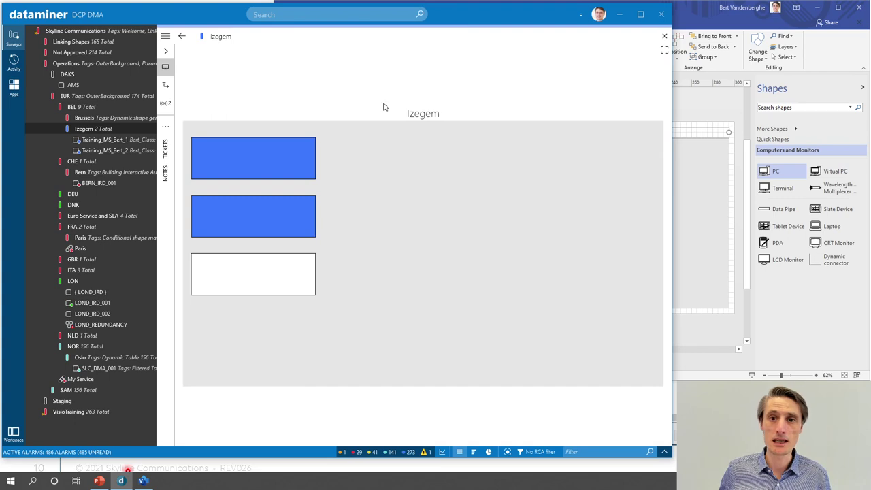
pyautogui.click(701, 18)
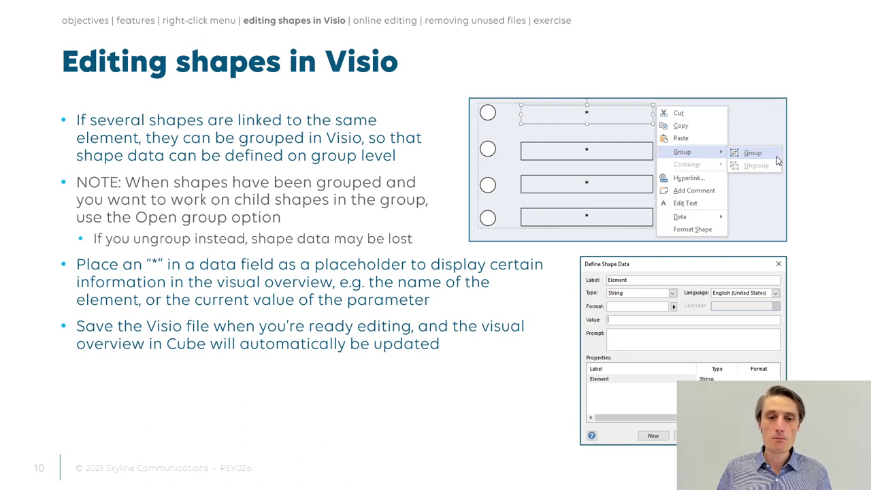
# Step: Advance to the slide on the Advanced Editing add-in, switch to Visio and browse the data fields that can be added to the title shape
pyautogui.press('Right')
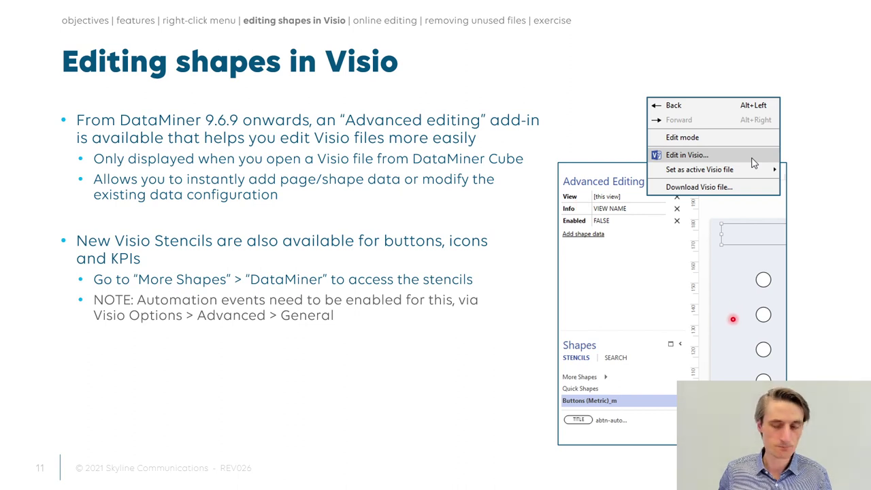
pyautogui.hotkey('alt', 'Tab')
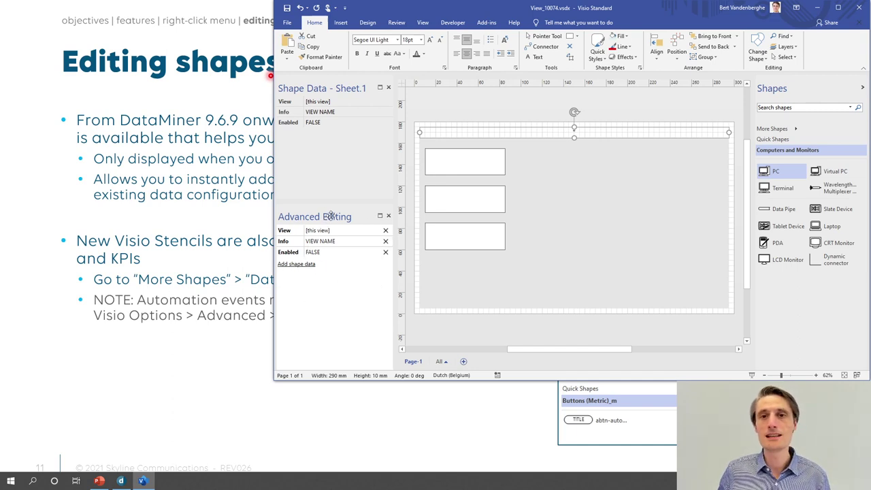
pyautogui.click(305, 266)
pyautogui.click(305, 265)
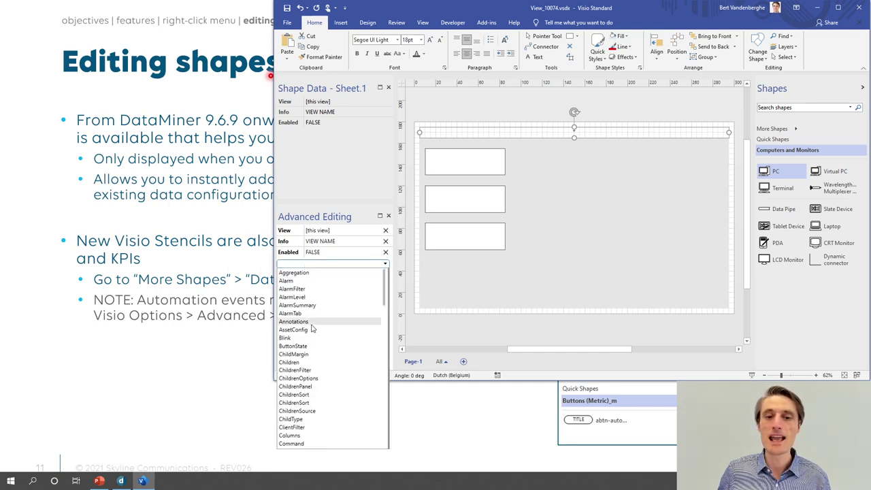
pyautogui.scroll(-3, 317, 329)
pyautogui.scroll(-1, 312, 329)
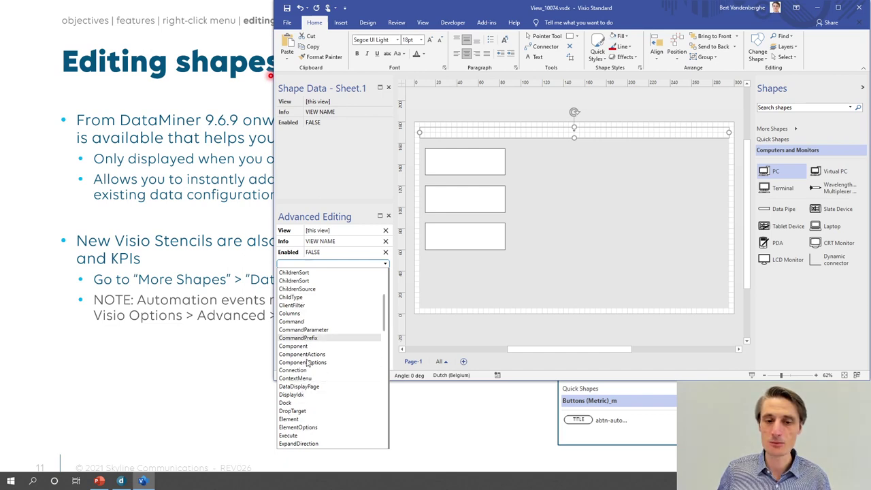
pyautogui.scroll(-15, 306, 387)
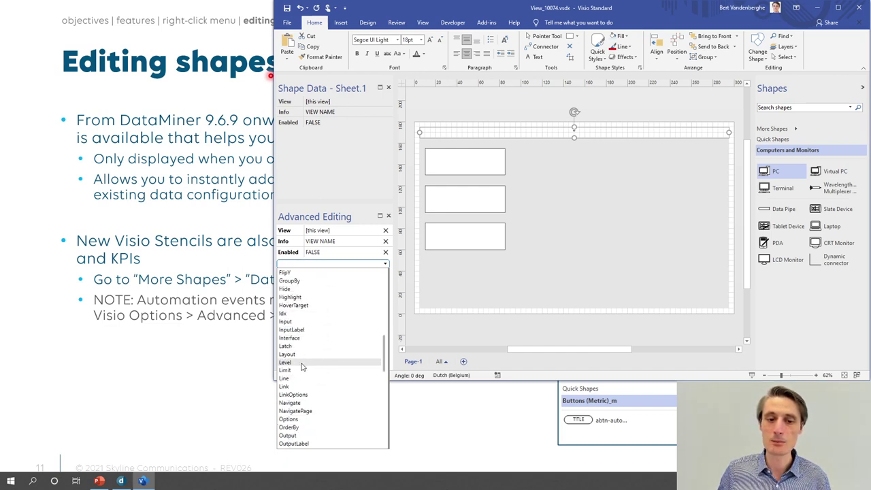
pyautogui.click(342, 178)
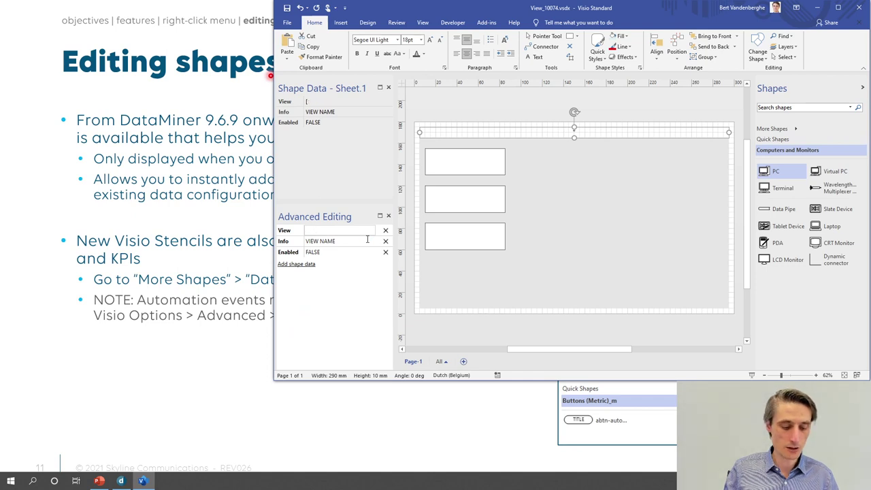
# Step: Replace the title shape's View value with "[" and browse the suggested placeholders
pyautogui.write('[')
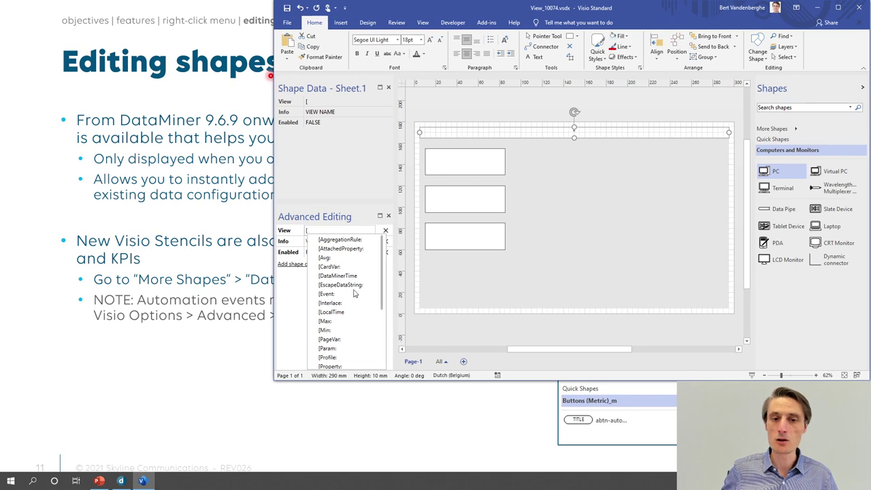
pyautogui.scroll(-3, 355, 292)
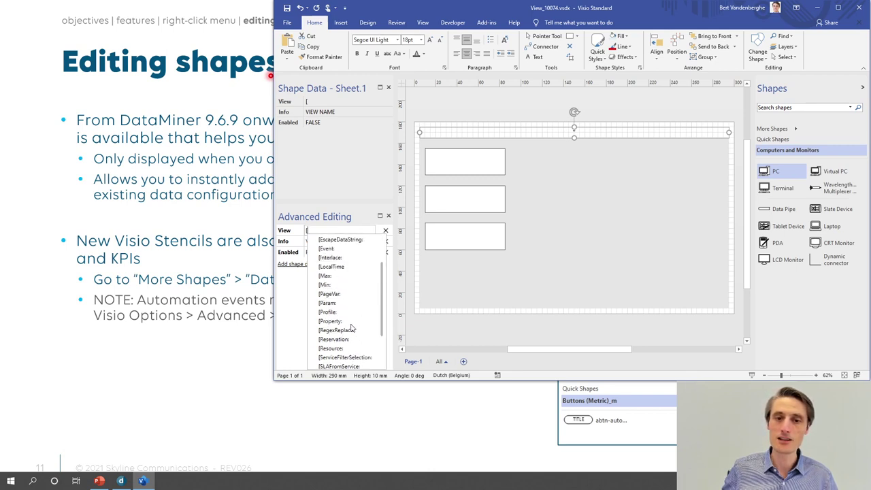
pyautogui.scroll(3, 351, 327)
pyautogui.scroll(-1, 352, 327)
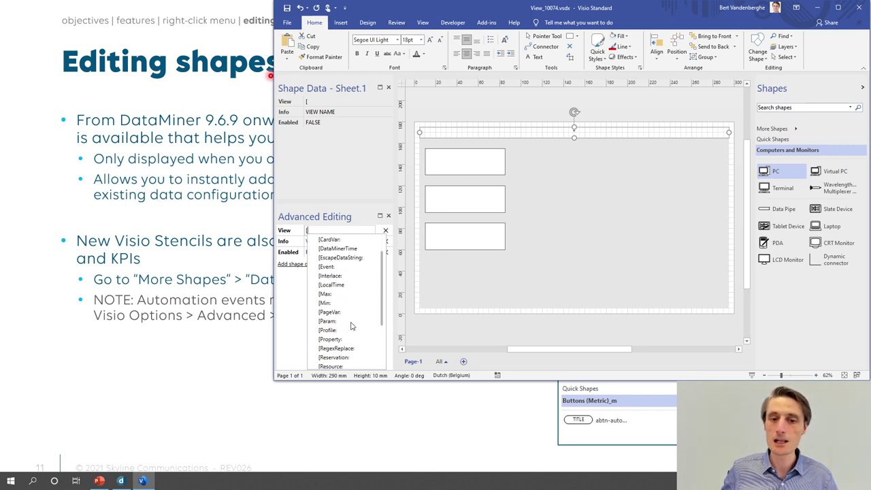
pyautogui.scroll(-3, 351, 326)
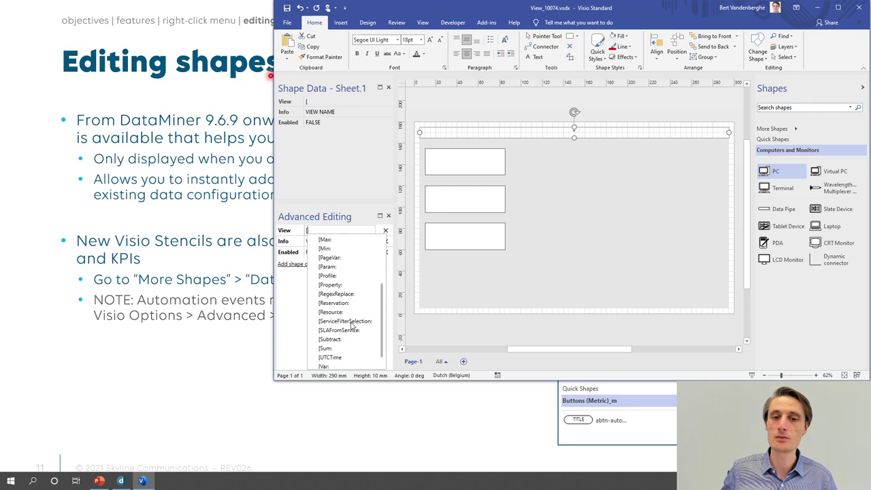
pyautogui.click(333, 192)
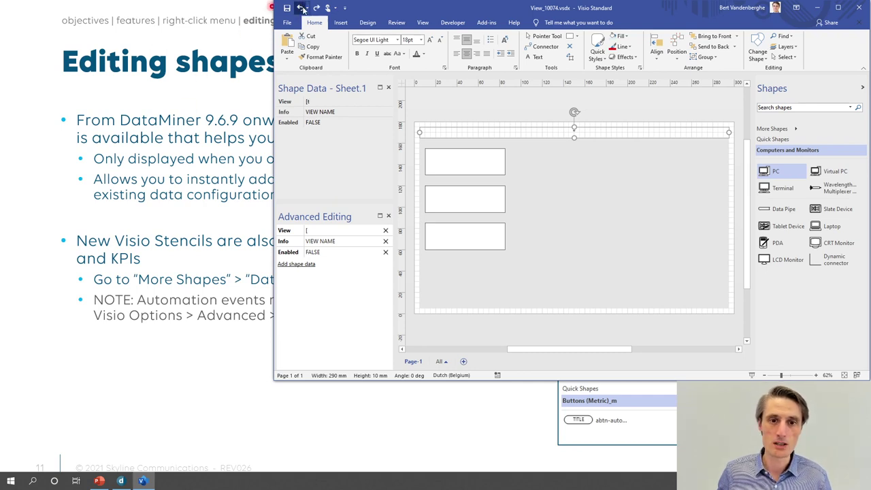
# Step: Undo the edits to the title shape's View value and return to the slide on Advanced Editing
pyautogui.click(300, 8)
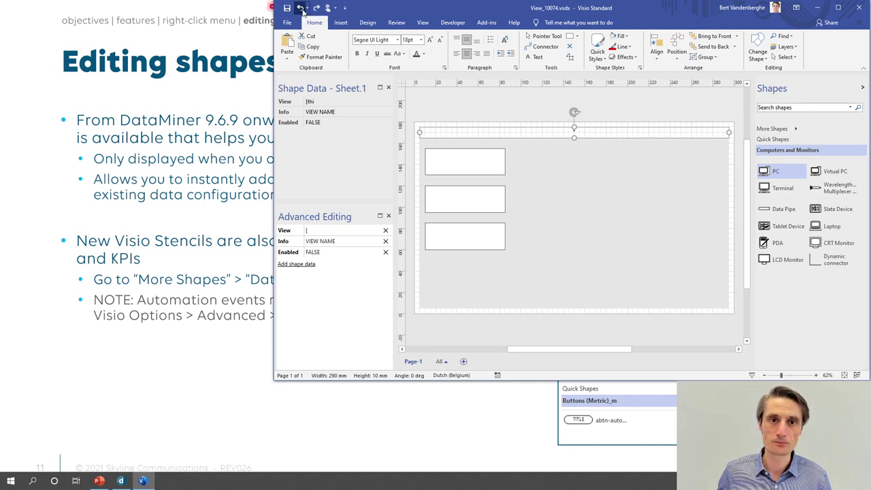
pyautogui.click(300, 8)
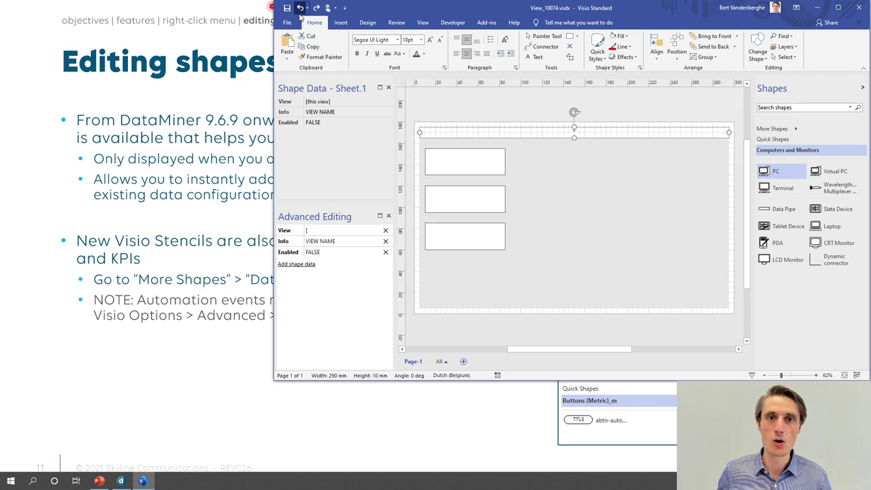
pyautogui.click(251, 99)
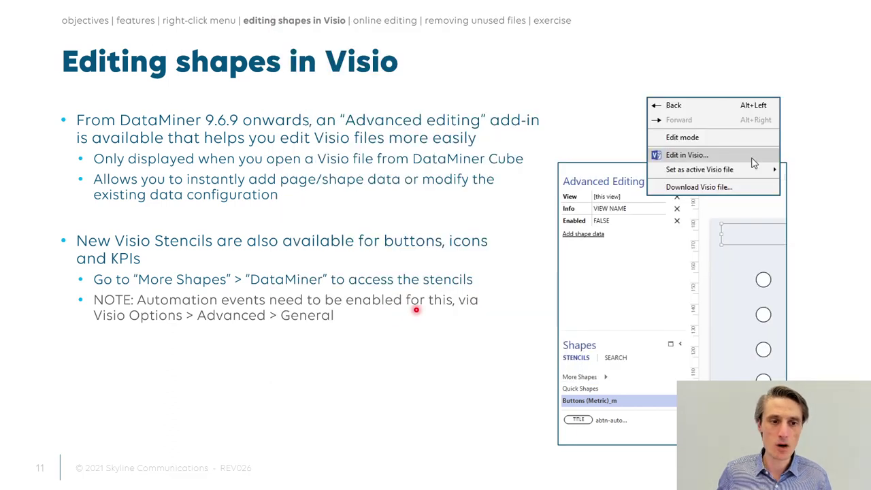
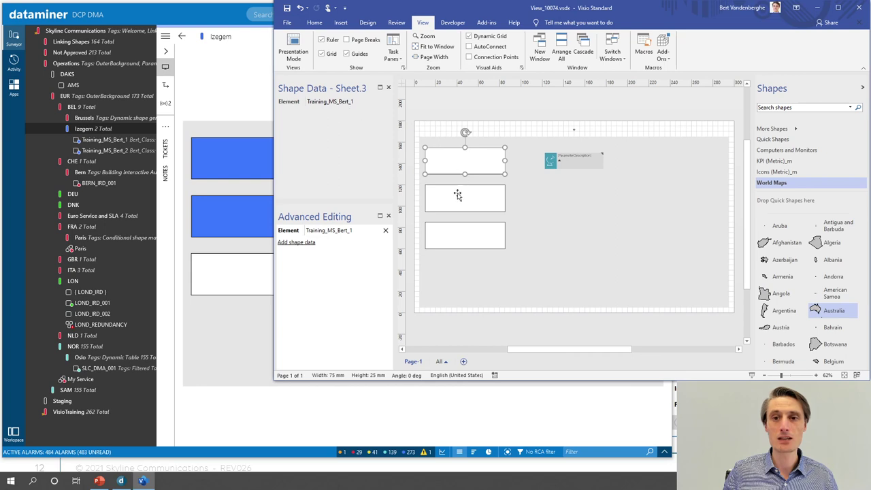
# Step: Delete the KPI icon shape from the drawing, save the file and check the Izegem view in DataMiner
pyautogui.click(457, 197)
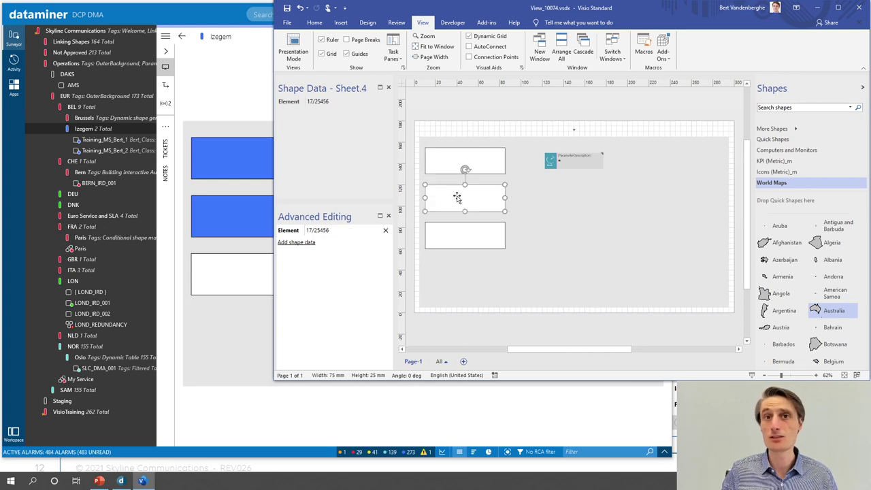
pyautogui.click(478, 232)
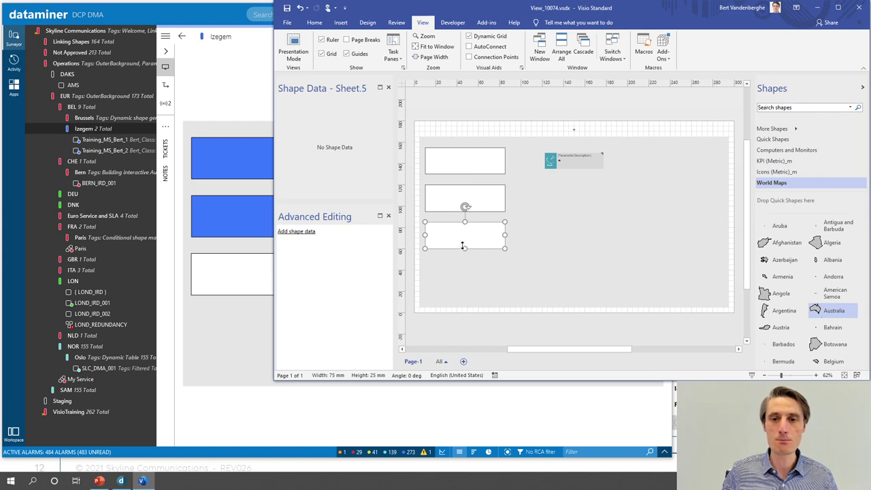
pyautogui.click(575, 163)
pyautogui.press('Delete')
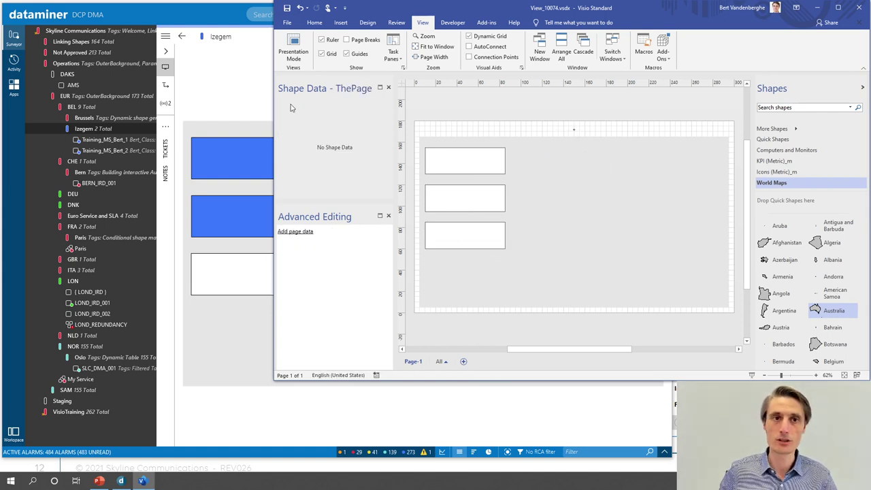
pyautogui.click(287, 8)
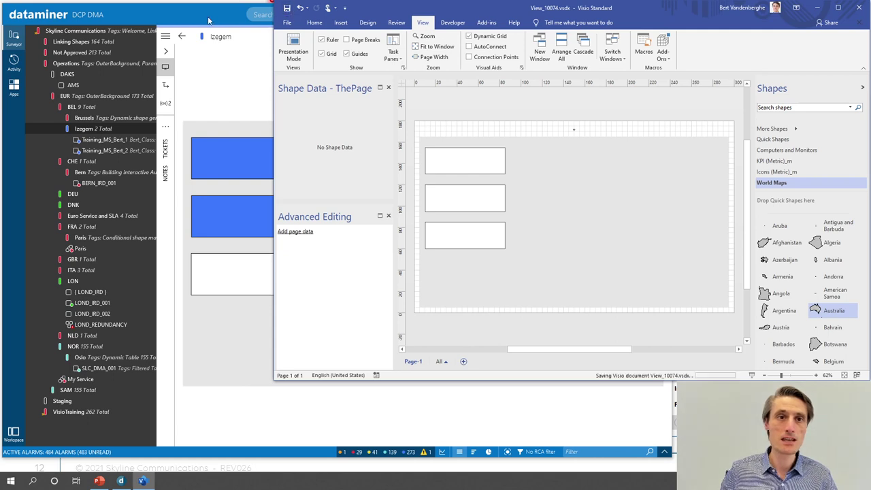
pyautogui.click(209, 20)
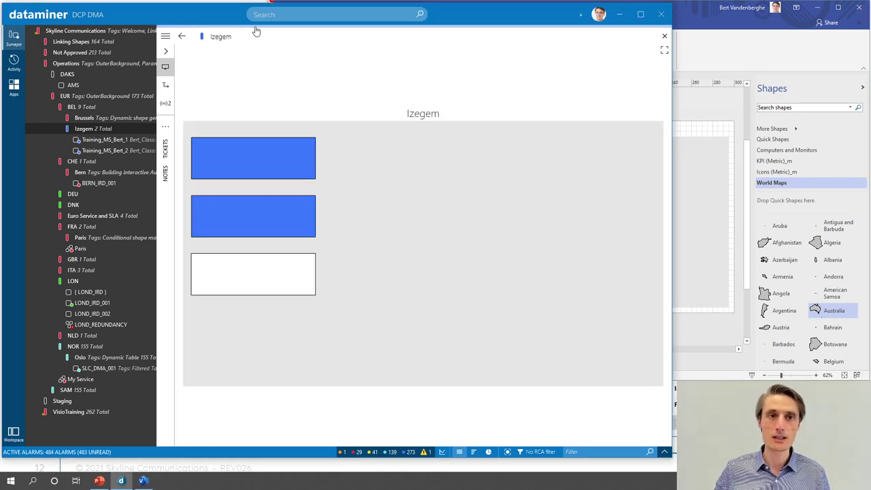
# Step: Undo the deletion of the KPI icon shape, save the drawing and compare the Izegem view in DataMiner with the shape's data
pyautogui.click(699, 20)
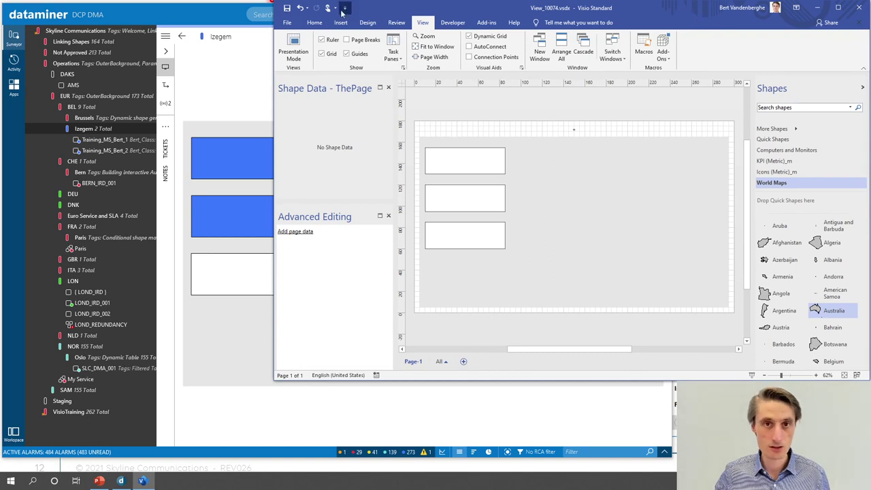
pyautogui.click(299, 10)
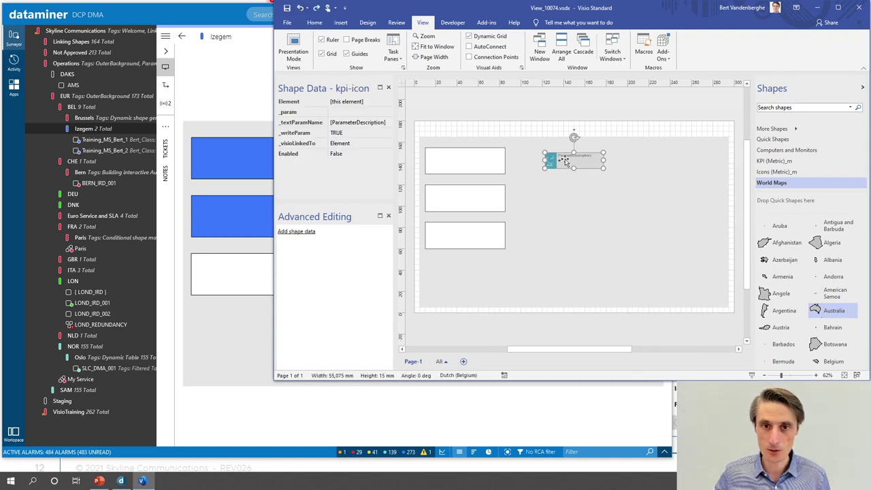
pyautogui.click(287, 9)
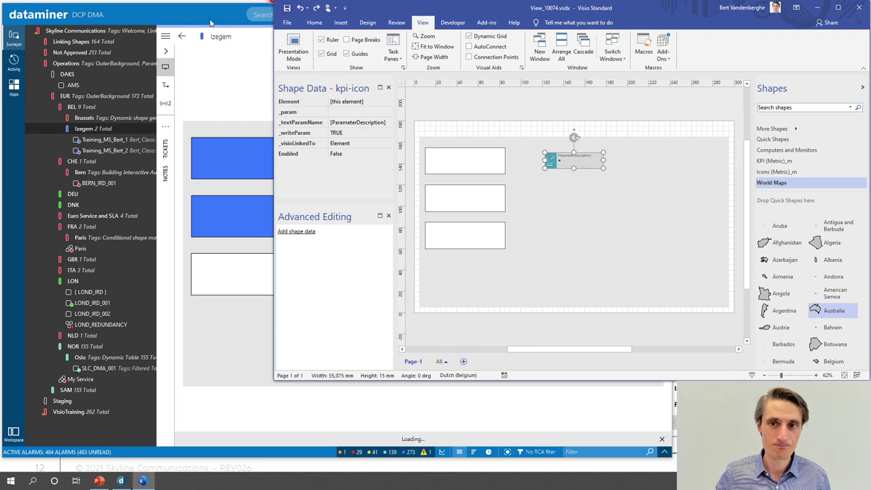
pyautogui.click(211, 24)
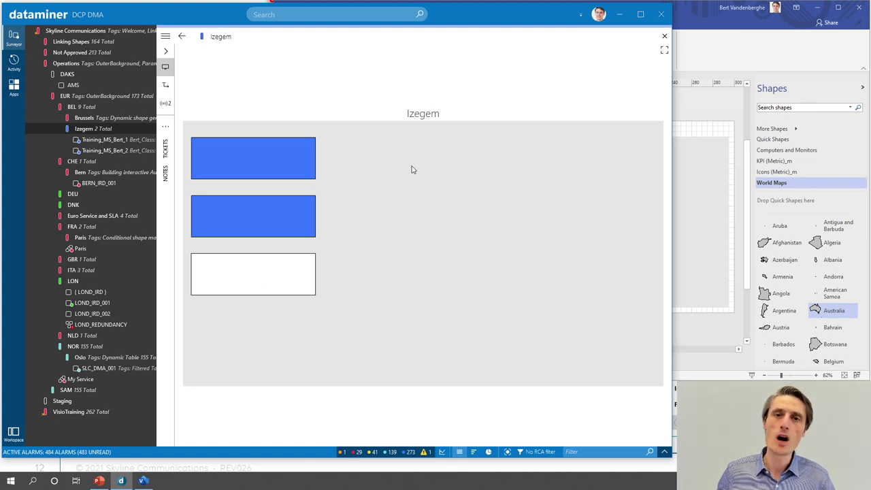
pyautogui.click(687, 9)
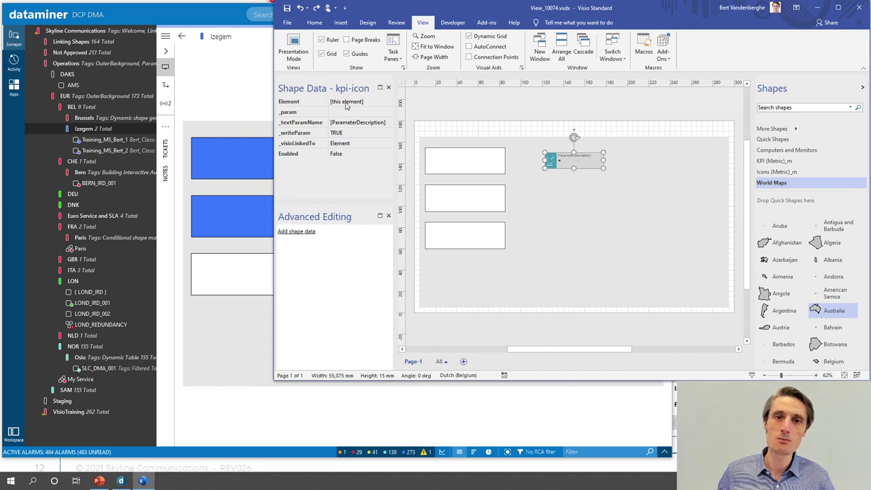
# Step: Switch to DataMiner, turn on Edit mode for the Izegem visual overview and show the shape editing options
pyautogui.click(204, 30)
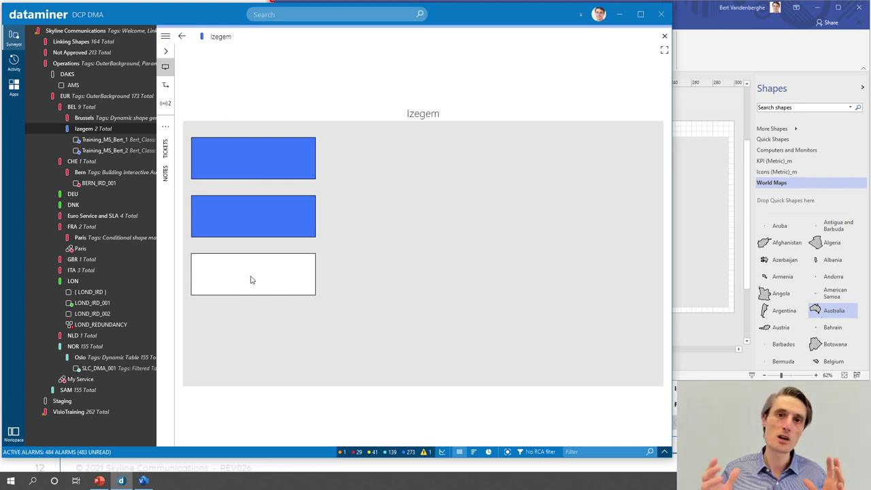
pyautogui.rightClick(344, 110)
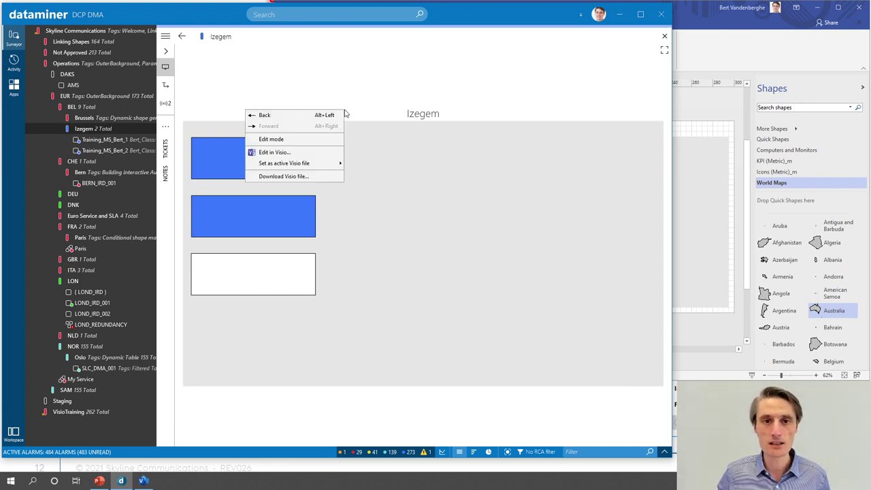
pyautogui.click(285, 139)
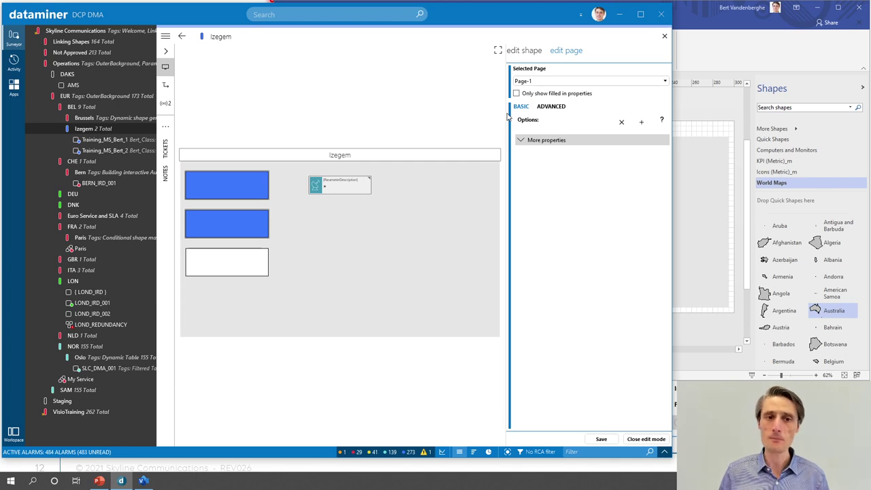
pyautogui.click(524, 51)
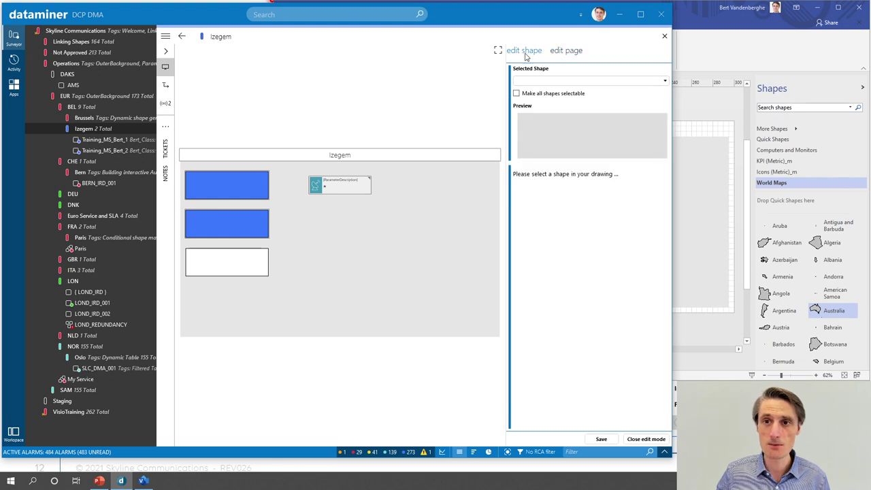
# Step: Select the title, the linked rectangles and the KPI icon in edit mode and review their link settings and the selectable shapes list
pyautogui.click(531, 81)
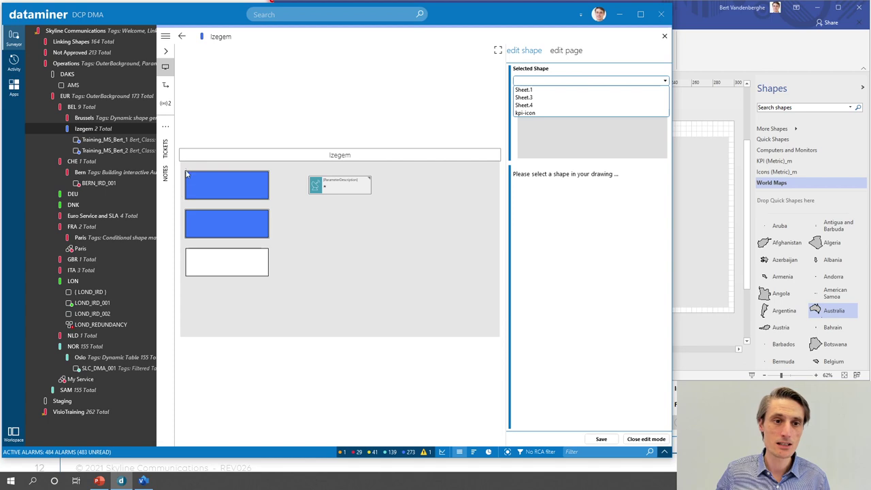
pyautogui.click(338, 156)
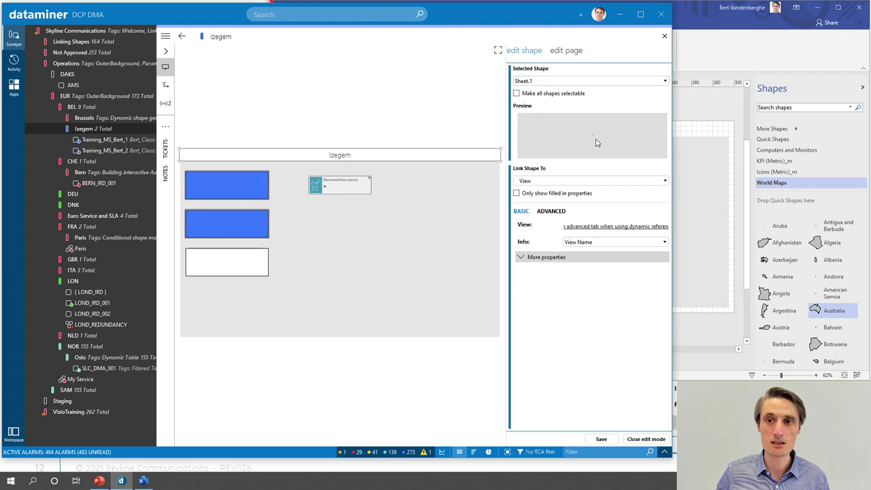
pyautogui.click(204, 180)
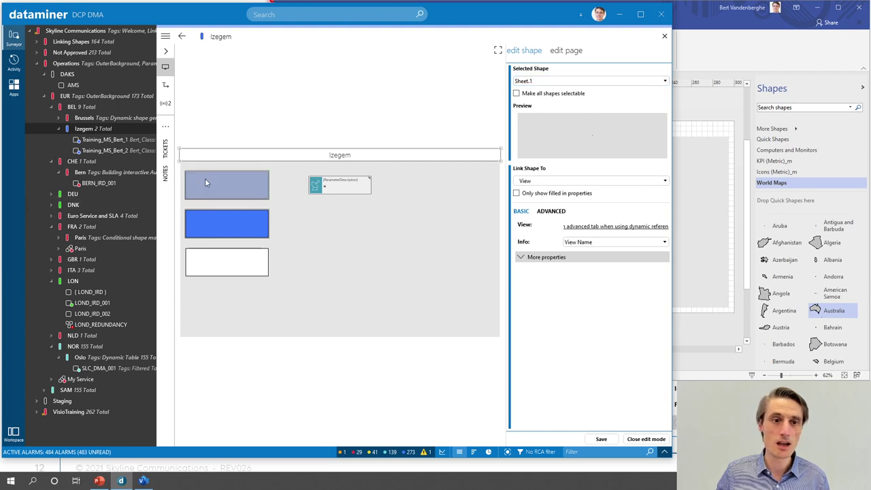
pyautogui.click(211, 221)
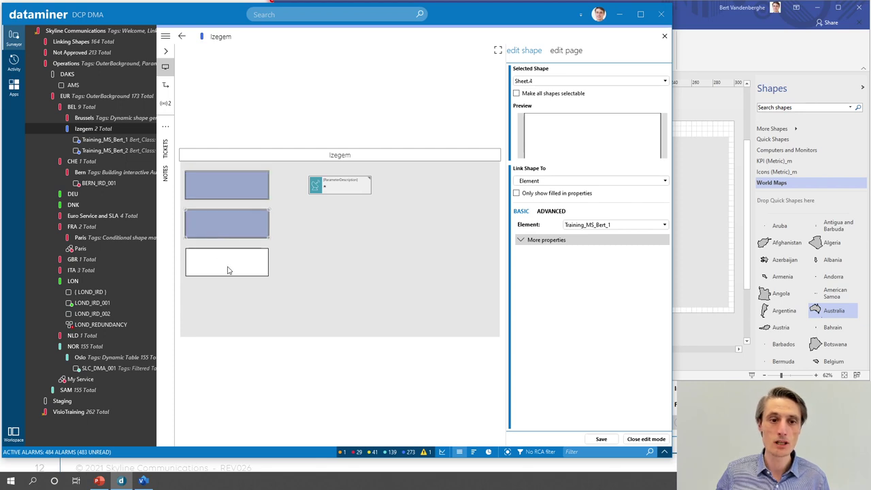
pyautogui.click(338, 190)
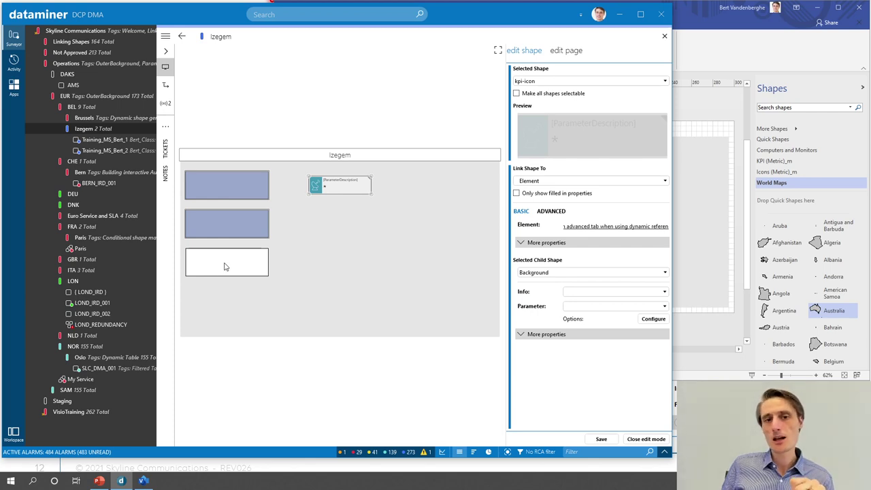
pyautogui.click(546, 82)
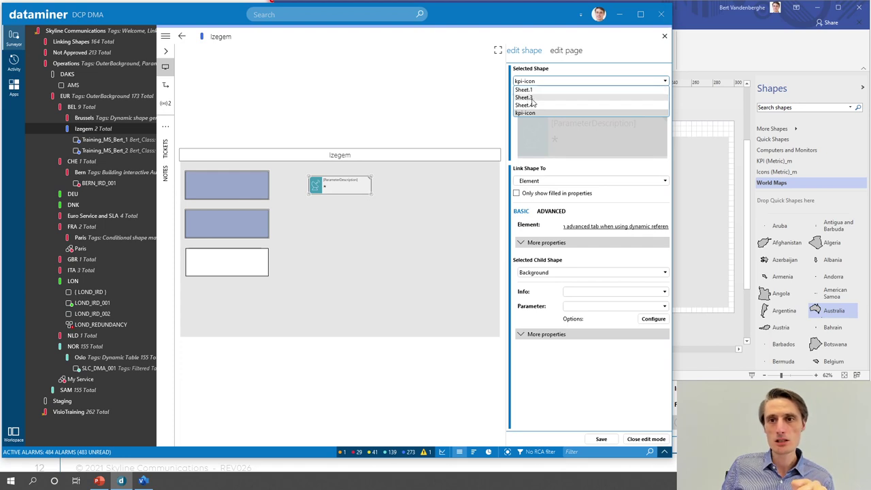
# Step: Switch to the Visio drawing and check the shape names and data of the upper two rectangles
pyautogui.click(696, 12)
pyautogui.click(477, 160)
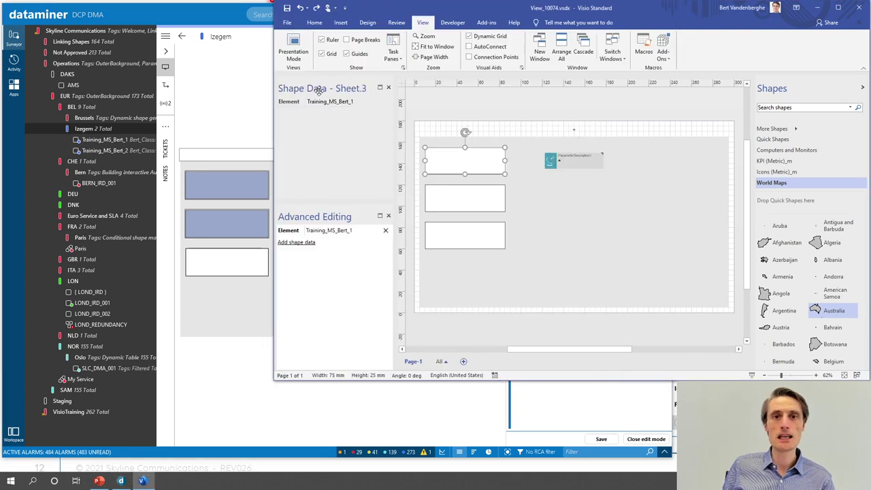
pyautogui.click(453, 198)
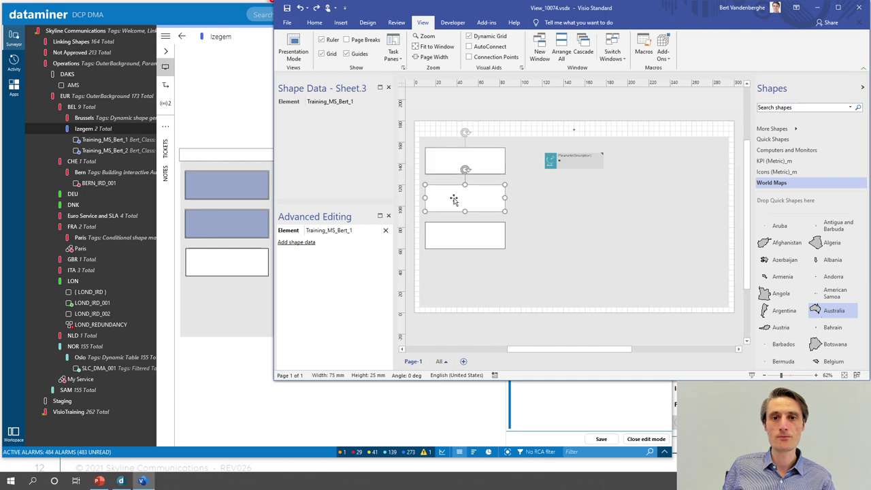
# Step: Rename the third, unlinked rectangle with the presenter's first name as its shape name
pyautogui.click(462, 233)
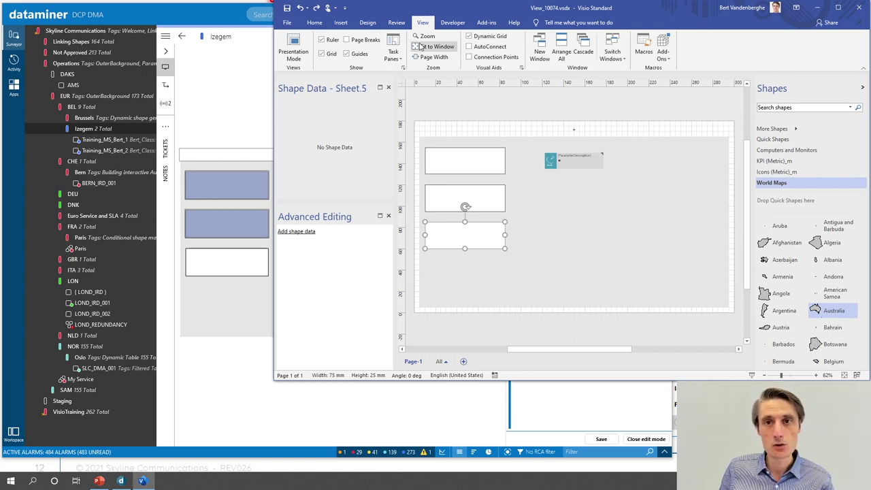
pyautogui.click(451, 23)
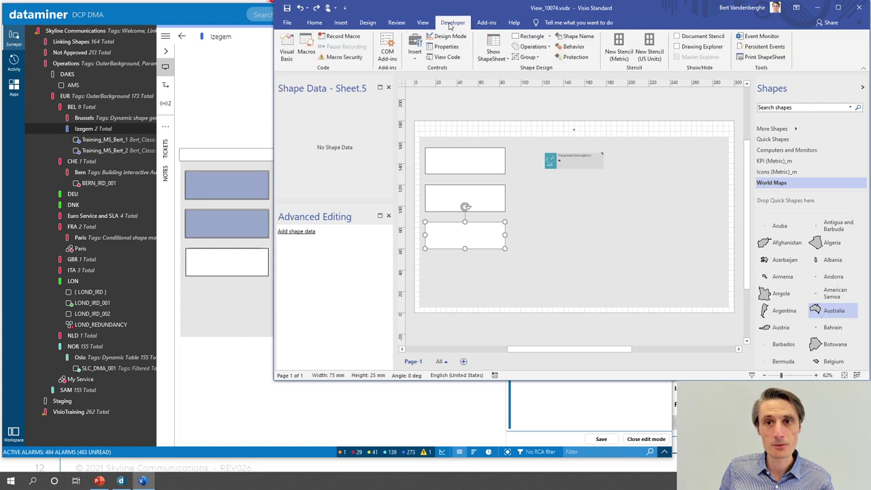
pyautogui.click(571, 38)
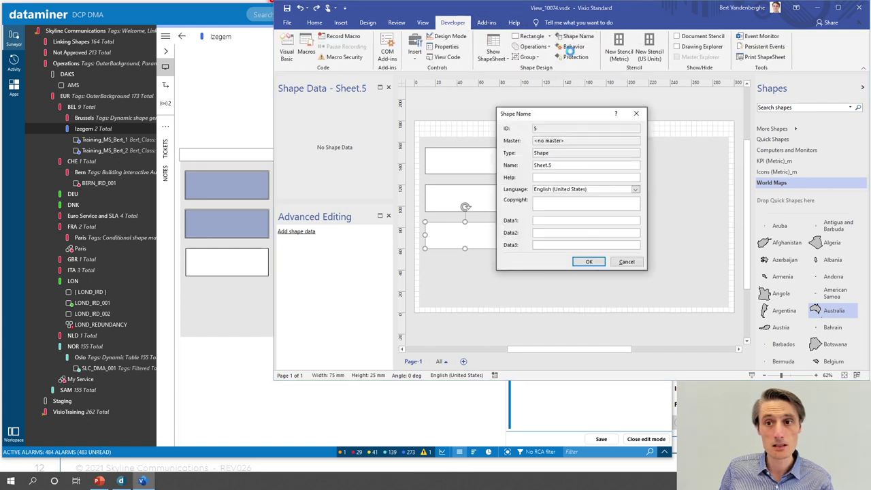
pyautogui.moveTo(552, 164); pyautogui.dragTo(515, 166)
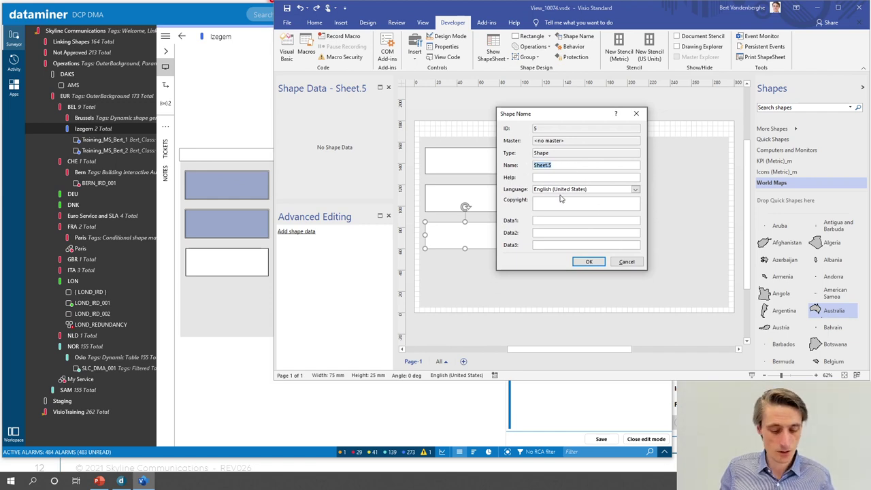
pyautogui.write('Bert')
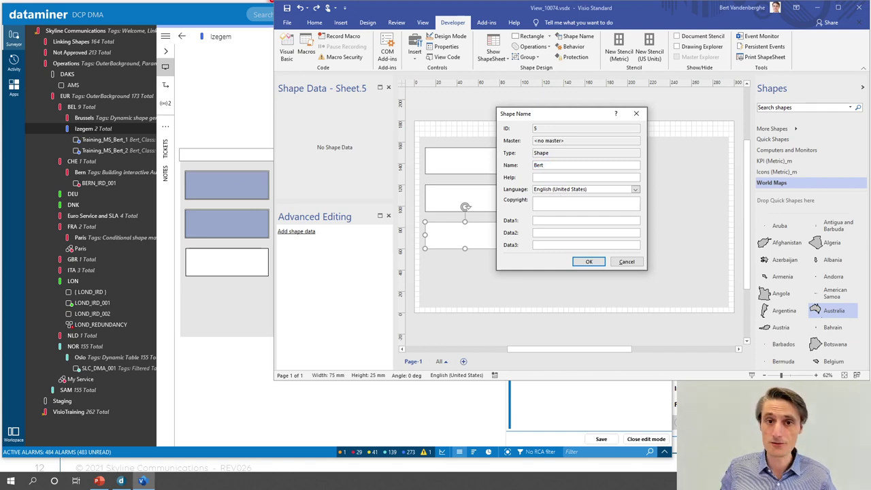
pyautogui.click(588, 261)
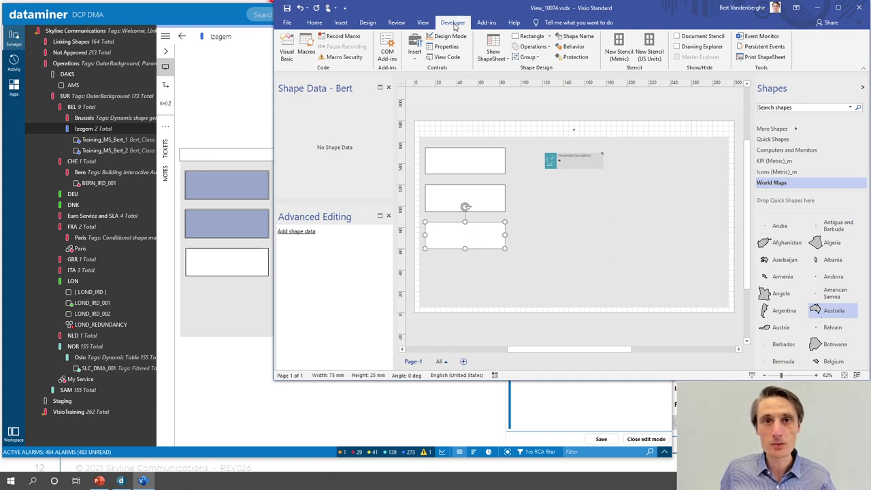
# Step: Look up the Run in developer mode setting in Visio's advanced options and close the options without changes
pyautogui.click(288, 23)
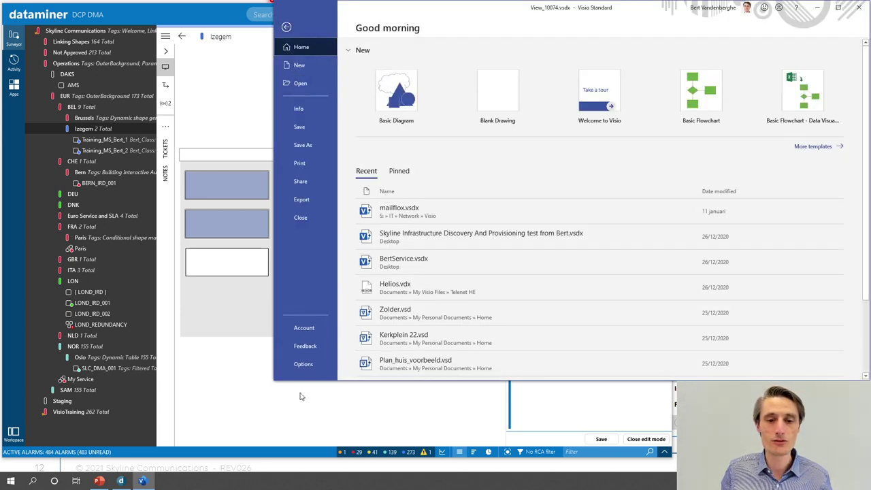
pyautogui.click(303, 364)
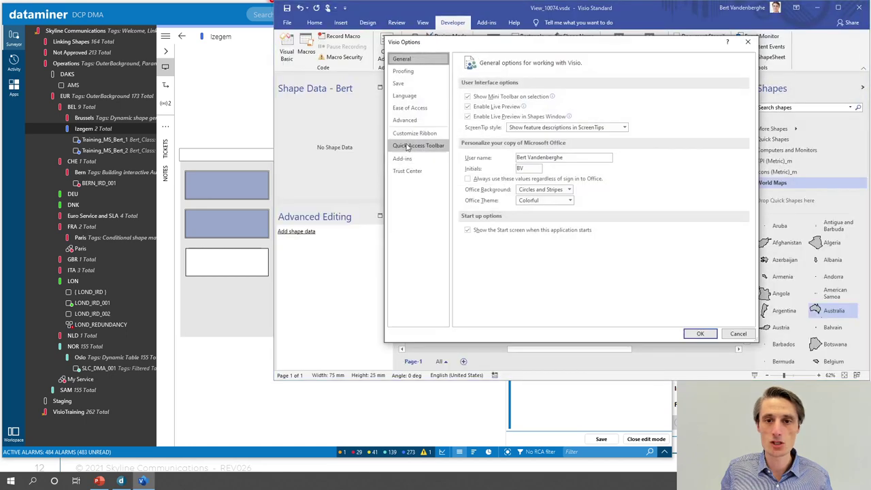
pyautogui.click(408, 120)
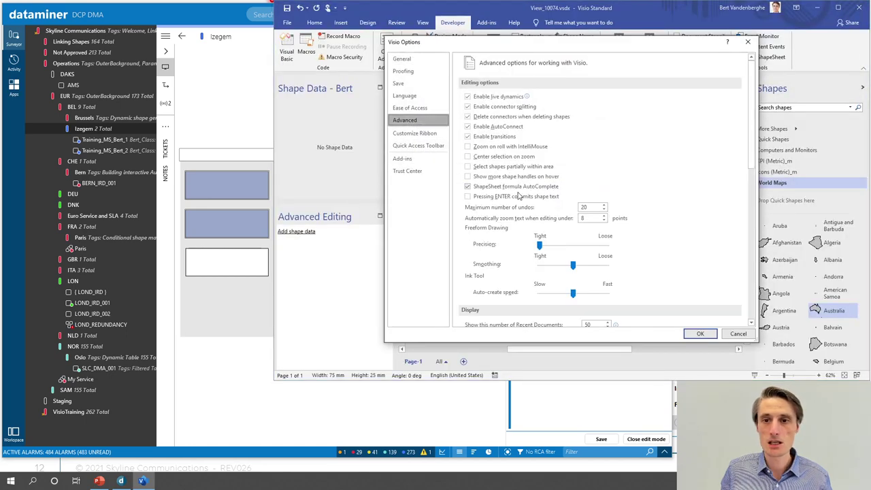
pyautogui.scroll(-8, 518, 195)
pyautogui.scroll(-5, 518, 196)
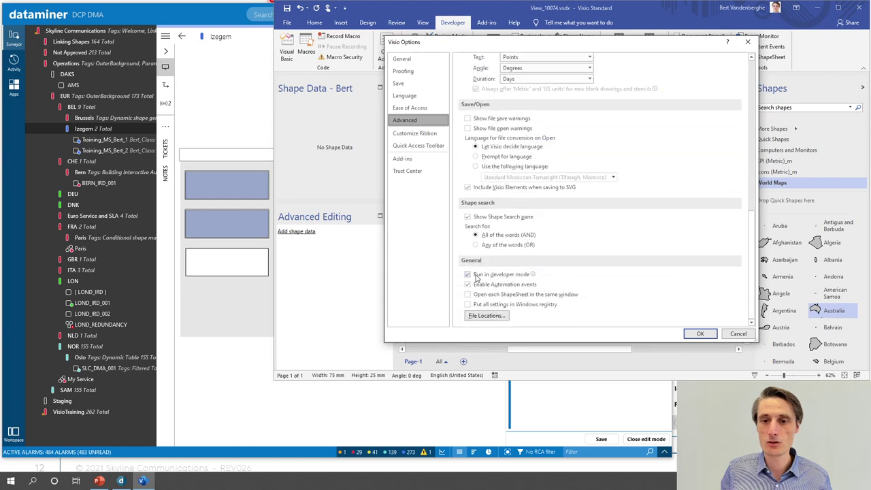
pyautogui.moveTo(495, 276)
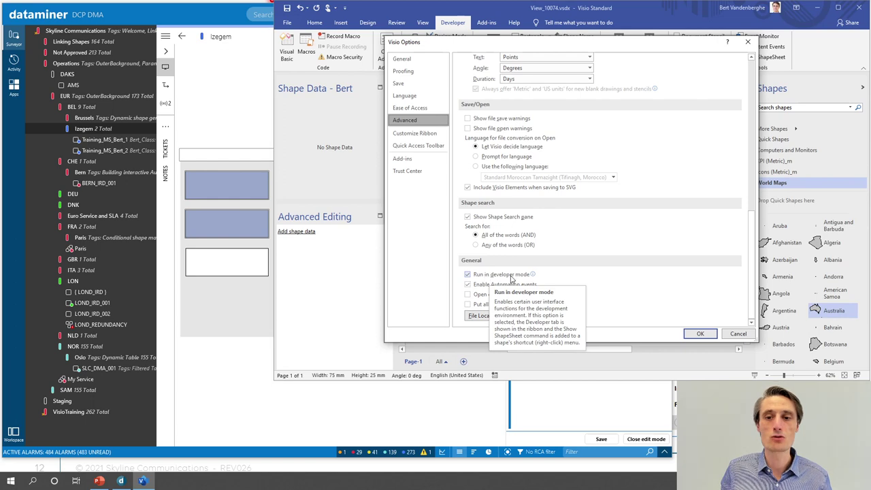
pyautogui.click(747, 42)
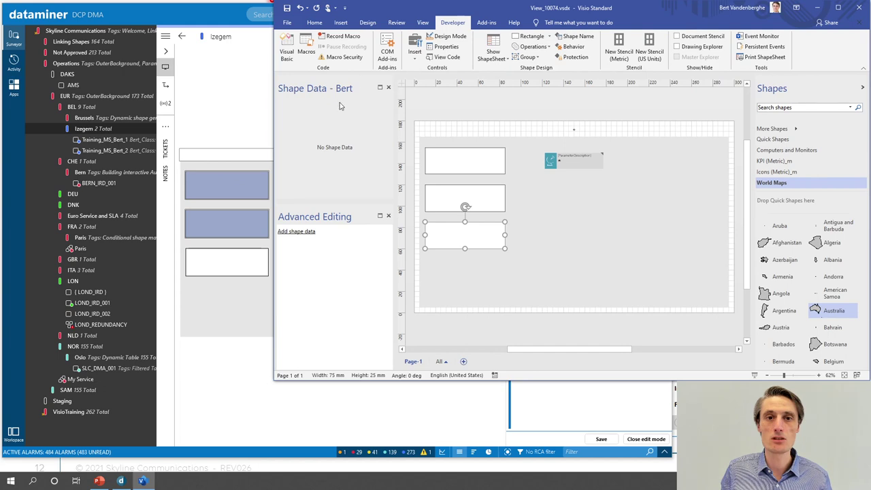
# Step: Save the Visio drawing, switch to DataMiner and show the shape editing options for the Izegem view
pyautogui.click(287, 7)
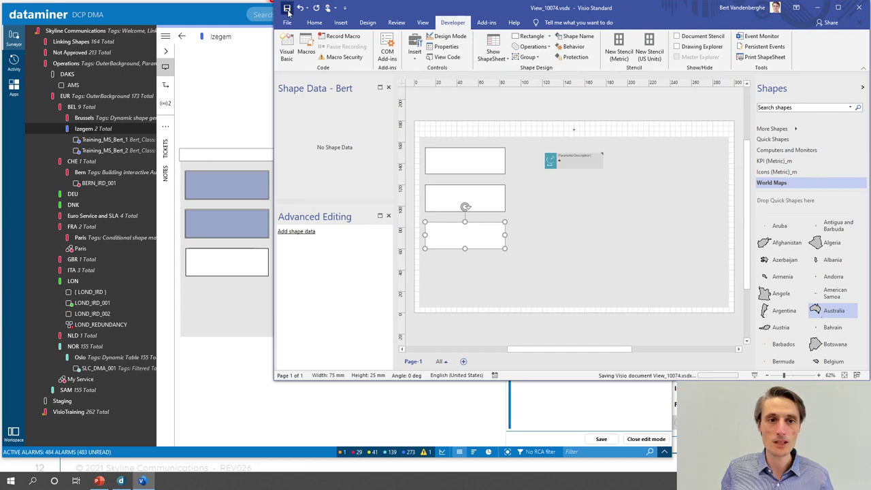
pyautogui.click(261, 58)
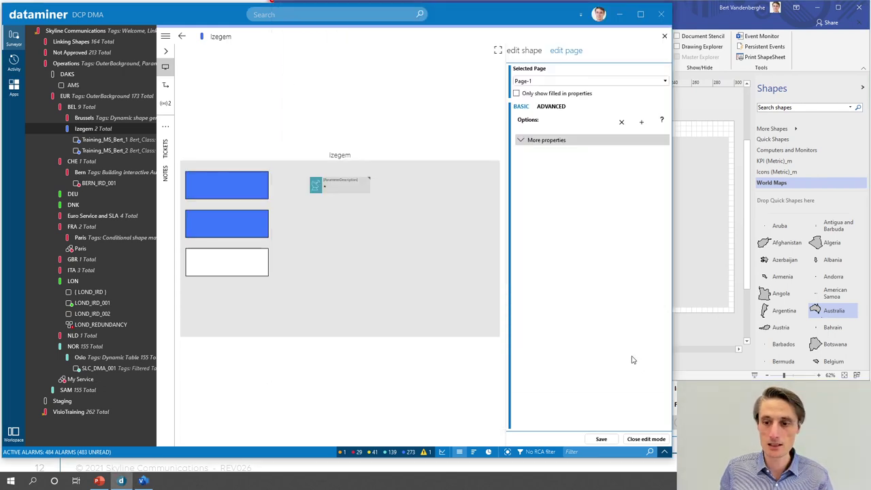
pyautogui.click(535, 82)
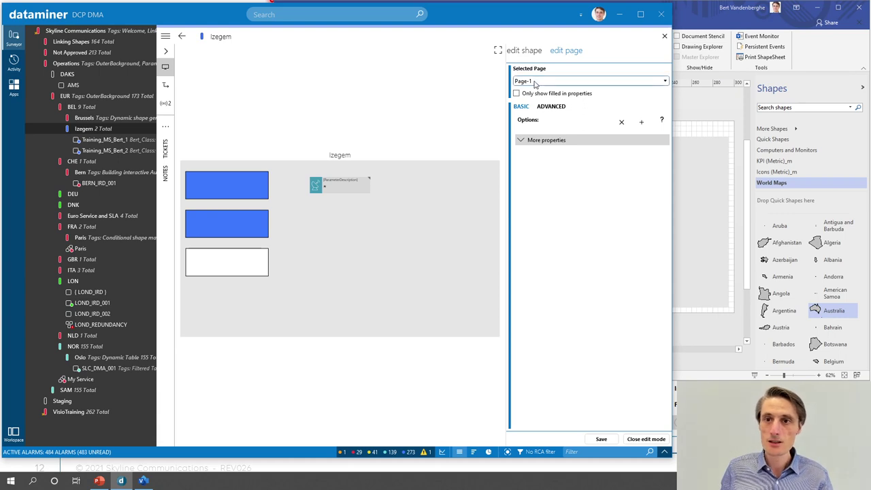
pyautogui.click(528, 51)
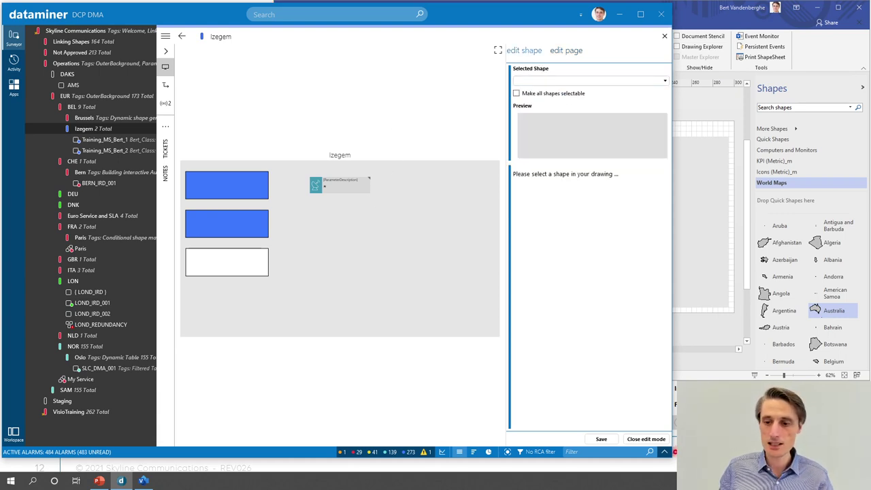
# Step: Close and restart Edit mode for the Izegem visual overview, showing its shape editing options
pyautogui.click(646, 439)
pyautogui.rightClick(314, 85)
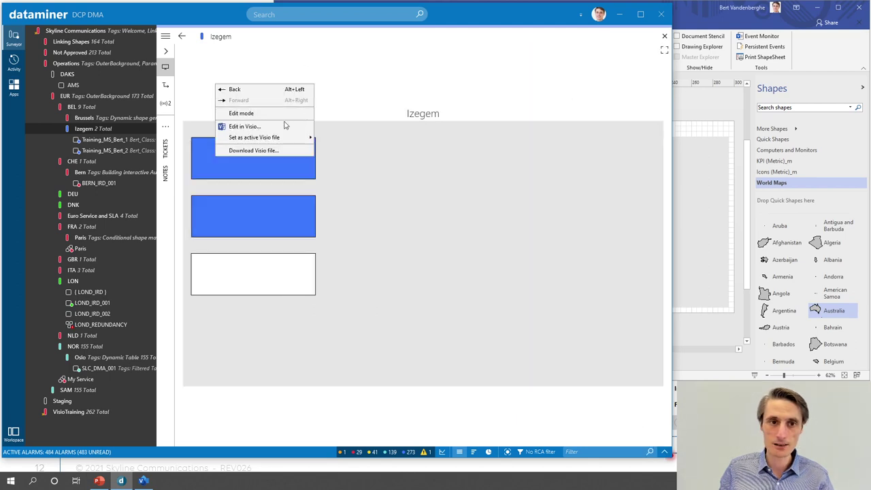
pyautogui.click(241, 113)
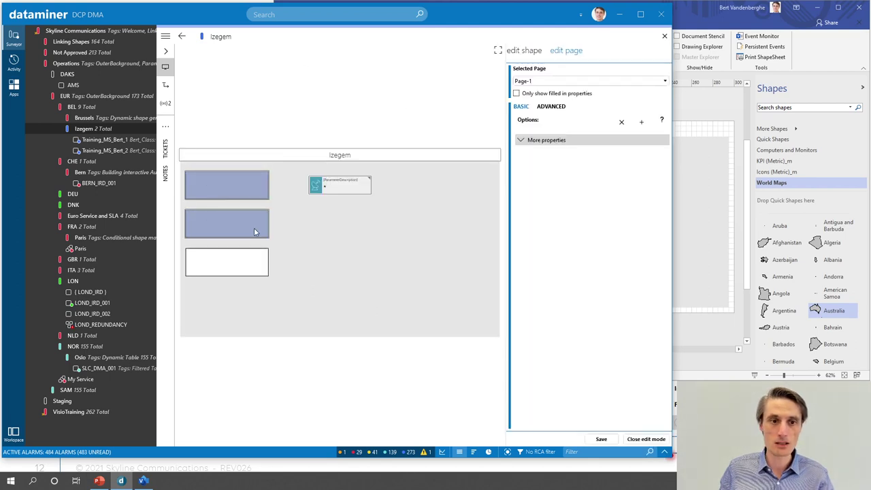
pyautogui.click(525, 53)
# Step: Check which shapes can be selected in edit mode and view the second rectangle's element link
pyautogui.click(524, 81)
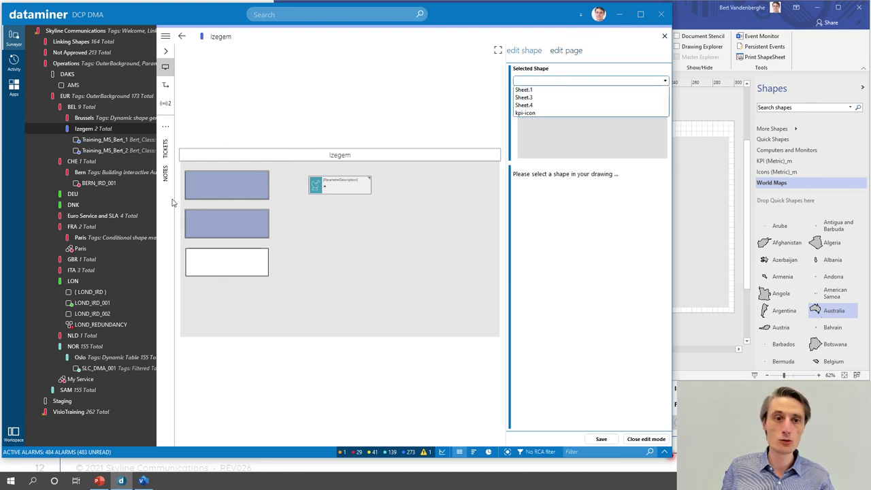
pyautogui.click(213, 217)
pyautogui.click(213, 218)
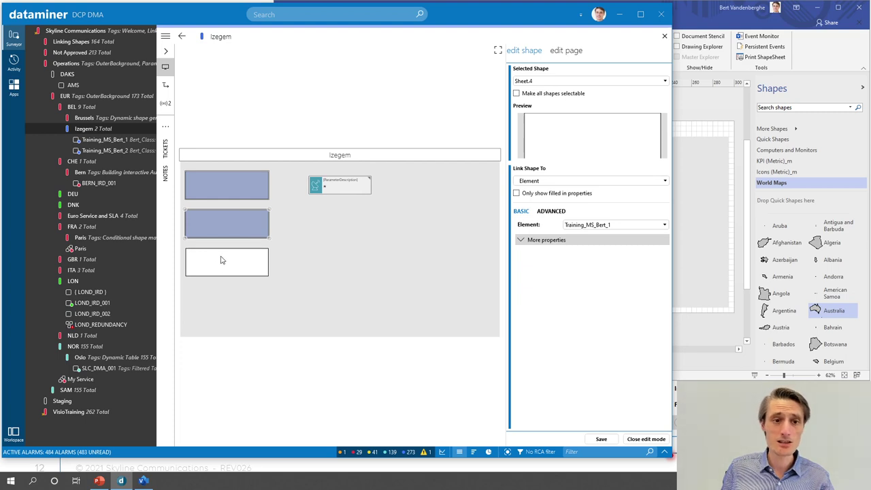
pyautogui.click(526, 80)
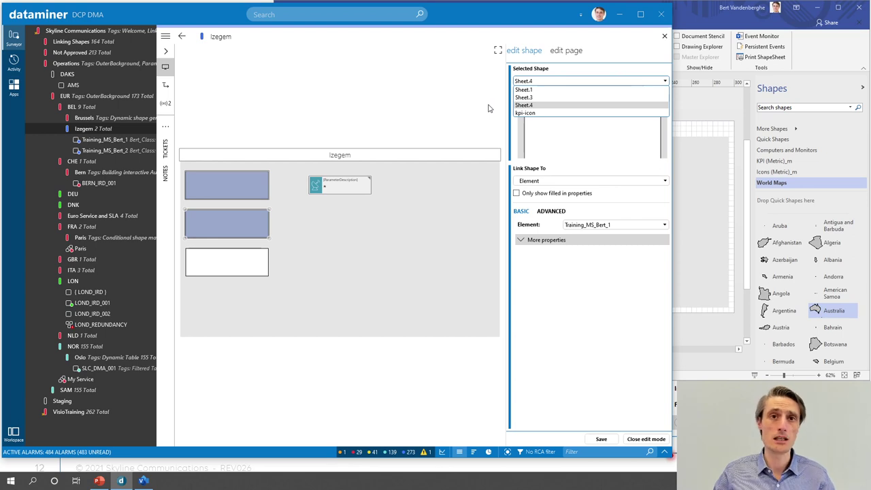
# Step: Compare the shape data of the three rectangles, the background shape and the page in Visio, and return to DataMiner
pyautogui.click(699, 25)
pyautogui.click(479, 164)
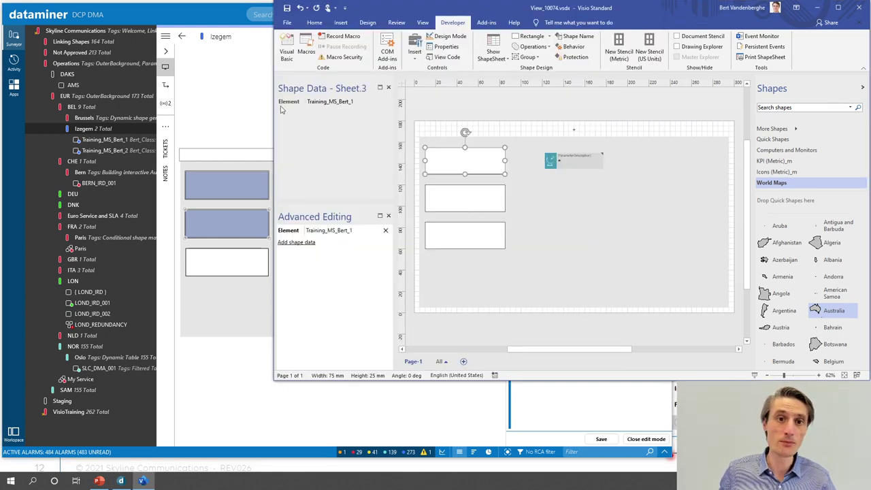
pyautogui.click(452, 201)
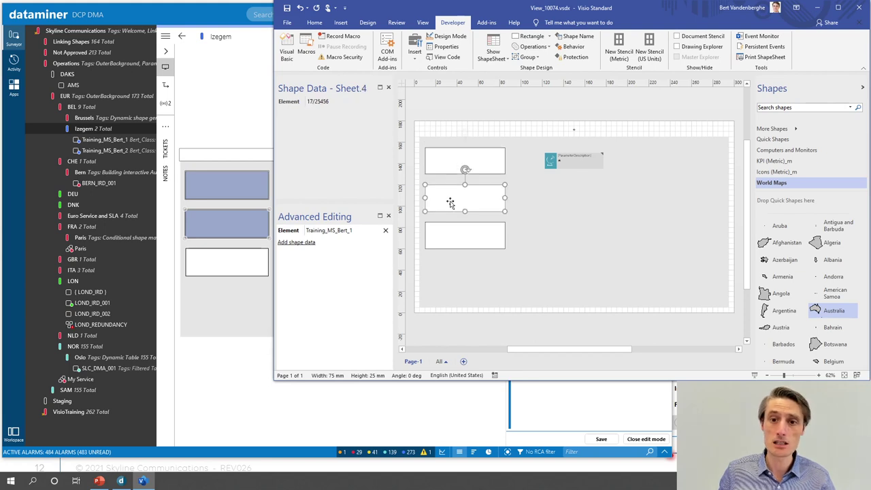
pyautogui.click(448, 231)
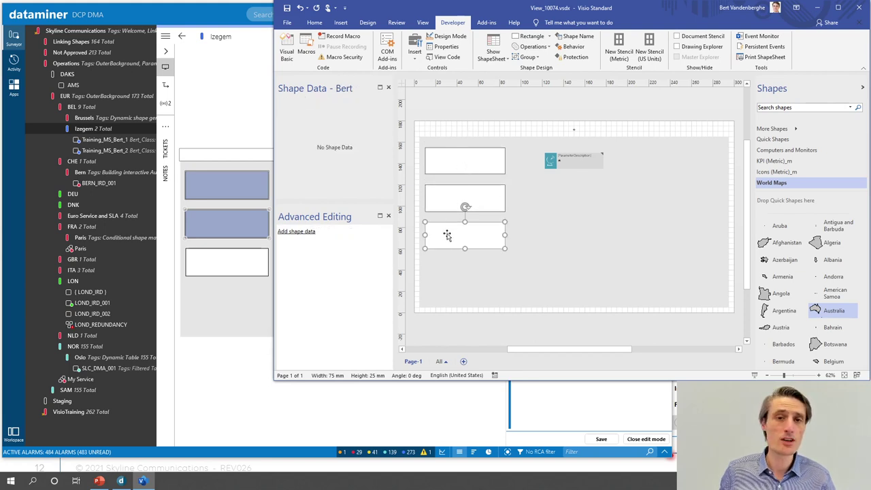
pyautogui.click(476, 286)
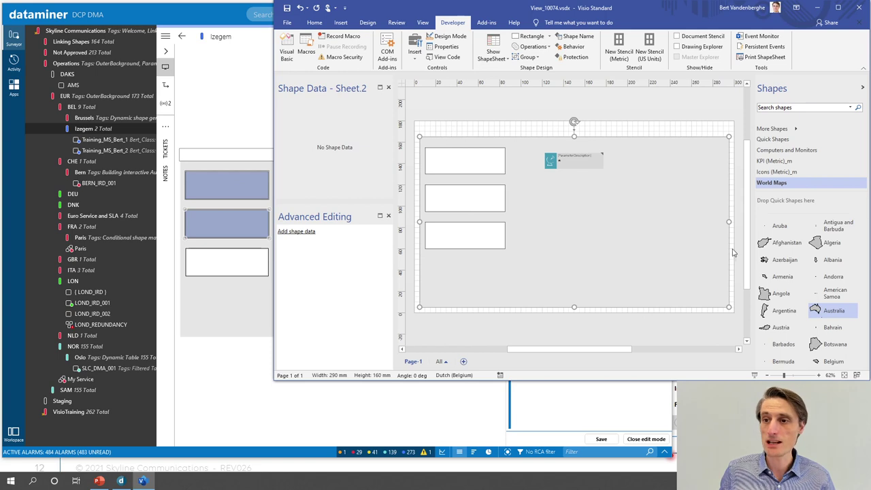
pyautogui.click(412, 113)
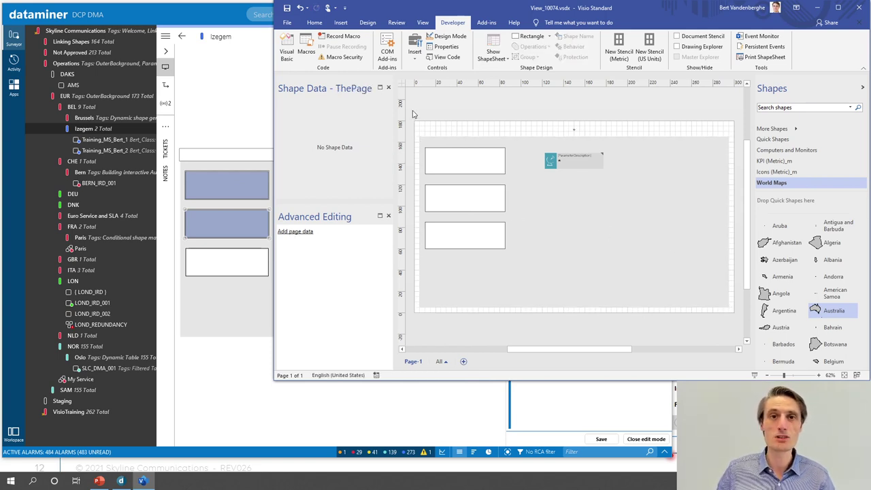
pyautogui.click(246, 115)
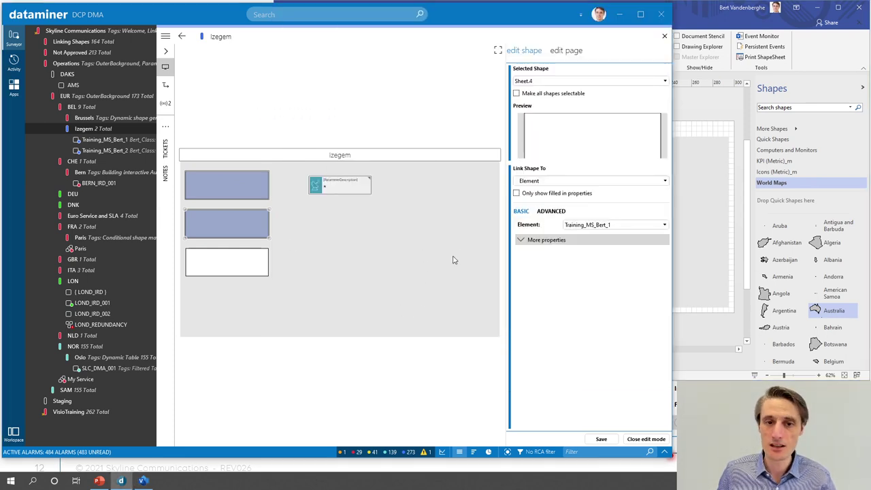
# Step: Make all shapes selectable in edit mode and select the unlinked third rectangle from the shape list
pyautogui.click(549, 81)
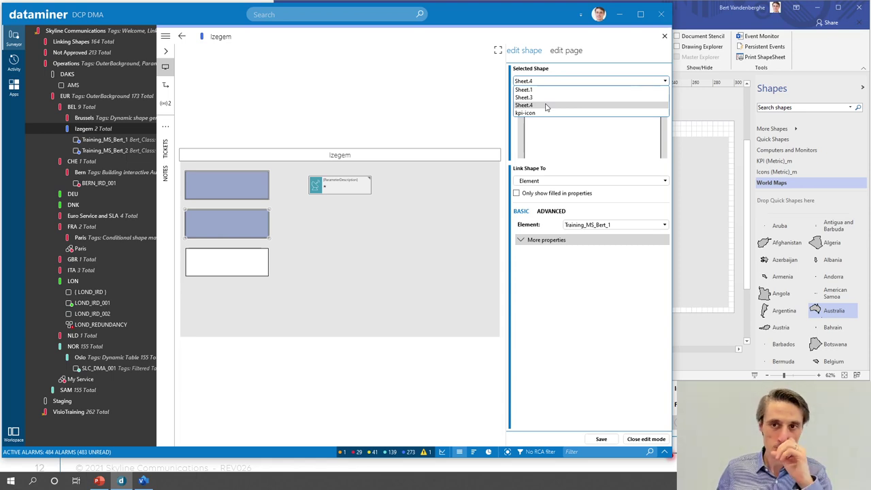
pyautogui.click(236, 268)
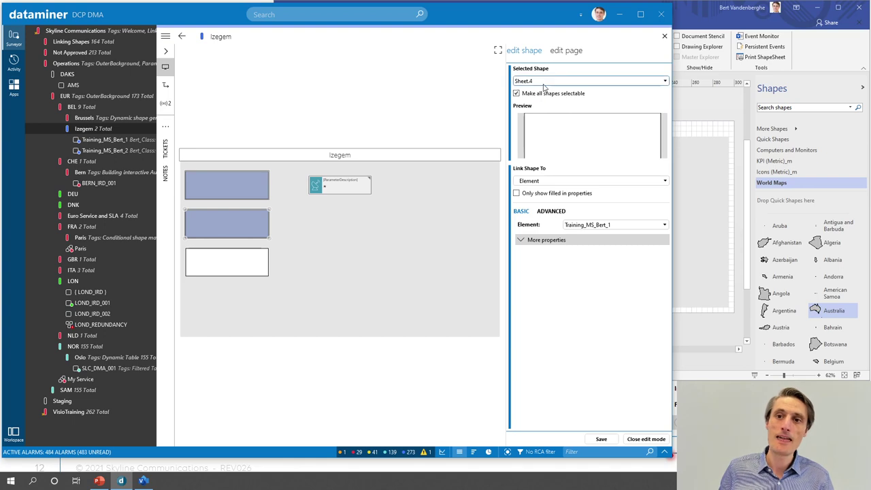
pyautogui.click(544, 83)
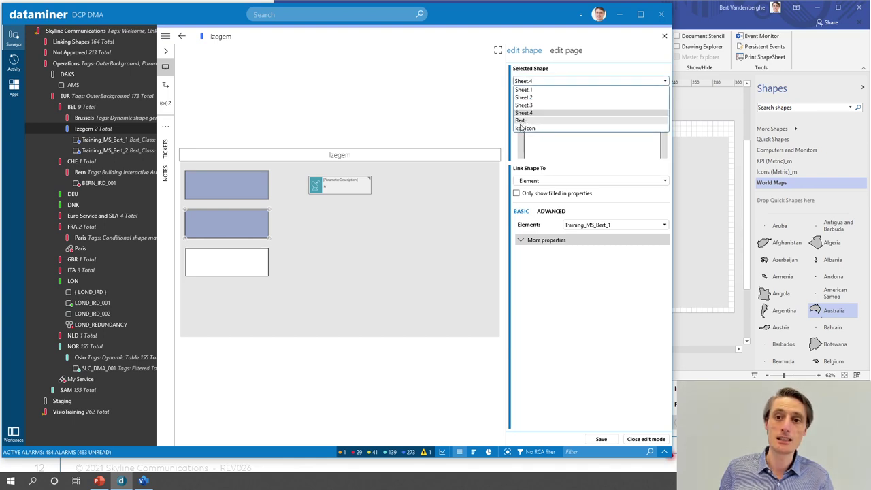
pyautogui.click(525, 121)
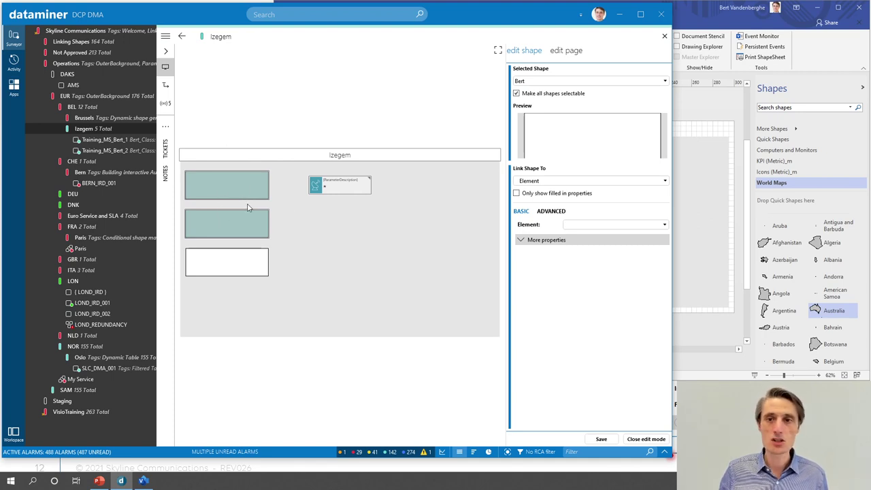
pyautogui.click(534, 83)
pyautogui.click(534, 82)
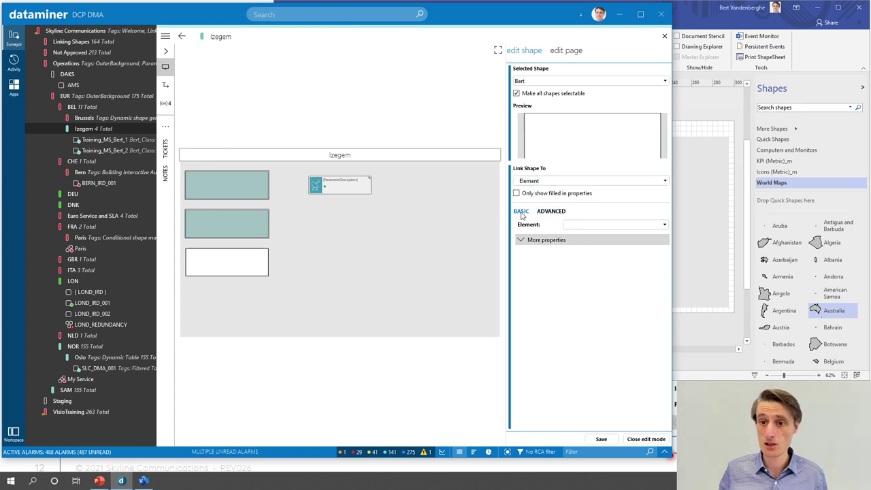
# Step: Link the third rectangle to the element Training_MS_Bert_2, then save the change and leave edit mode
pyautogui.click(583, 225)
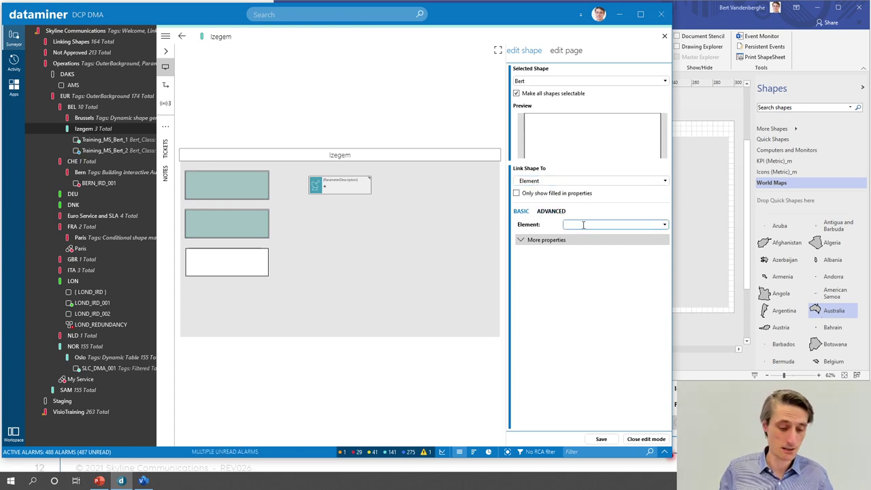
pyautogui.write('Training_MS_Bert_1')
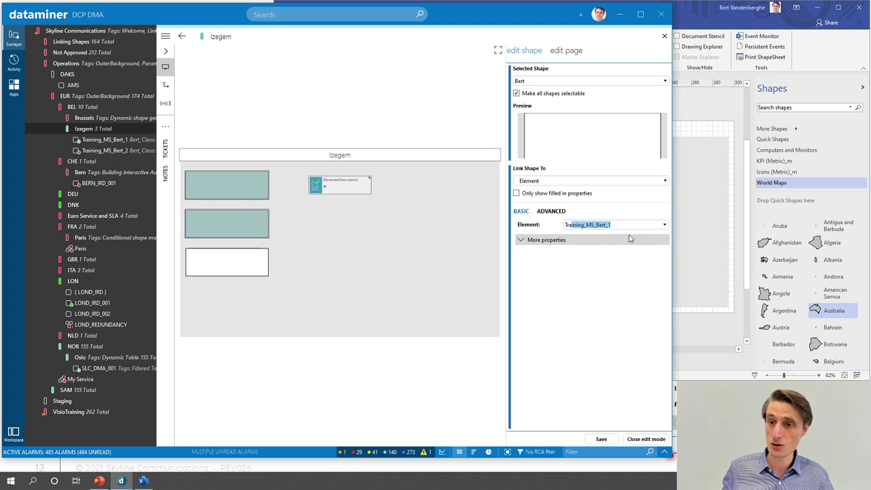
pyautogui.click(665, 224)
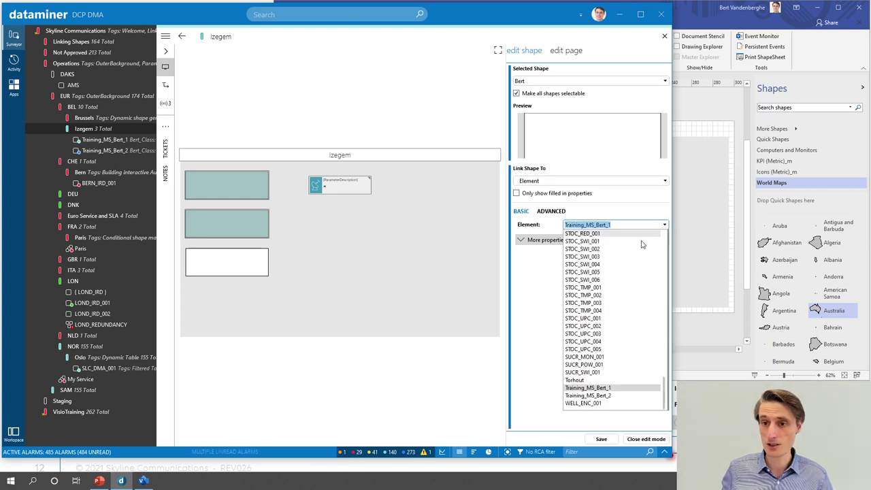
pyautogui.click(584, 396)
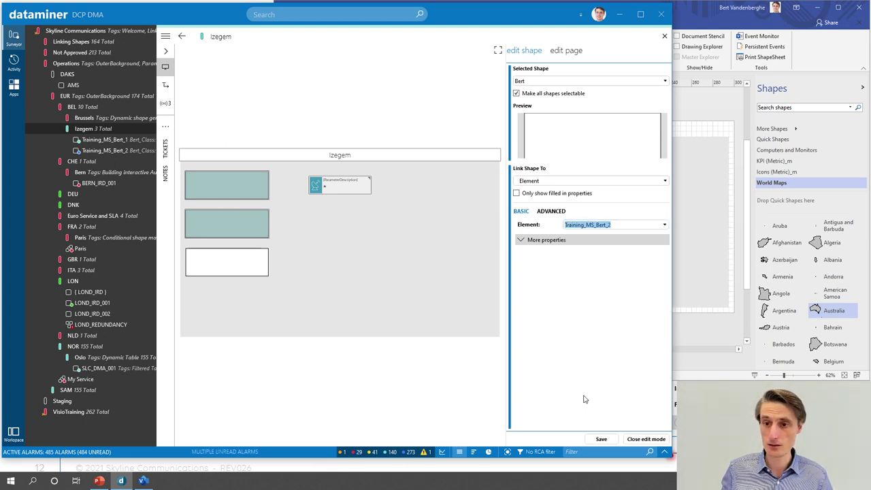
pyautogui.click(607, 439)
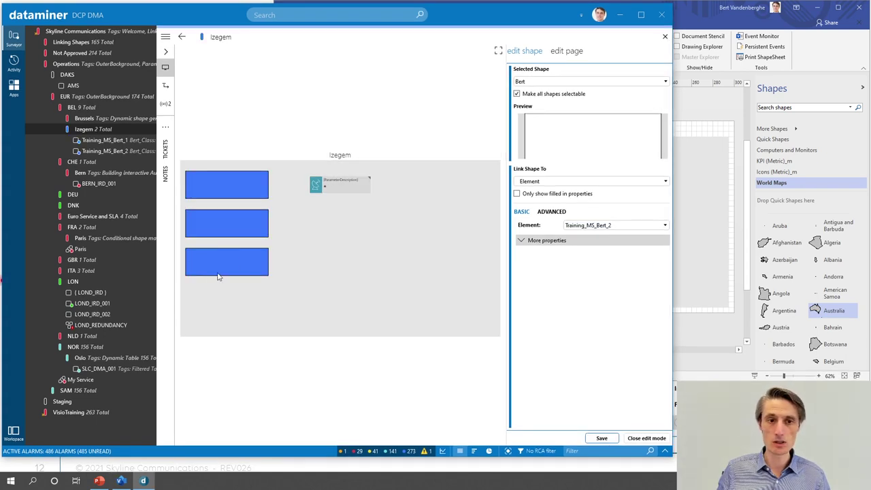
pyautogui.click(646, 438)
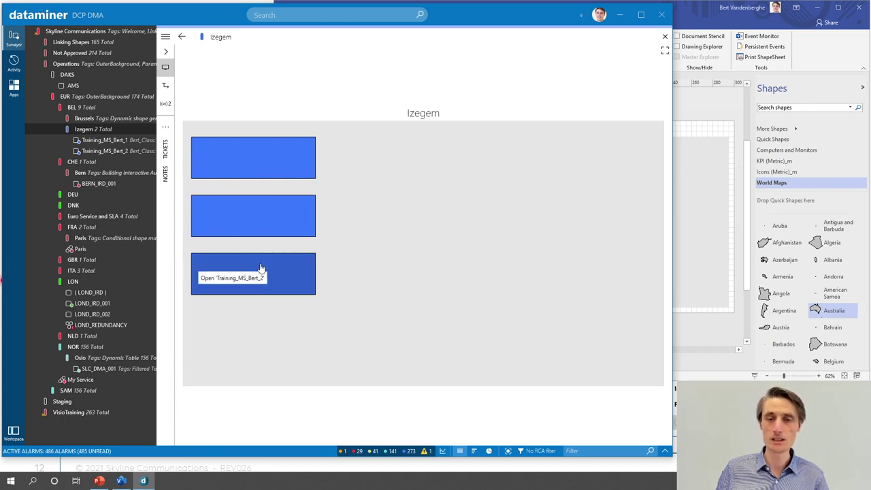
# Step: Reopen edit mode for the Izegem view, link the second rectangle to the element ROME_IRD_001 and save
pyautogui.rightClick(375, 177)
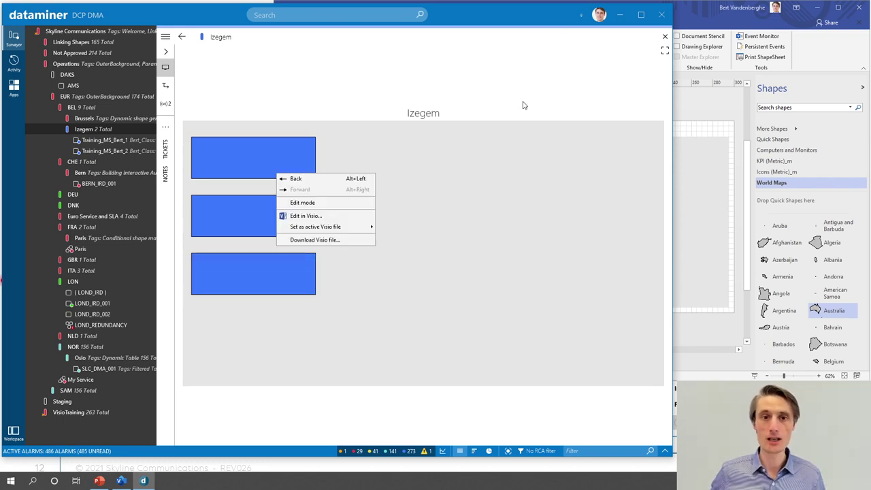
pyautogui.click(306, 203)
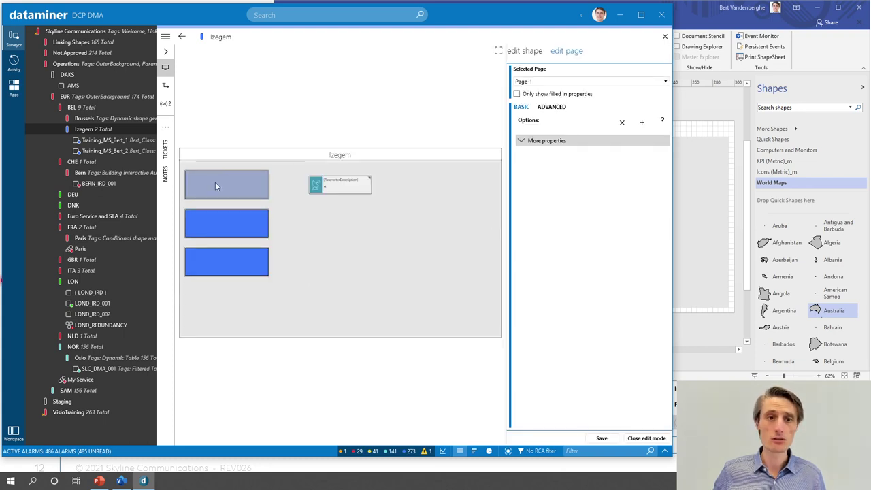
pyautogui.click(215, 182)
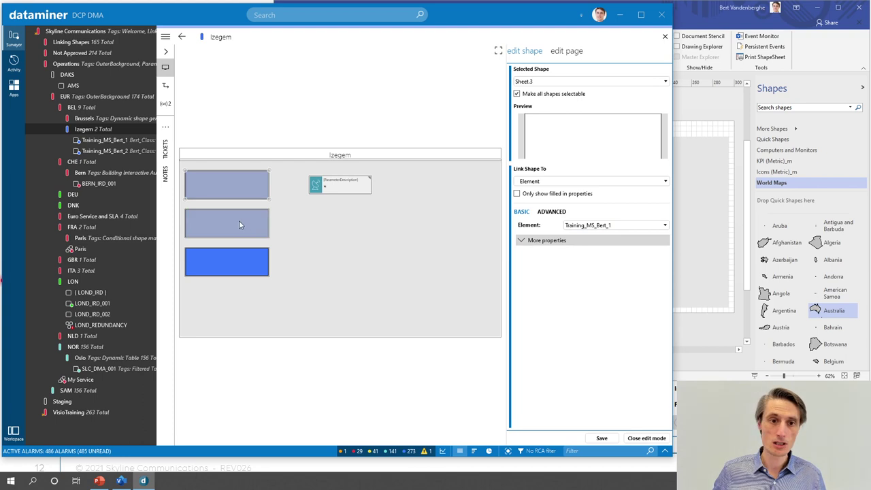
pyautogui.click(663, 225)
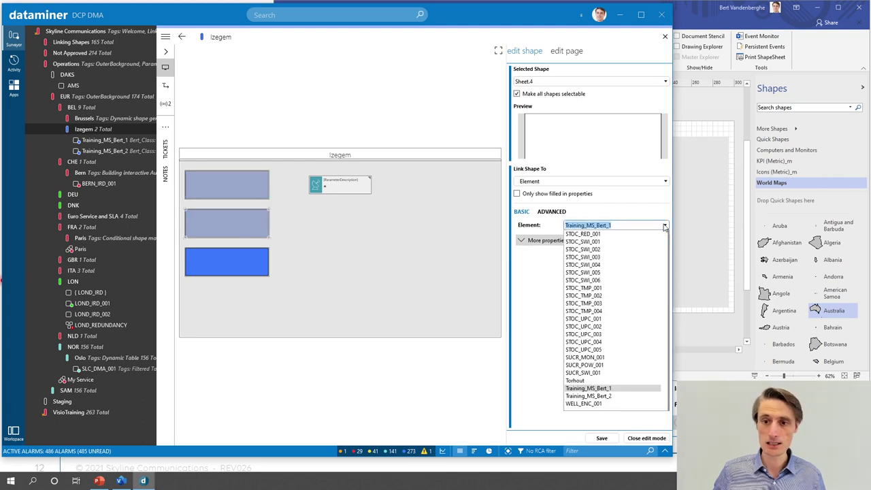
pyautogui.scroll(6, 612, 344)
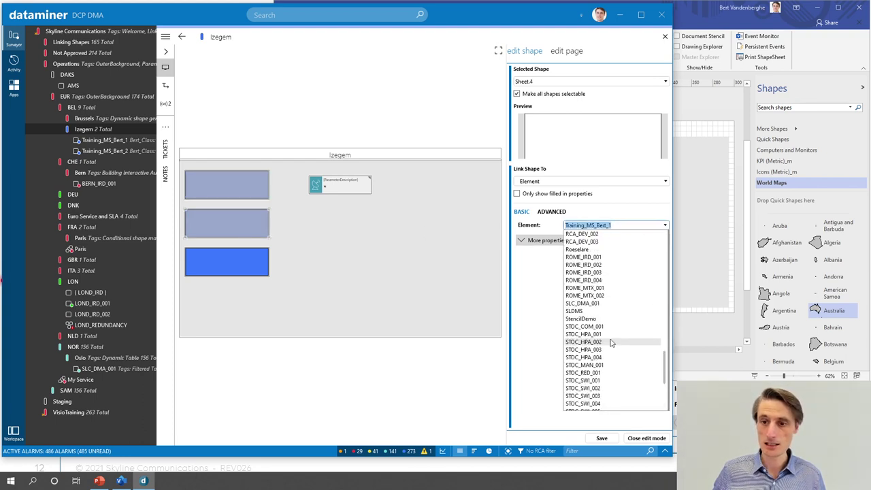
pyautogui.click(589, 258)
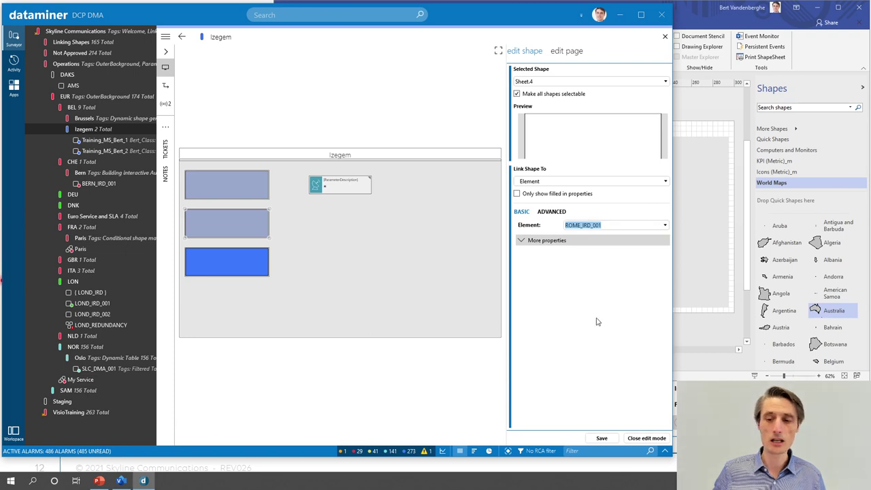
pyautogui.click(612, 438)
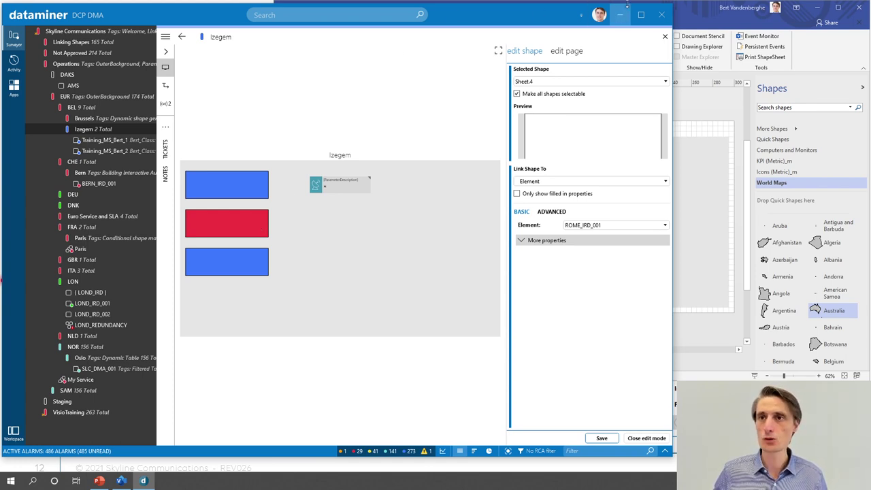
# Step: Switch to Visio and view the shape data of the title shape and the first rectangle
pyautogui.click(689, 11)
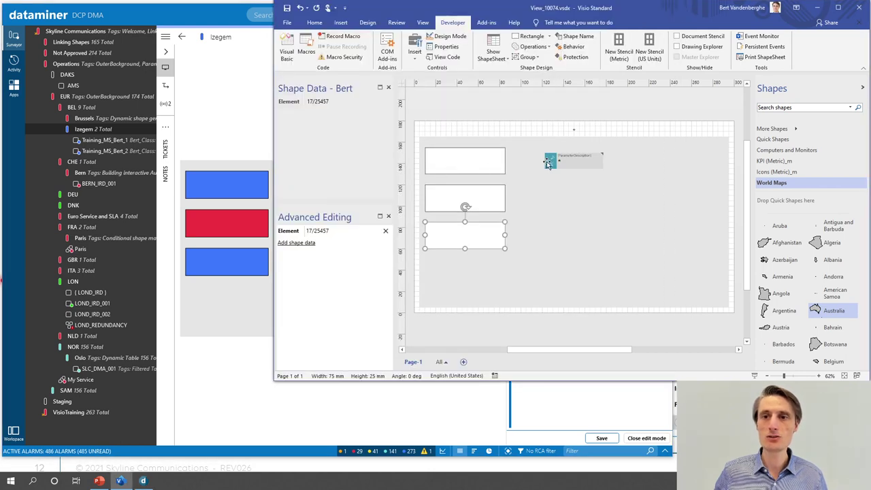
pyautogui.click(573, 131)
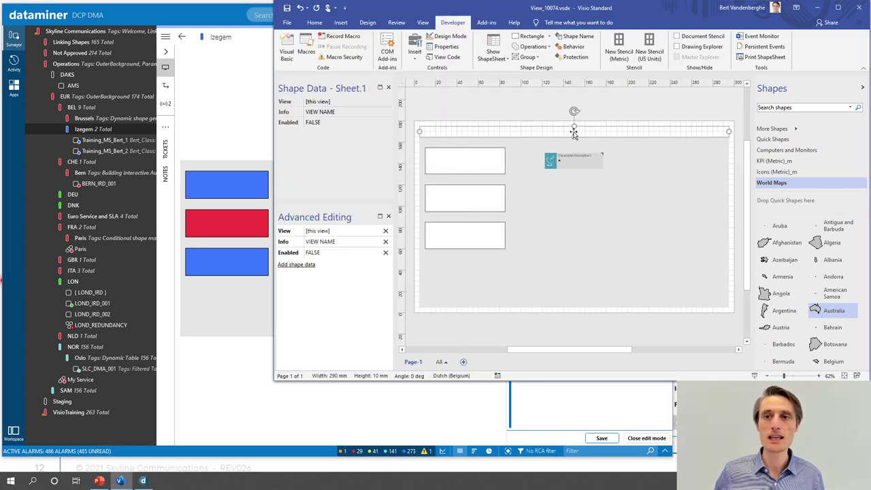
pyautogui.click(463, 168)
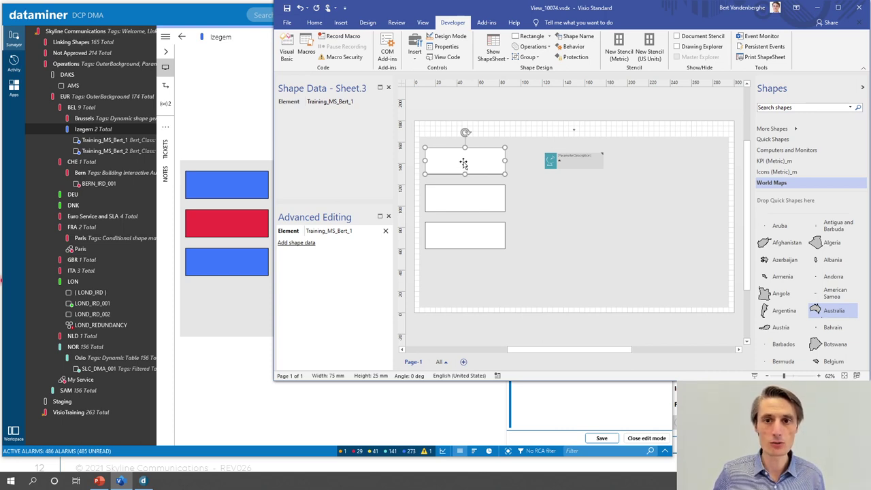
# Step: Add the text "Name: *" to the first rectangle
pyautogui.doubleClick(463, 163)
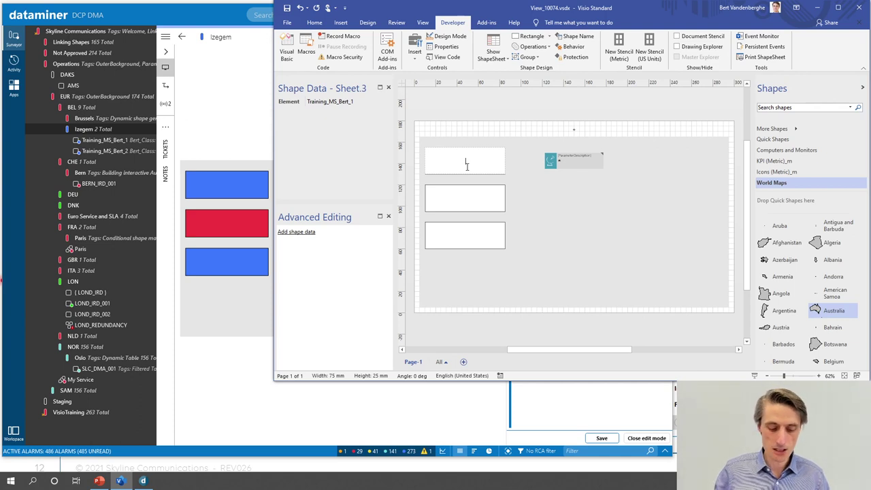
pyautogui.write('Name')
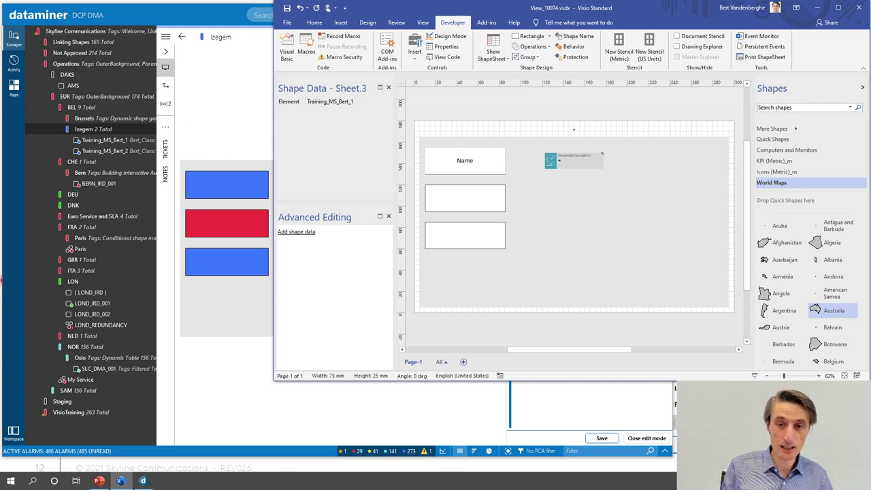
pyautogui.write(':')
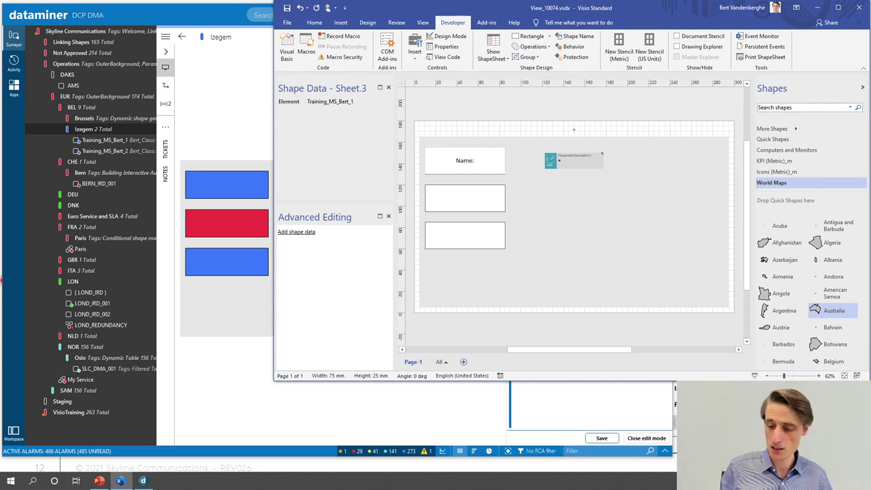
pyautogui.write(' *')
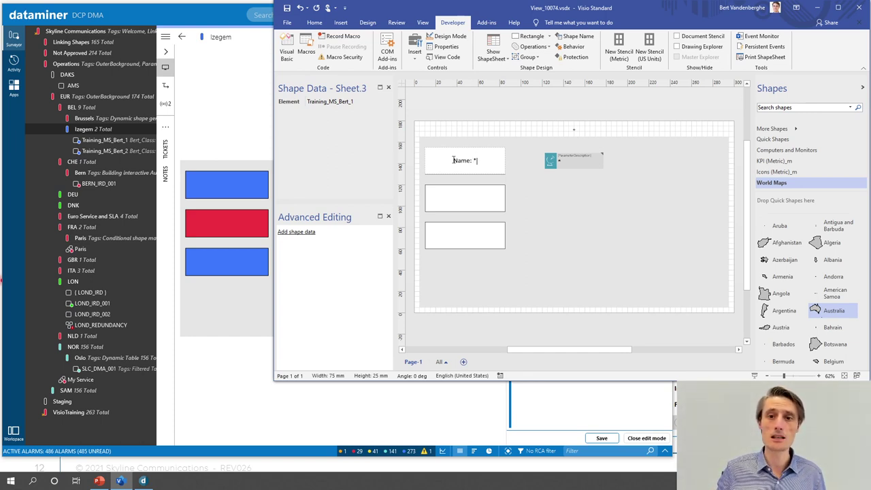
# Step: Align the first rectangle's text to the left and top of the shape
pyautogui.moveTo(452, 161); pyautogui.dragTo(484, 160)
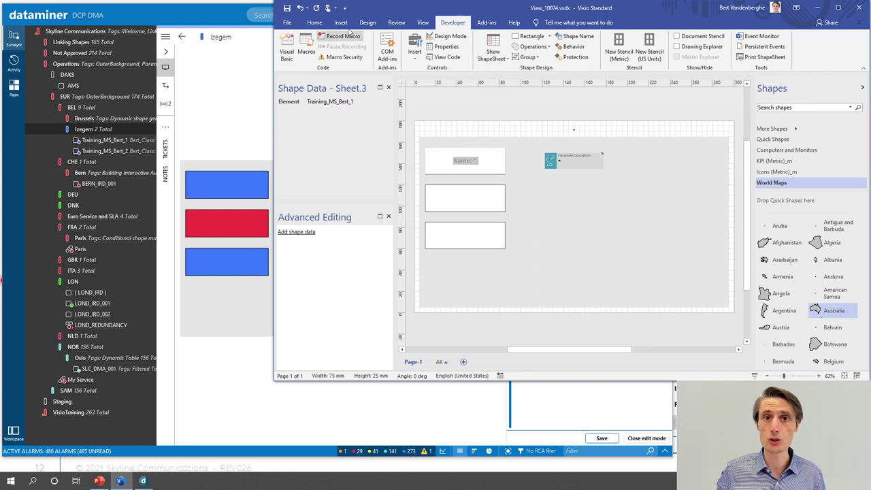
pyautogui.click(314, 23)
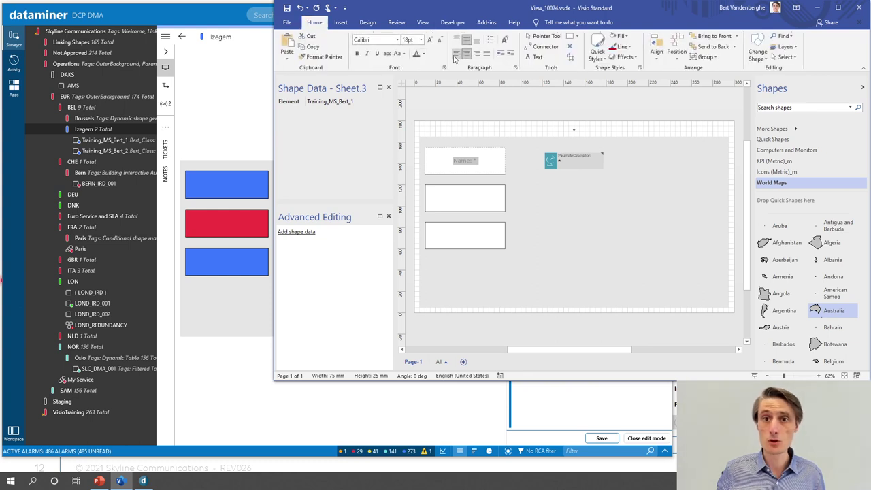
pyautogui.click(456, 54)
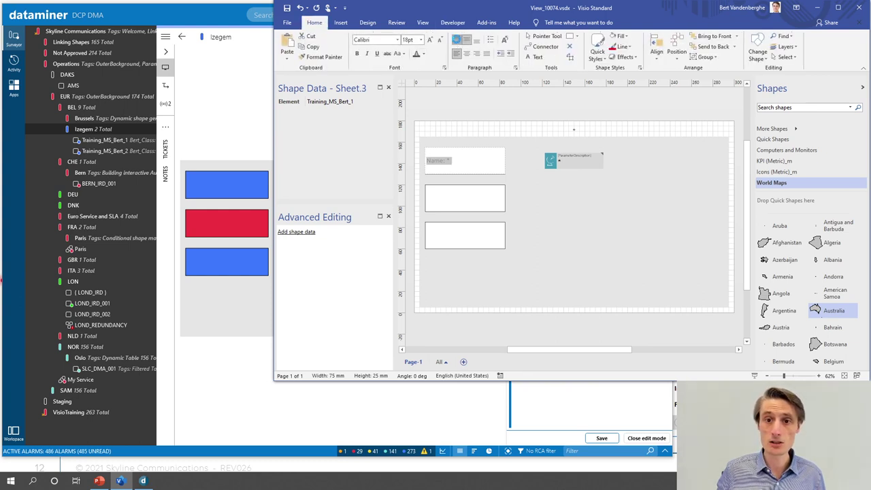
pyautogui.click(456, 39)
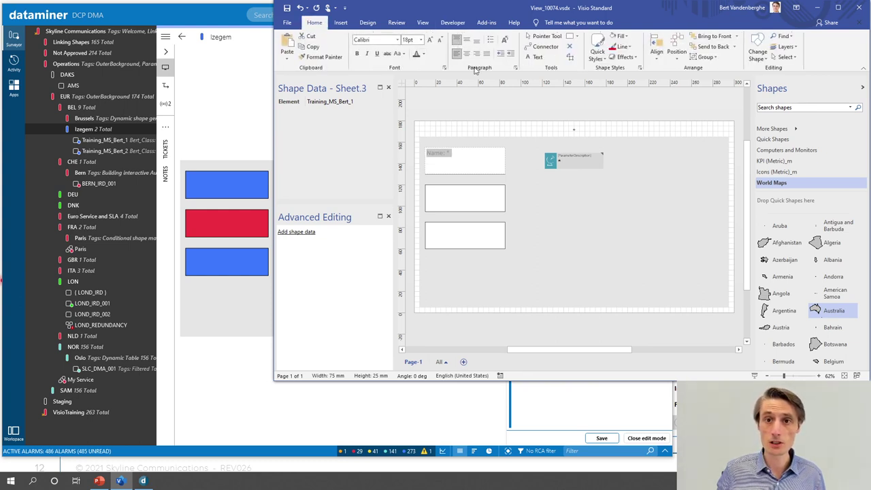
pyautogui.click(438, 41)
pyautogui.click(438, 40)
pyautogui.hotkey('ctrl', 'z')
pyautogui.hotkey('ctrl', 'z')
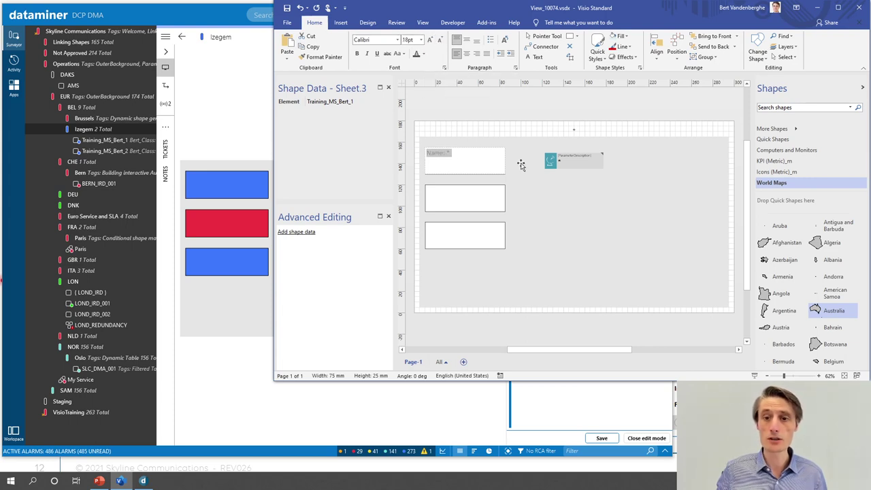
# Step: Save the Visio drawing, return to DataMiner and compare the properties offered for the first and second rectangles
pyautogui.click(542, 188)
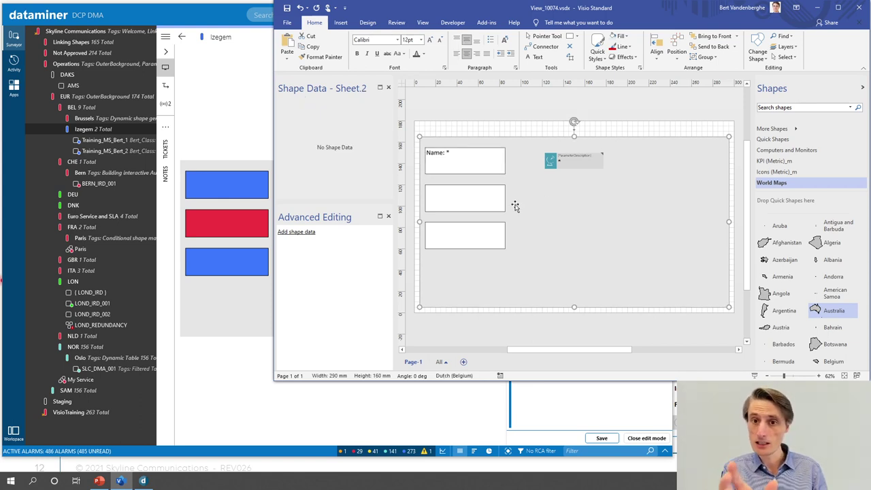
pyautogui.click(287, 8)
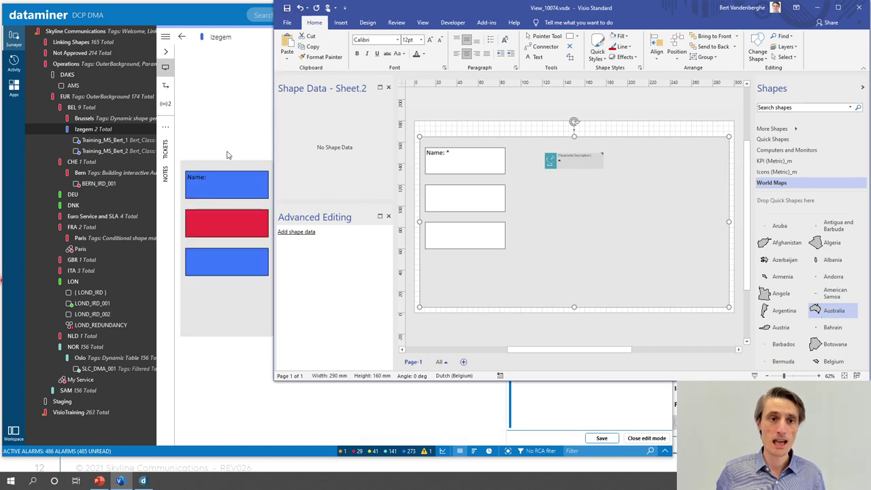
pyautogui.click(228, 155)
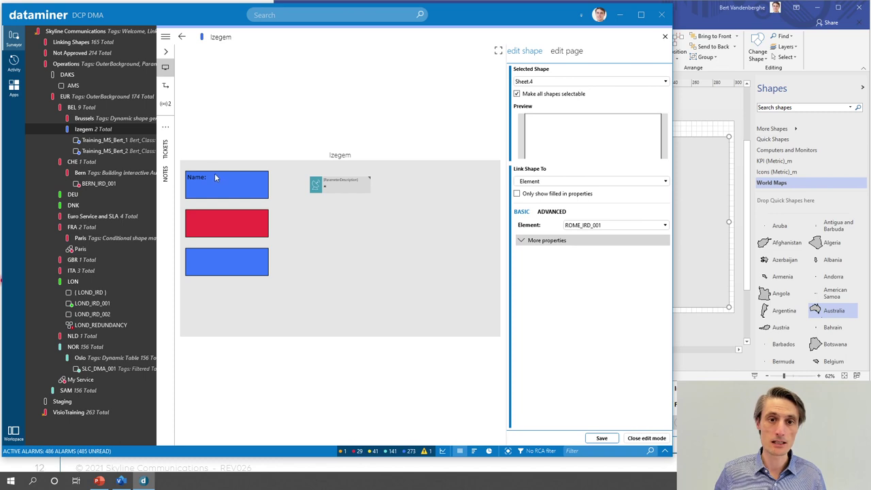
pyautogui.click(215, 184)
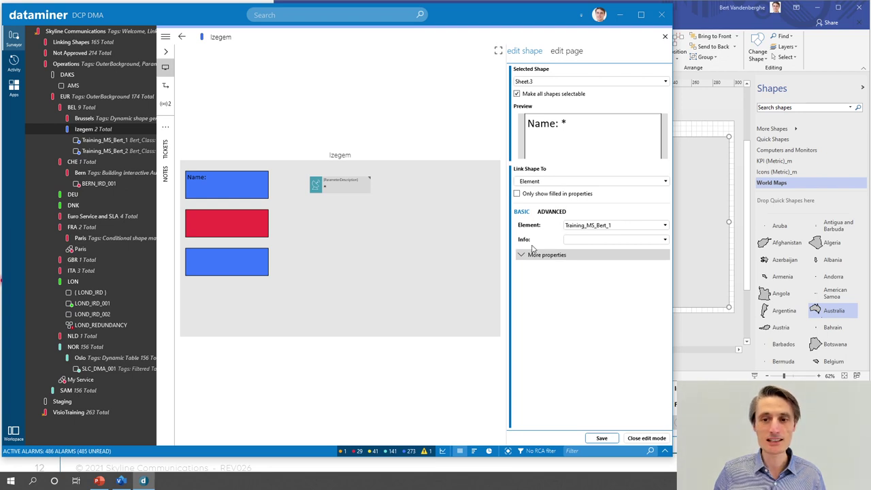
pyautogui.click(211, 225)
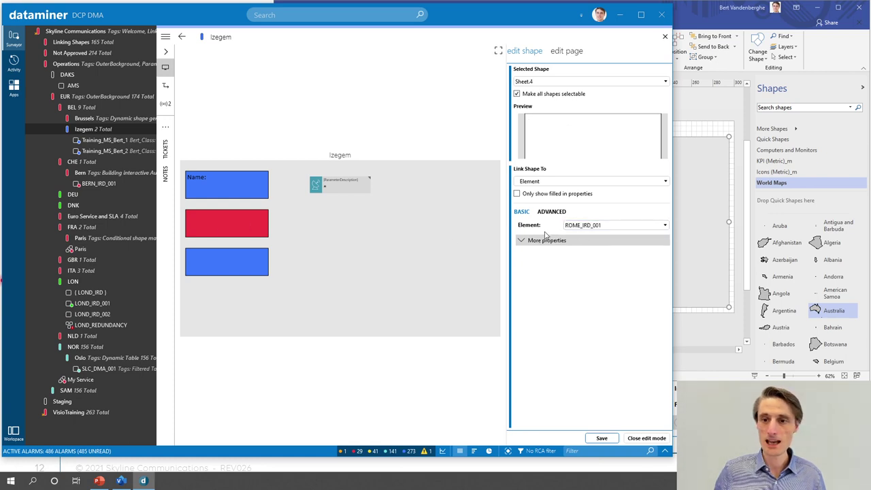
# Step: Set the first rectangle's Info property to Element Name and save the change
pyautogui.click(238, 255)
pyautogui.click(222, 189)
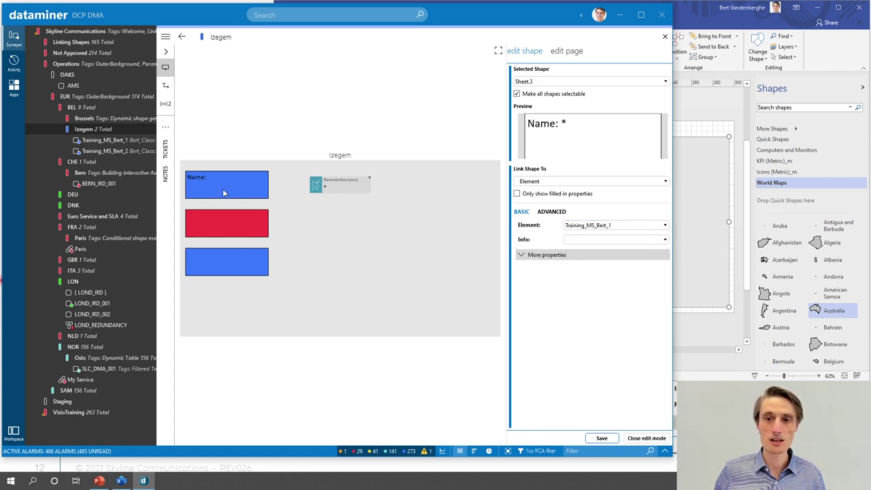
pyautogui.click(663, 240)
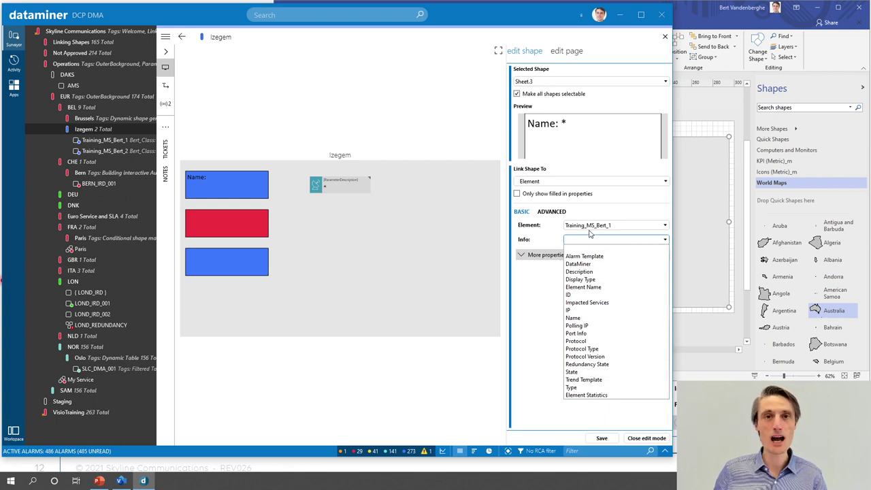
pyautogui.click(592, 291)
pyautogui.click(602, 438)
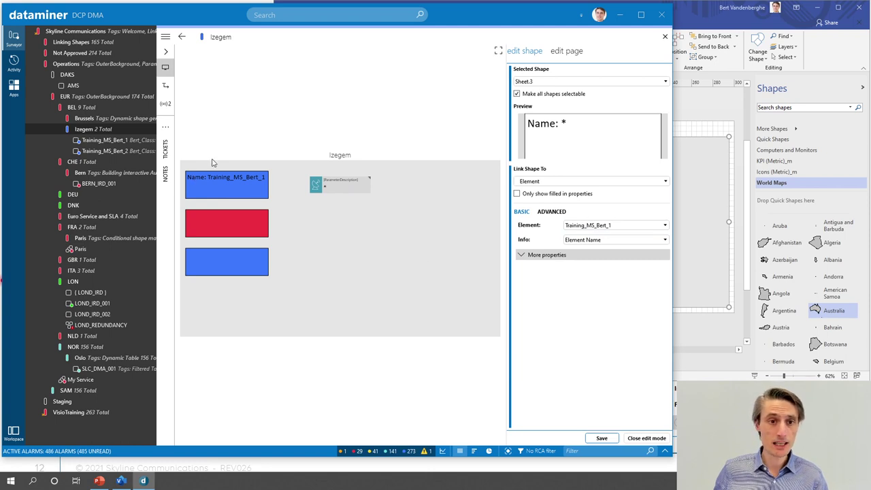
# Step: Browse the other Info options available for the first rectangle
pyautogui.click(607, 240)
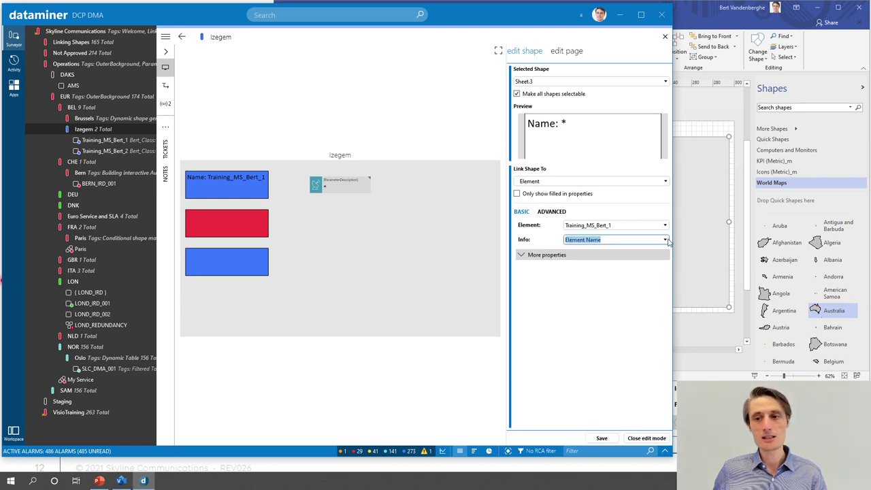
pyautogui.click(664, 239)
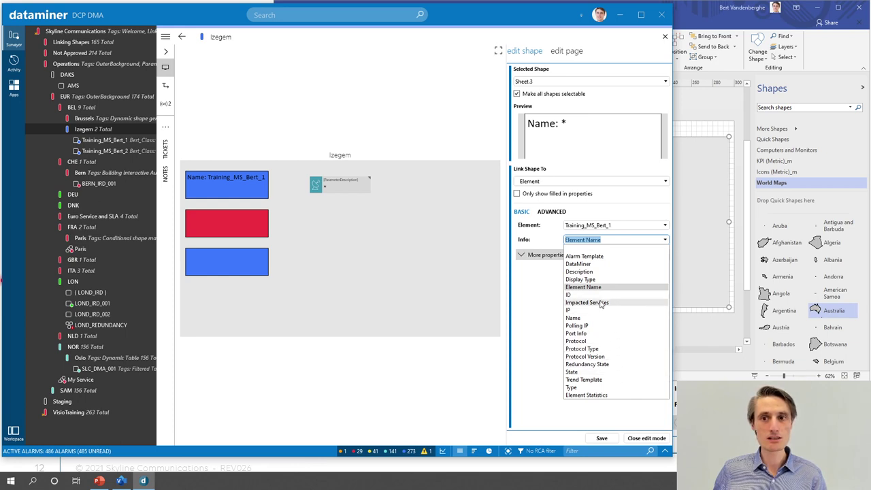
pyautogui.click(546, 289)
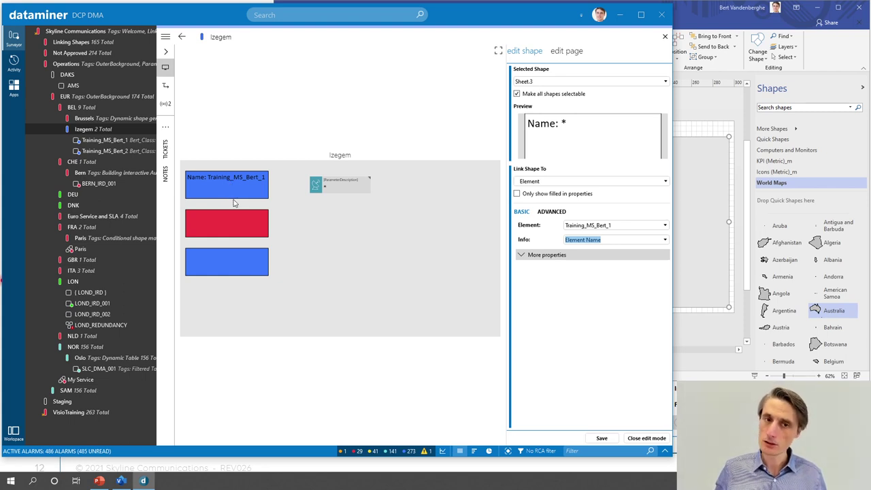
# Step: Leave edit mode to check the first rectangle's displayed text, and reopen edit mode
pyautogui.click(643, 439)
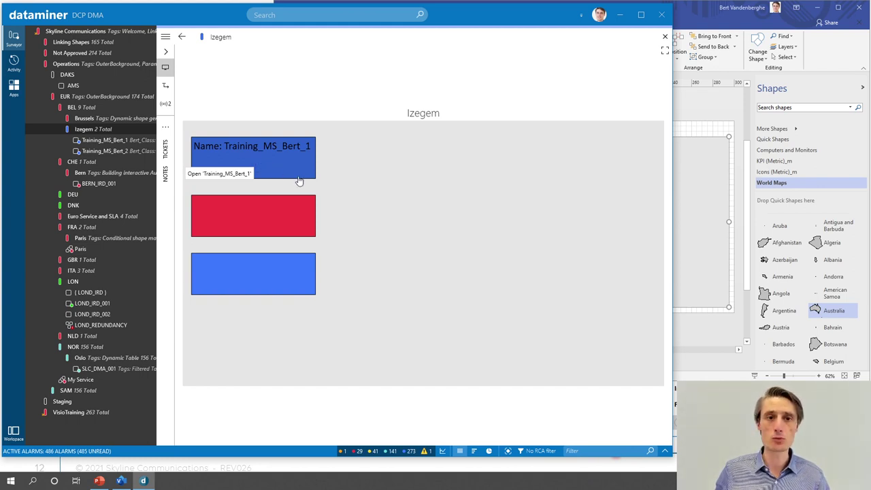
pyautogui.rightClick(440, 178)
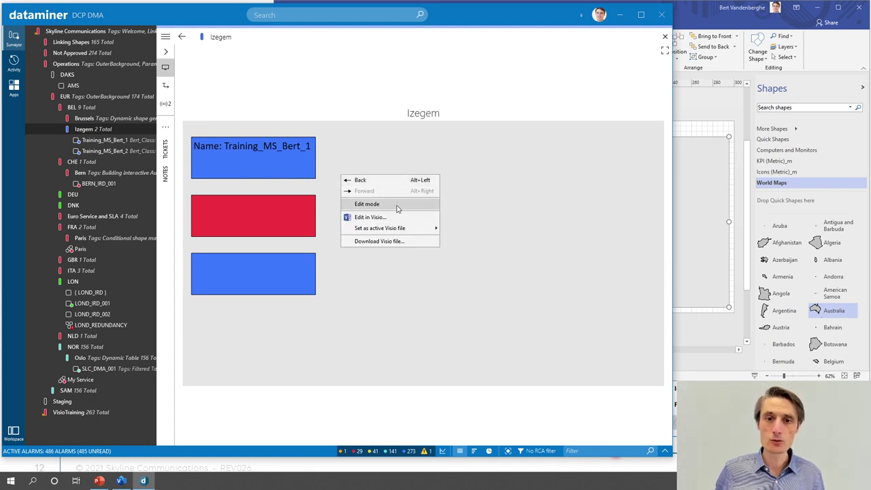
pyautogui.click(366, 204)
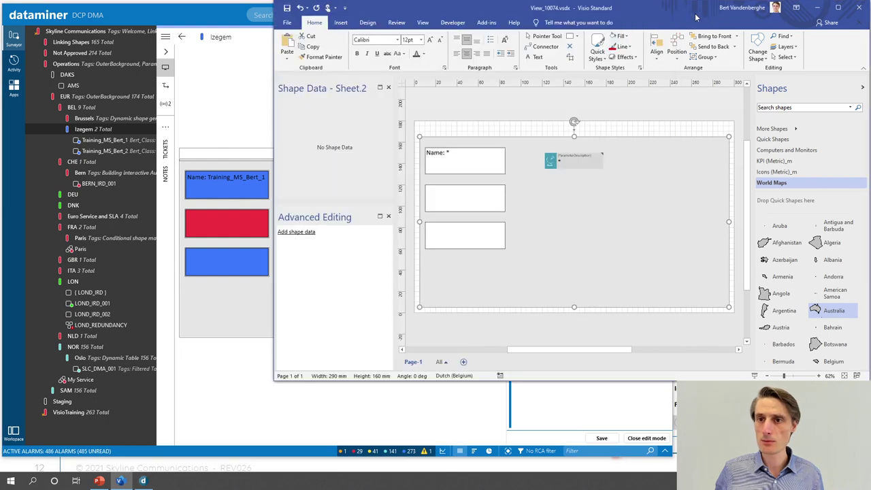
# Step: Switch to Visio, replace the KPI icon with a copy of the third rectangle beside the first one, and save the drawing
pyautogui.click(577, 162)
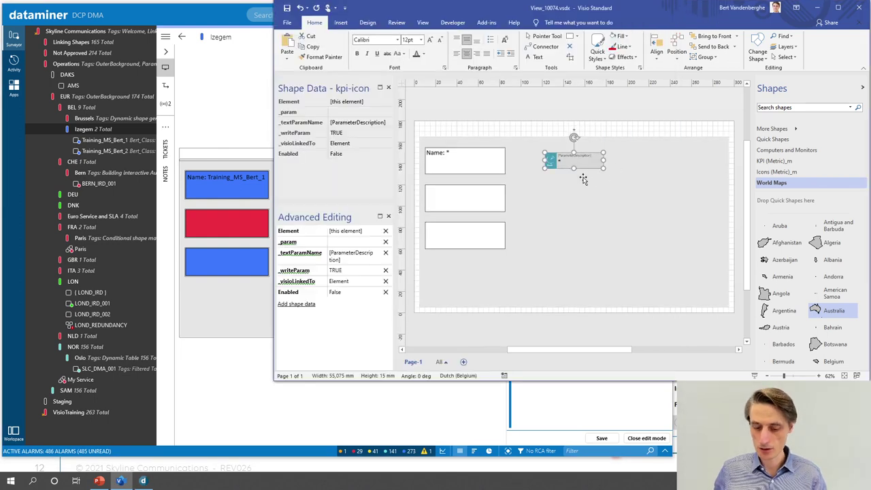
pyautogui.press('Delete')
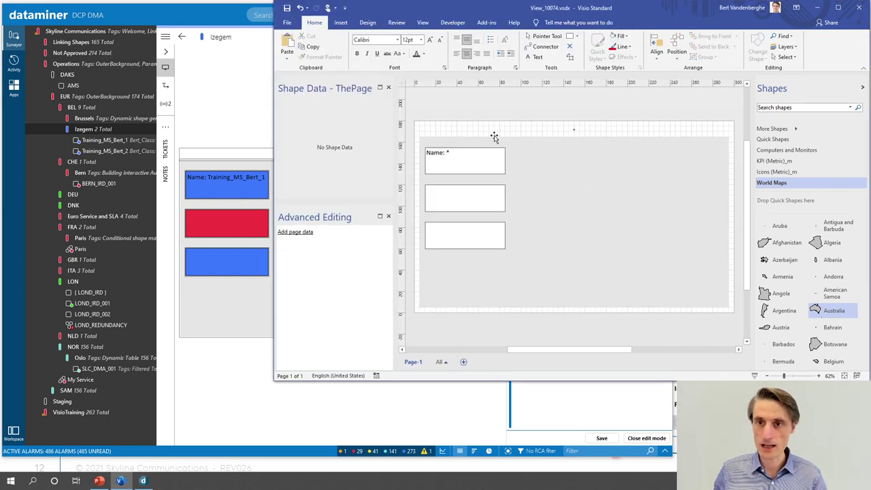
pyautogui.click(478, 237)
pyautogui.moveTo(478, 241); pyautogui.dragTo(574, 163)
pyautogui.click(194, 17)
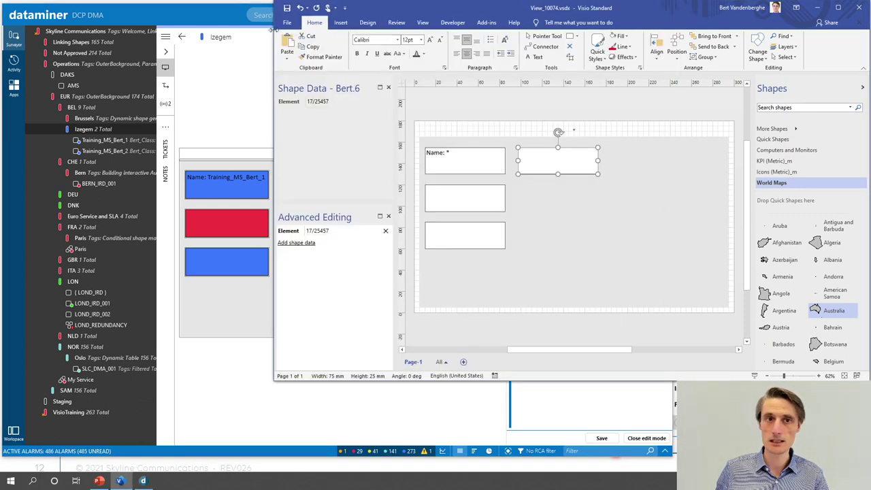
pyautogui.click(691, 20)
pyautogui.click(287, 9)
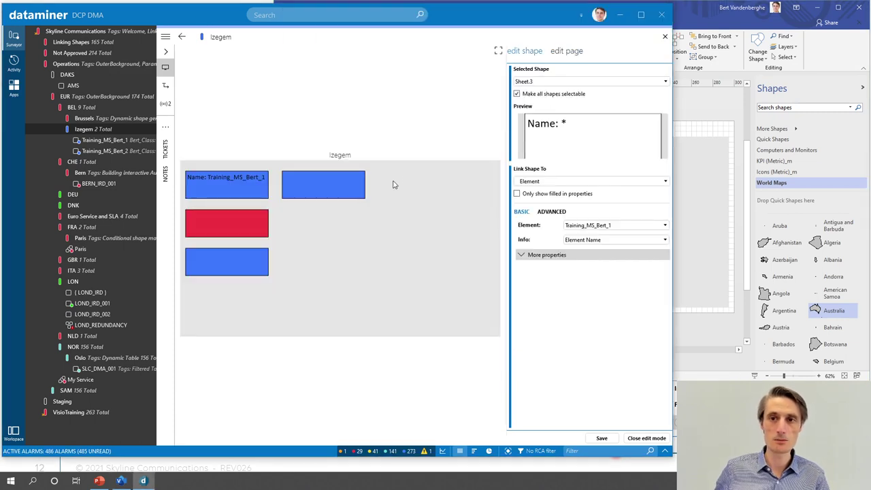
# Step: In DataMiner, inspect the copied rectangle both in edit mode and with edit mode closed, ending with it selected in edit mode
pyautogui.click(316, 194)
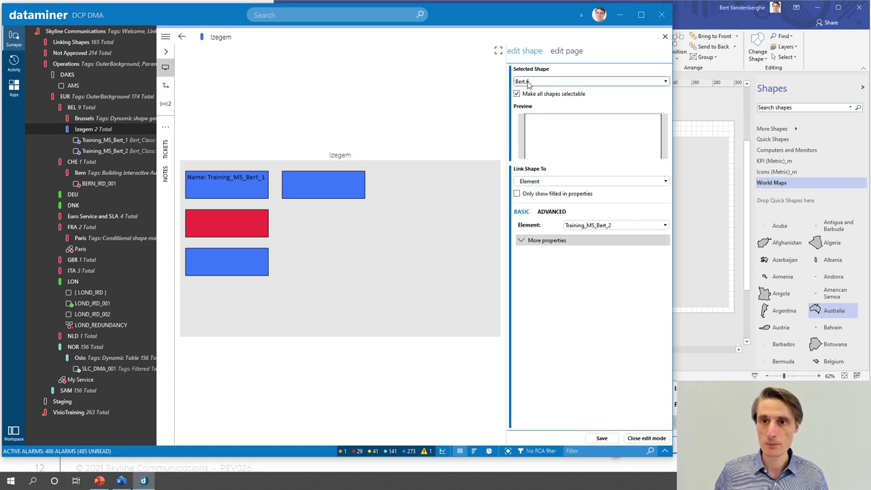
pyautogui.click(646, 438)
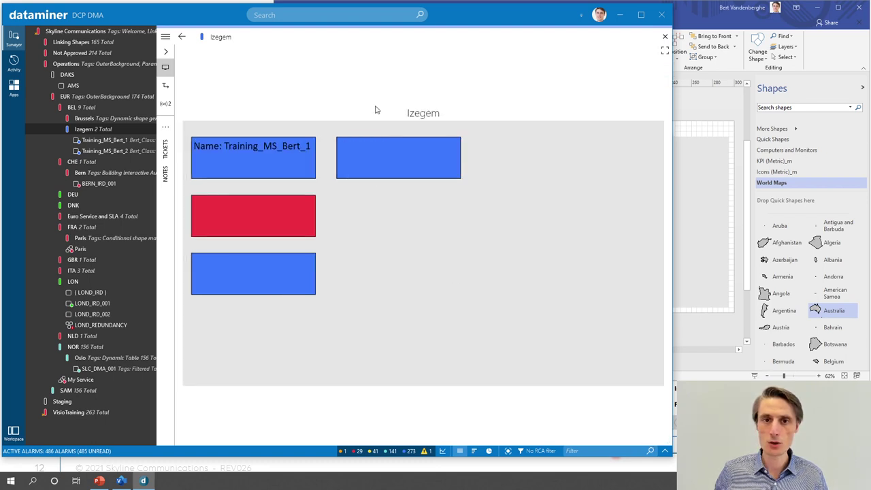
pyautogui.rightClick(376, 108)
pyautogui.click(334, 136)
pyautogui.click(316, 179)
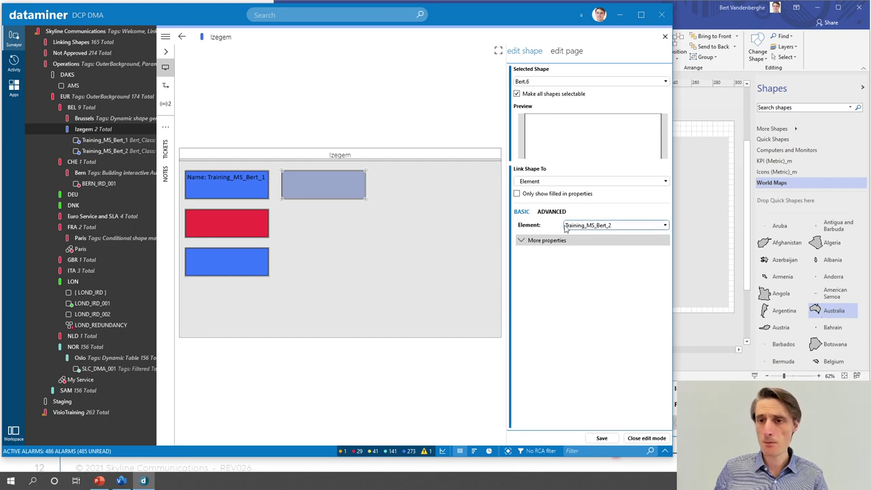
# Step: Try to link the copied rectangle to the view BEL with View Name as its Info property
pyautogui.click(612, 225)
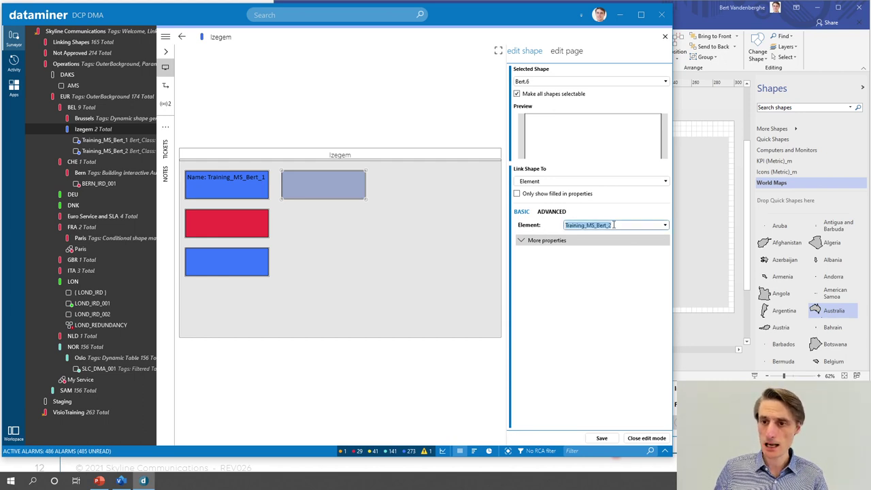
pyautogui.click(540, 181)
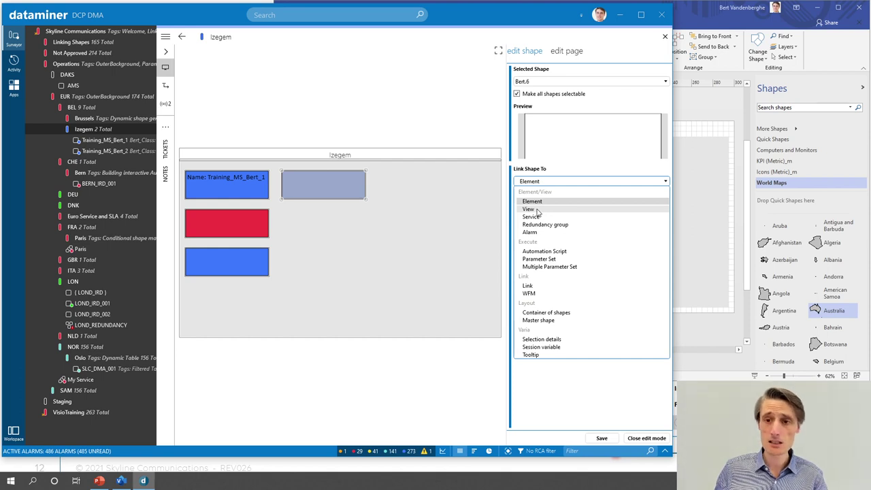
pyautogui.click(537, 210)
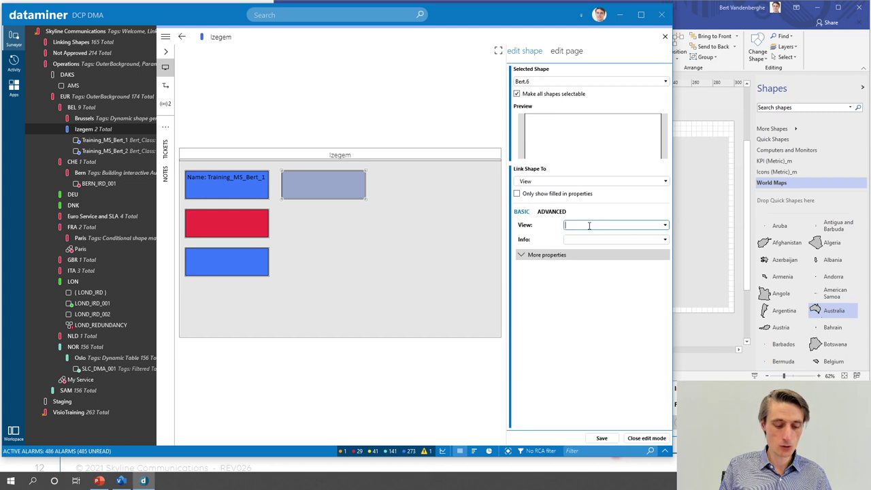
pyautogui.write('BEL')
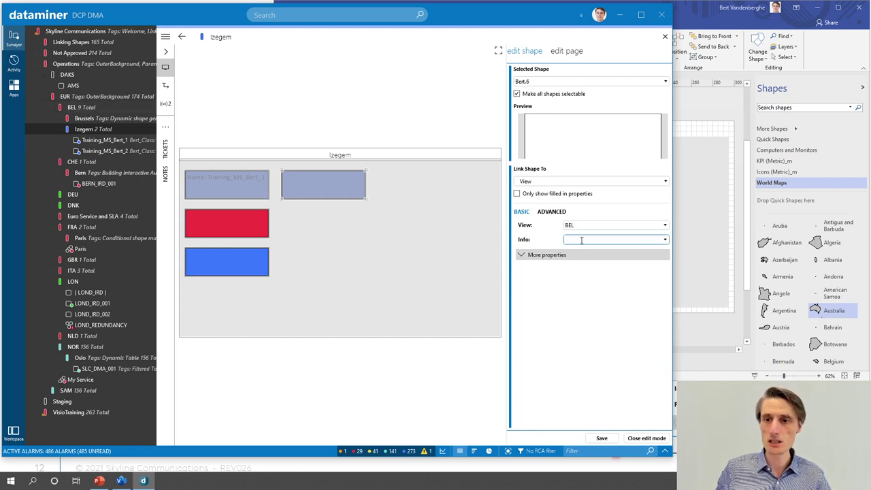
pyautogui.click(670, 239)
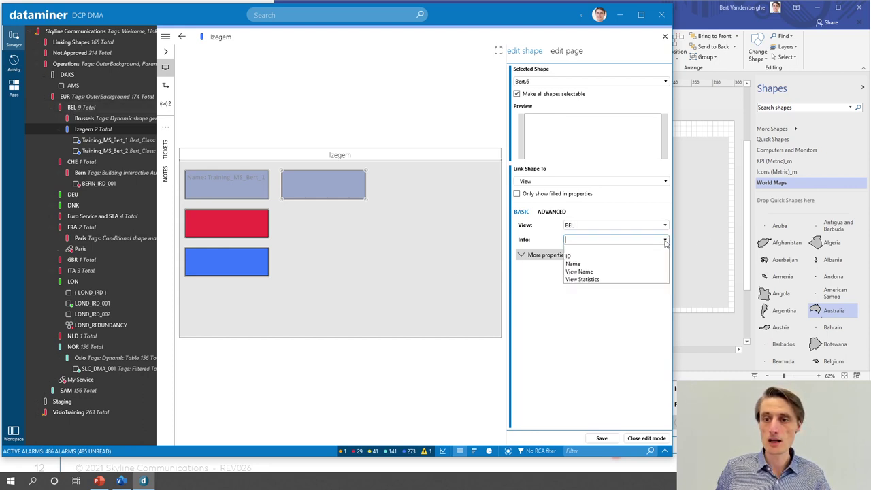
pyautogui.click(588, 272)
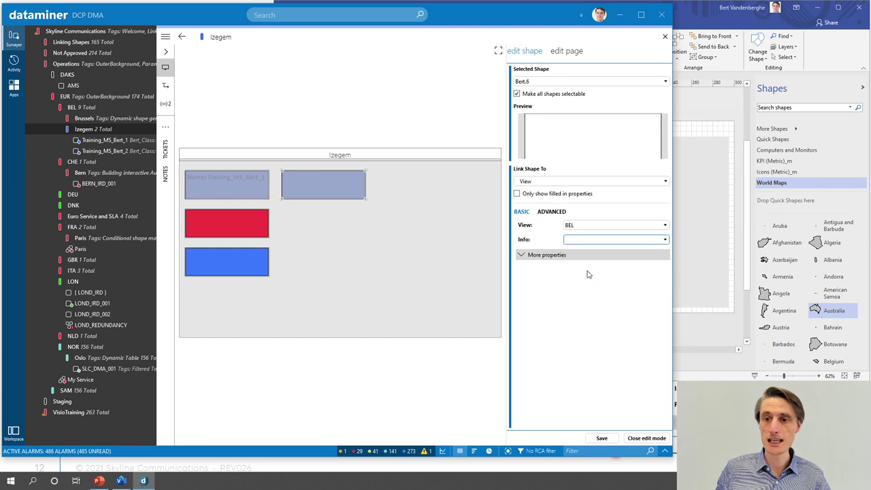
# Step: Switch to Visio, add the text "*" to the copied rectangle, and save in Visio and in DataMiner
pyautogui.click(678, 35)
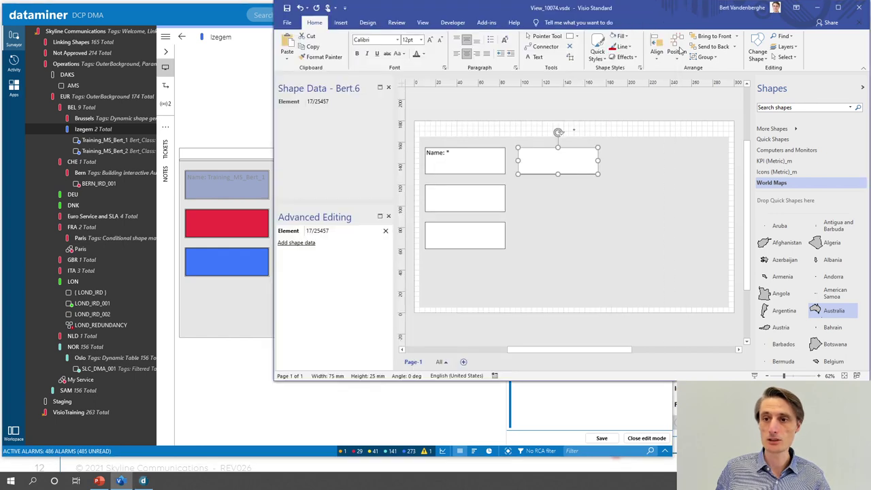
pyautogui.doubleClick(564, 158)
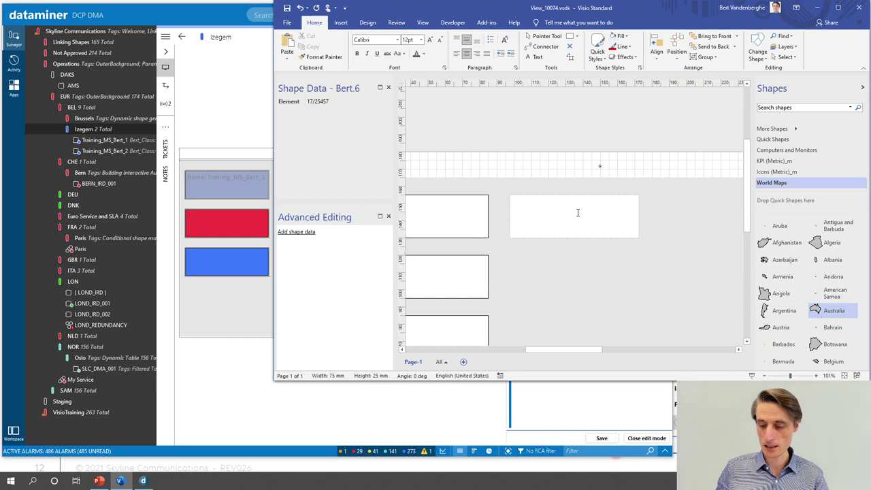
pyautogui.click(534, 108)
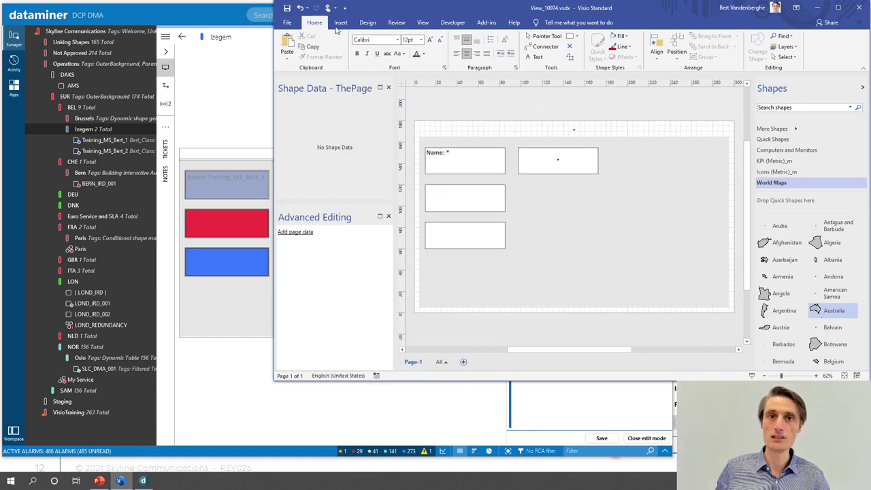
pyautogui.click(288, 10)
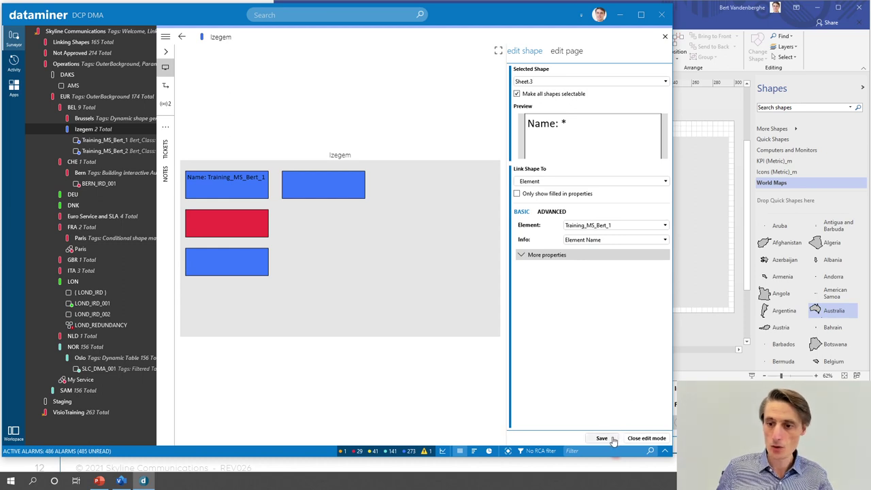
pyautogui.click(601, 438)
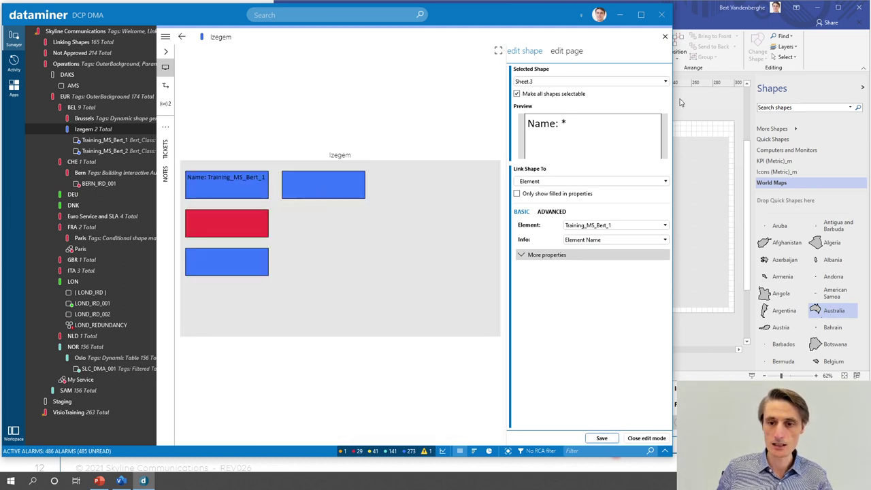
# Step: Select the copied rectangle in DataMiner to edit its link properties
pyautogui.rightClick(325, 186)
pyautogui.click(429, 214)
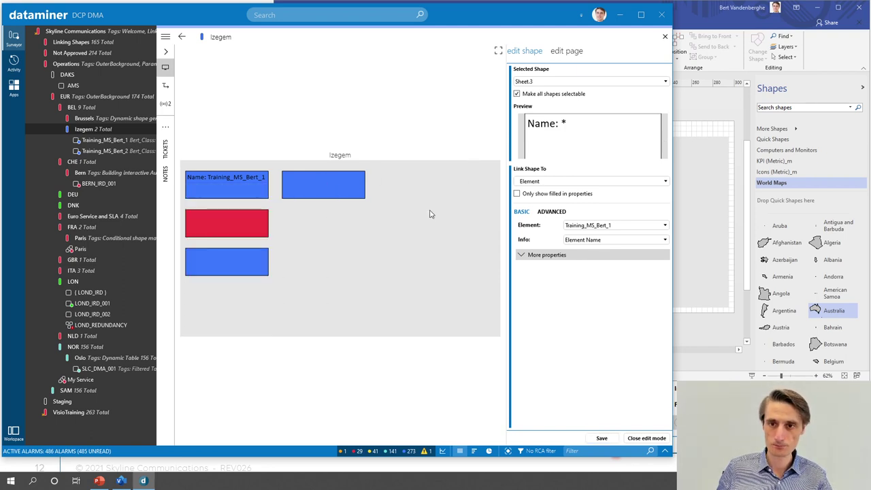
pyautogui.click(343, 182)
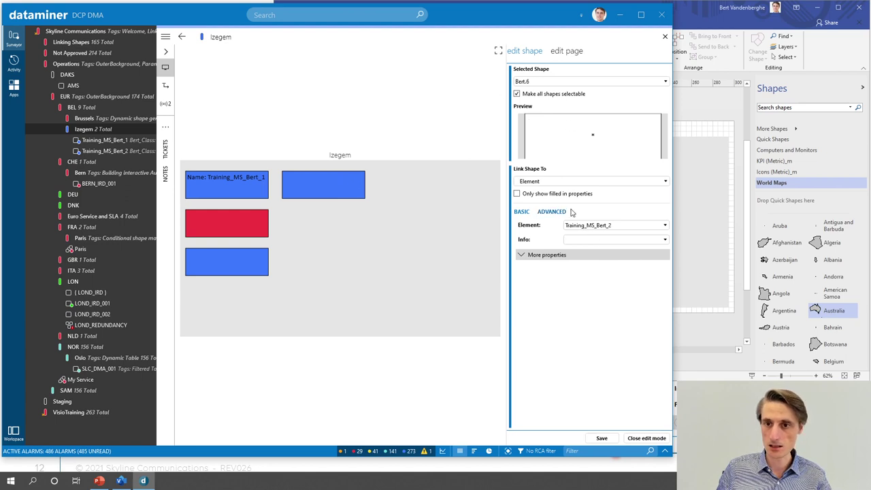
# Step: Link the selected shape to the BEL view, set its info to View Name, and save
pyautogui.click(532, 182)
pyautogui.click(529, 209)
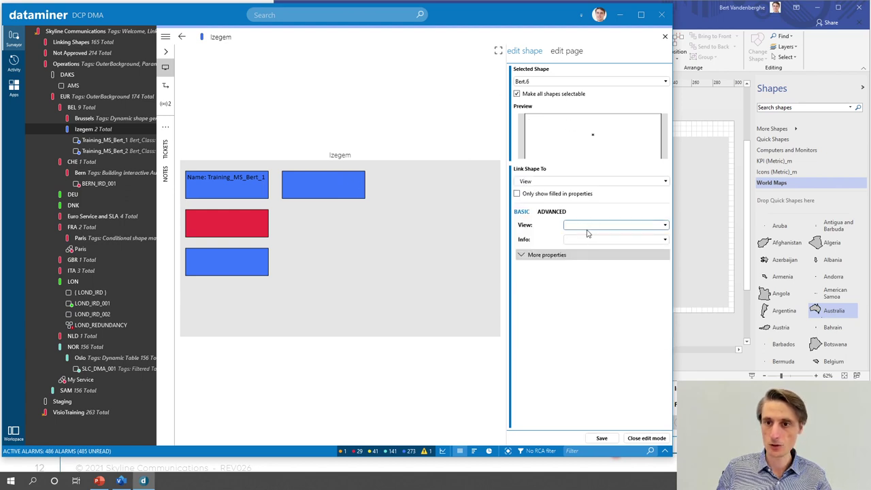
pyautogui.click(585, 225)
pyautogui.write('BEL')
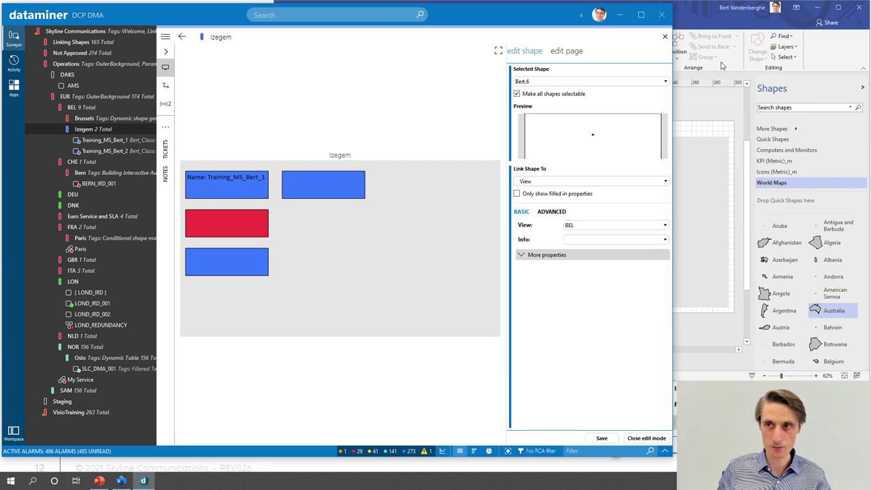
pyautogui.click(664, 240)
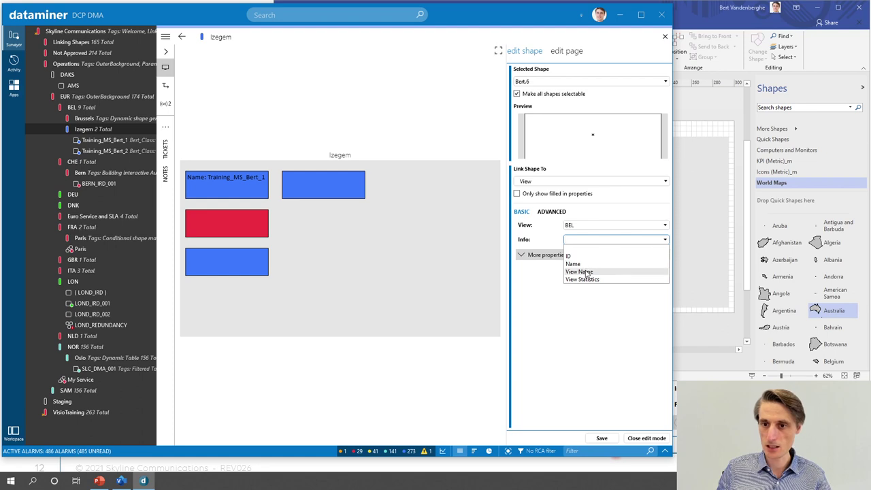
pyautogui.click(586, 272)
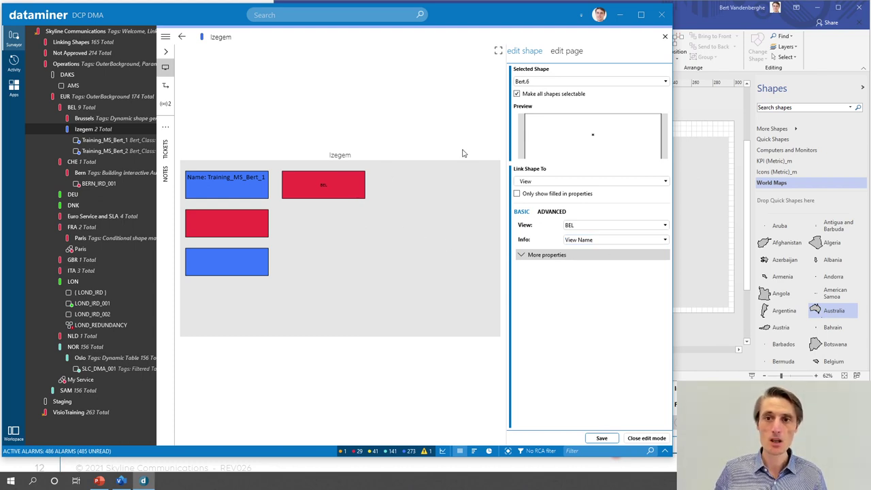
# Step: In Visio, duplicate the view-linked rectangle directly below the original and save the drawing
pyautogui.click(731, 16)
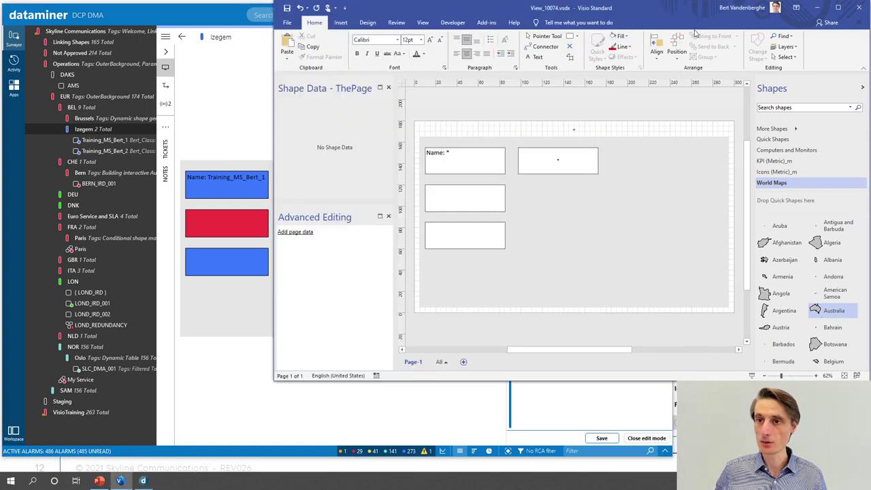
pyautogui.click(577, 163)
pyautogui.moveTo(576, 166); pyautogui.dragTo(576, 202)
pyautogui.click(285, 8)
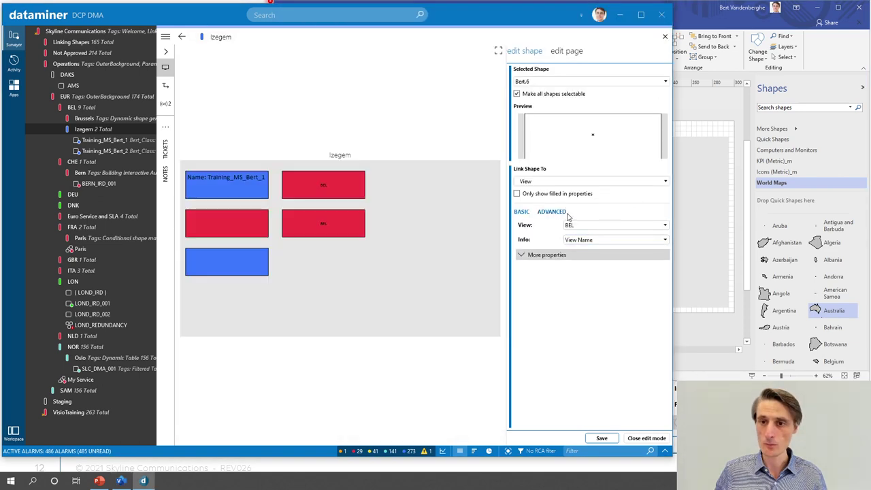
# Step: In DataMiner, change the selected shape's link type to Service and look through the available services
pyautogui.click(553, 181)
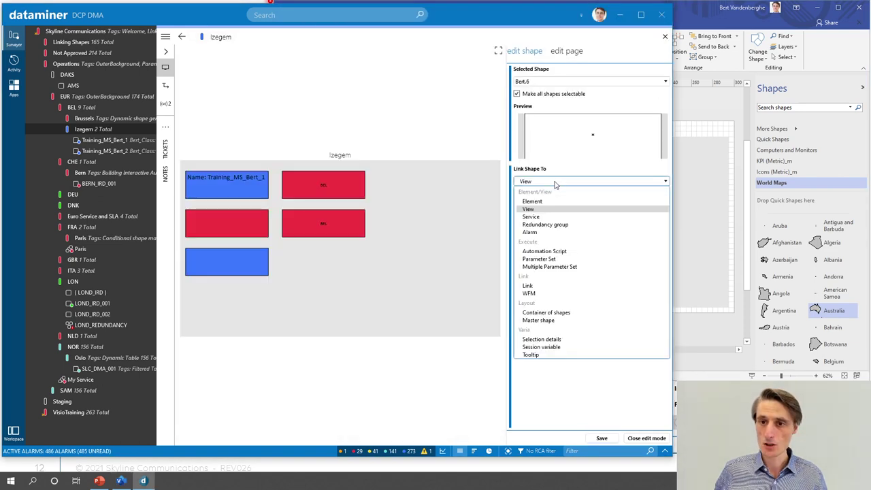
pyautogui.click(543, 217)
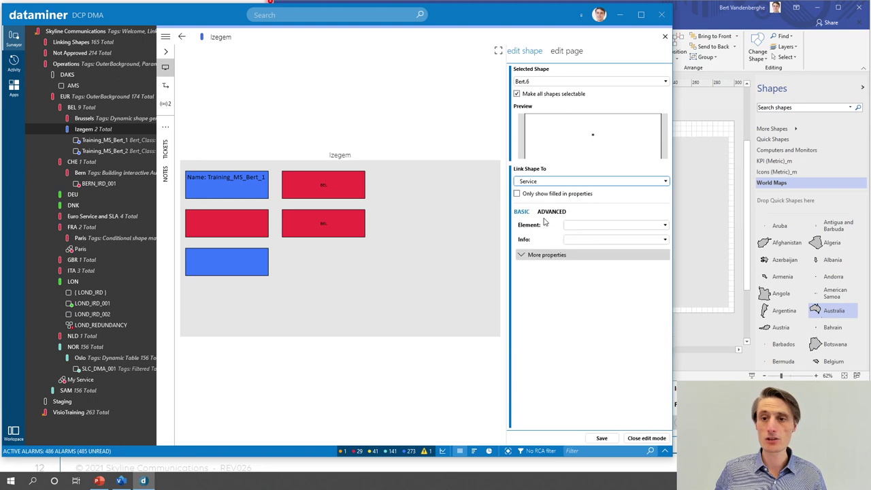
pyautogui.click(663, 227)
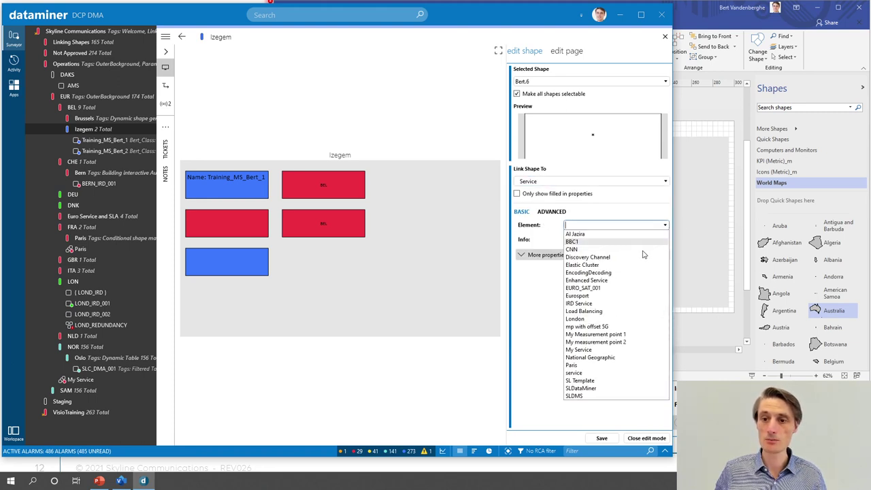
pyautogui.click(582, 182)
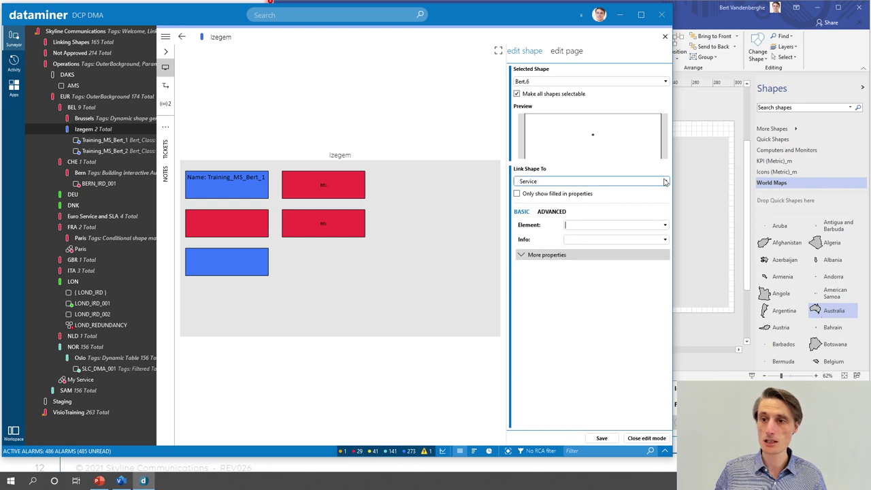
# Step: Link the selected shape to an Automation script and choose IRDToggleLNB as the script to execute
pyautogui.click(664, 181)
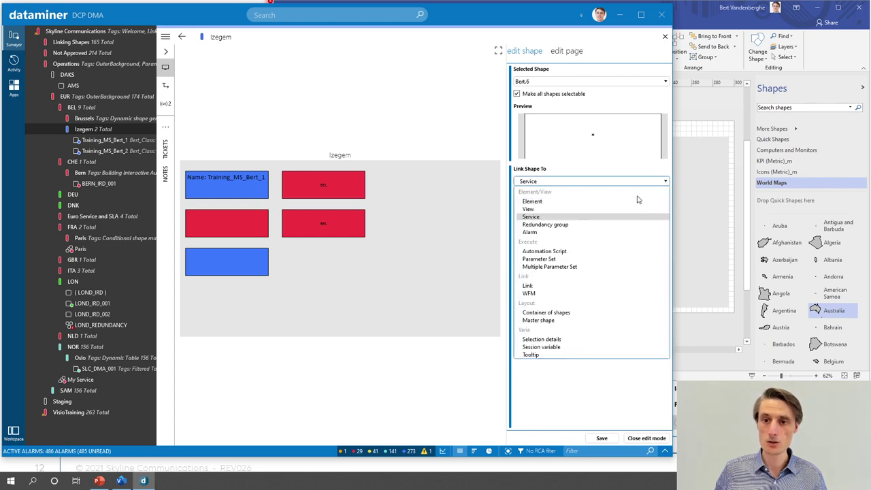
pyautogui.click(569, 252)
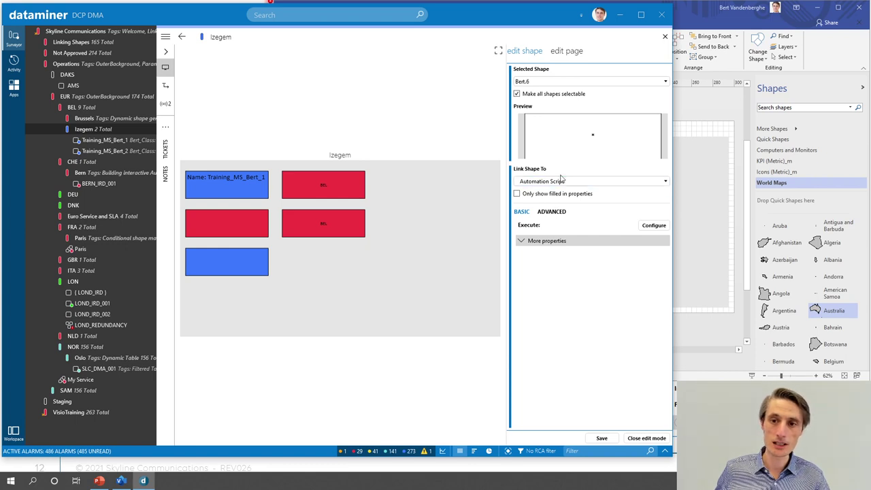
pyautogui.click(652, 226)
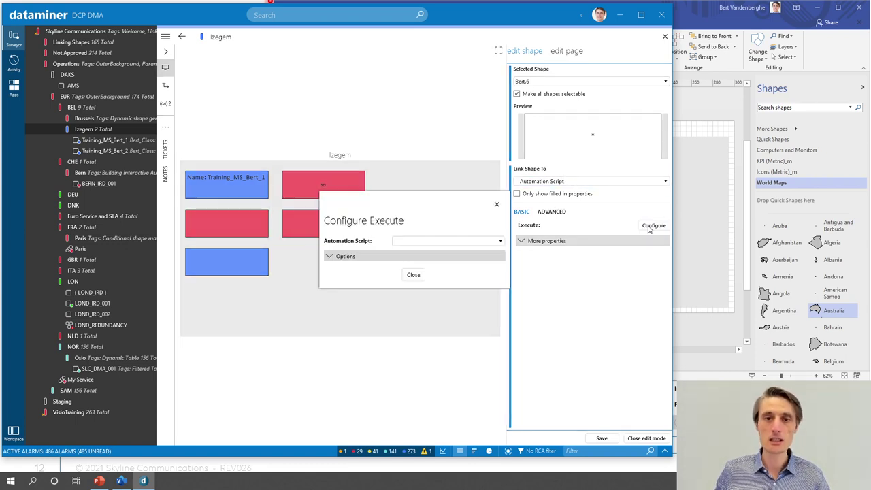
pyautogui.click(454, 244)
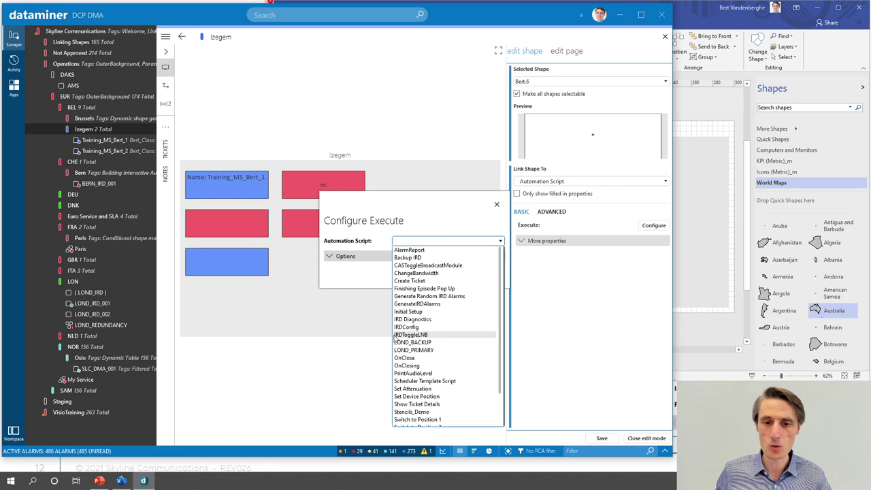
pyautogui.click(420, 334)
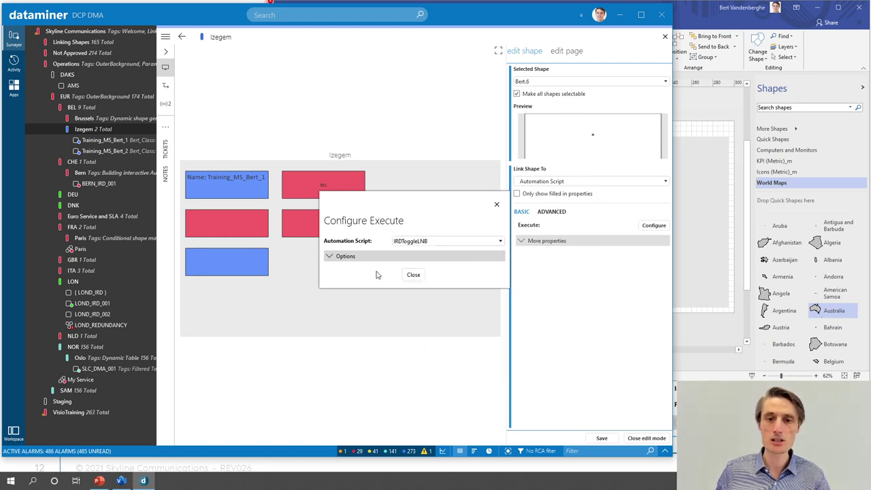
# Step: Assign BRUG_IRD_003 to the script's IRD dummy, turn off the confirmation box for the shape, and save
pyautogui.click(349, 258)
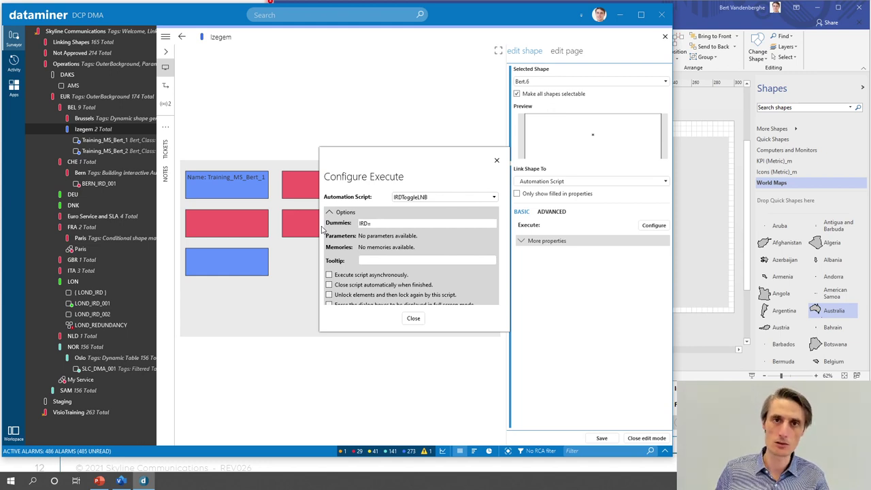
pyautogui.click(386, 224)
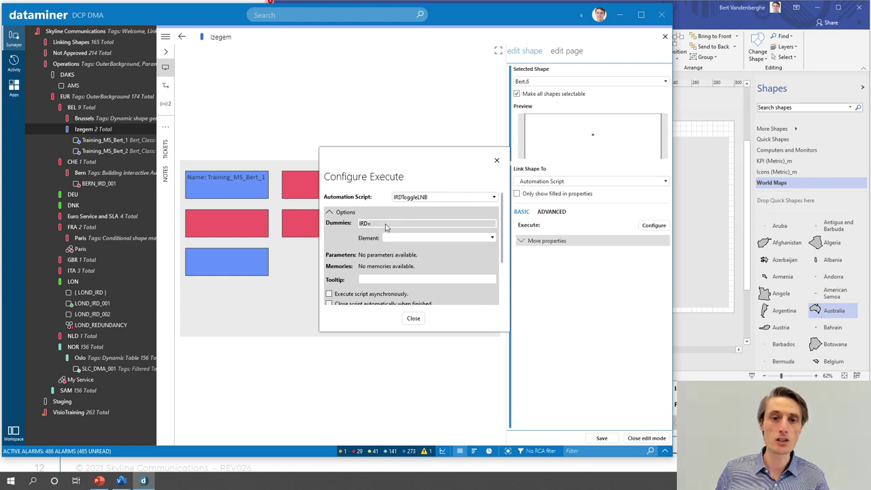
pyautogui.click(491, 238)
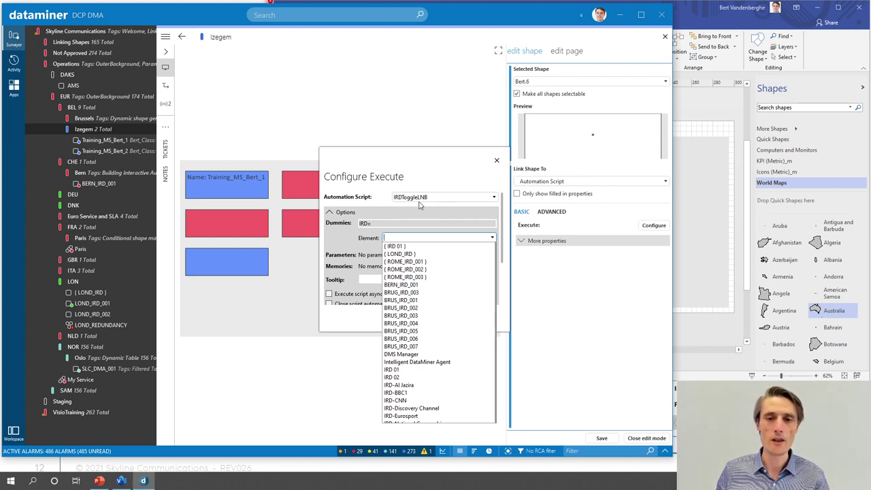
pyautogui.click(422, 293)
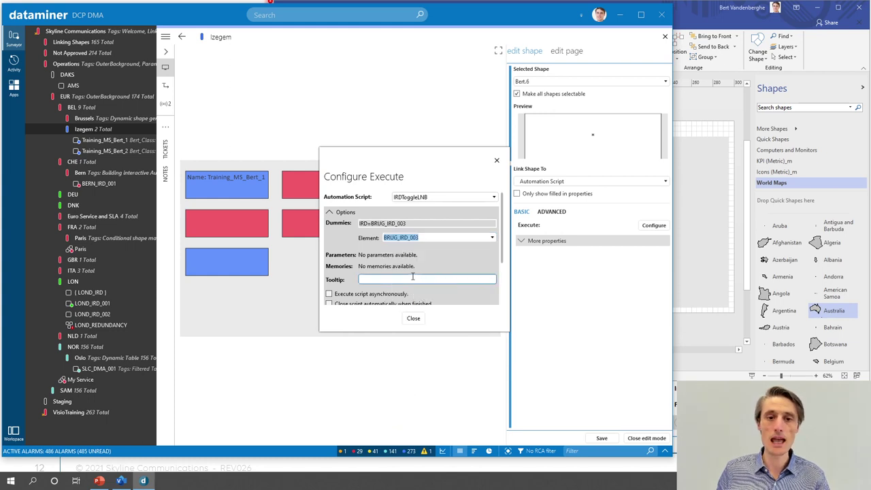
pyautogui.scroll(-3, 412, 276)
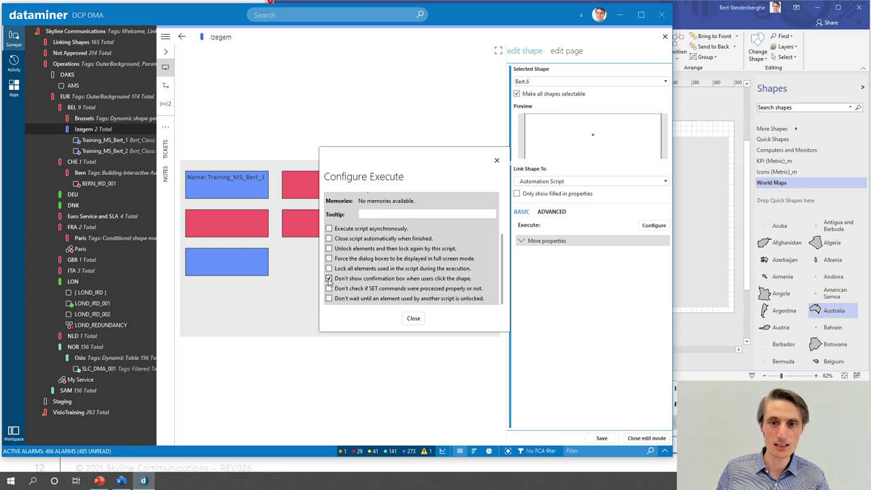
pyautogui.click(413, 318)
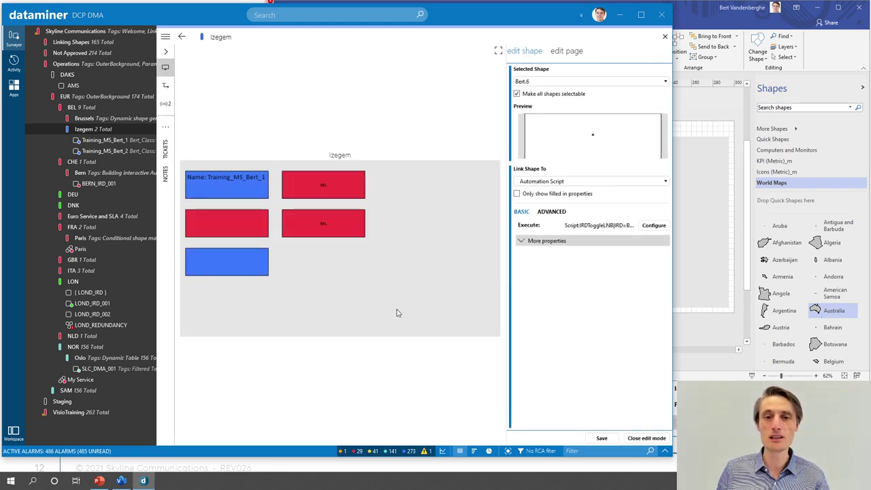
pyautogui.click(601, 437)
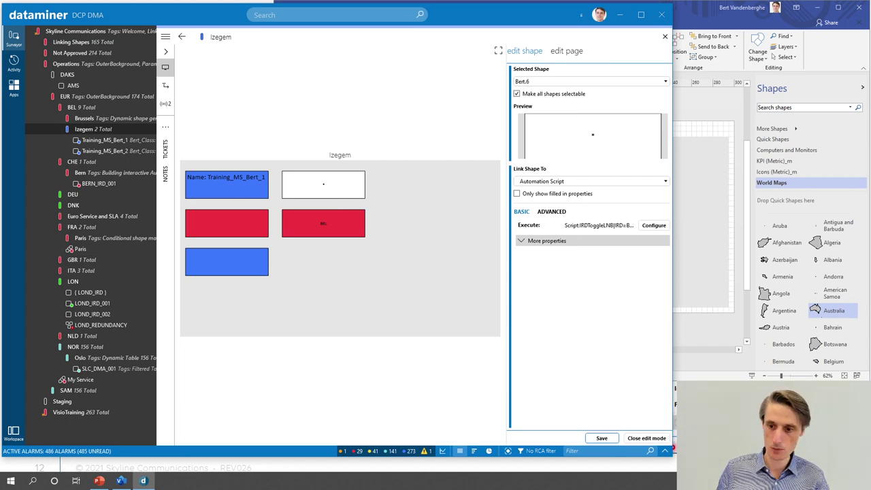
# Step: Show the information events in the alarm list and leave edit mode
pyautogui.click(136, 450)
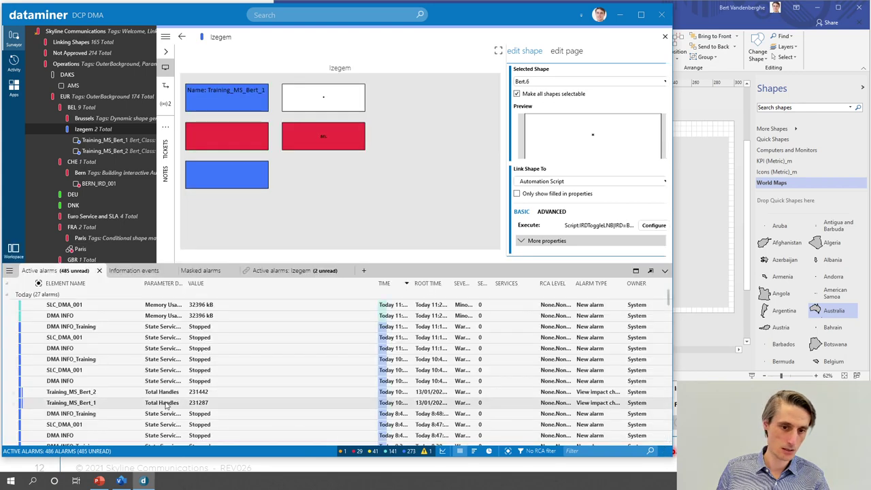
pyautogui.click(129, 271)
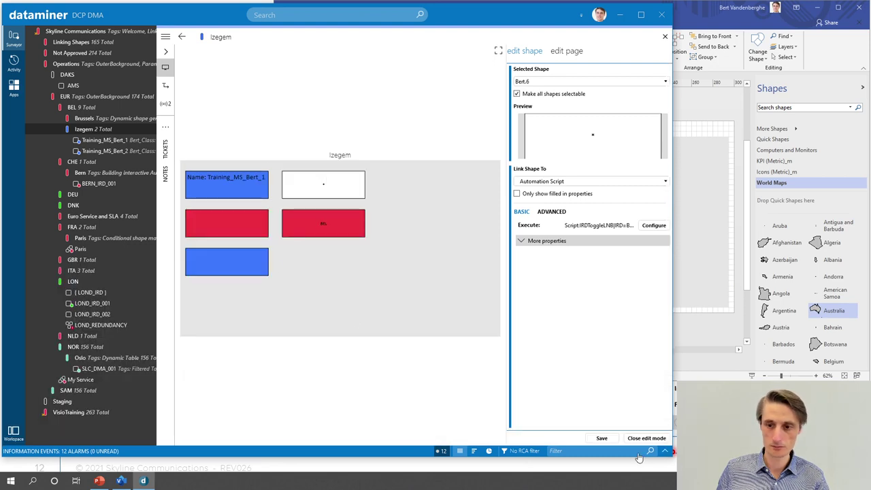
pyautogui.click(643, 438)
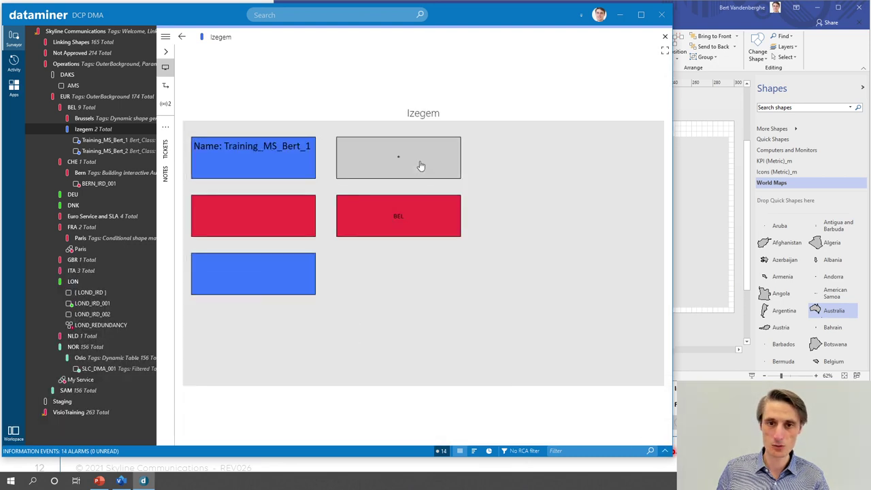
# Step: Run the IRDToggleLNB script from its shape and check the information events for the resulting set
pyautogui.click(420, 166)
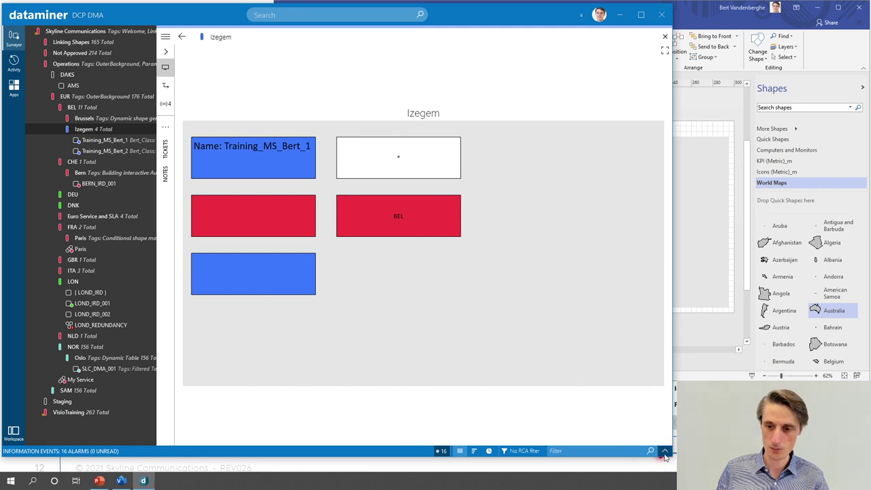
pyautogui.click(664, 450)
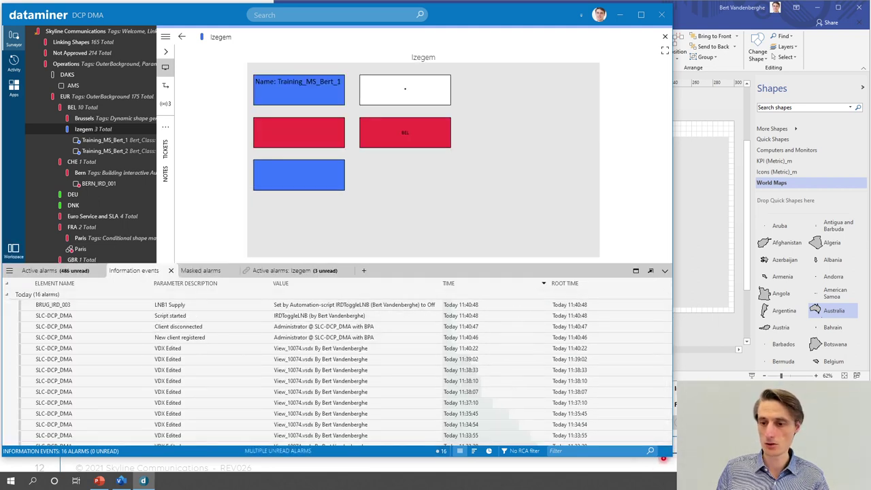
pyautogui.click(665, 271)
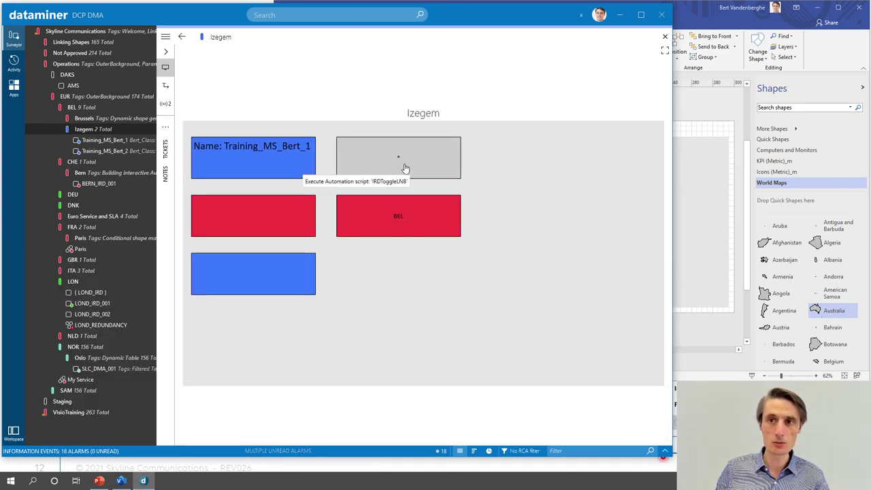
# Step: In Visio, replace the text of the script-linked rectangle with SET and save the drawing
pyautogui.hotkey('alt', 'Tab')
pyautogui.click(562, 158)
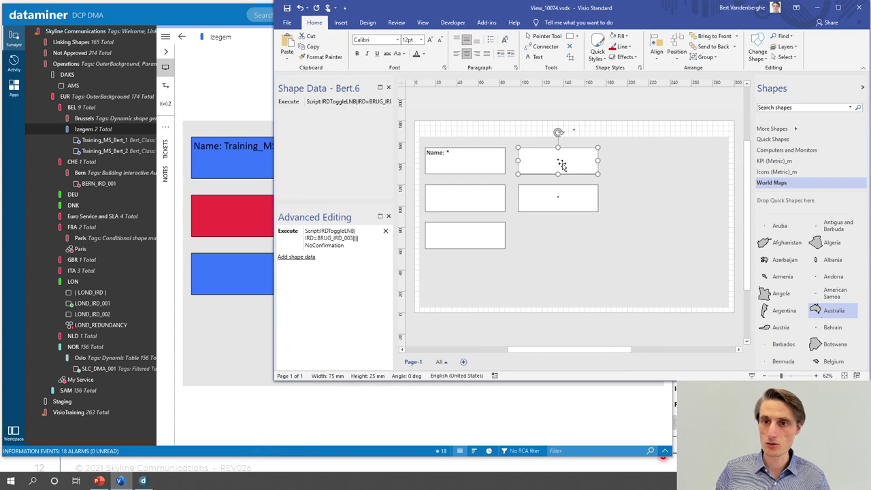
pyautogui.click(559, 164)
pyautogui.keyDown('ctrl'); pyautogui.scroll(3, 568, 173); pyautogui.keyUp('ctrl')
pyautogui.write('SET')
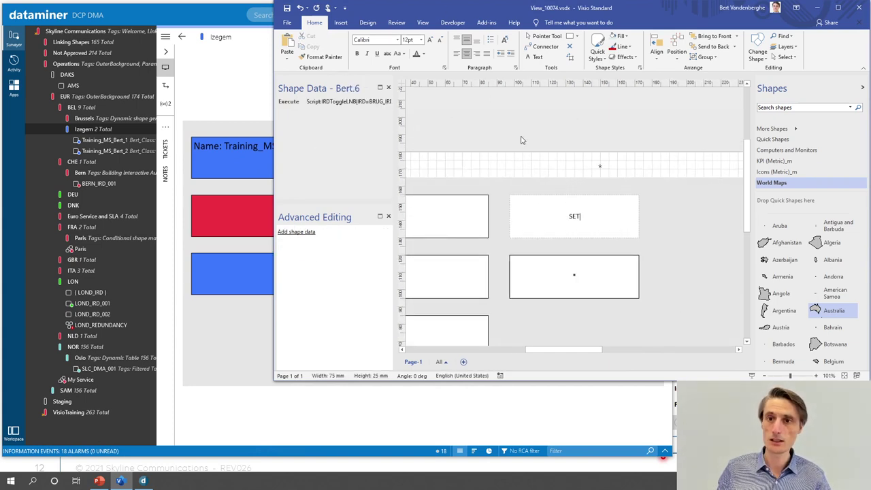
pyautogui.click(520, 141)
pyautogui.keyDown('ctrl'); pyautogui.scroll(-3, 519, 141); pyautogui.keyUp('ctrl')
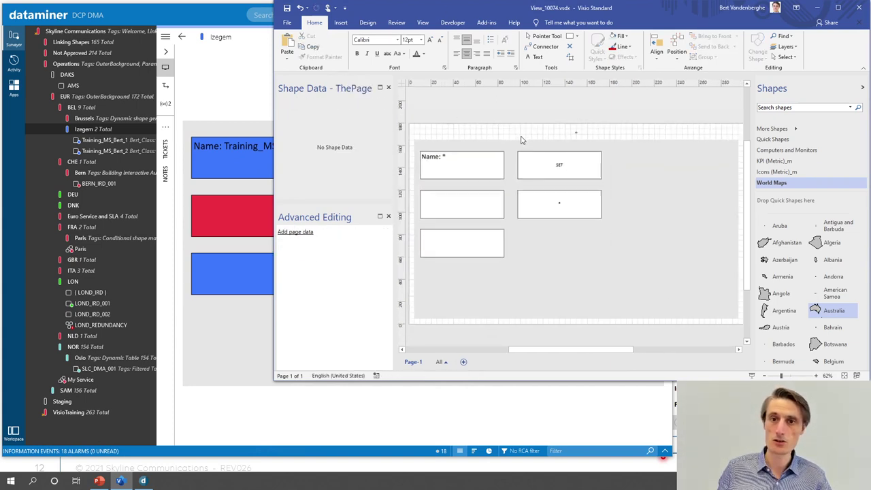
pyautogui.click(287, 8)
# Step: Back in DataMiner, run the script from the SET shape and check the information events
pyautogui.click(191, 38)
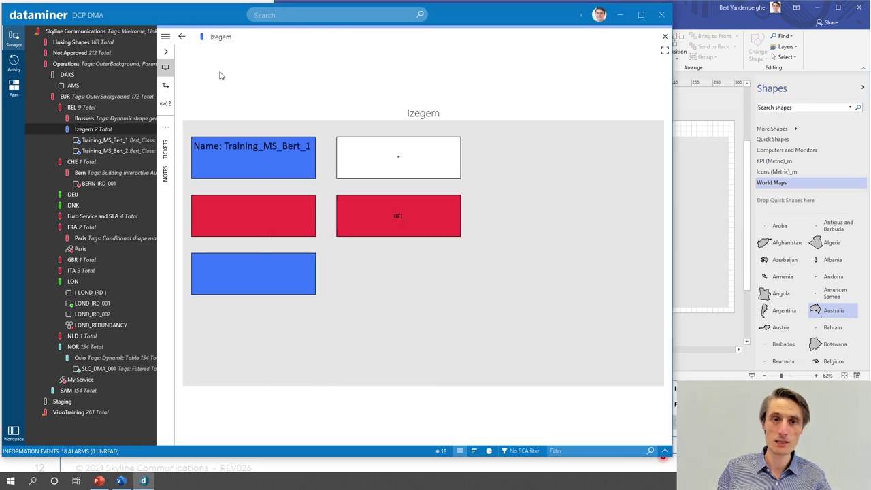
pyautogui.click(401, 162)
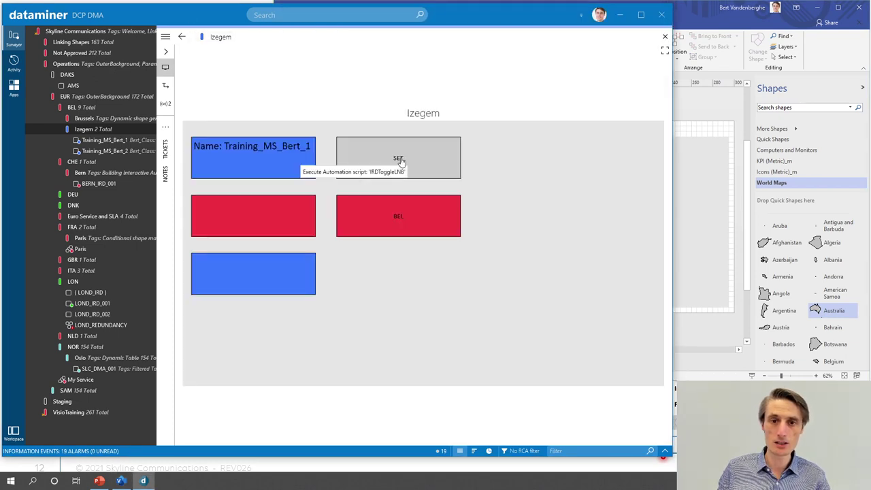
pyautogui.click(374, 449)
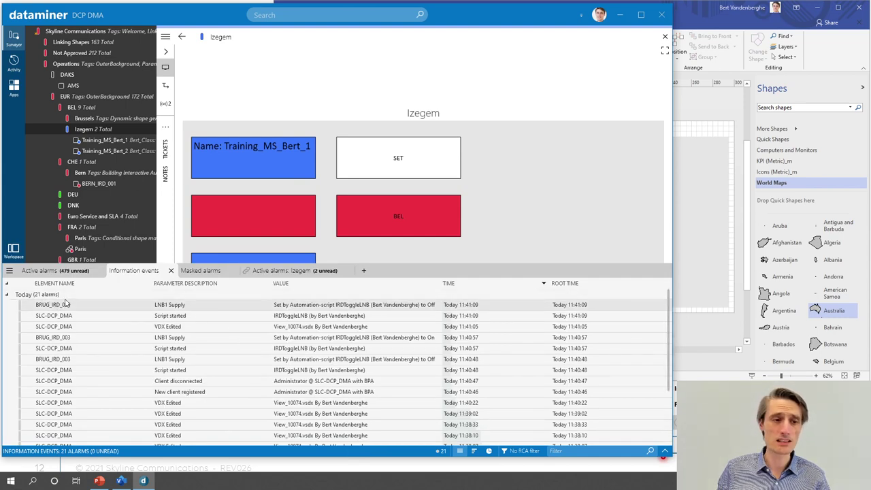
# Step: Enter edit mode and review the Execute options of the automation script linked to the SET shape
pyautogui.rightClick(513, 165)
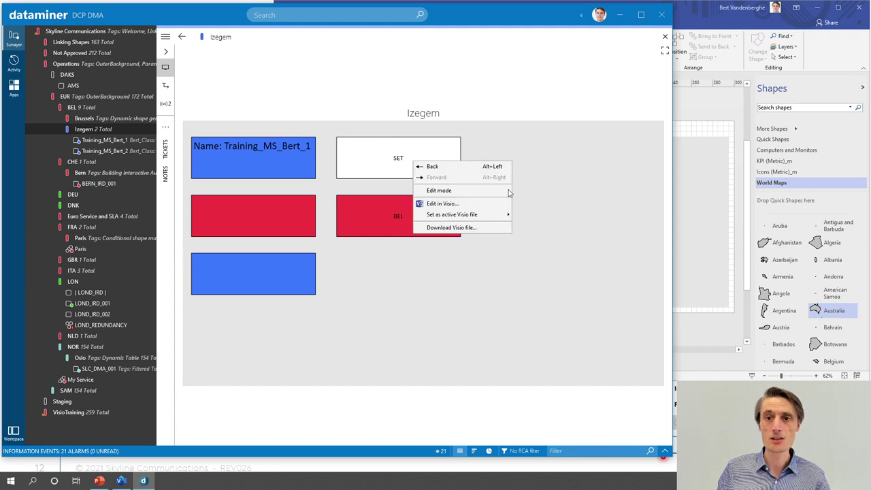
pyautogui.click(462, 193)
pyautogui.click(359, 194)
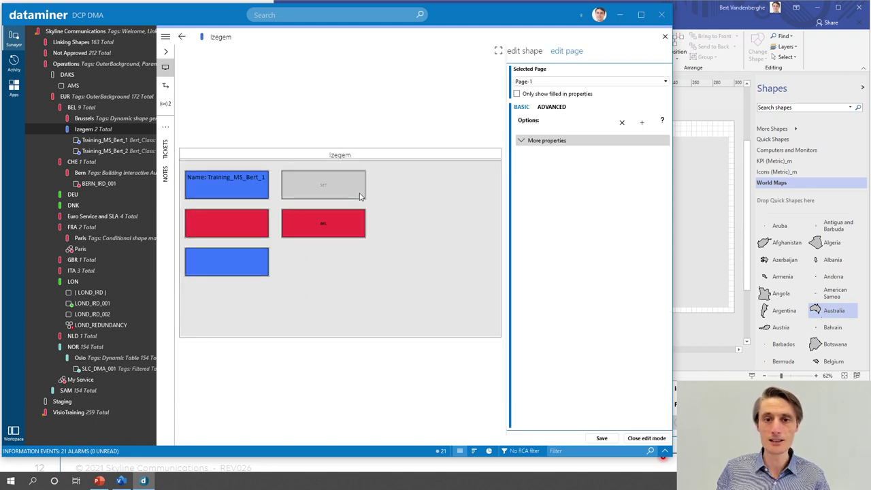
pyautogui.click(652, 226)
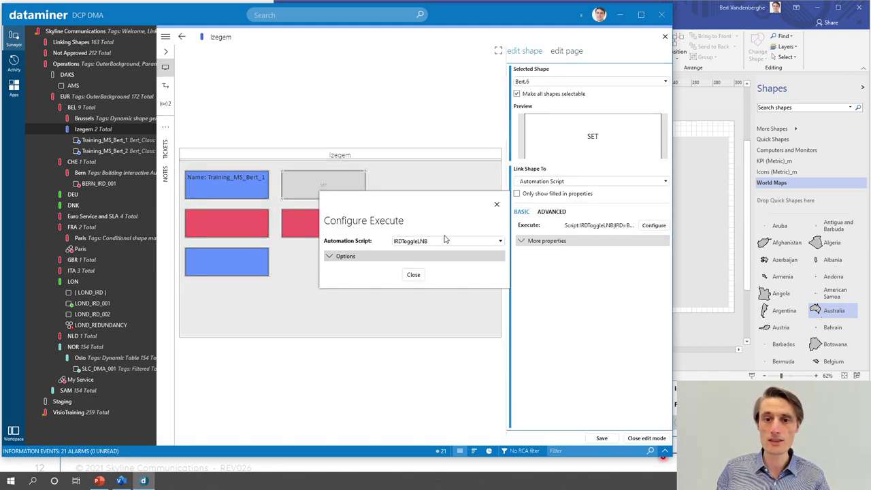
pyautogui.click(438, 243)
pyautogui.click(374, 248)
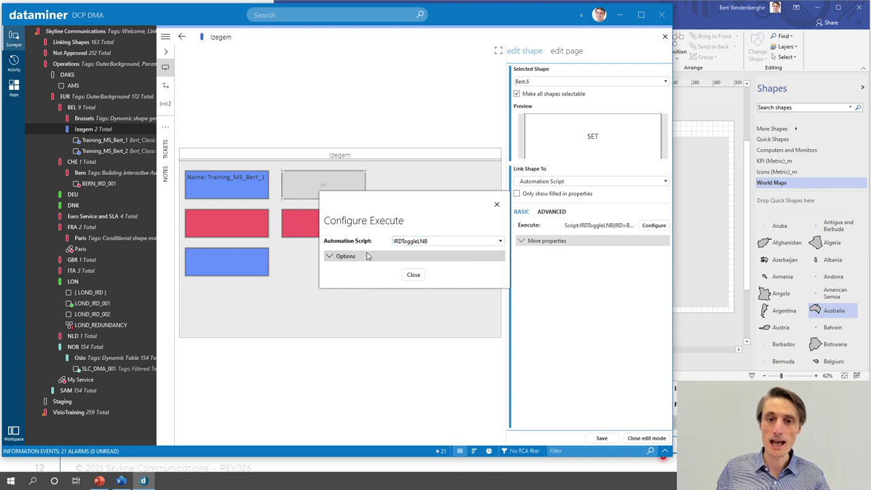
pyautogui.click(351, 257)
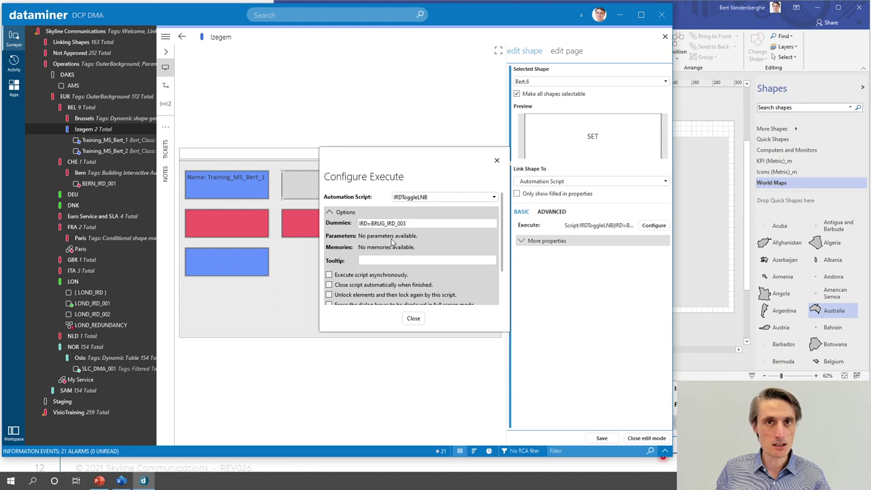
pyautogui.scroll(-2, 392, 243)
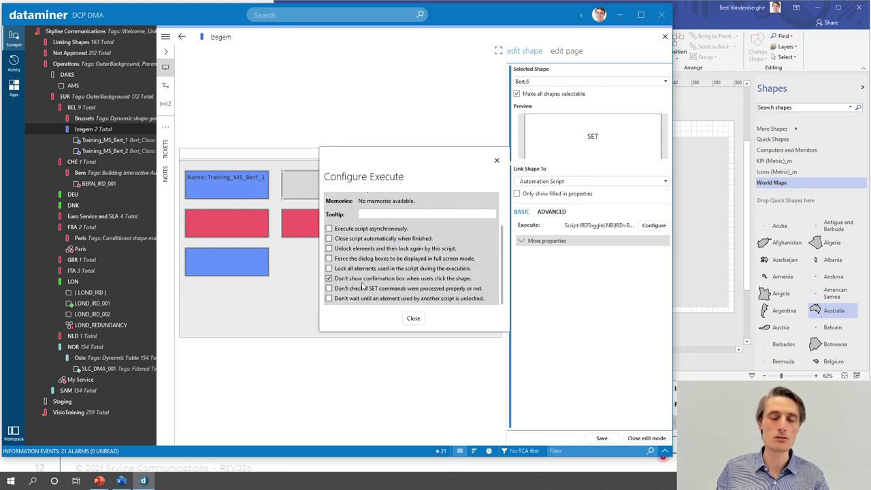
pyautogui.click(412, 320)
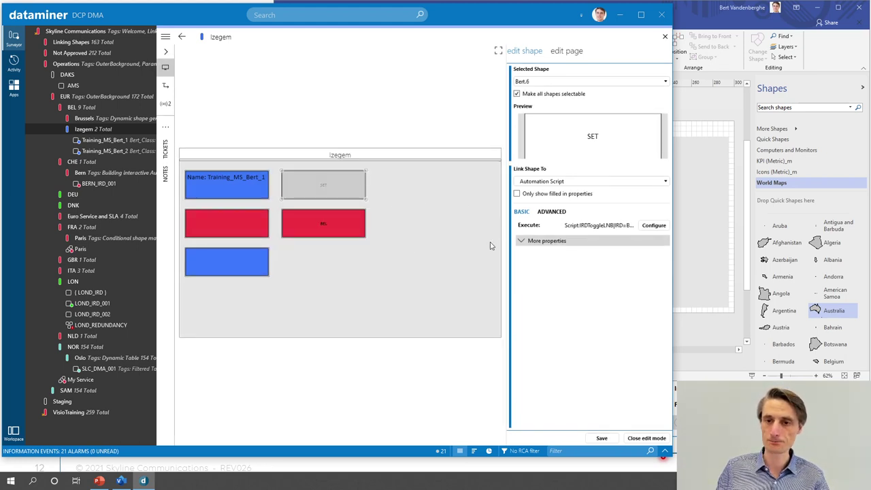
# Step: In Visio, duplicate the view-linked rectangle directly below itself and save the drawing
pyautogui.click(705, 17)
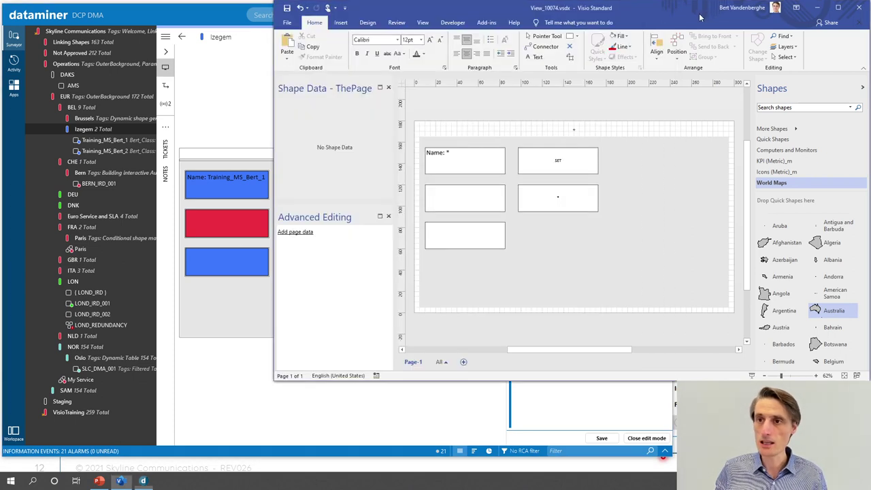
pyautogui.click(580, 202)
pyautogui.moveTo(580, 210); pyautogui.dragTo(575, 242)
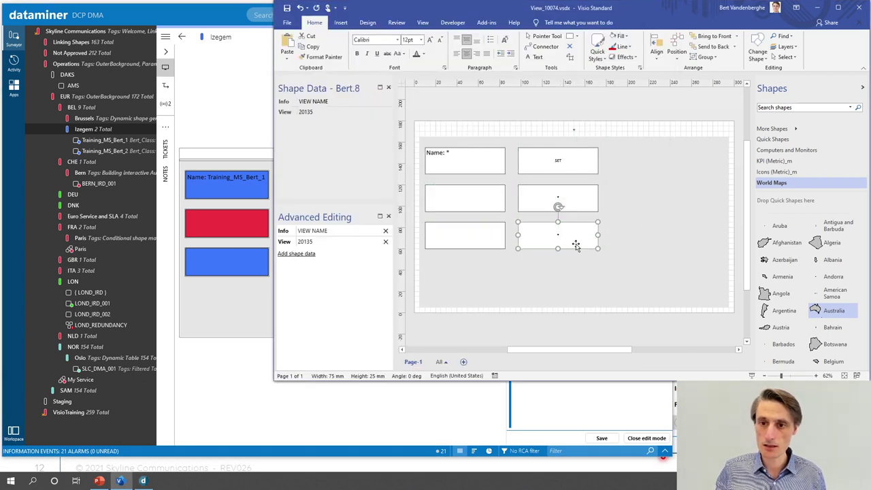
pyautogui.click(605, 240)
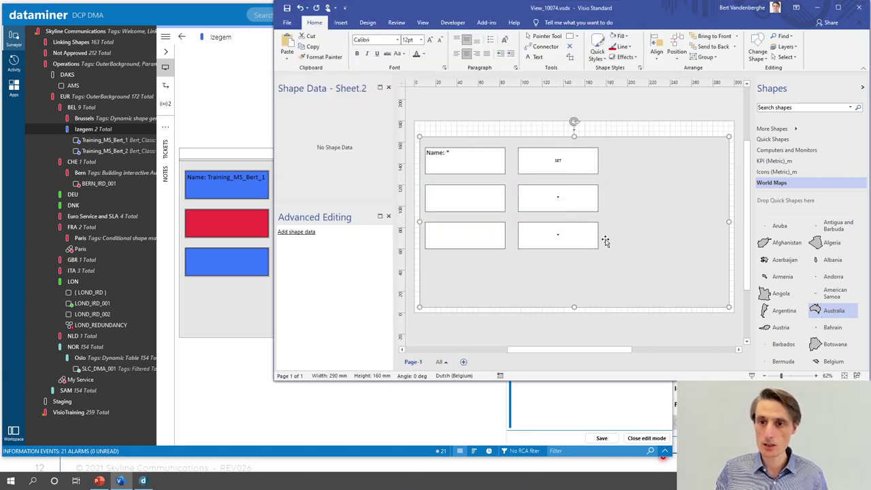
pyautogui.click(287, 7)
pyautogui.click(203, 39)
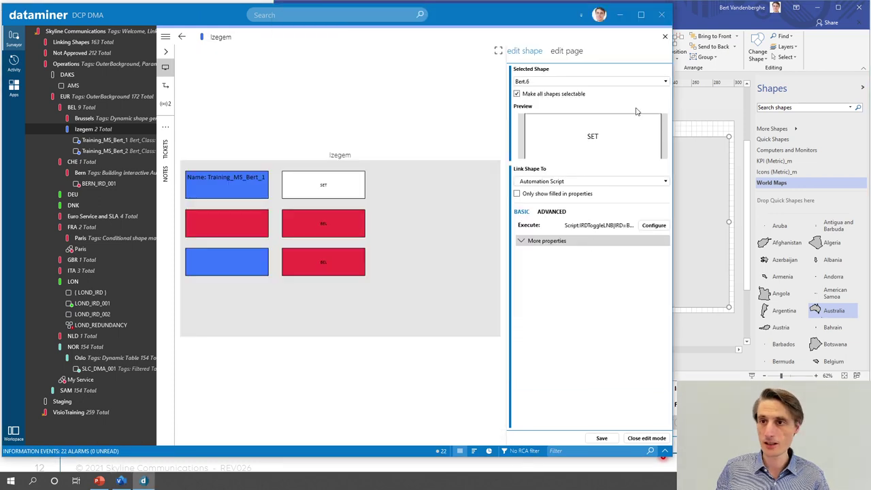
pyautogui.click(353, 266)
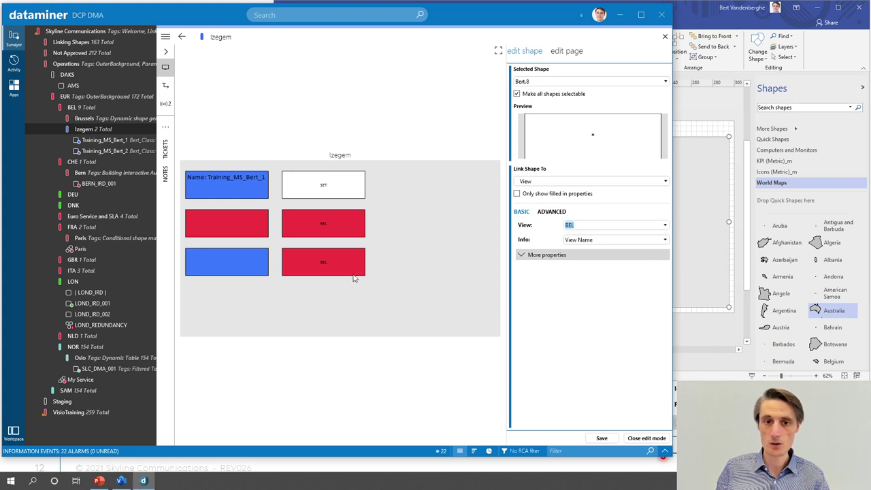
pyautogui.click(665, 226)
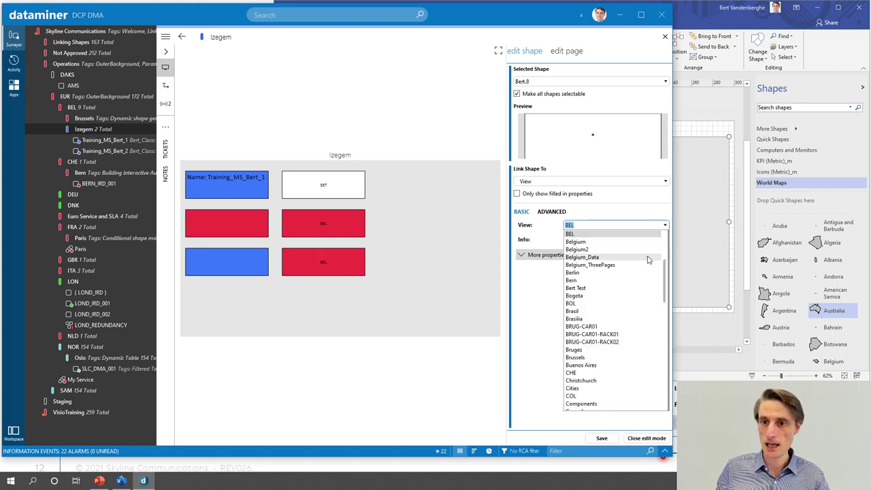
pyautogui.click(552, 181)
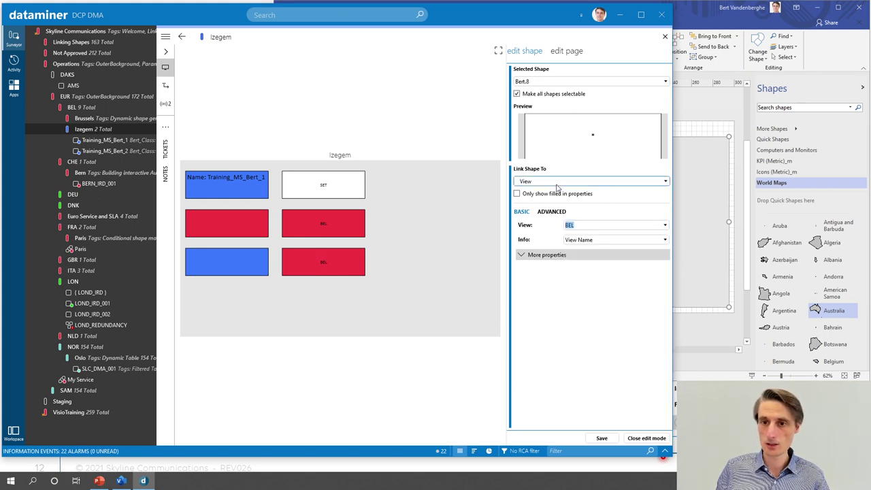
pyautogui.click(552, 181)
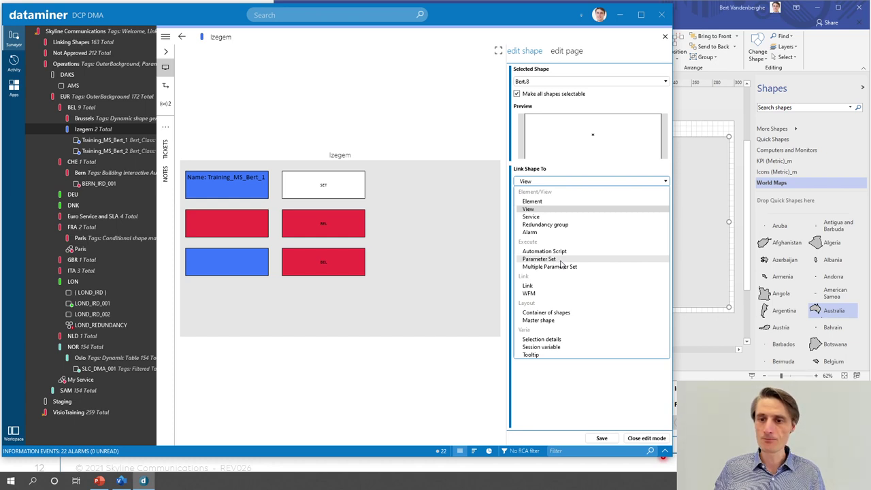
pyautogui.click(534, 286)
pyautogui.click(638, 226)
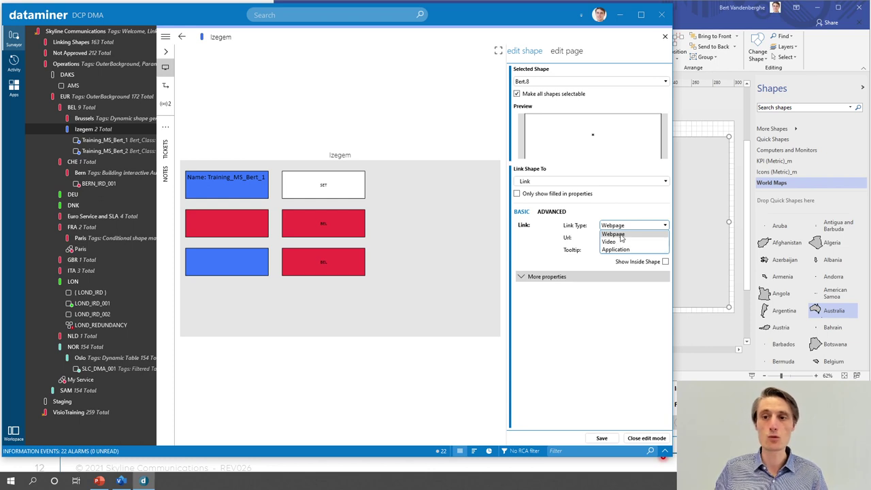
pyautogui.click(620, 235)
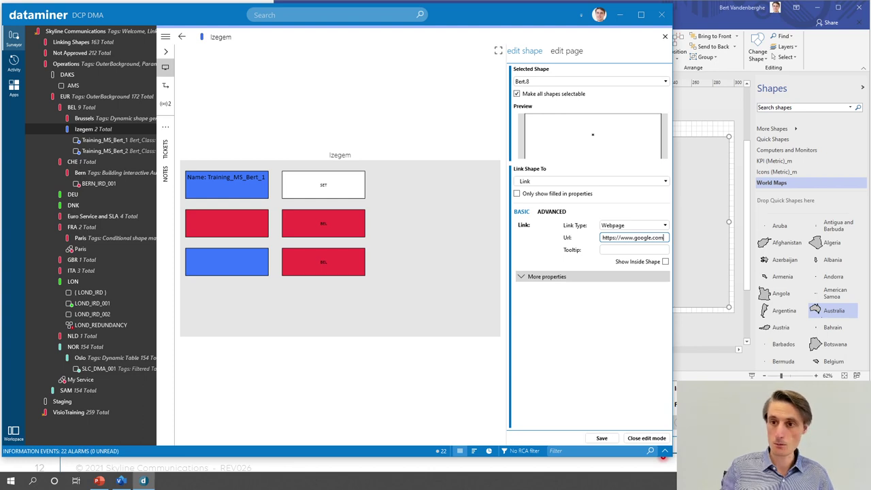
pyautogui.click(602, 438)
pyautogui.click(647, 439)
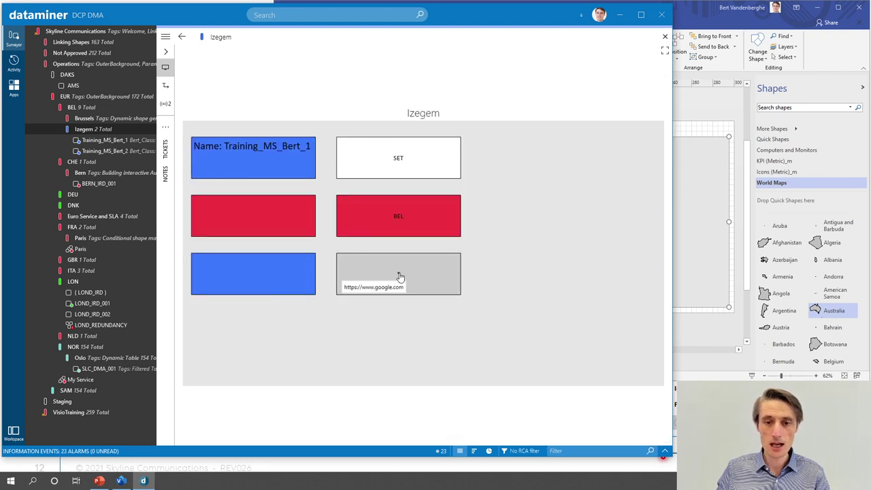
# Step: In Visio, replace the text of the webpage-linked rectangle with Google and save the drawing
pyautogui.click(685, 16)
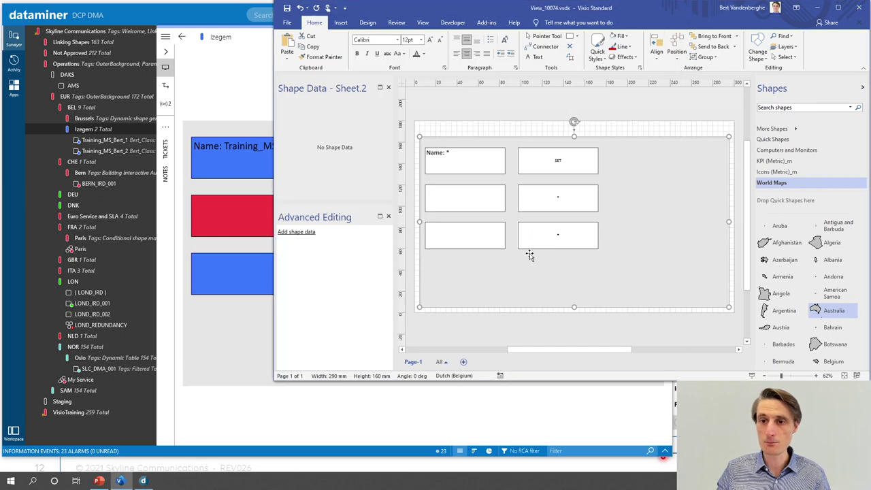
pyautogui.click(556, 235)
pyautogui.scroll(3, 561, 242)
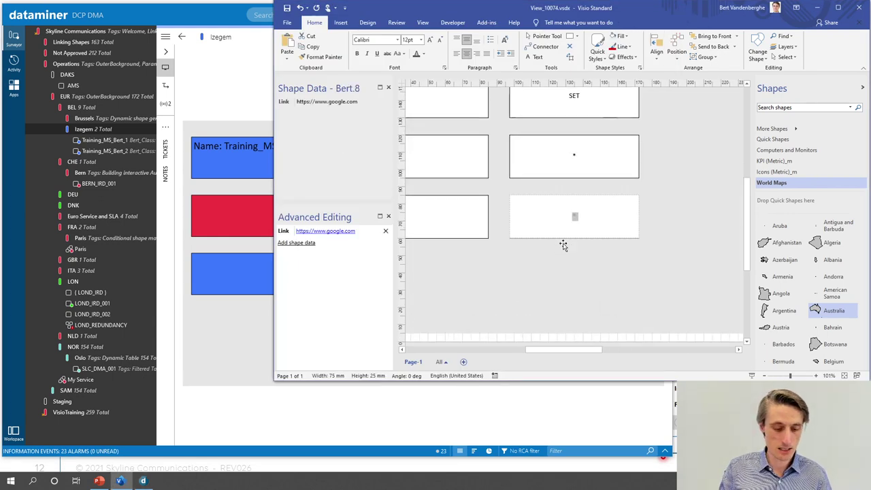
pyautogui.write('Goog')
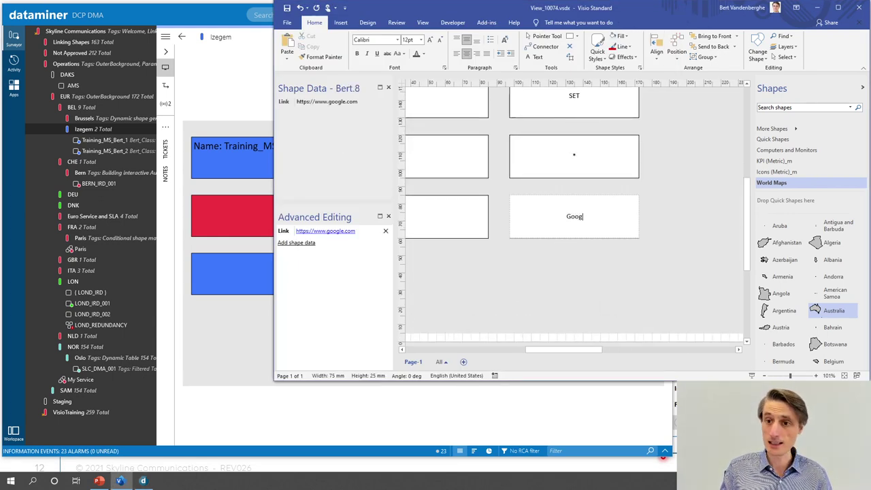
pyautogui.write('le')
pyautogui.scroll(1, 572, 204)
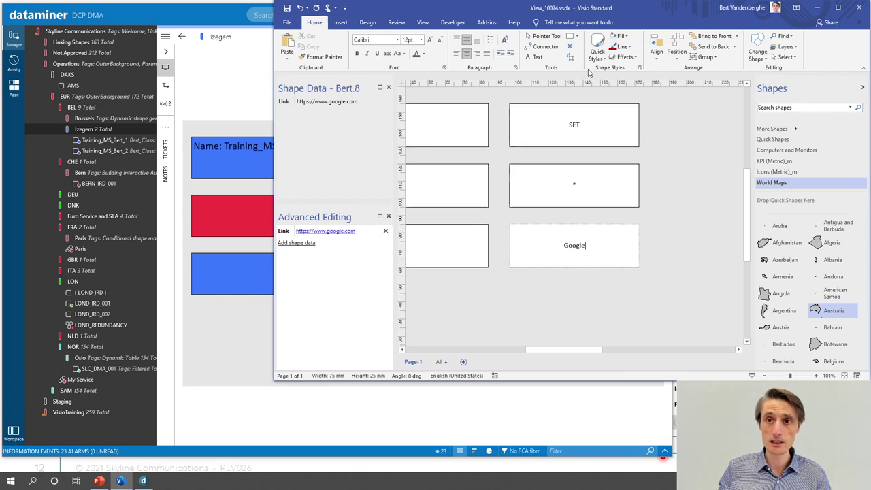
pyautogui.click(286, 8)
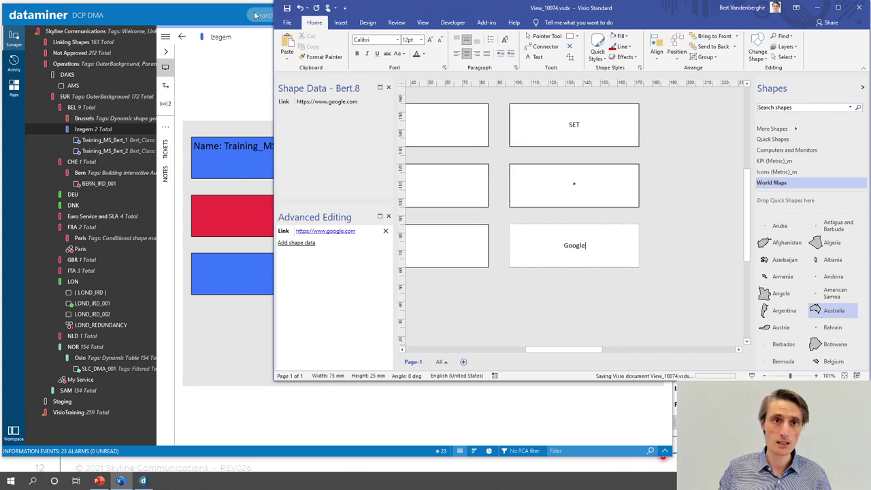
# Step: Back in DataMiner, test the webpage link from the Google shape and close the browser window it opens
pyautogui.click(209, 20)
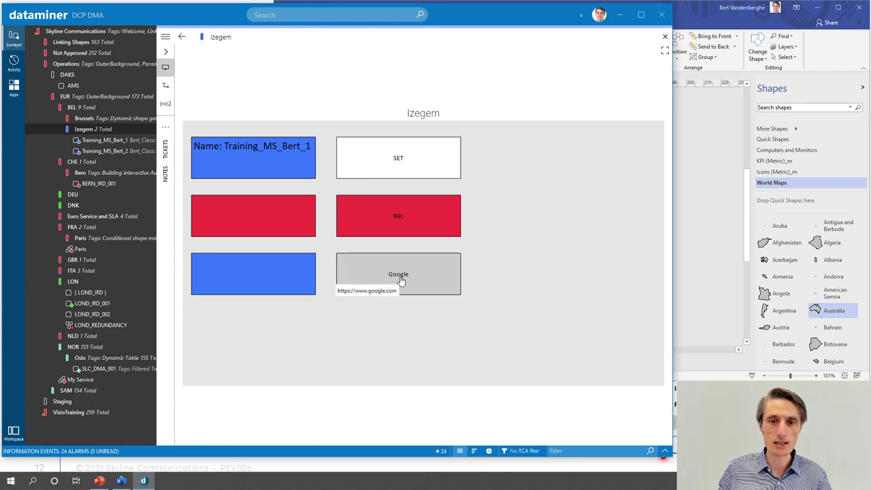
pyautogui.click(401, 280)
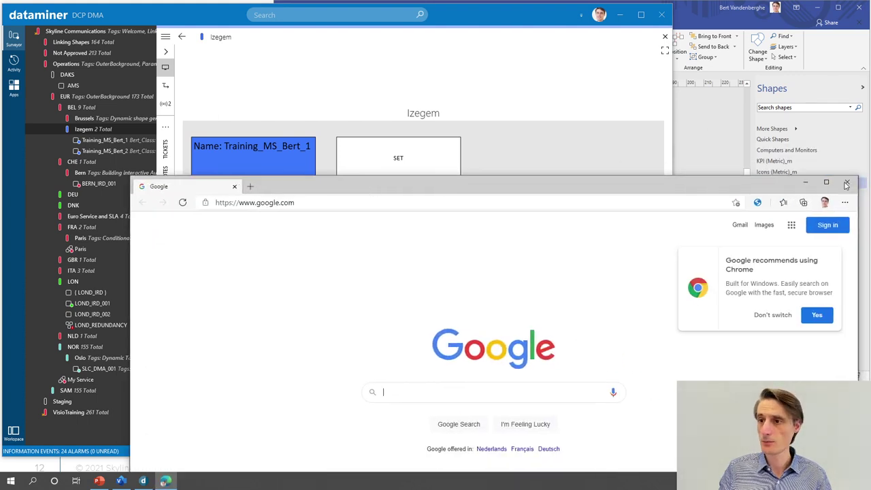
pyautogui.click(850, 182)
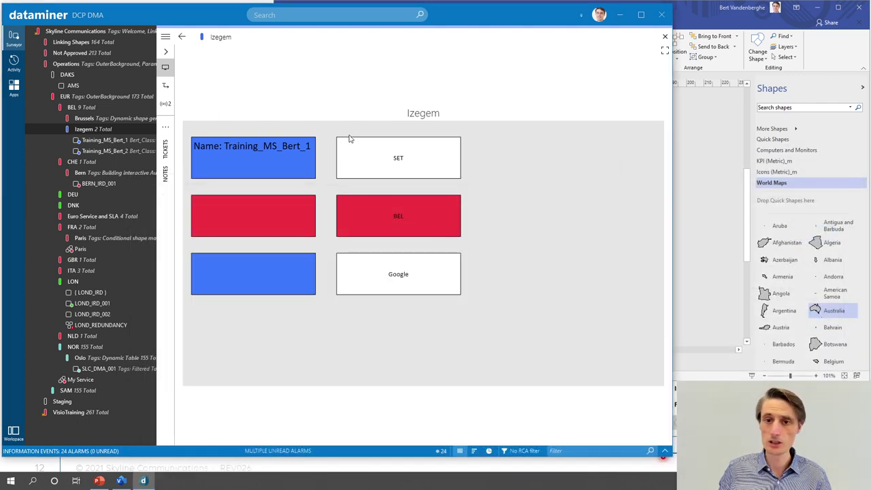
pyautogui.click(696, 14)
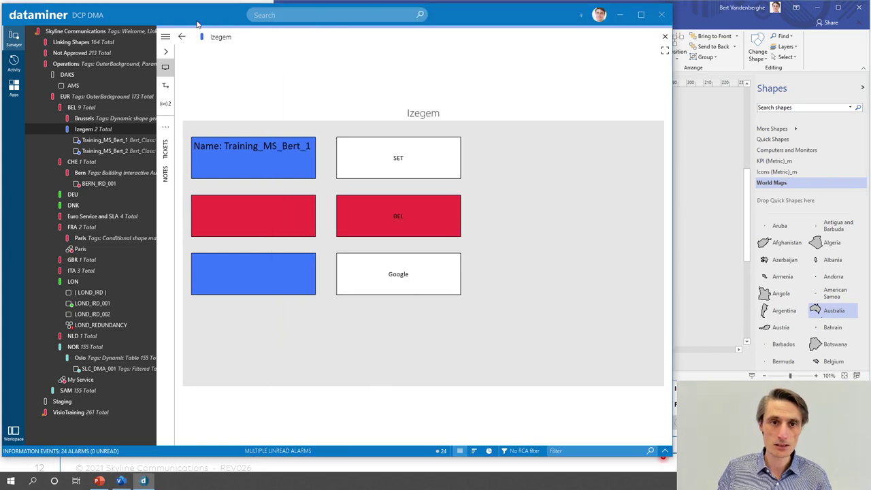
pyautogui.click(218, 31)
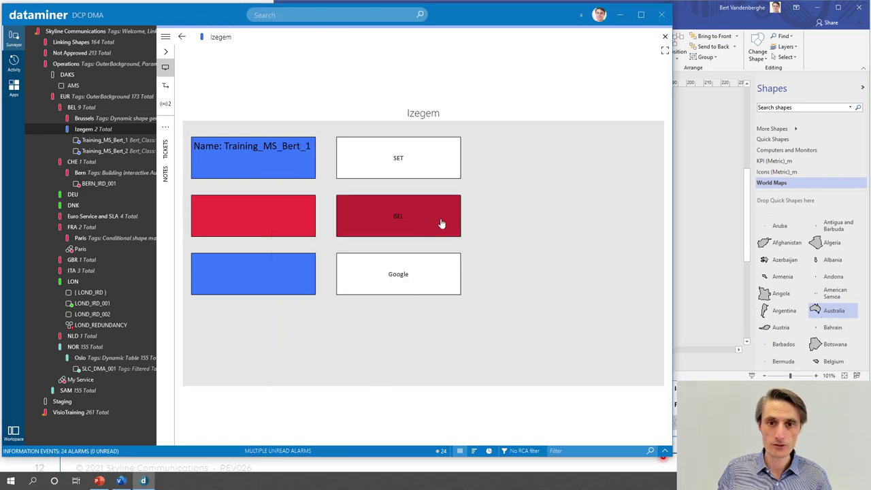
# Step: In edit mode, turn on Show Inside Shape for the Google shape's webpage link, save, and leave edit mode
pyautogui.rightClick(469, 246)
pyautogui.click(437, 273)
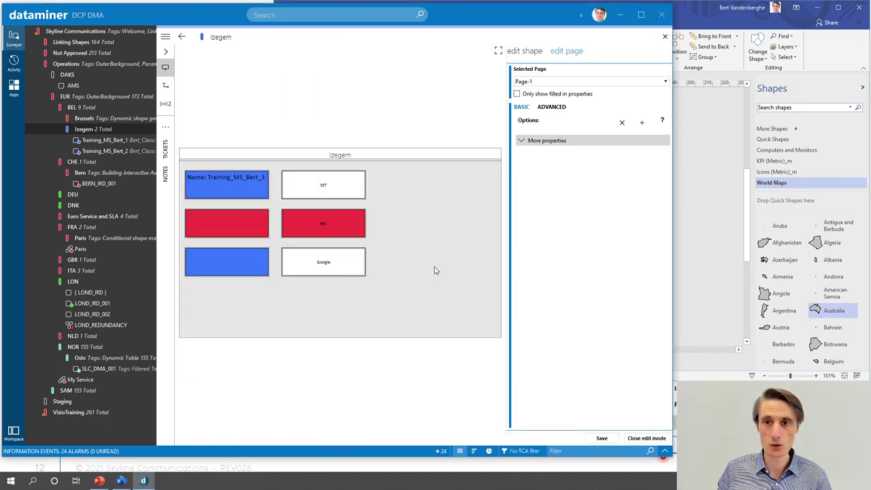
pyautogui.click(349, 260)
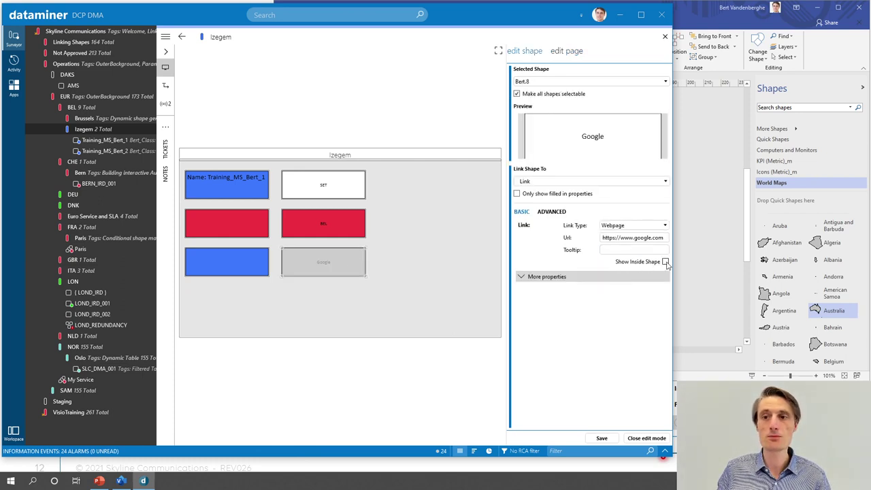
pyautogui.click(616, 441)
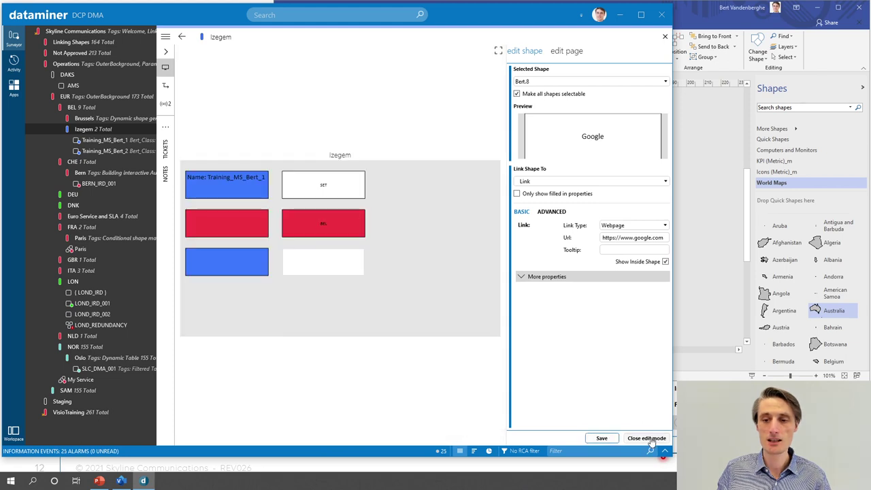
pyautogui.click(649, 439)
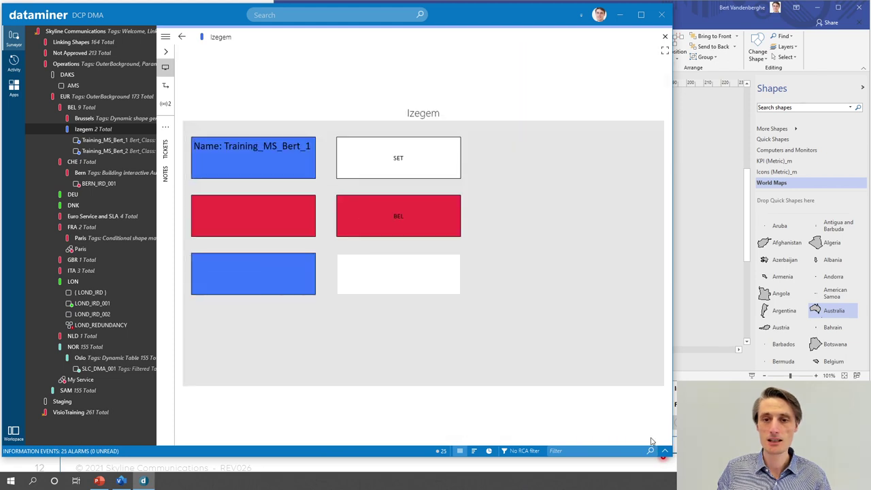
# Step: In Visio, enlarge the Google rectangle to about 187.5 mm wide and 73 mm high, and save the drawing
pyautogui.click(694, 19)
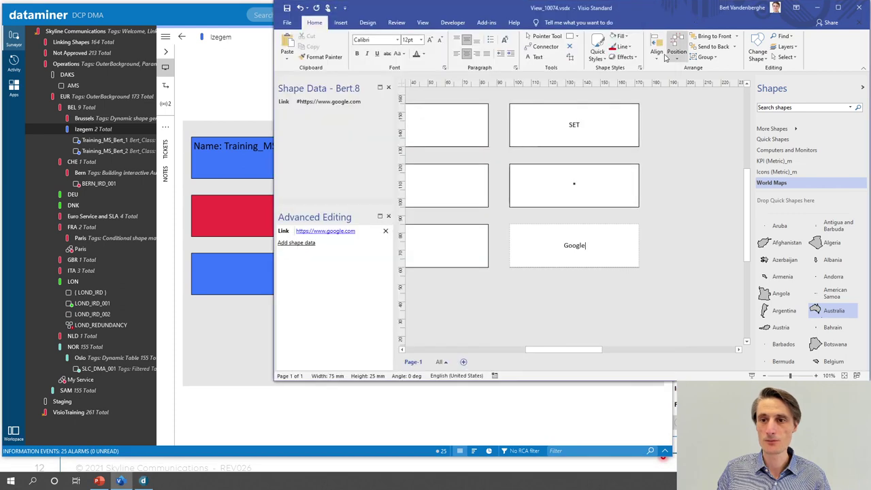
pyautogui.click(843, 375)
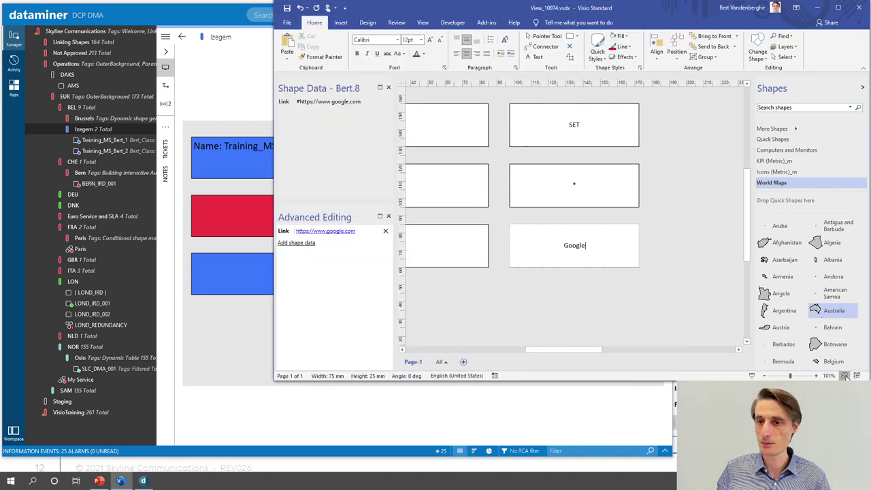
pyautogui.click(598, 259)
pyautogui.click(573, 234)
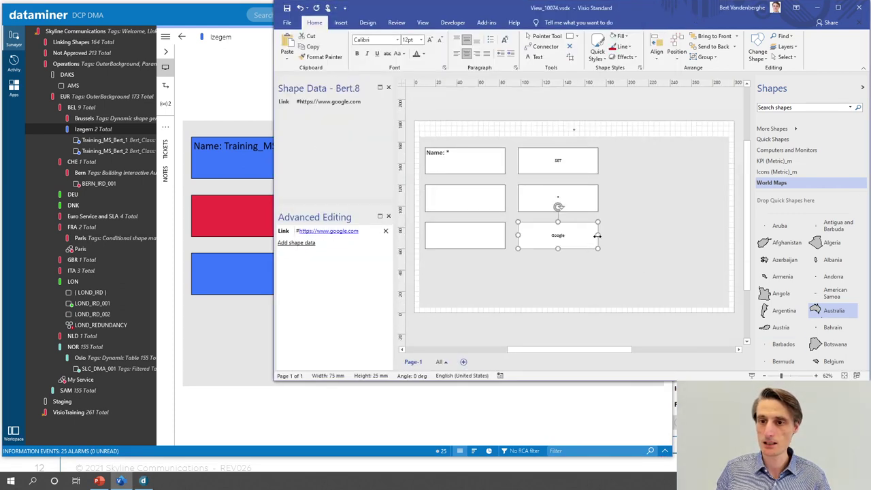
pyautogui.moveTo(597, 234); pyautogui.dragTo(717, 234)
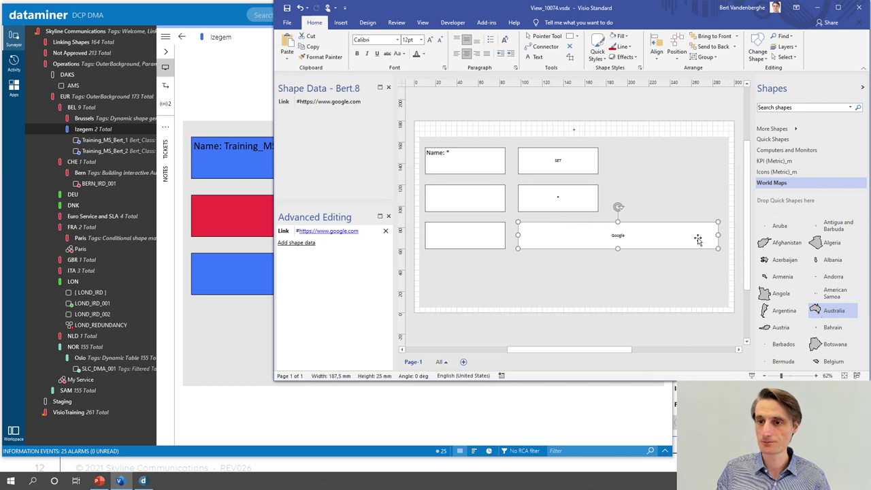
pyautogui.moveTo(618, 248); pyautogui.dragTo(622, 299)
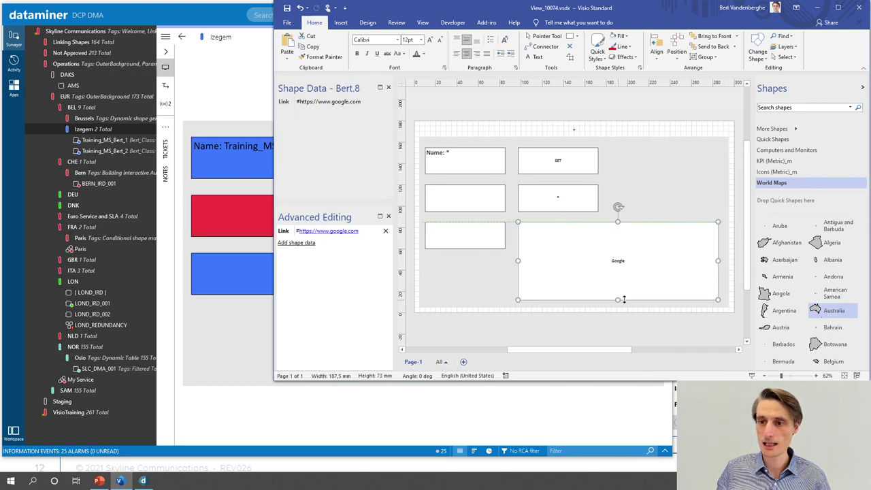
pyautogui.click(286, 8)
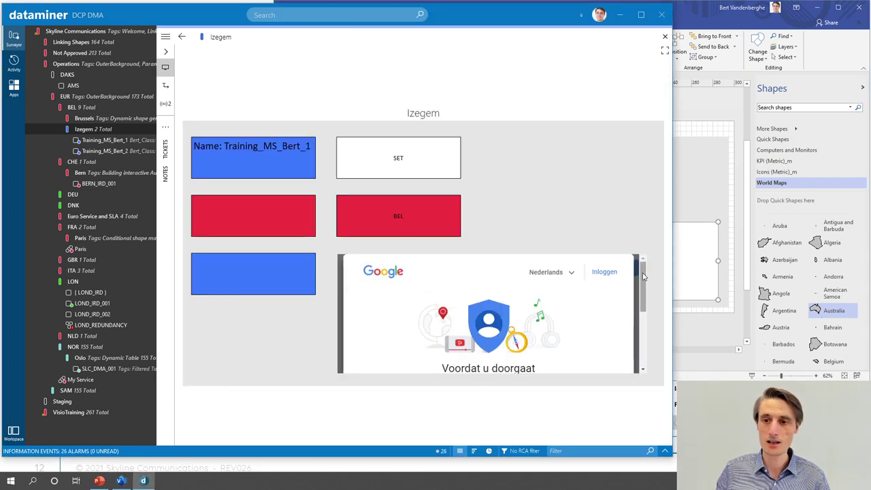
# Step: Back in DataMiner, accept the Google cookie consent inside the embedded webpage and try its search box
pyautogui.moveTo(646, 276); pyautogui.dragTo(625, 338)
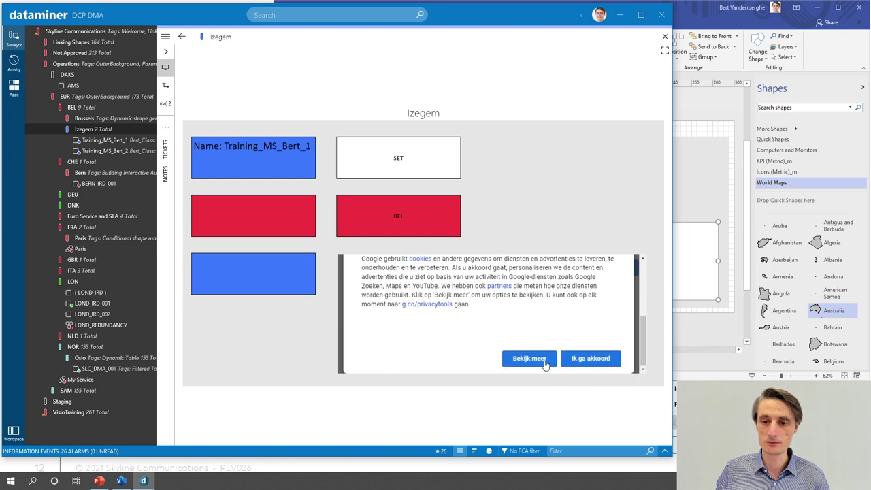
pyautogui.click(577, 360)
pyautogui.click(441, 343)
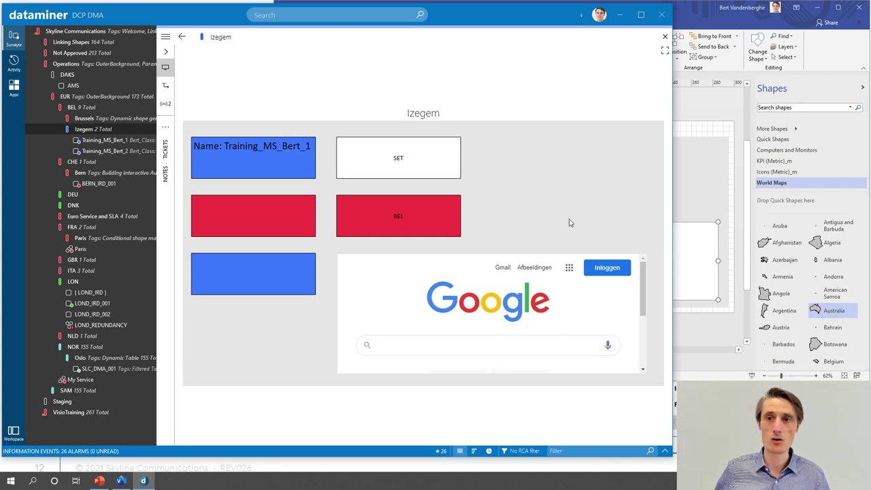
# Step: In Visio, add a second page, rename the two pages First and Advanced, and save the drawing
pyautogui.click(684, 16)
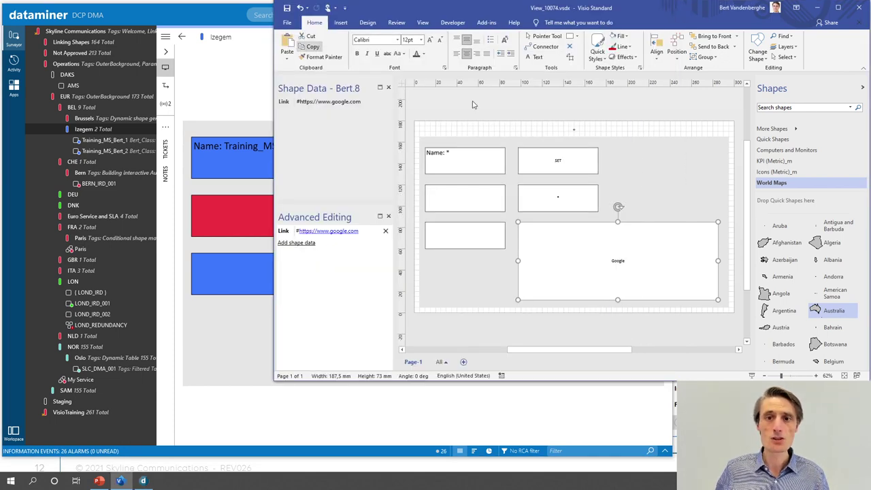
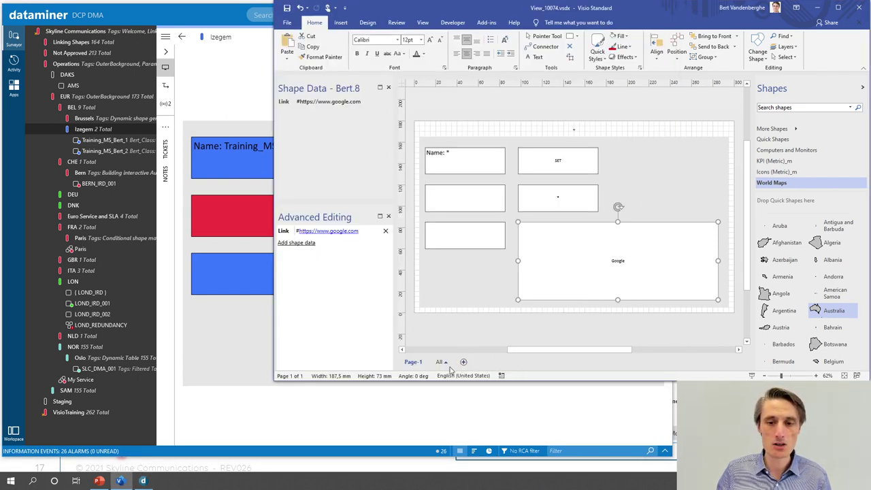
pyautogui.click(463, 362)
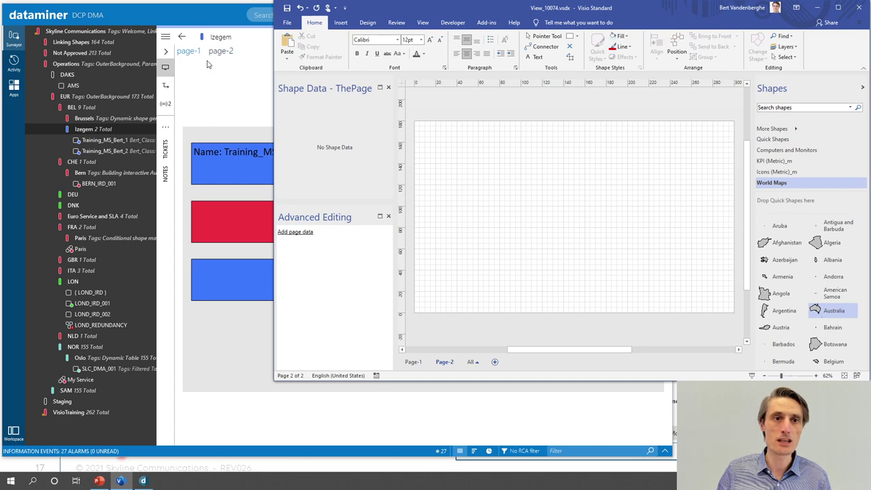
pyautogui.doubleClick(413, 362)
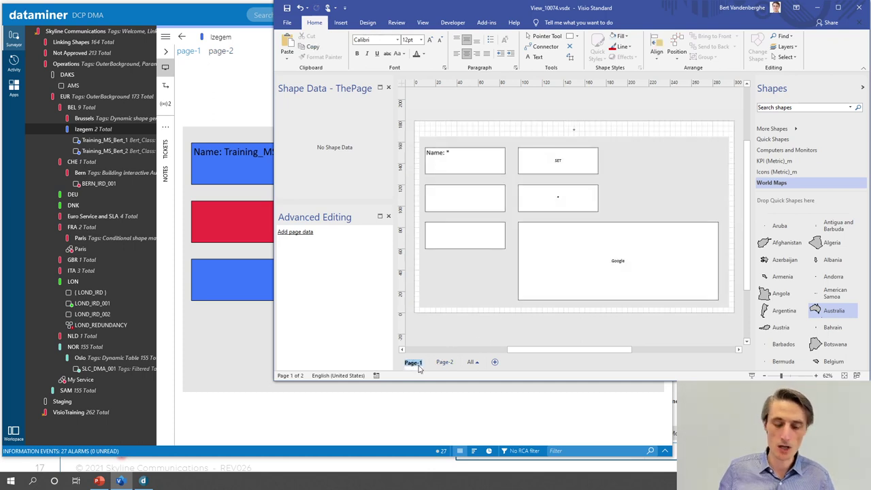
pyautogui.write('First')
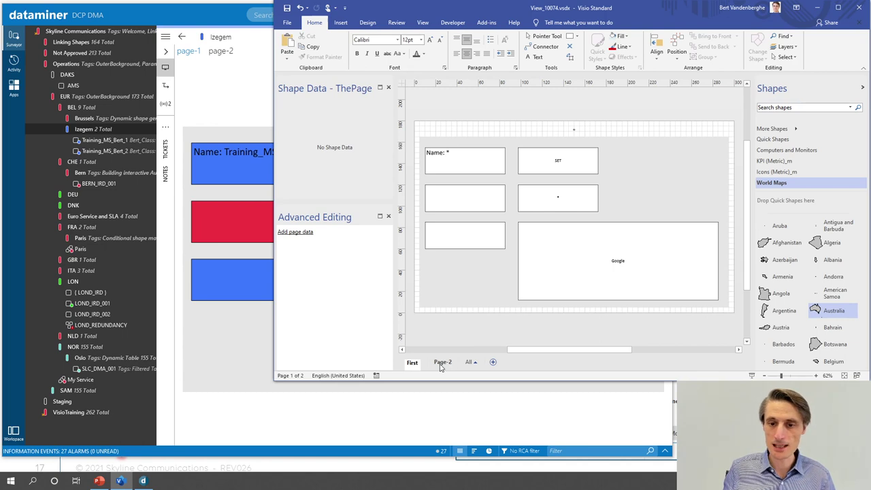
pyautogui.doubleClick(442, 362)
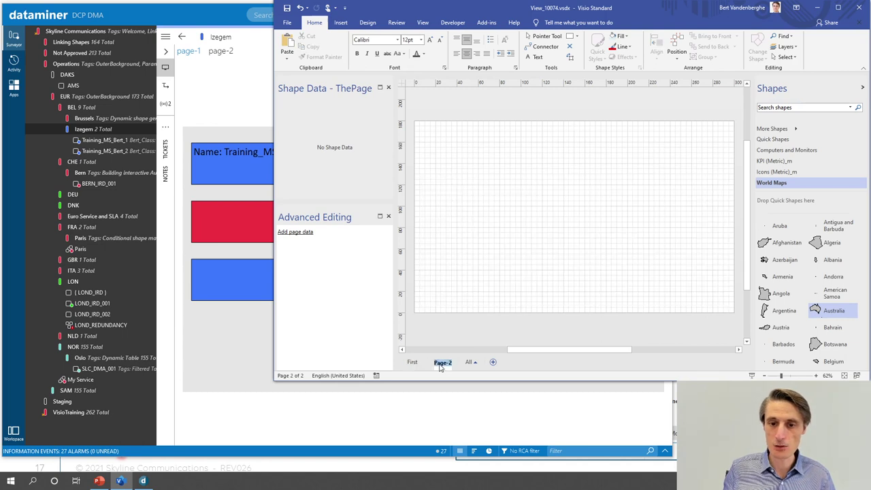
pyautogui.write('A')
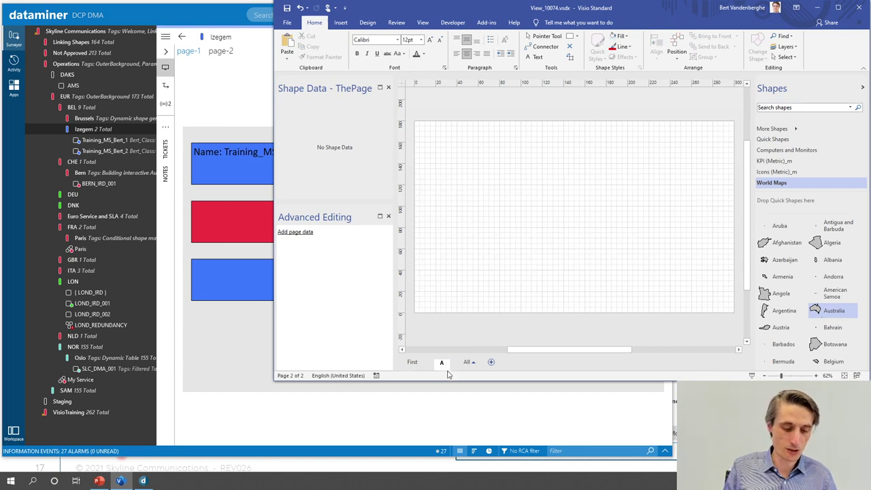
pyautogui.write('dvanced')
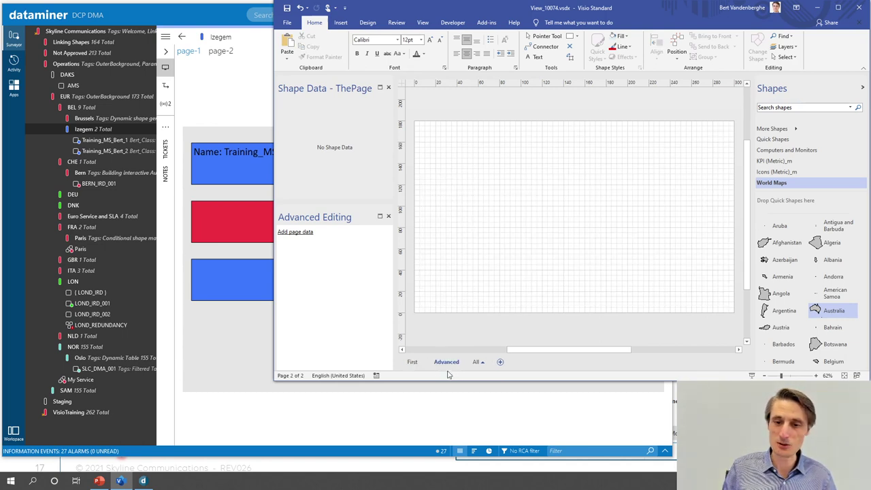
pyautogui.click(288, 8)
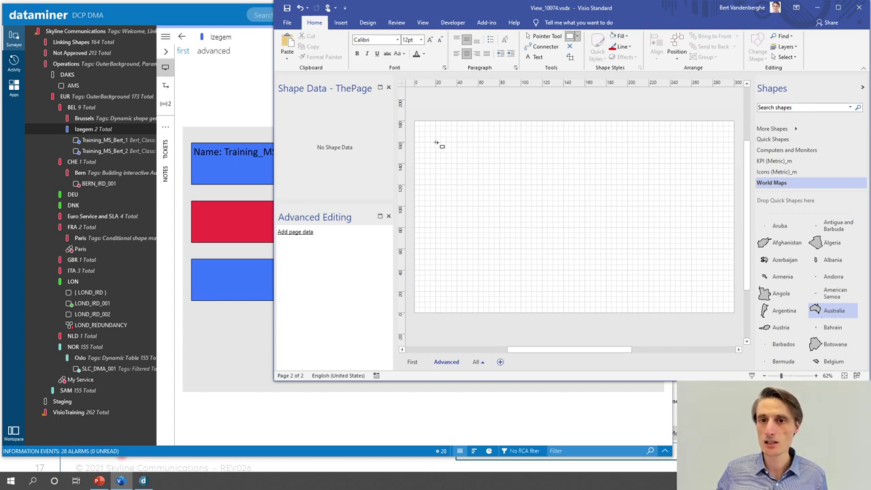
# Step: Draw a rectangle about 210 mm wide and 88 mm high in the upper part of the Advanced page
pyautogui.moveTo(436, 142)
pyautogui.mouseDown()
pyautogui.moveTo(476, 187)
pyautogui.moveTo(657, 191)
pyautogui.moveTo(660, 204)
pyautogui.mouseUp()
pyautogui.moveTo(547, 205); pyautogui.dragTo(549, 235)
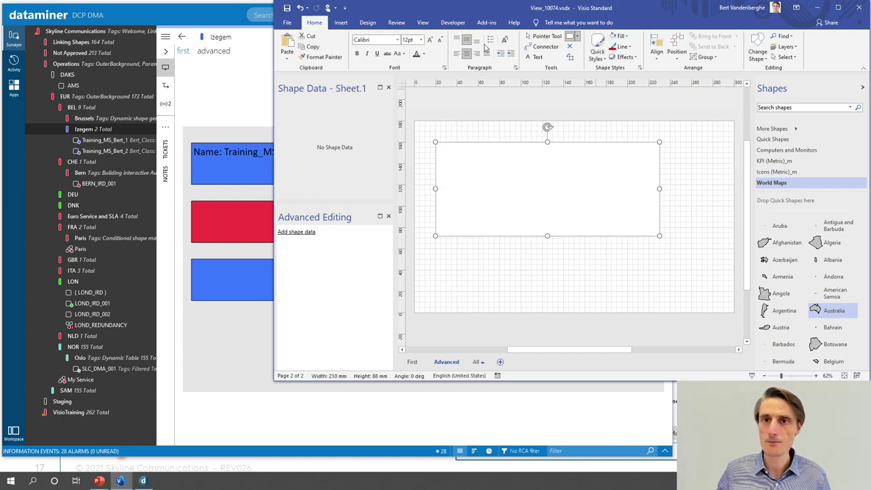
pyautogui.click(535, 56)
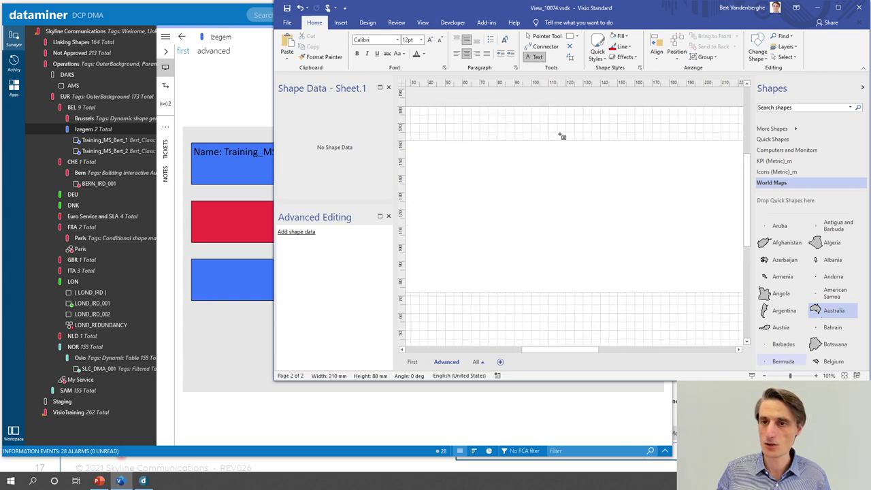
pyautogui.click(542, 121)
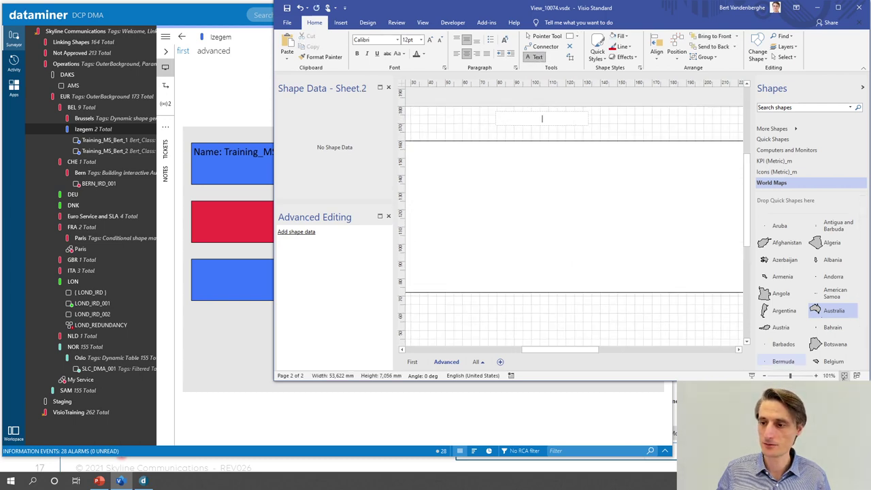
pyautogui.click(844, 375)
pyautogui.moveTo(435, 130); pyautogui.dragTo(660, 143)
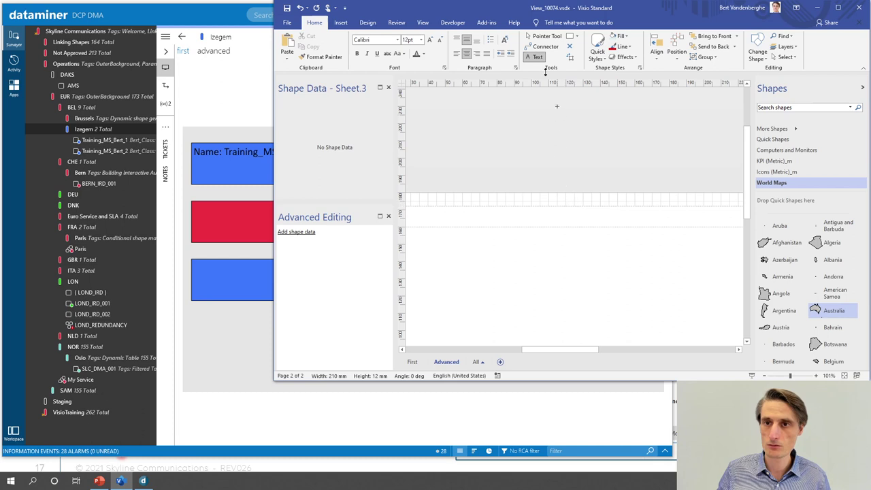
pyautogui.click(540, 36)
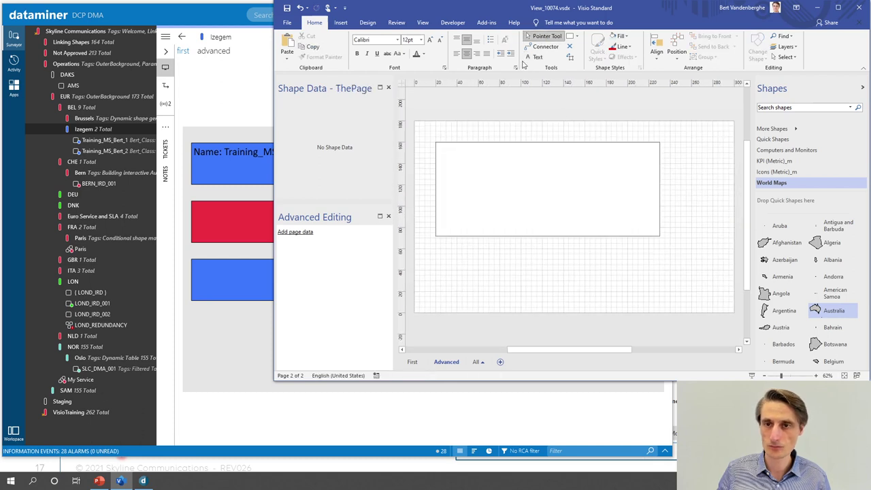
# Step: Add a text box about 210 mm wide and 20 mm high along the rectangle's upper edge, containing an asterisk (*)
pyautogui.click(535, 57)
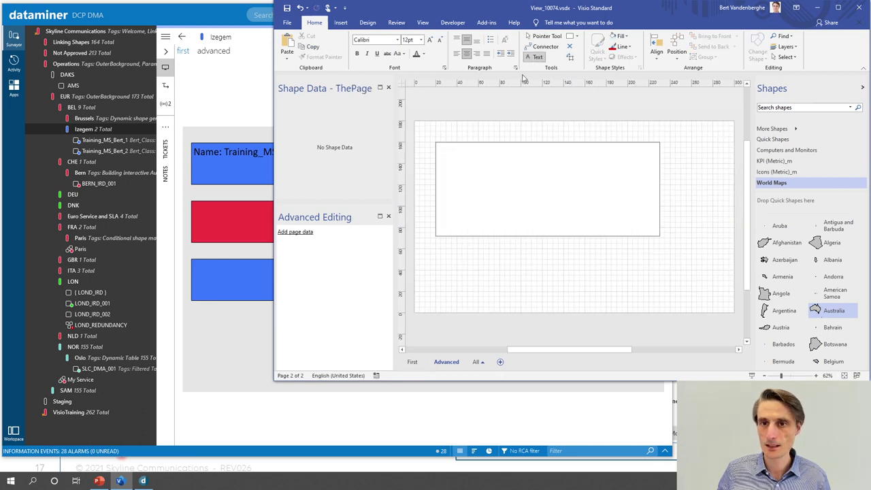
pyautogui.moveTo(436, 142); pyautogui.dragTo(659, 163)
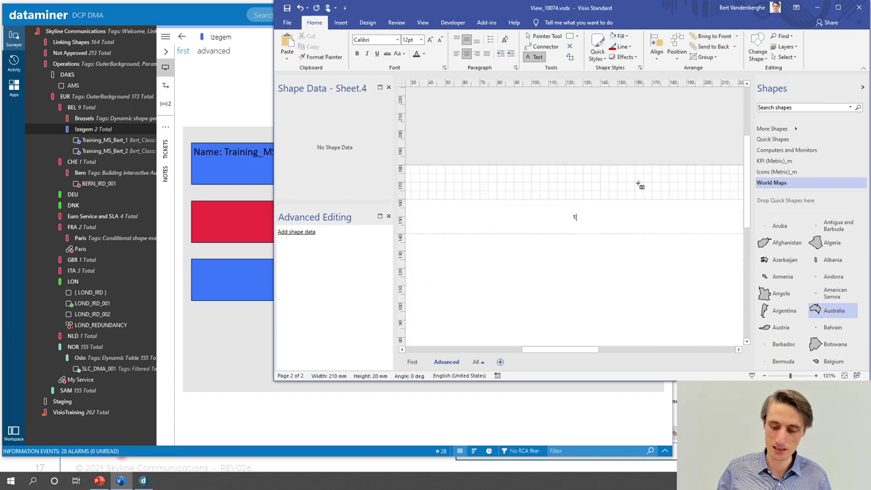
pyautogui.press('BackSpace')
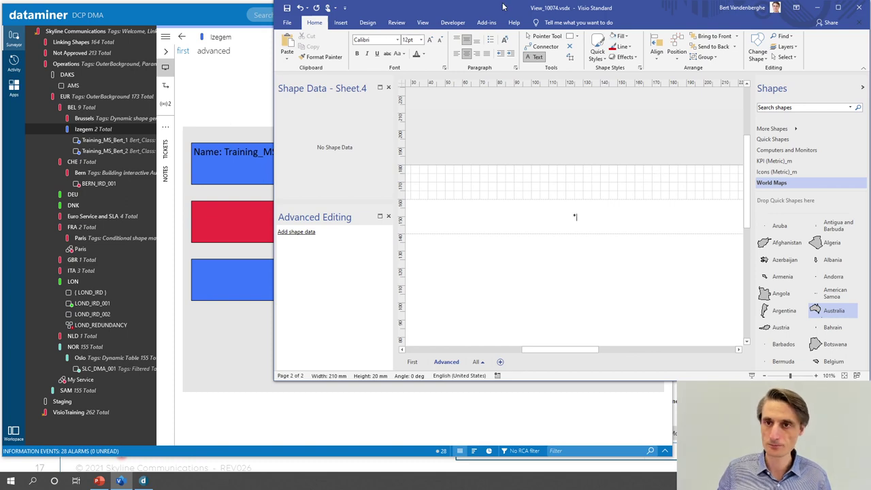
pyautogui.hotkey('ctrl', '1')
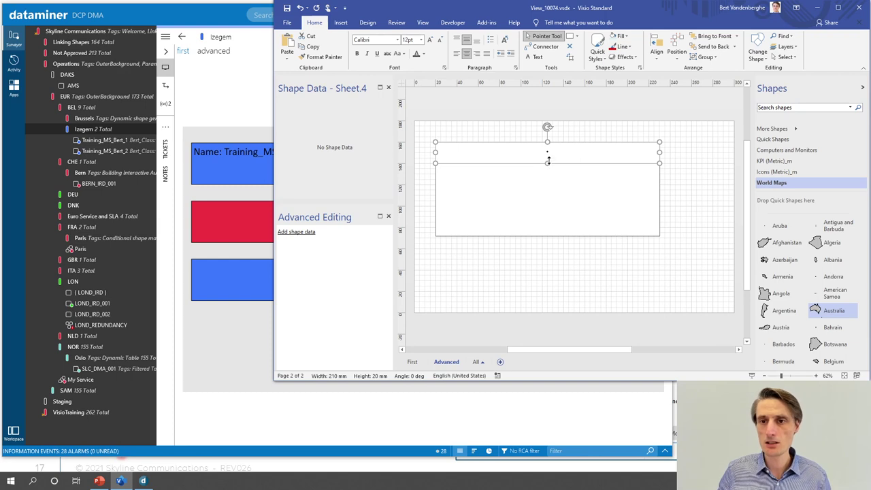
# Step: Fit the asterisk text box inside the rectangle at about 190 by 15 mm and format its text as 30 pt, left-aligned
pyautogui.moveTo(547, 162); pyautogui.dragTo(547, 158)
pyautogui.moveTo(436, 149); pyautogui.dragTo(449, 149)
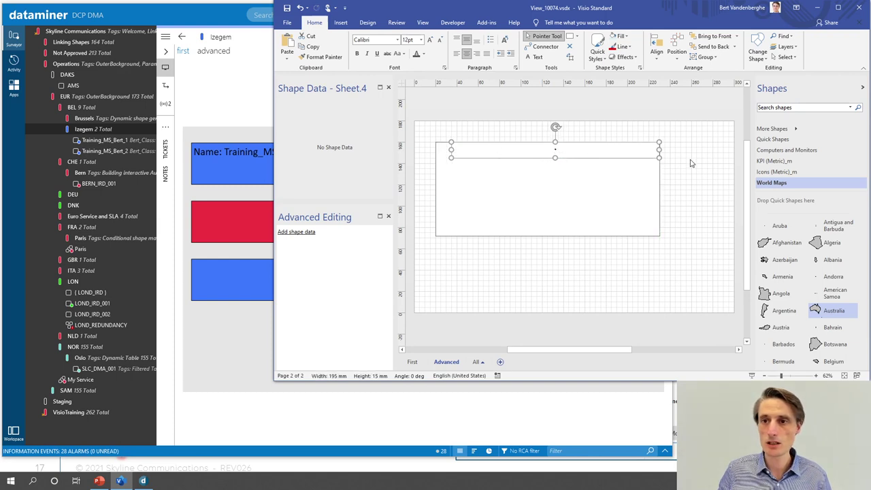
pyautogui.moveTo(659, 150); pyautogui.dragTo(654, 150)
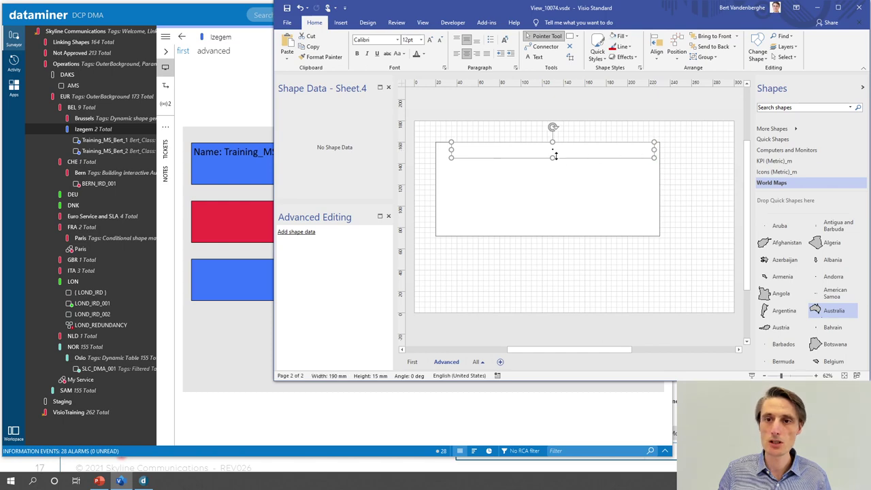
pyautogui.moveTo(555, 156); pyautogui.dragTo(554, 162)
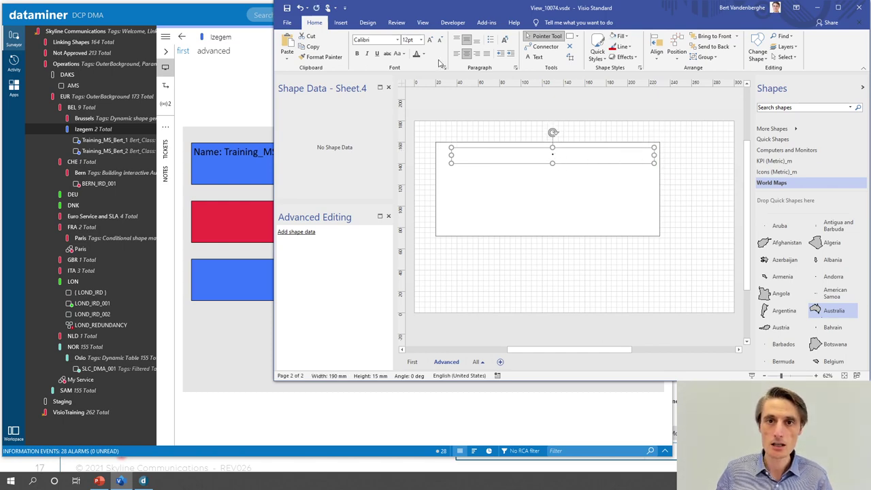
pyautogui.click(430, 40)
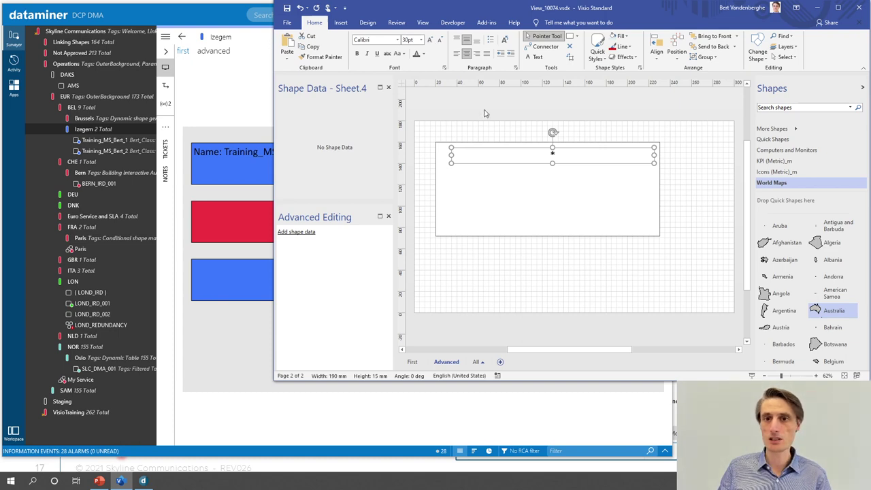
pyautogui.click(456, 54)
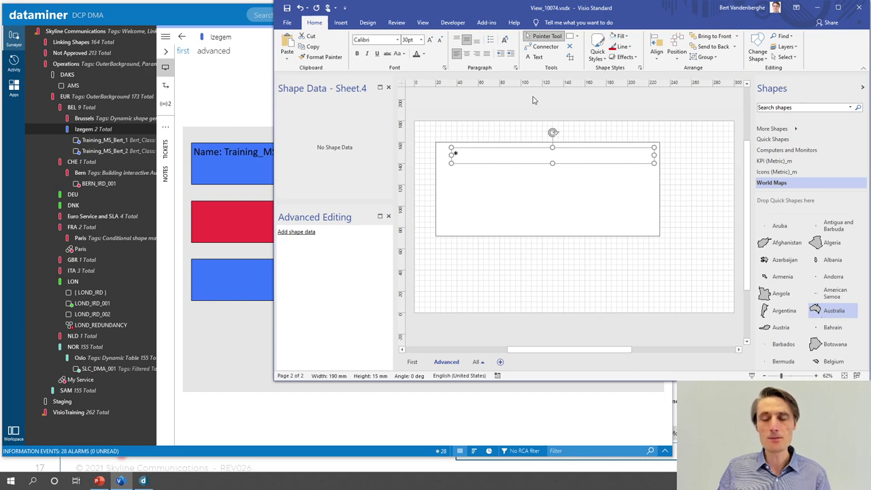
# Step: Duplicate the asterisk text box, align the copy directly below the original, and set the copy's font size to 18 pt
pyautogui.hotkey('ctrl', 'd')
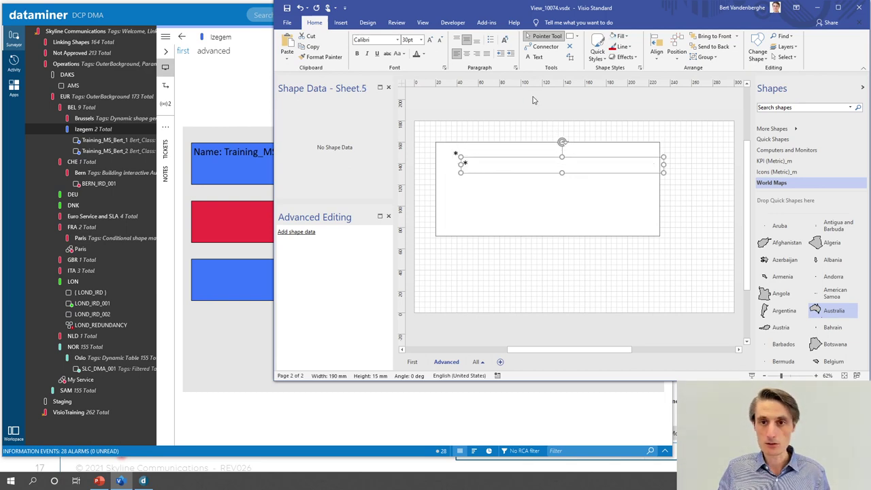
pyautogui.moveTo(545, 160); pyautogui.dragTo(536, 165)
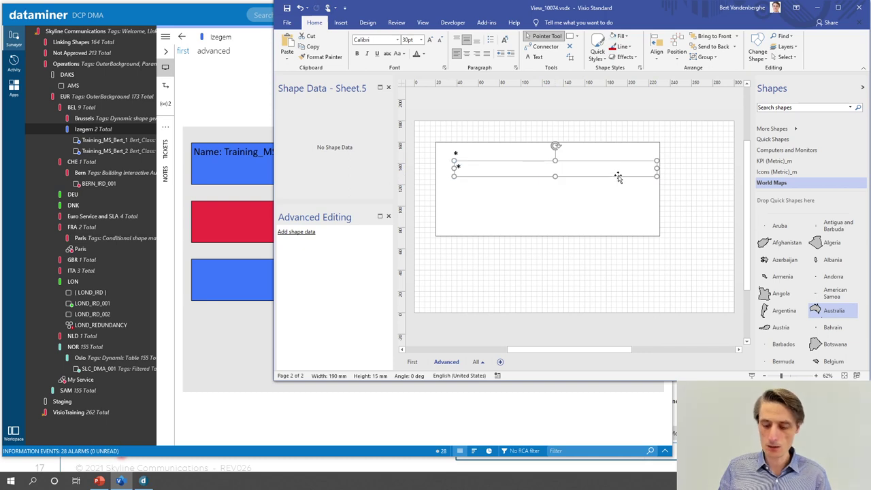
pyautogui.press('Left')
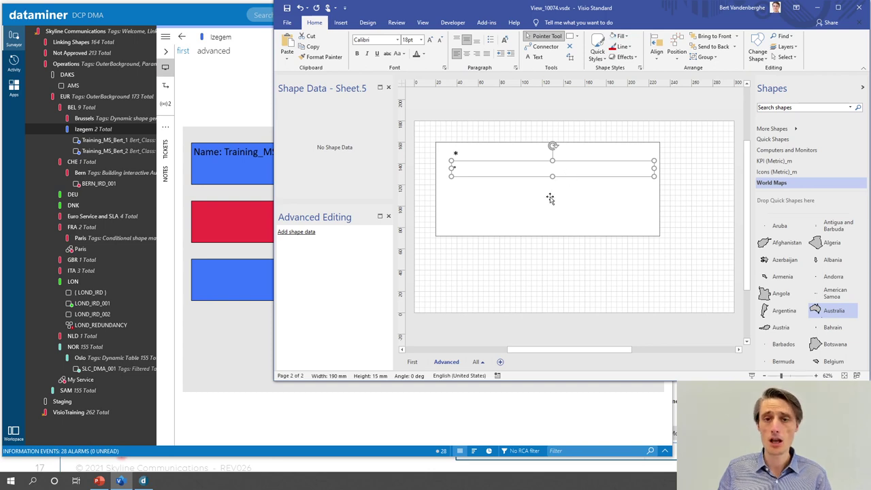
pyautogui.click(456, 157)
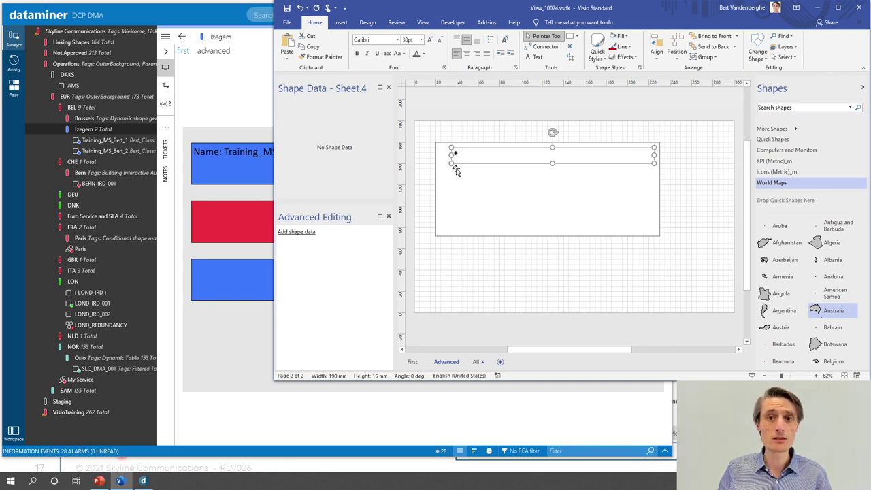
pyautogui.click(459, 170)
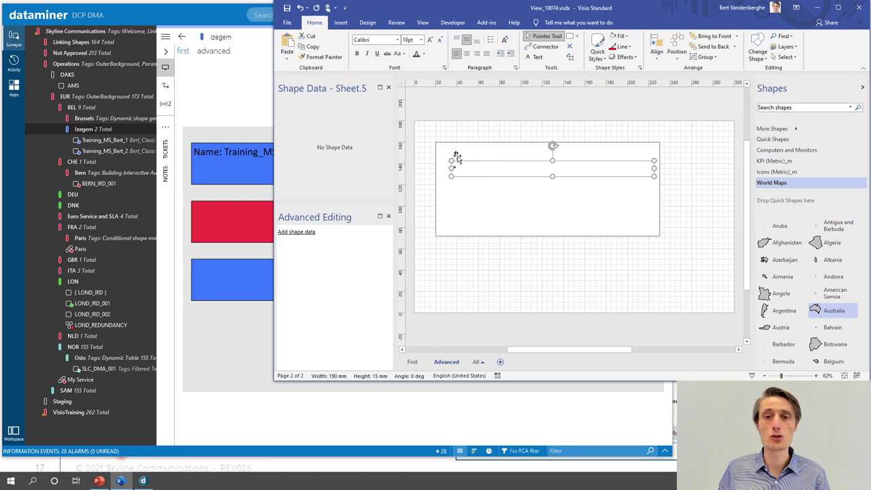
pyautogui.click(455, 155)
pyautogui.click(456, 169)
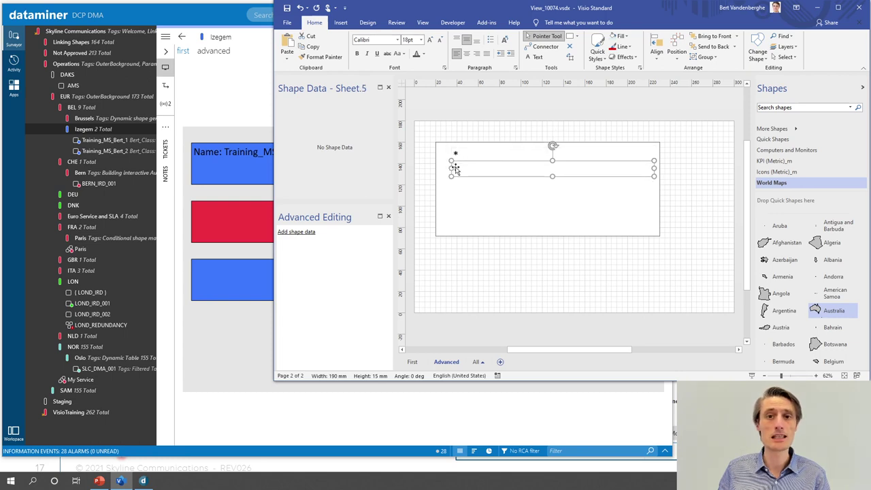
pyautogui.click(477, 133)
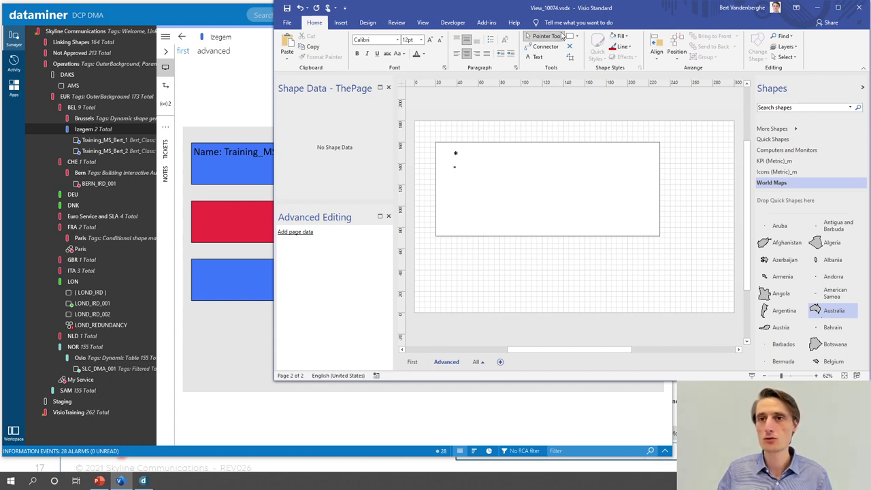
# Step: Duplicate the 18 pt asterisk text box, place the copy indented below the original, and narrow it to about 165 mm
pyautogui.click(454, 170)
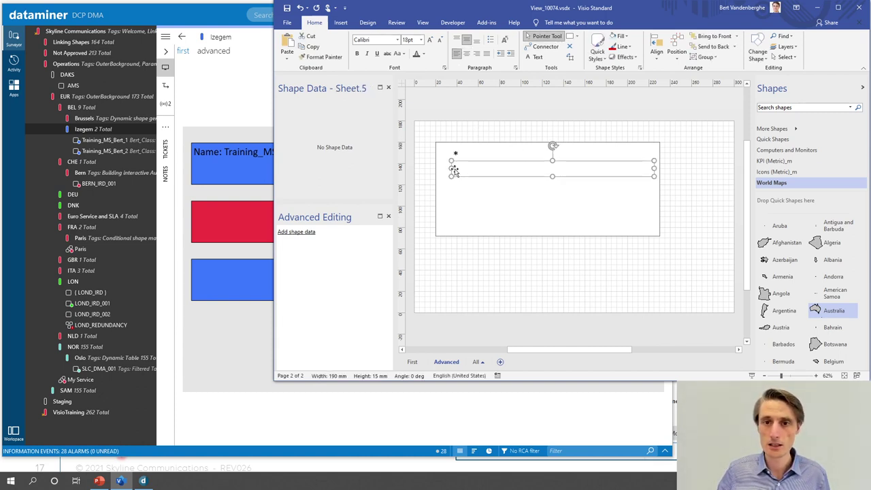
pyautogui.moveTo(462, 179); pyautogui.dragTo(478, 199)
pyautogui.moveTo(672, 188); pyautogui.dragTo(642, 189)
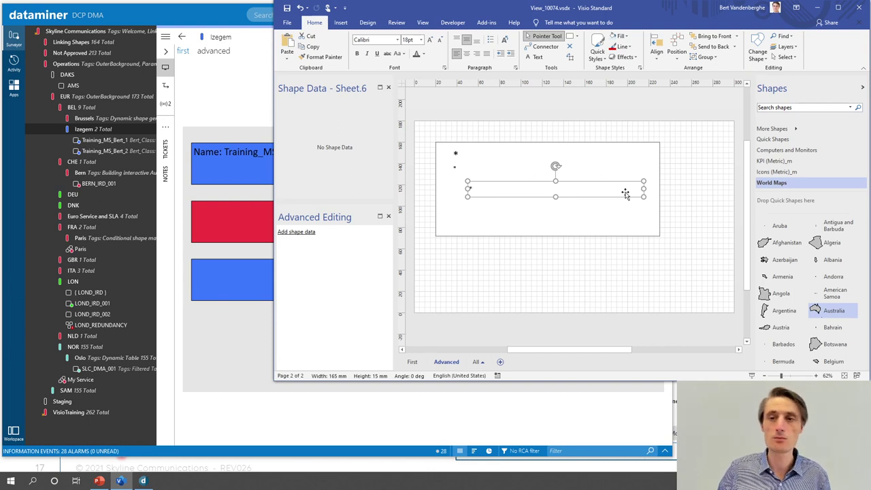
# Step: Draw a circle about 12 mm in diameter and line it up just before the indented asterisk text box
pyautogui.click(576, 36)
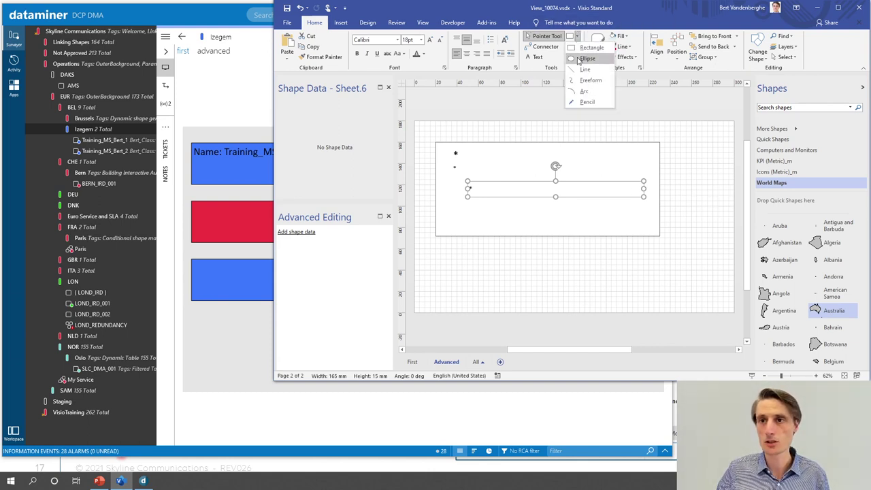
pyautogui.click(579, 58)
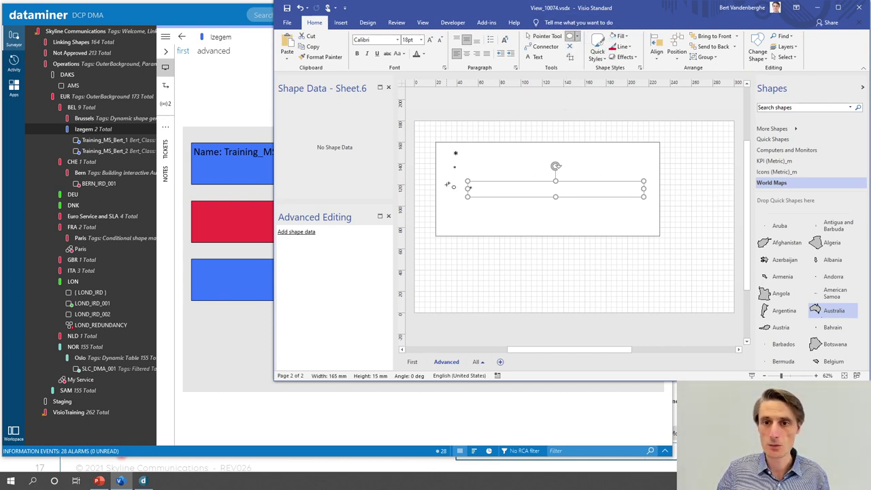
pyautogui.moveTo(446, 184); pyautogui.dragTo(456, 196)
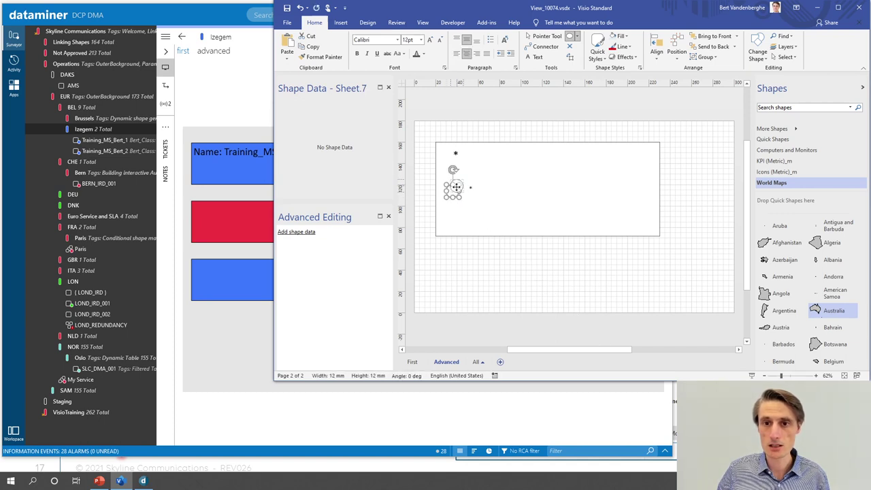
pyautogui.moveTo(454, 191); pyautogui.dragTo(455, 193)
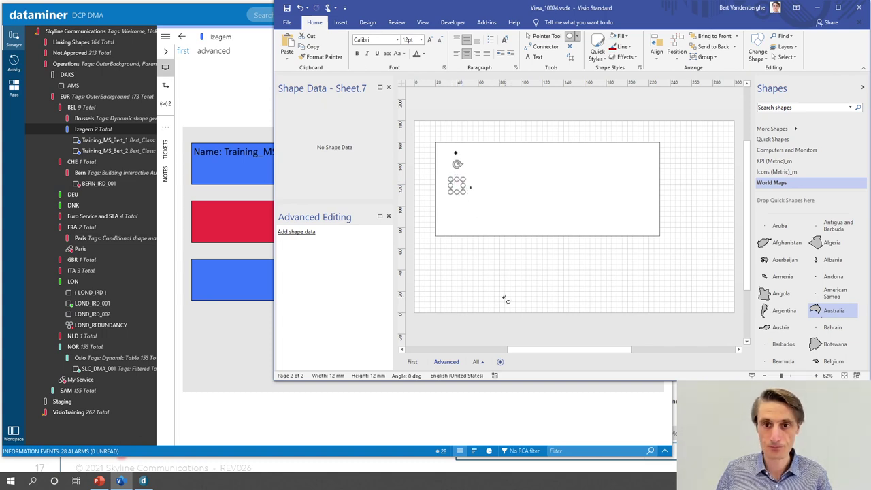
pyautogui.press('Down')
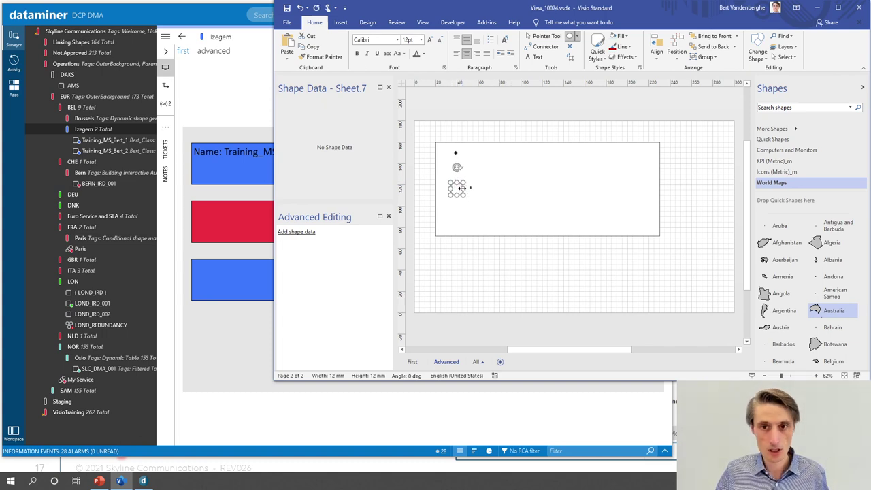
pyautogui.click(537, 36)
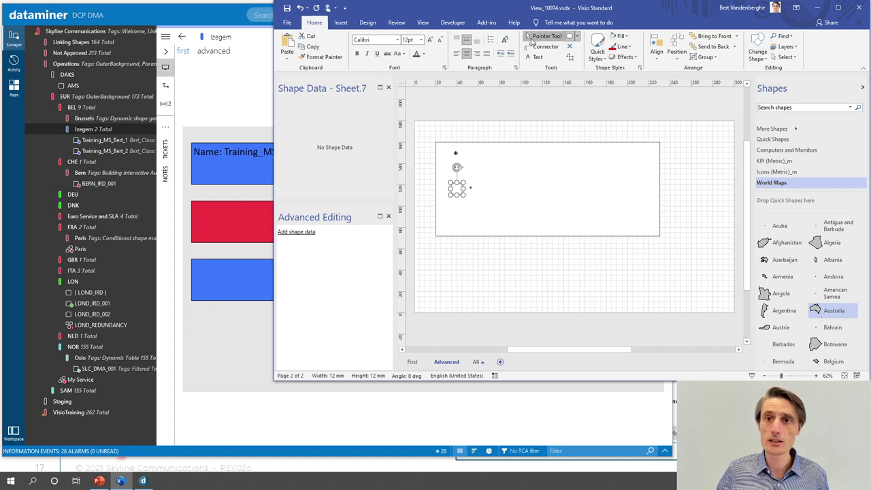
# Step: Duplicate the circle together with its indented asterisk text box and align the copies directly below the originals
pyautogui.click(468, 189)
pyautogui.click(455, 189)
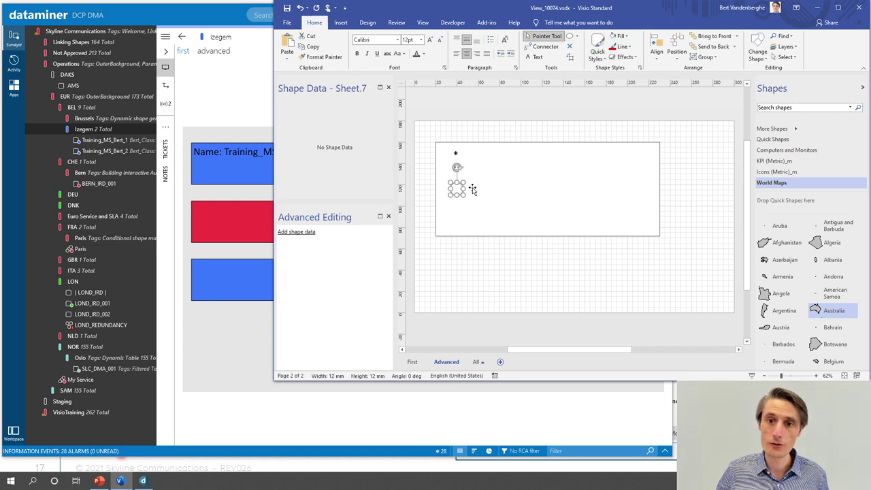
pyautogui.click(476, 195)
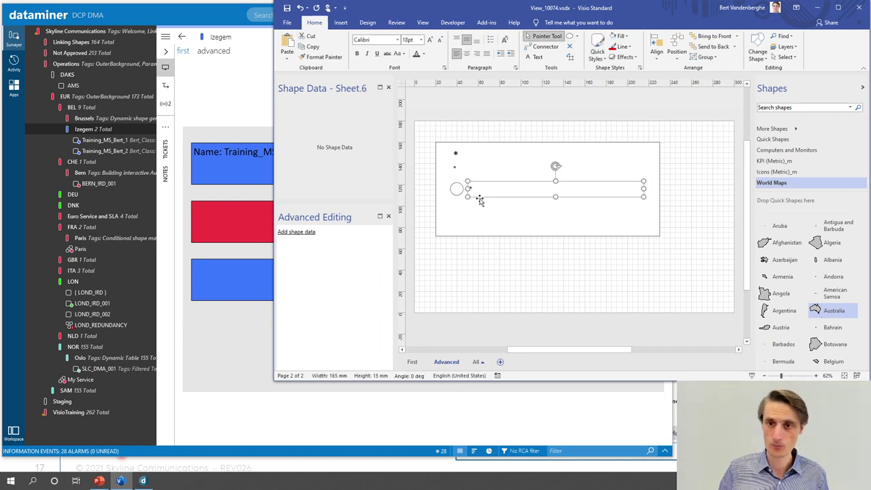
pyautogui.keyDown('shift'); pyautogui.click(457, 189); pyautogui.keyUp('shift')
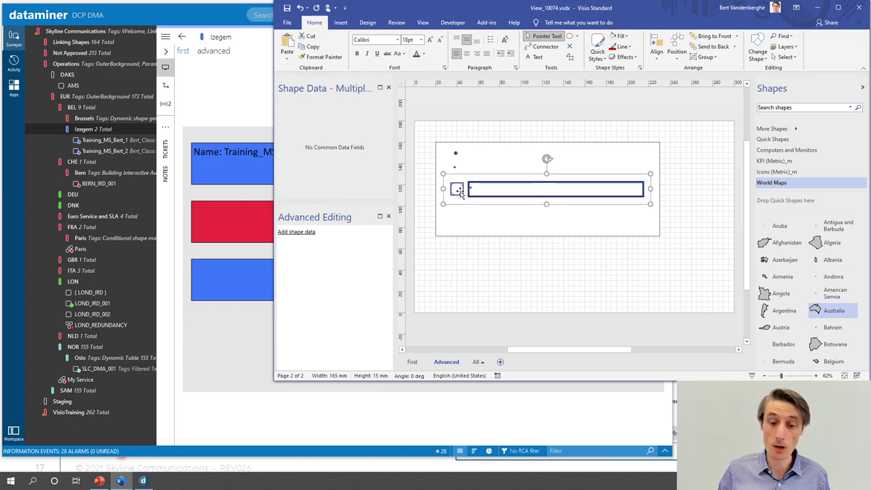
pyautogui.press('Right')
pyautogui.press('Down')
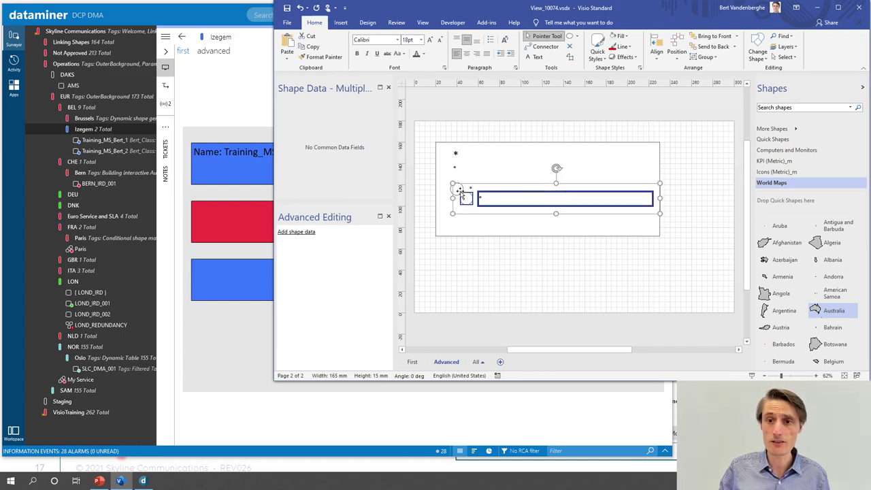
pyautogui.press('Down')
pyautogui.press('Left')
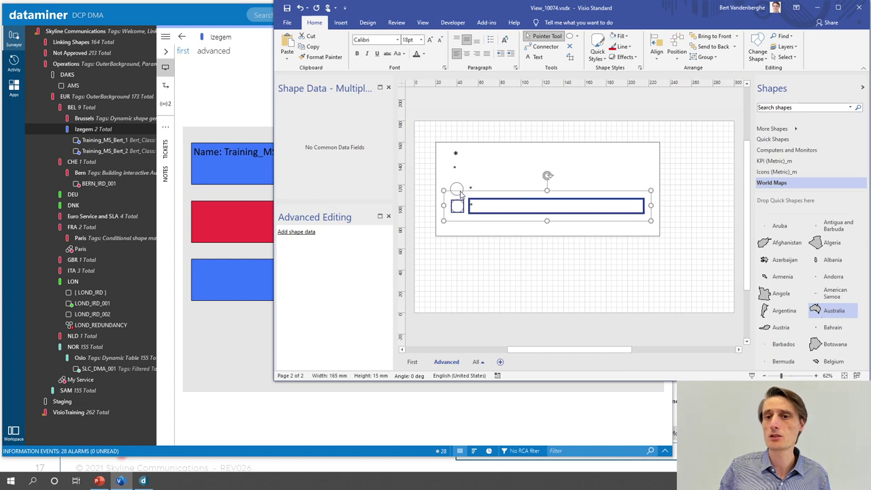
pyautogui.click(498, 116)
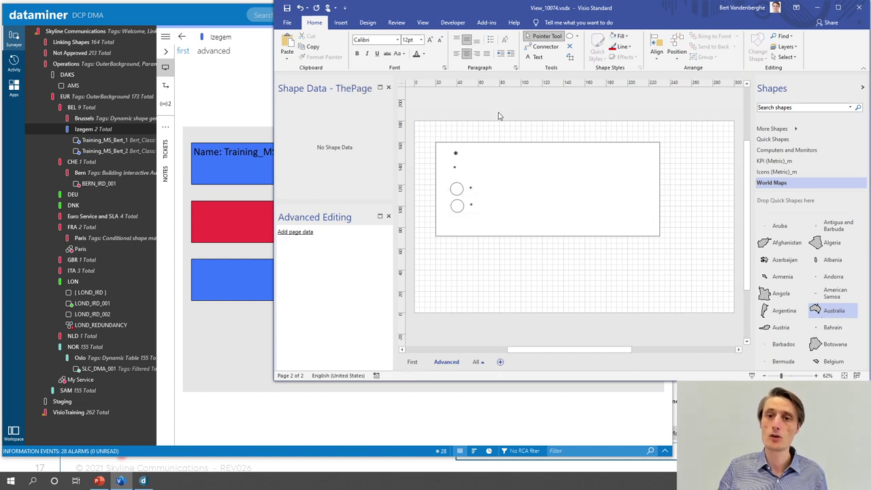
pyautogui.click(458, 192)
pyautogui.keyDown('shift'); pyautogui.click(460, 206); pyautogui.keyUp('shift')
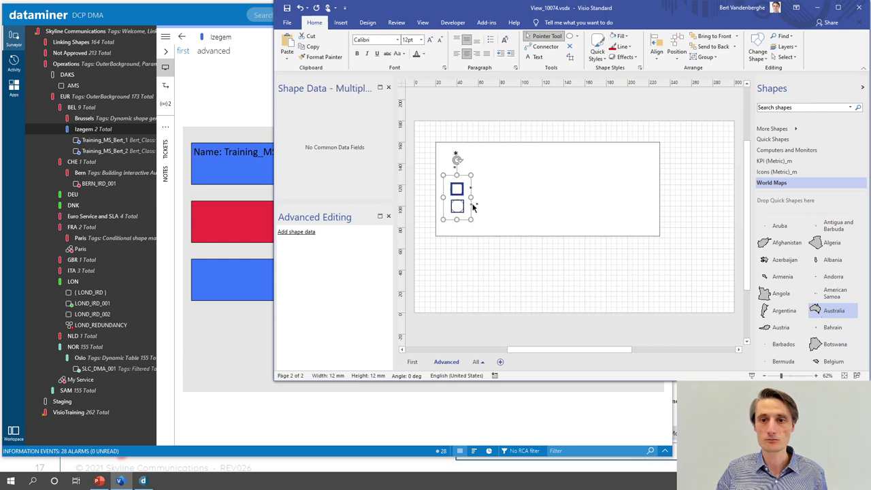
pyautogui.click(478, 206)
pyautogui.click(474, 207)
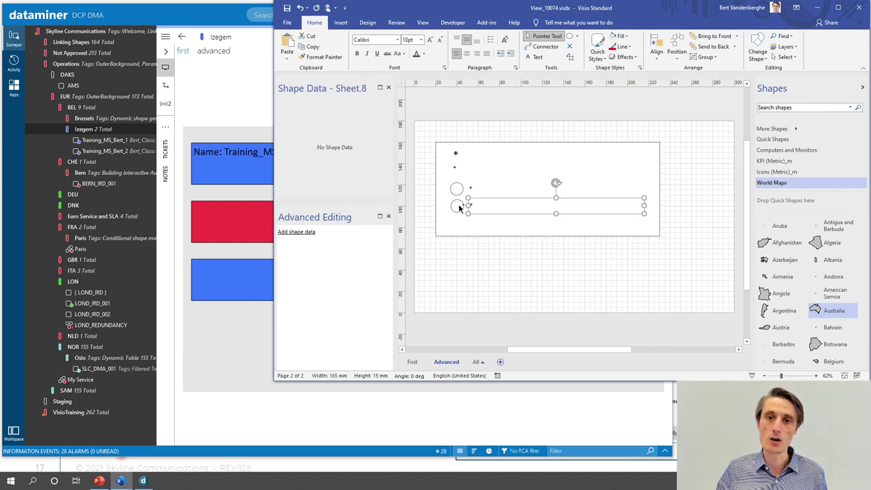
pyautogui.keyDown('shift'); pyautogui.click(460, 212); pyautogui.keyUp('shift')
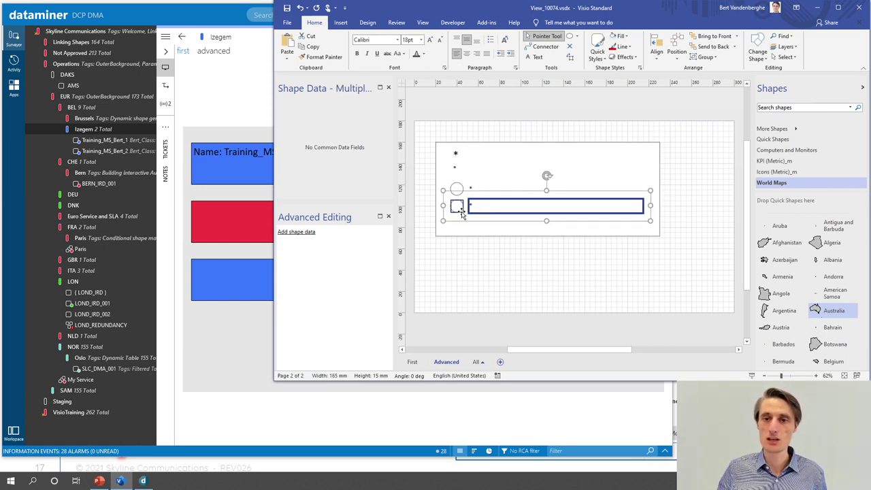
# Step: Reduce the surrounding rectangle's height to about 75 mm by raising its lower edge
pyautogui.click(501, 261)
pyautogui.click(503, 235)
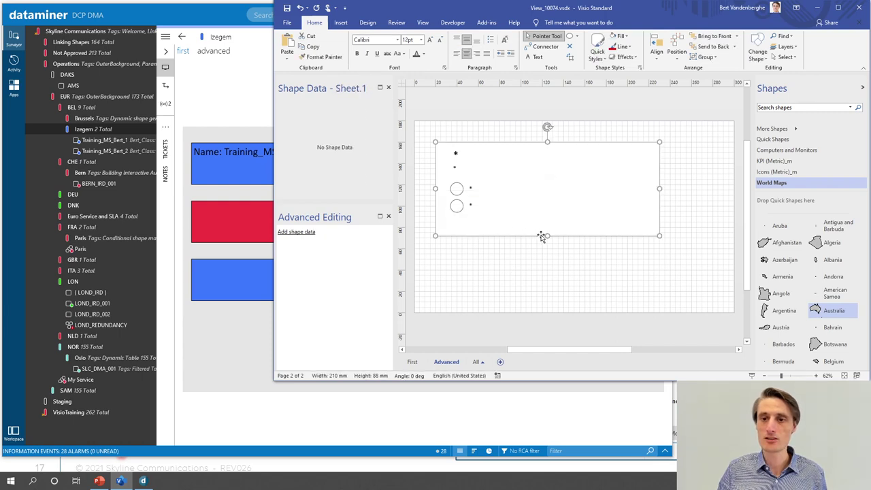
pyautogui.moveTo(547, 236)
pyautogui.mouseDown()
pyautogui.moveTo(546, 209)
pyautogui.moveTo(545, 222)
pyautogui.mouseUp()
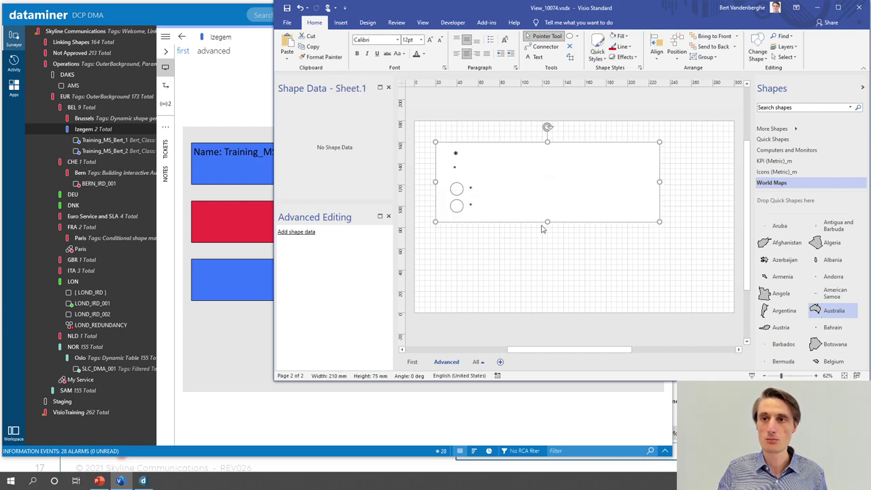
pyautogui.click(676, 51)
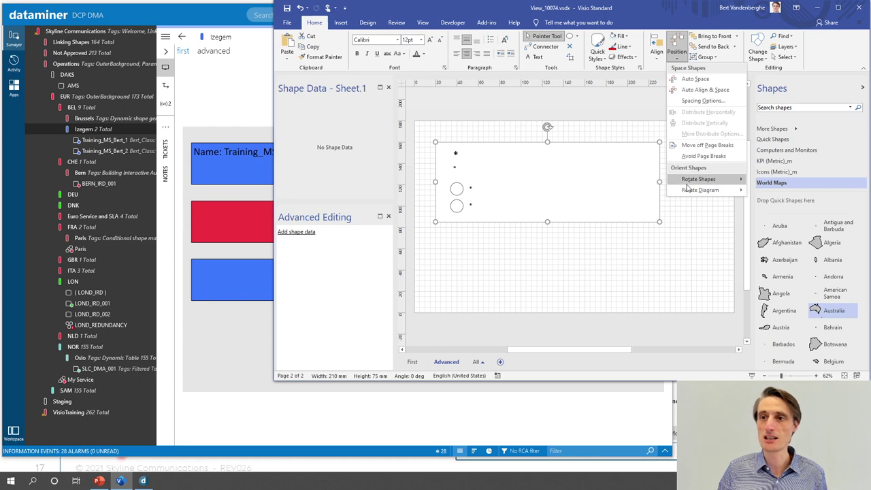
pyautogui.click(660, 53)
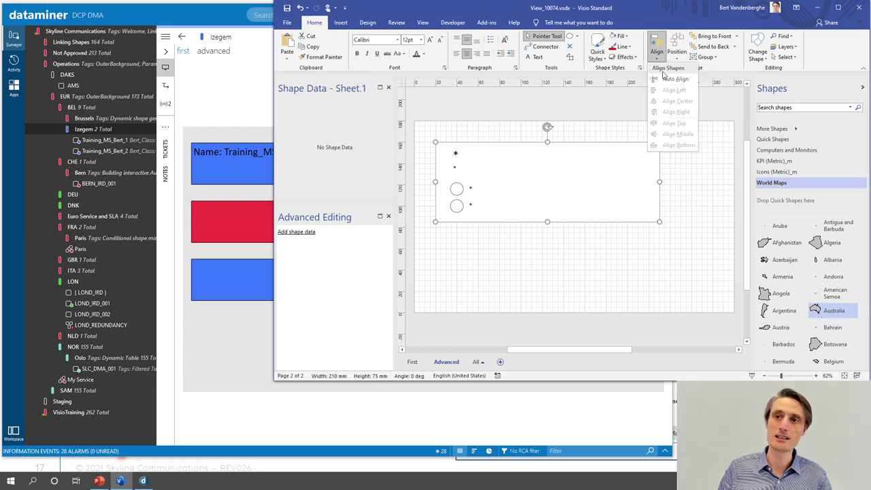
pyautogui.click(515, 133)
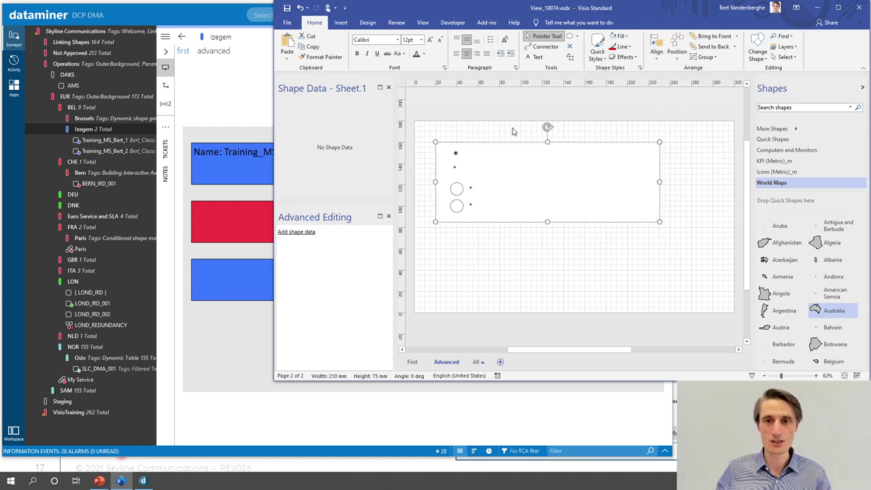
pyautogui.click(516, 238)
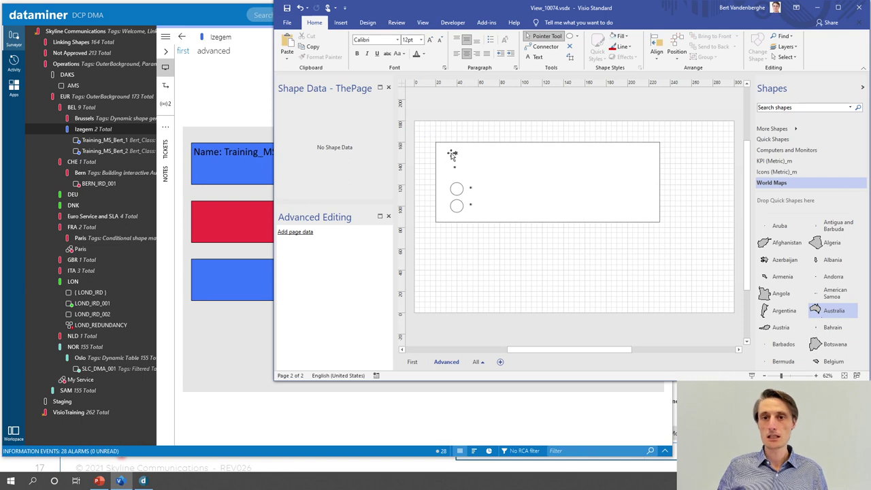
# Step: Select the surrounding rectangle with all its text boxes and circles and combine them into one group
pyautogui.moveTo(425, 138); pyautogui.dragTo(683, 239)
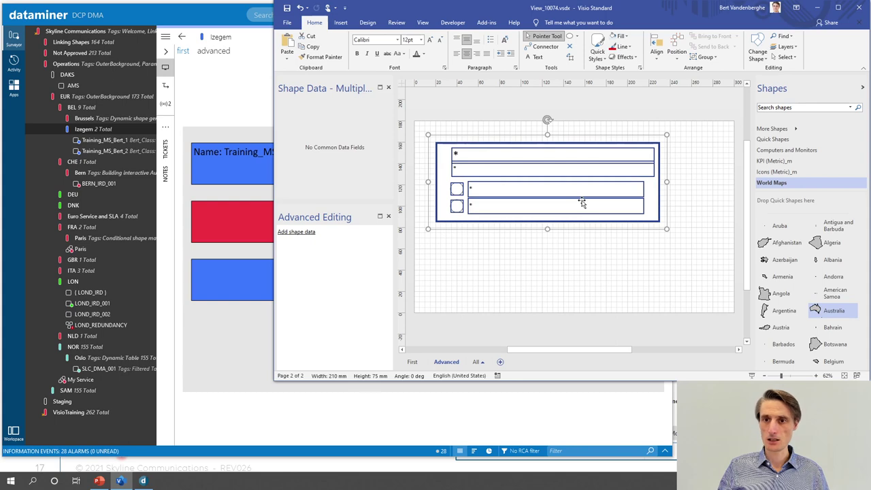
pyautogui.hotkey('shift', 'F10')
pyautogui.moveTo(692, 255)
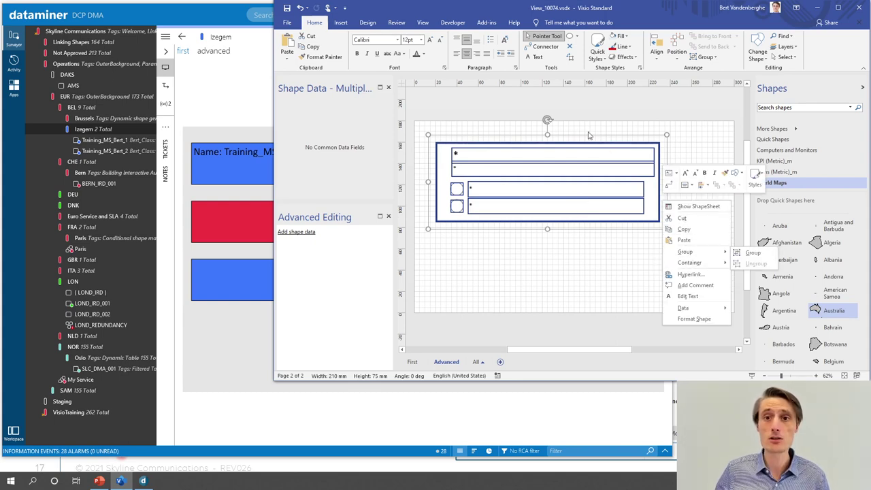
pyautogui.click(752, 252)
pyautogui.click(438, 141)
pyautogui.moveTo(439, 141); pyautogui.dragTo(654, 242)
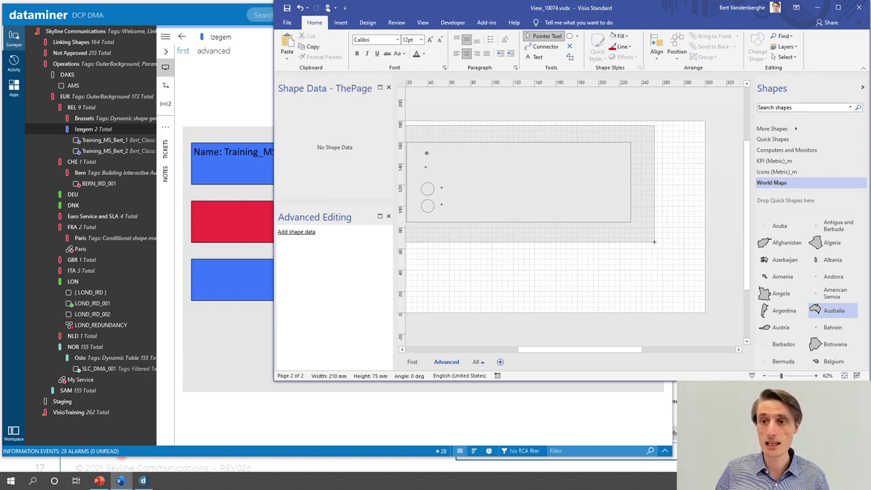
pyautogui.rightClick(501, 168)
pyautogui.moveTo(546, 217)
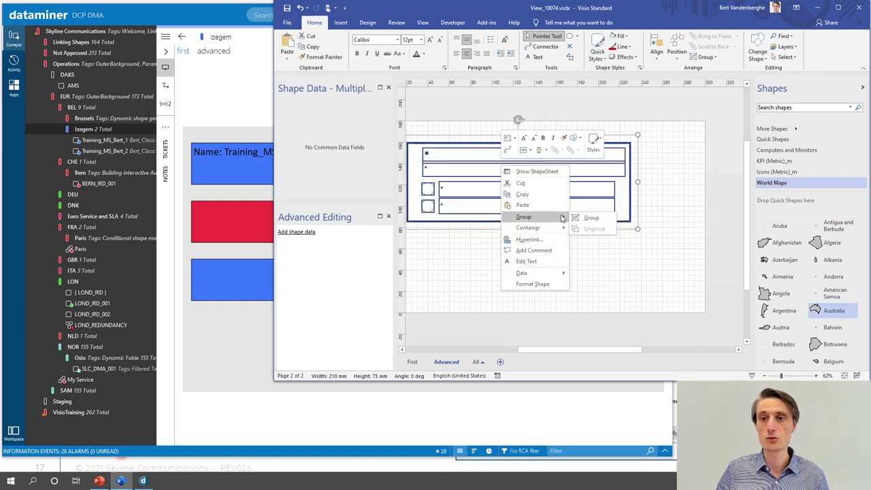
pyautogui.click(579, 219)
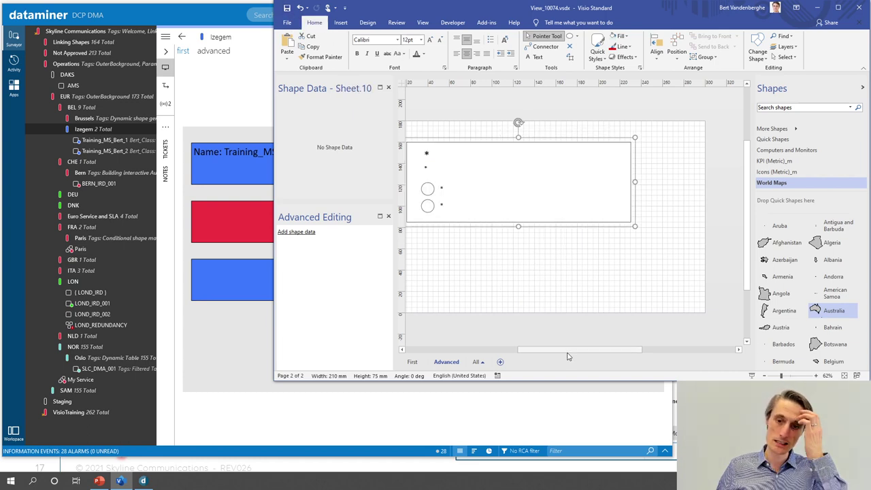
pyautogui.hscroll(-1, 569, 350)
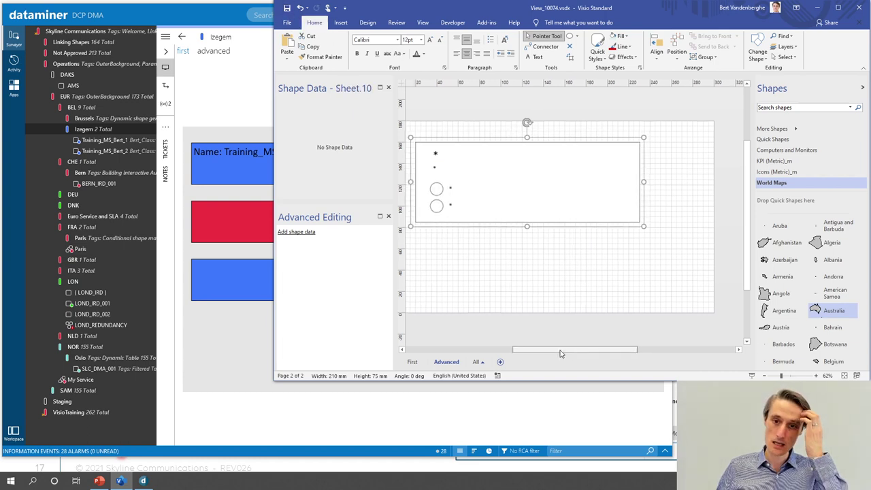
pyautogui.click(537, 253)
pyautogui.click(528, 183)
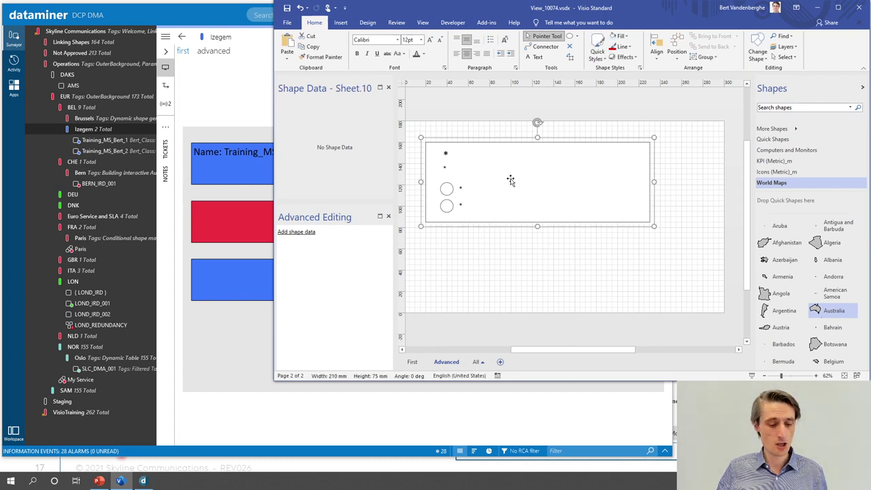
pyautogui.moveTo(510, 179); pyautogui.dragTo(480, 165)
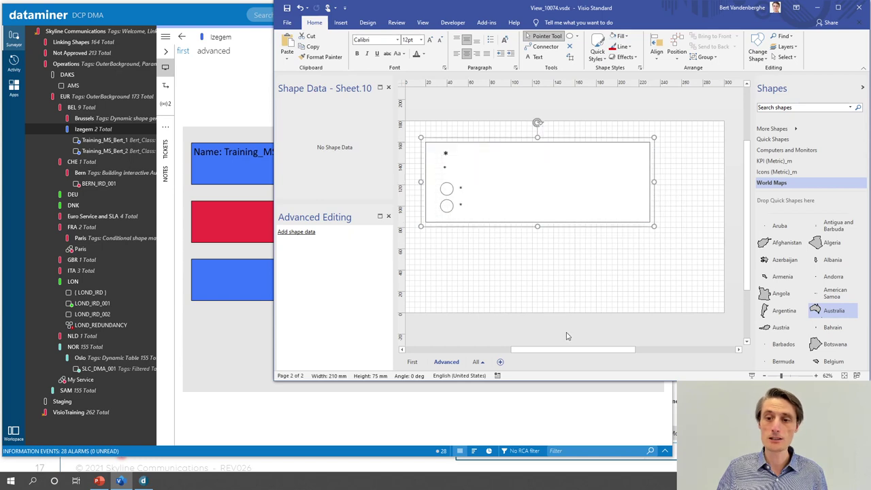
pyautogui.moveTo(568, 351); pyautogui.dragTo(563, 351)
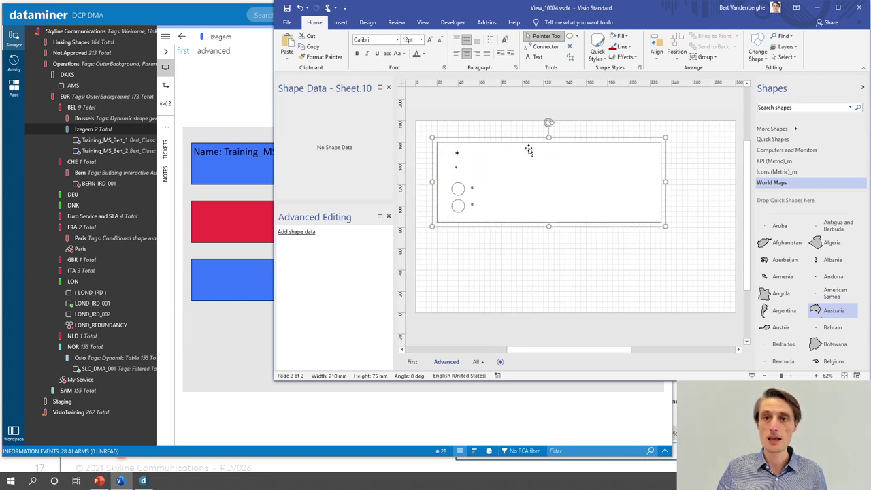
# Step: Save the drawing, switch to DataMiner and display the advanced page of the Izegem visual overview
pyautogui.click(465, 117)
pyautogui.click(287, 8)
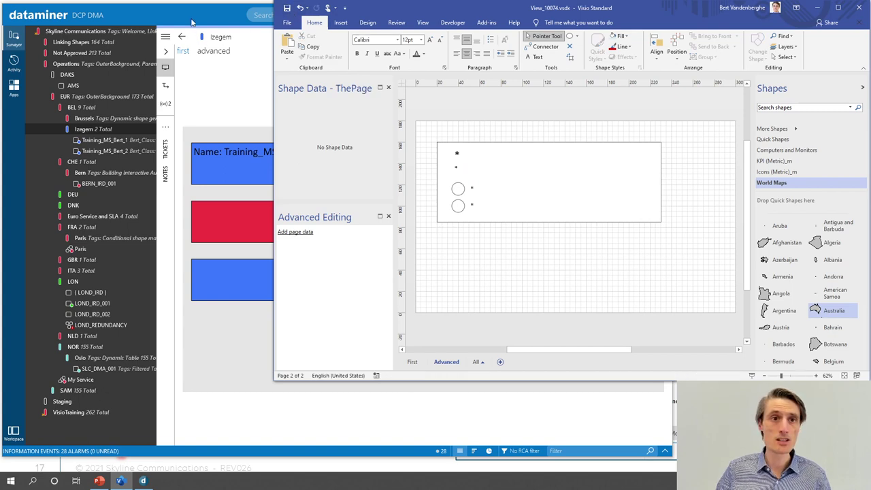
pyautogui.click(194, 24)
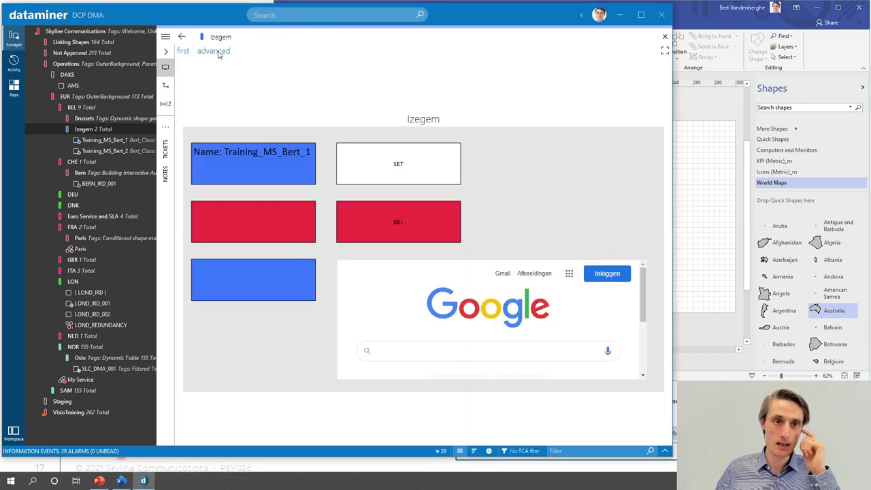
pyautogui.click(218, 53)
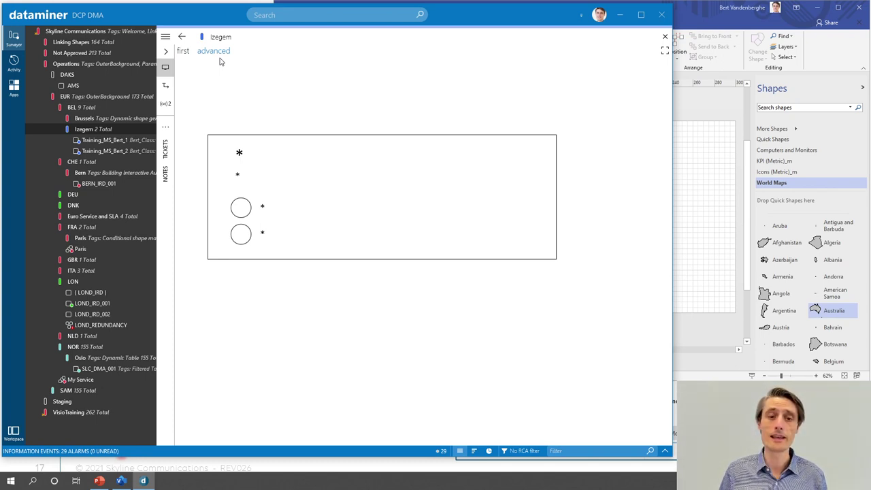
# Step: Put the advanced page into edit mode and select the grouped shape Sheet.10 for shape editing
pyautogui.rightClick(291, 102)
pyautogui.click(236, 129)
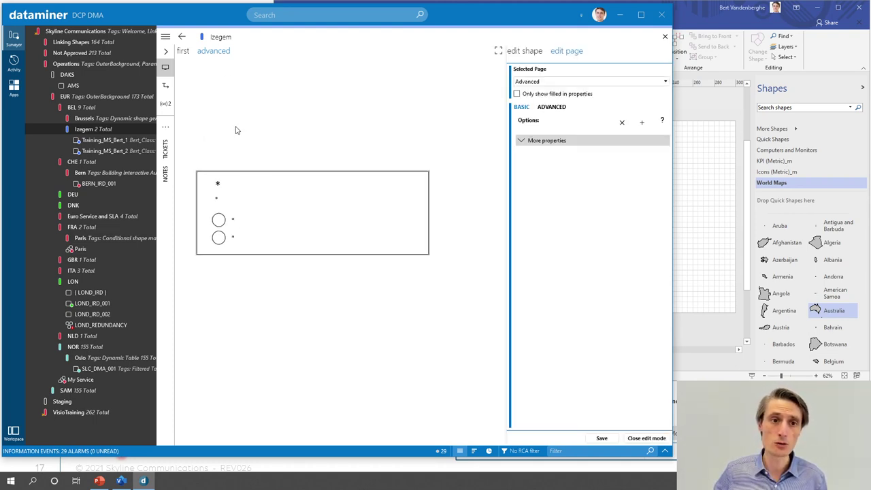
pyautogui.click(525, 52)
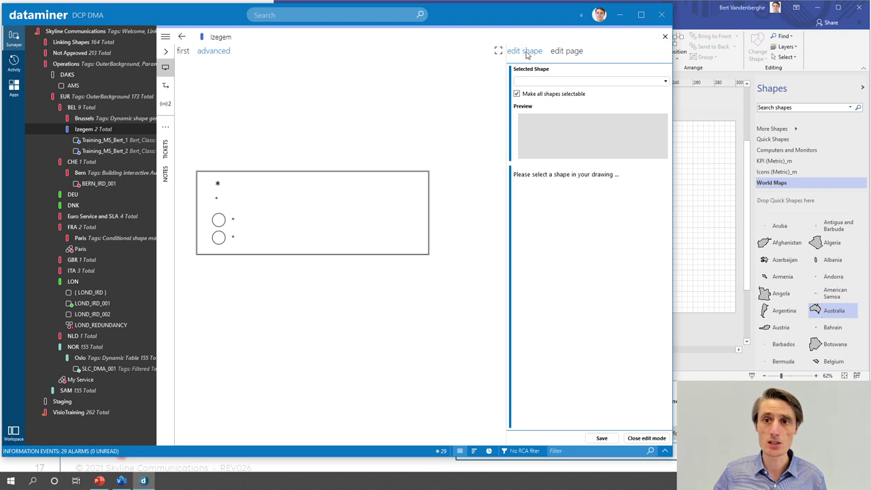
pyautogui.click(542, 81)
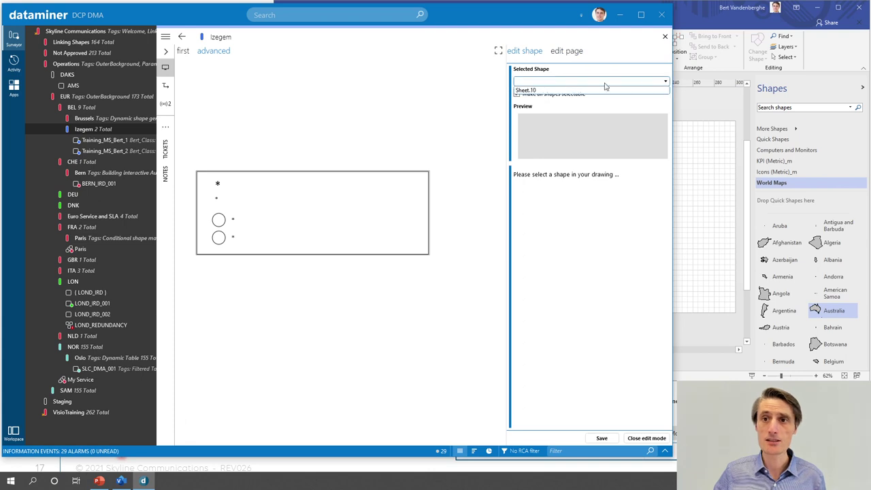
pyautogui.click(546, 91)
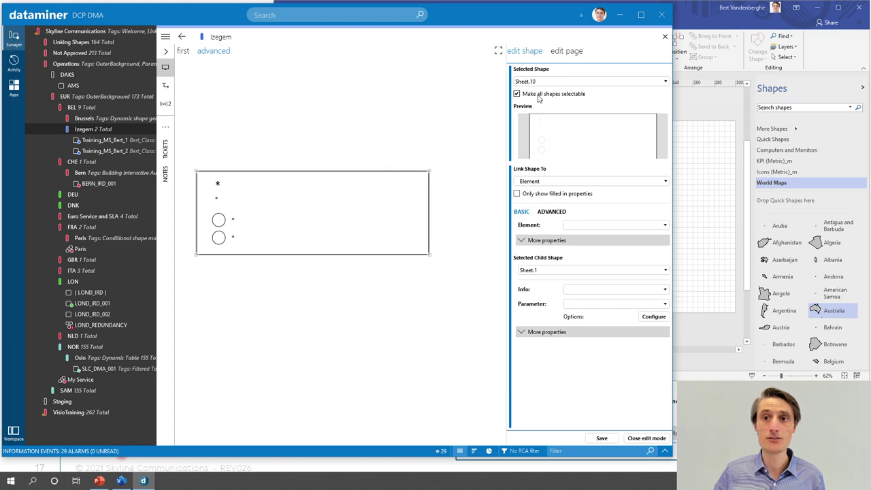
# Step: Check the shape list with Make all shapes selectable turned off, turn the option back on and reselect Sheet.10
pyautogui.click(537, 96)
pyautogui.click(539, 82)
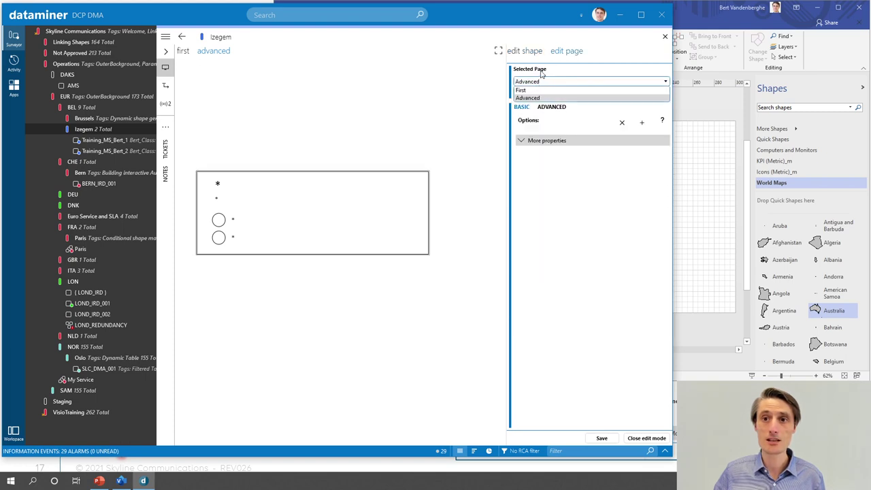
pyautogui.click(532, 55)
pyautogui.click(529, 55)
pyautogui.click(544, 82)
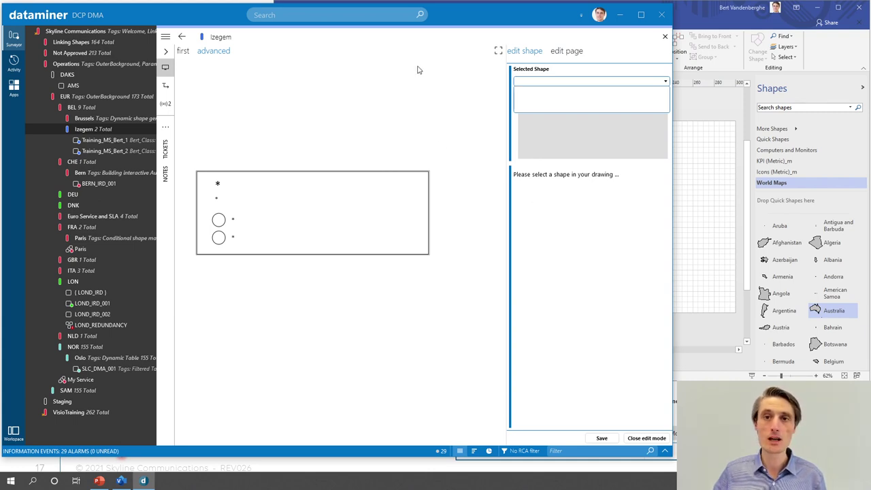
pyautogui.click(547, 68)
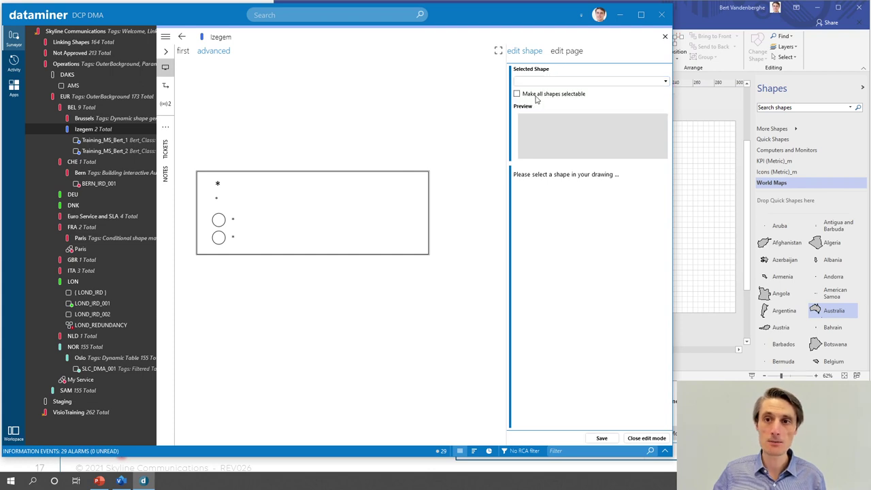
pyautogui.click(535, 97)
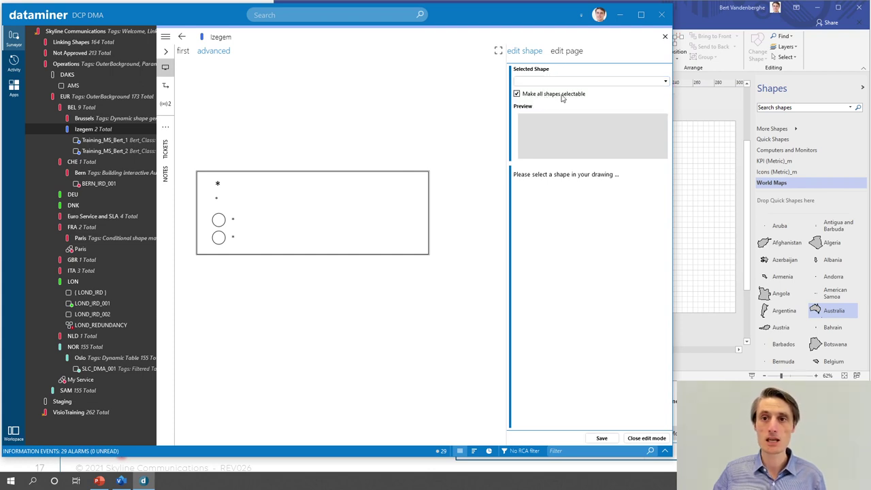
pyautogui.click(555, 82)
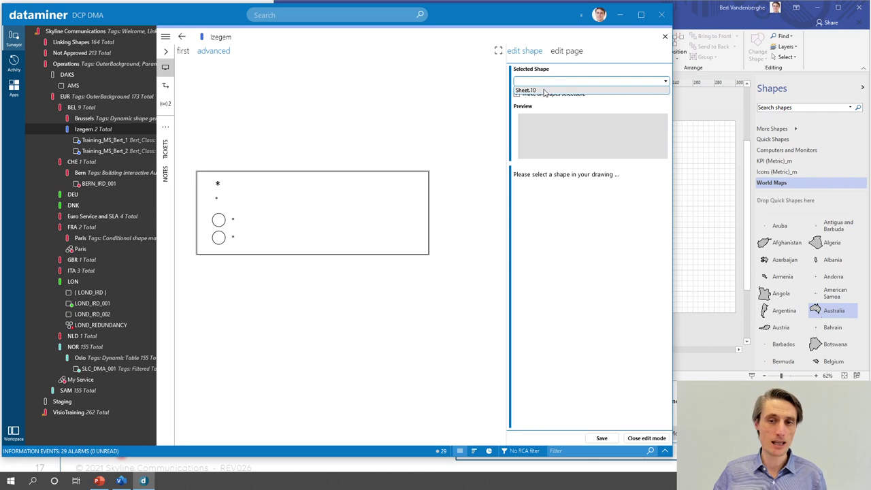
pyautogui.click(544, 90)
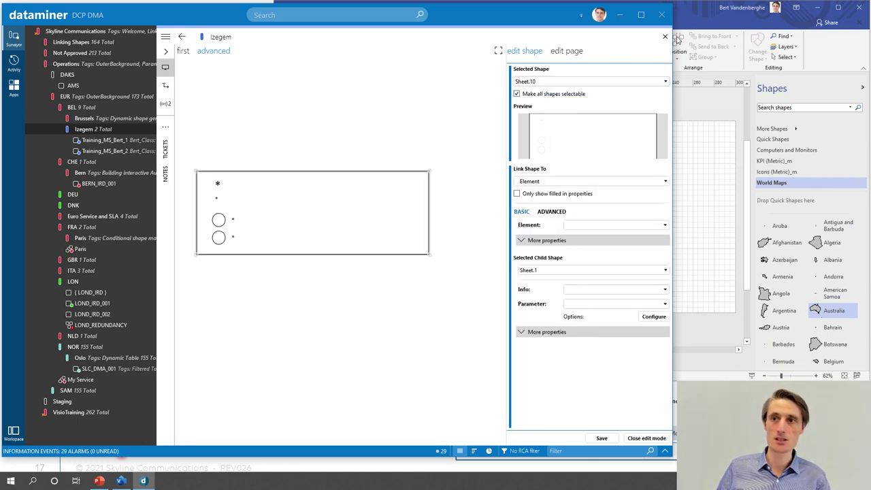
# Step: Switch to Visio, select the group to check its sheet name, and return to DataMiner
pyautogui.click(692, 13)
pyautogui.click(468, 194)
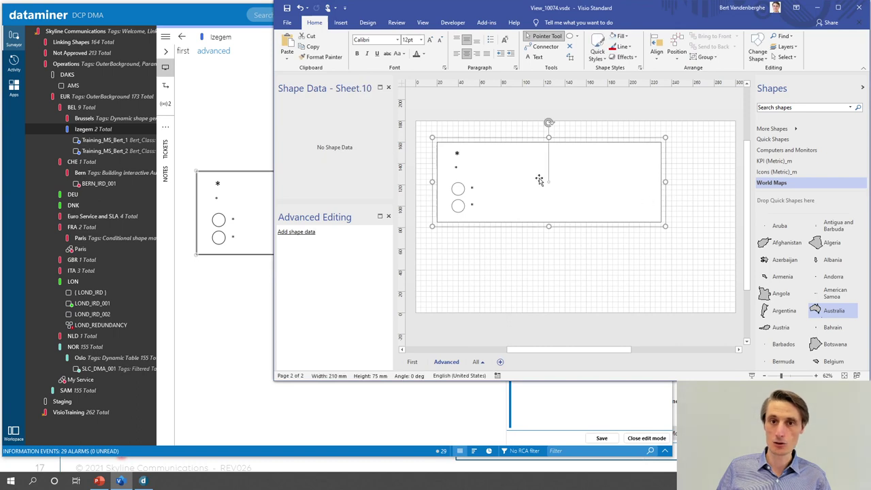
pyautogui.click(212, 20)
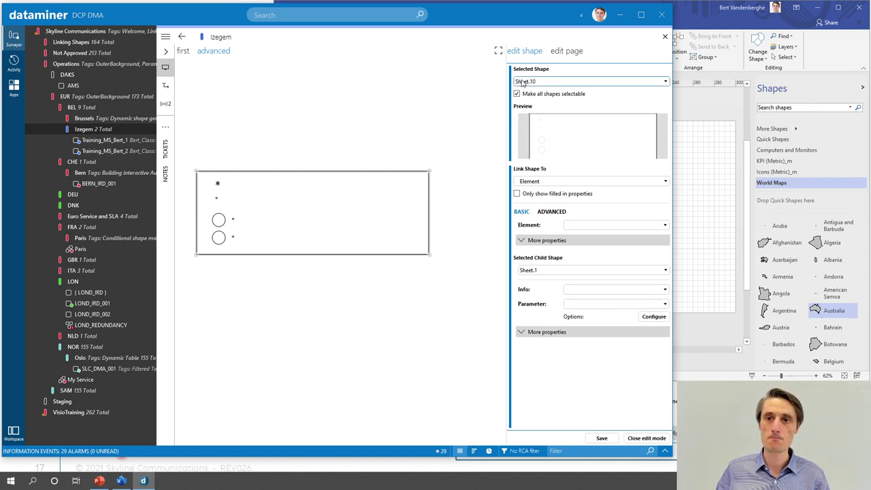
# Step: Link the grouped shape Sheet.10 to the element Training_MS_Bert_1 and save the change
pyautogui.click(598, 225)
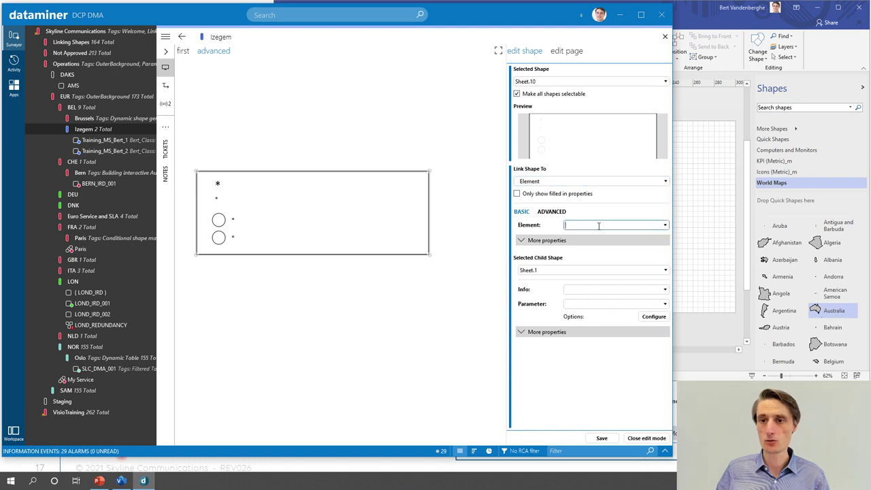
pyautogui.click(665, 227)
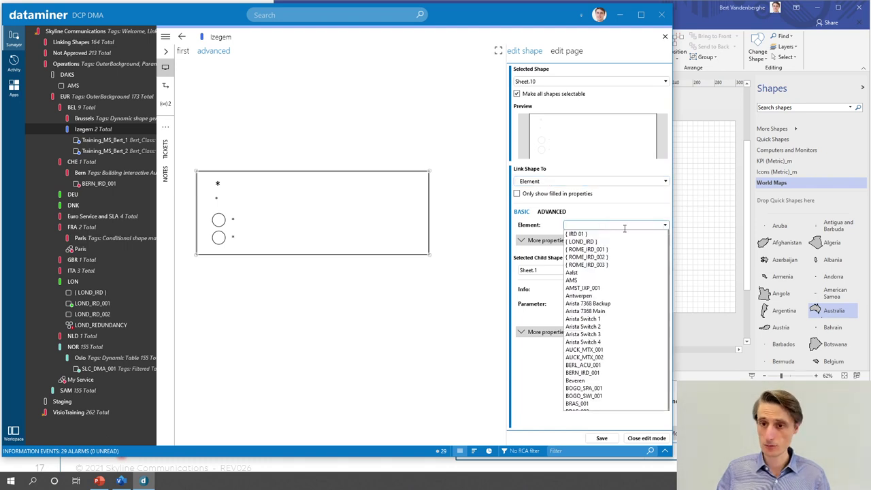
pyautogui.click(604, 229)
pyautogui.press('Down')
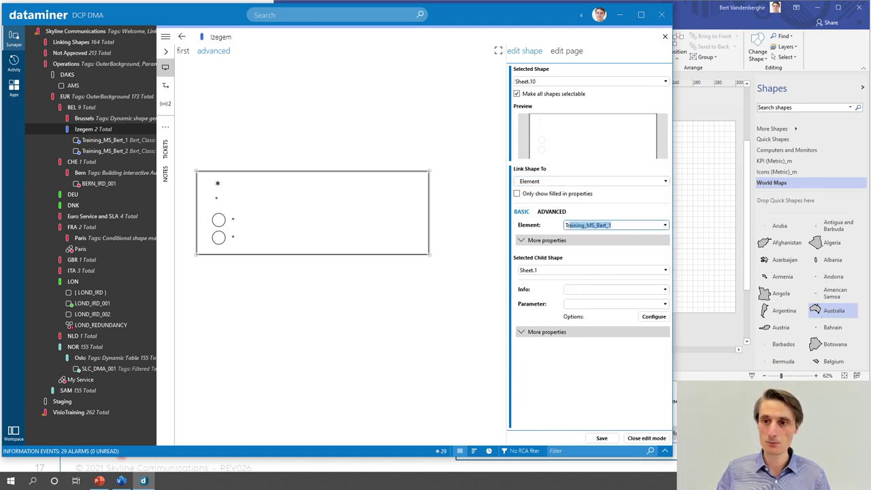
pyautogui.click(624, 225)
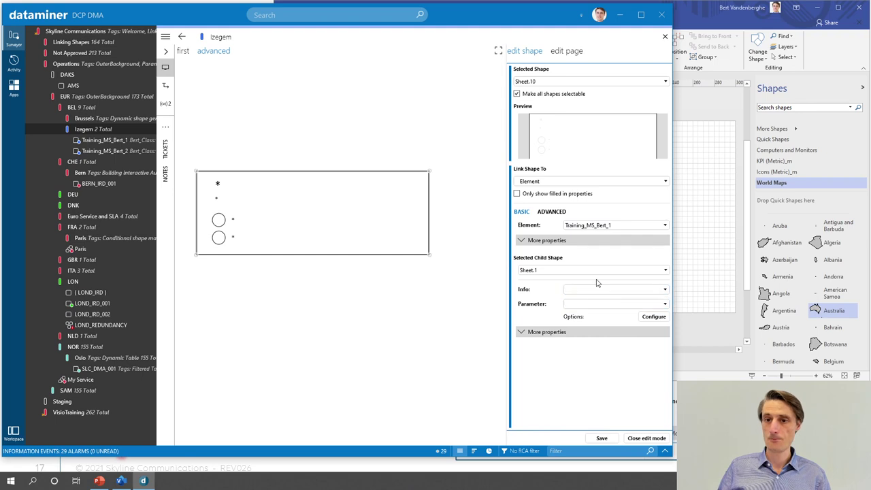
pyautogui.click(603, 438)
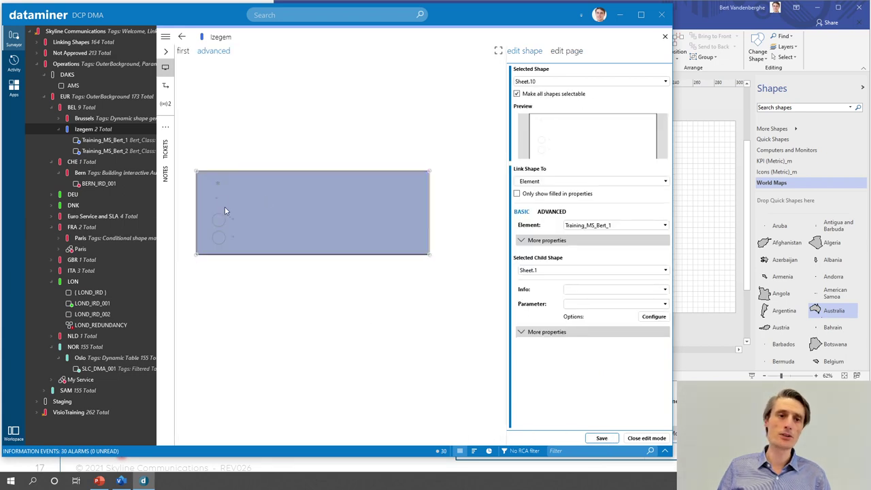
# Step: Examine the group's child shapes one by one by selecting its texts and circles in the shape preview
pyautogui.click(541, 124)
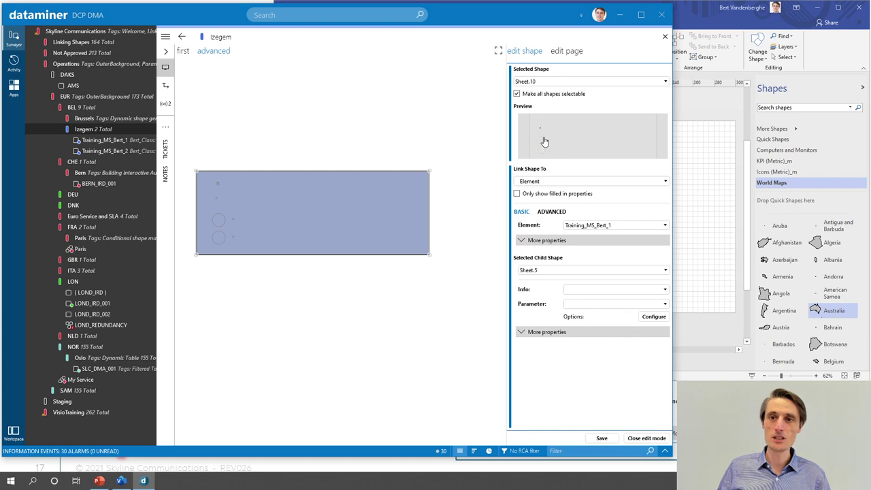
pyautogui.click(542, 148)
pyautogui.click(548, 150)
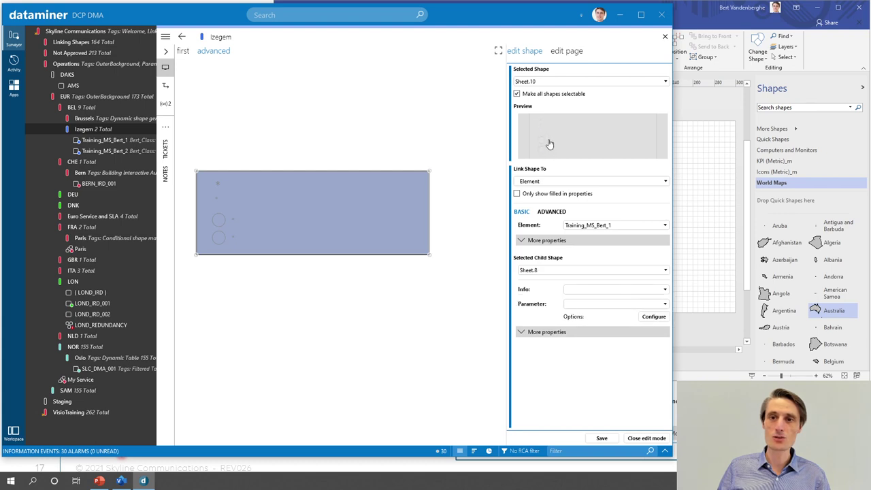
pyautogui.click(545, 144)
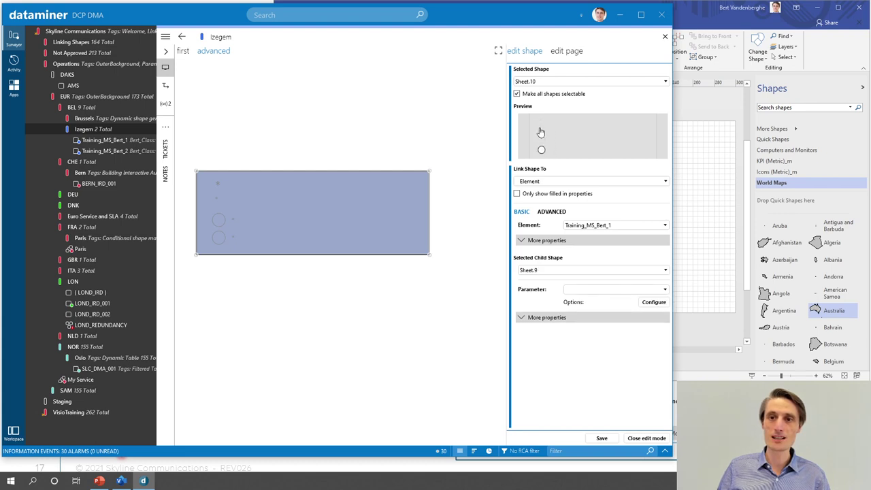
pyautogui.click(540, 128)
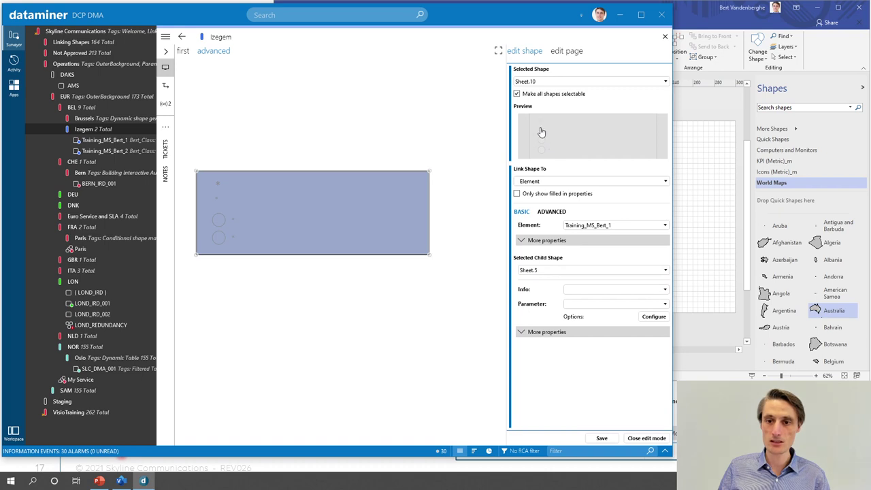
# Step: Switch to Visio and inspect the sheet names and shape data of the group and its first two text boxes
pyautogui.click(691, 23)
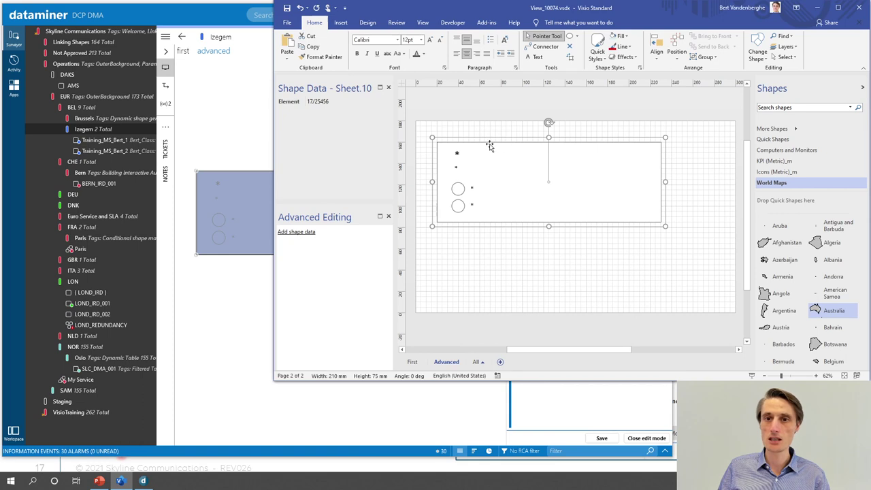
pyautogui.click(468, 125)
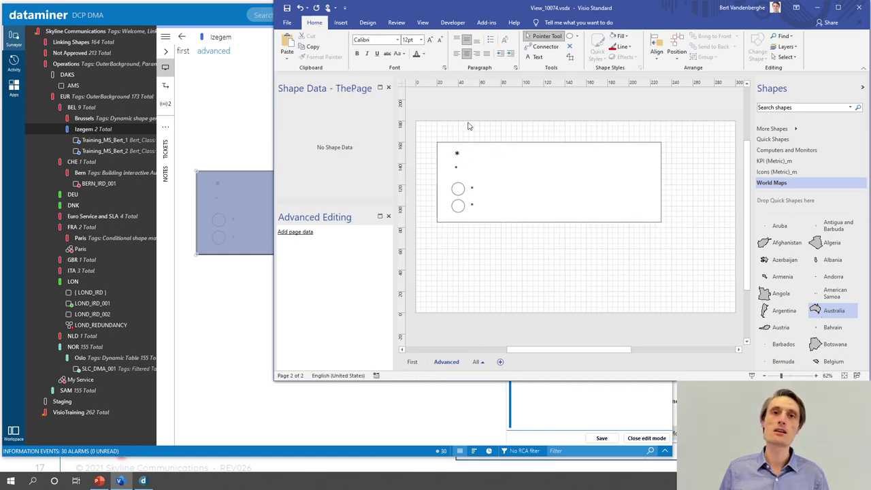
pyautogui.click(458, 157)
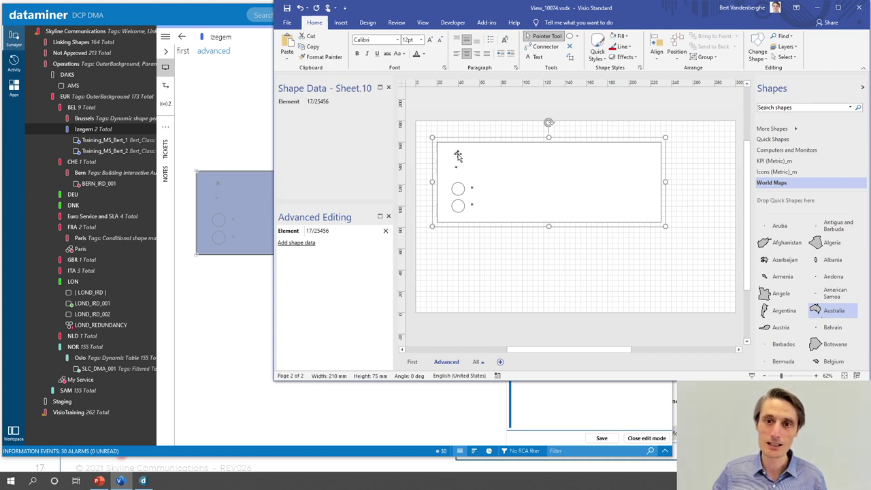
pyautogui.click(458, 157)
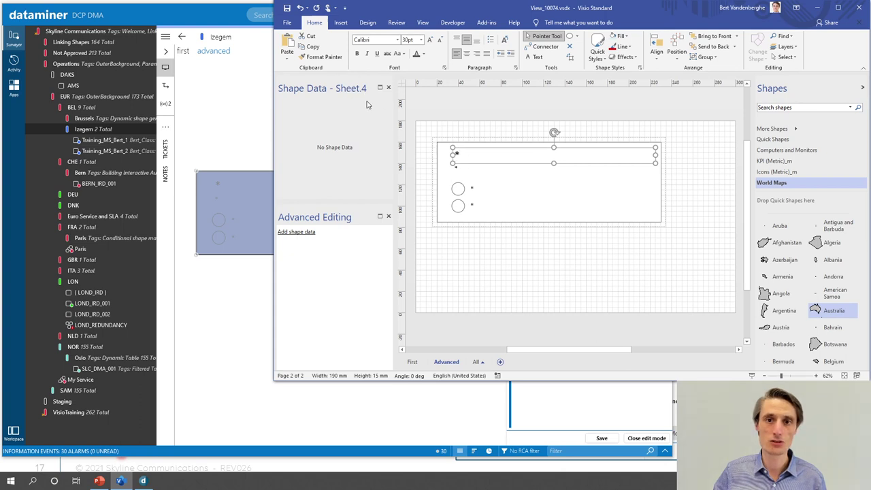
pyautogui.click(456, 168)
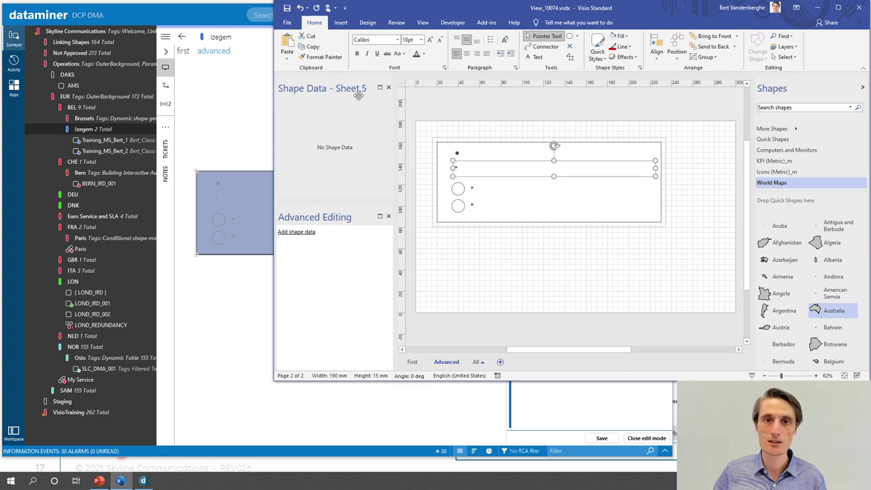
pyautogui.click(466, 134)
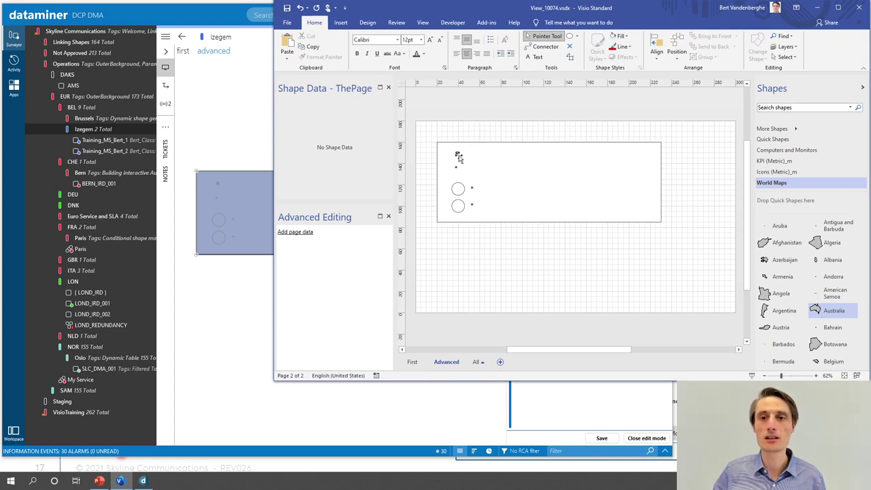
pyautogui.click(458, 156)
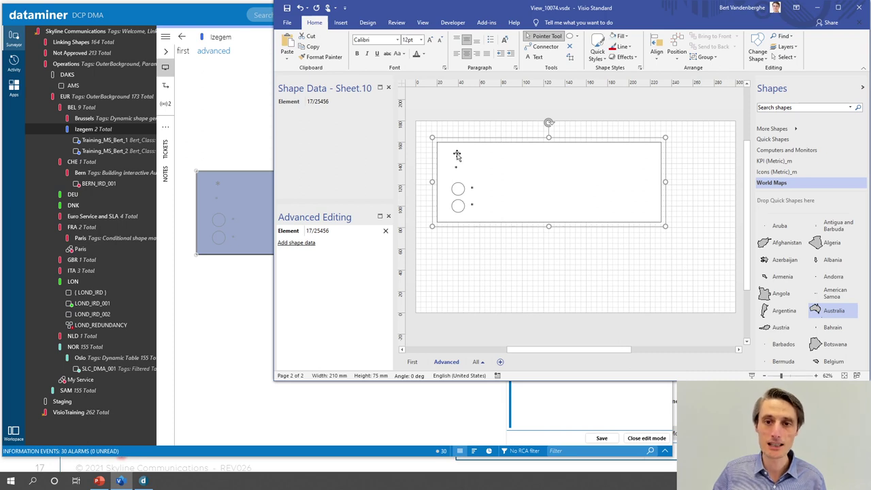
pyautogui.click(456, 155)
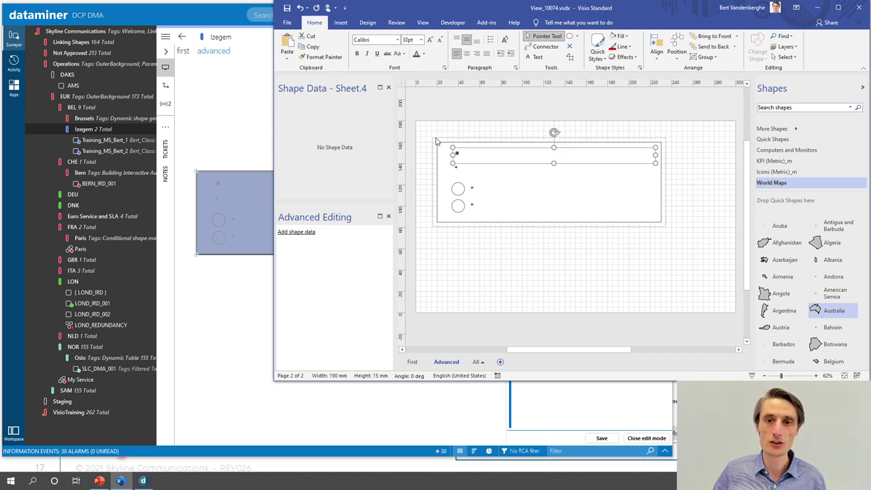
pyautogui.click(477, 133)
# Step: Back in DataMiner, set the Info property of the group's child shape Sheet.4 to Element Name
pyautogui.click(218, 21)
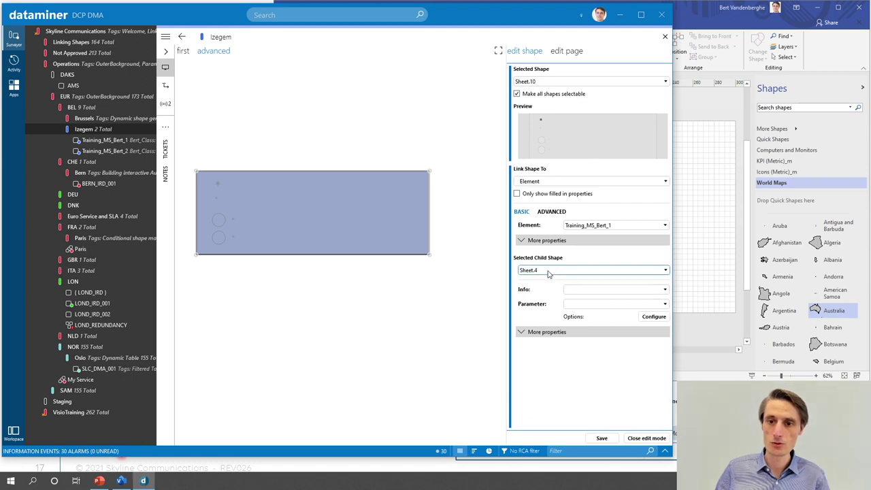
pyautogui.click(665, 291)
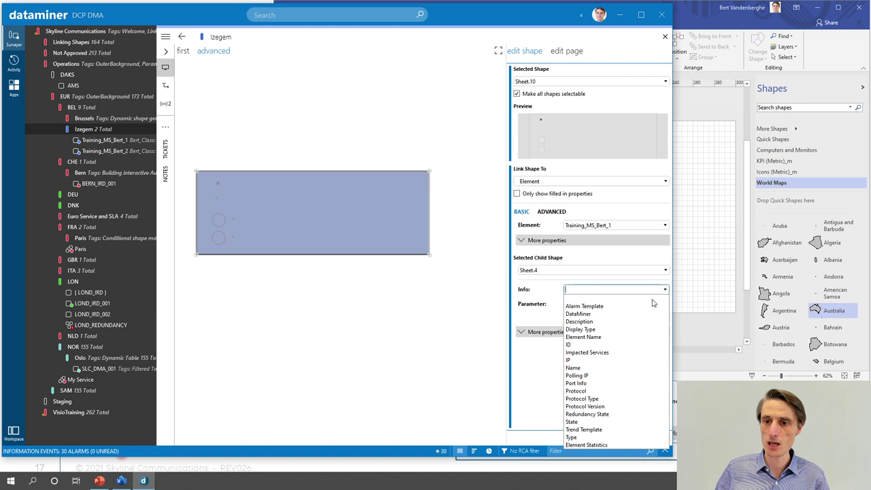
pyautogui.click(593, 337)
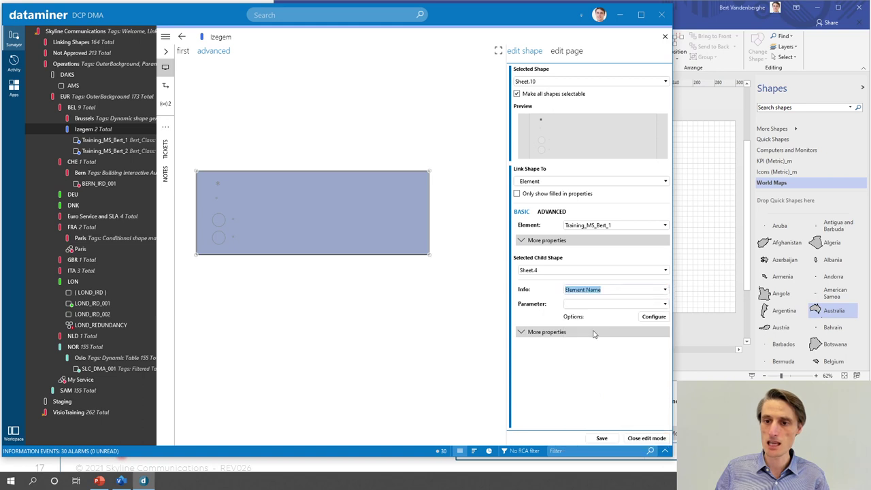
# Step: Set the Info property of the group's second text, child shape Sheet.5, to Polling IP and save the change
pyautogui.click(541, 132)
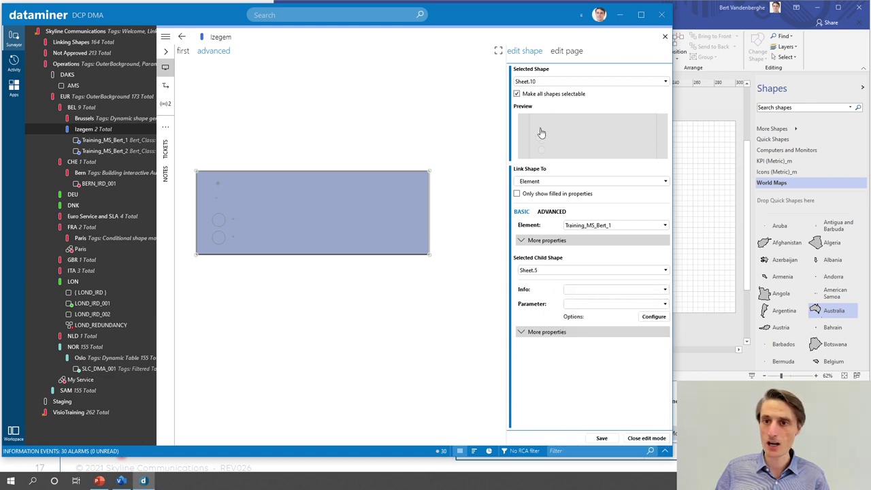
pyautogui.click(665, 291)
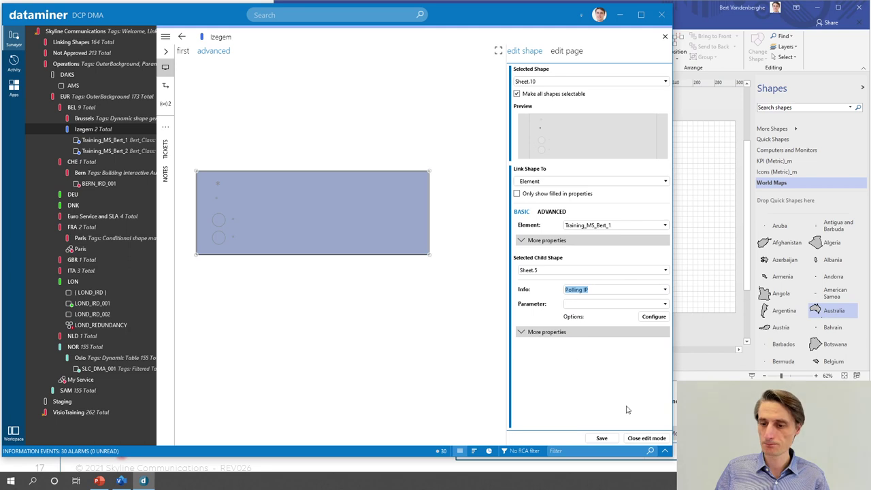
pyautogui.click(604, 438)
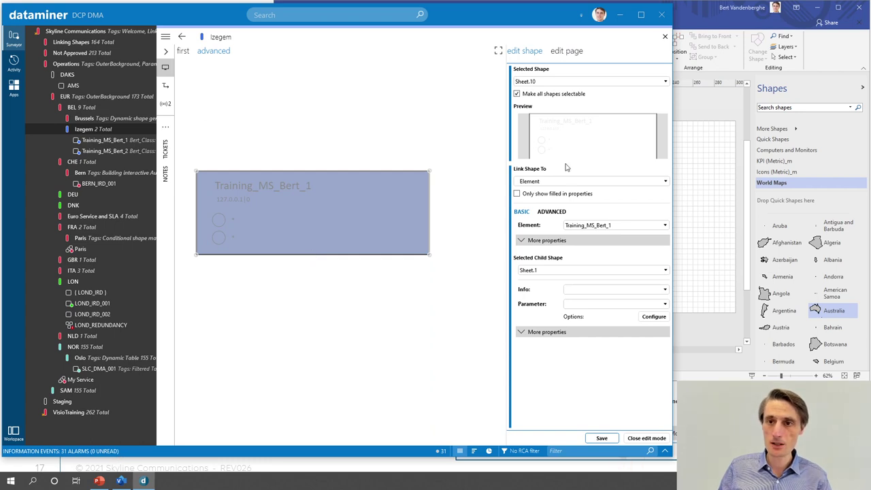
# Step: Link the text beside the upper circle, child shape Sheet.6, to the parameter CPU Load and save the change
pyautogui.click(550, 145)
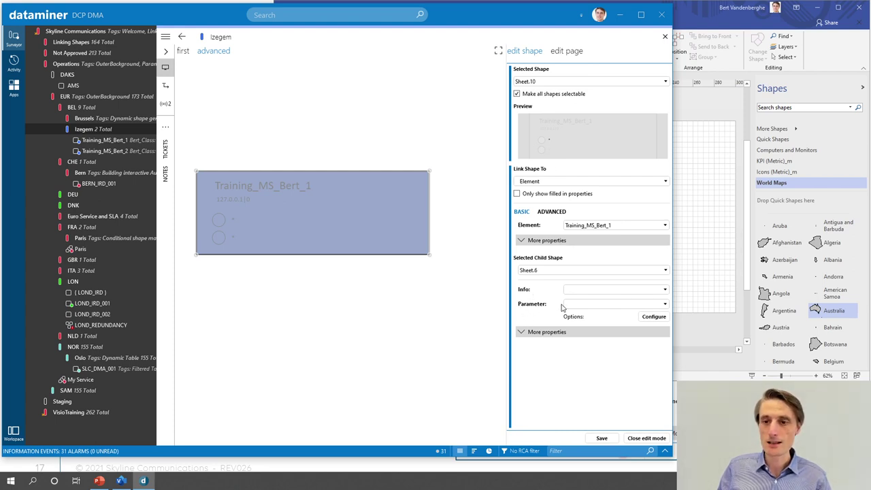
pyautogui.click(664, 305)
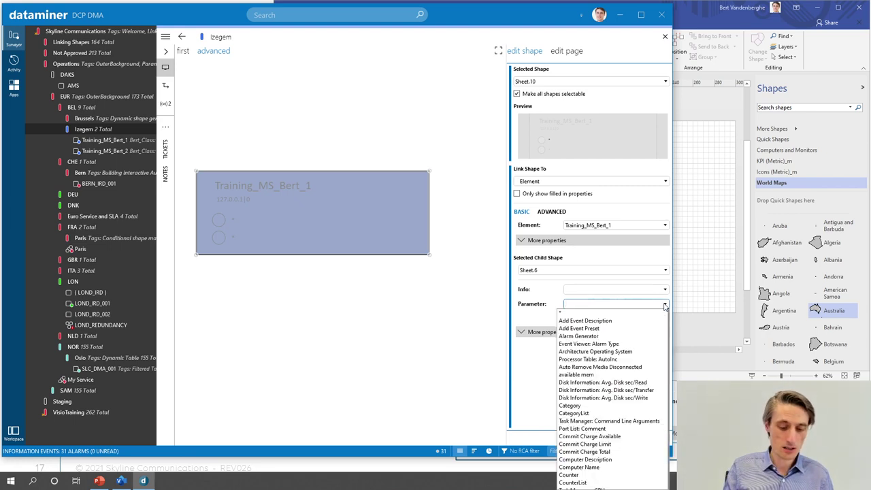
pyautogui.write('CPU')
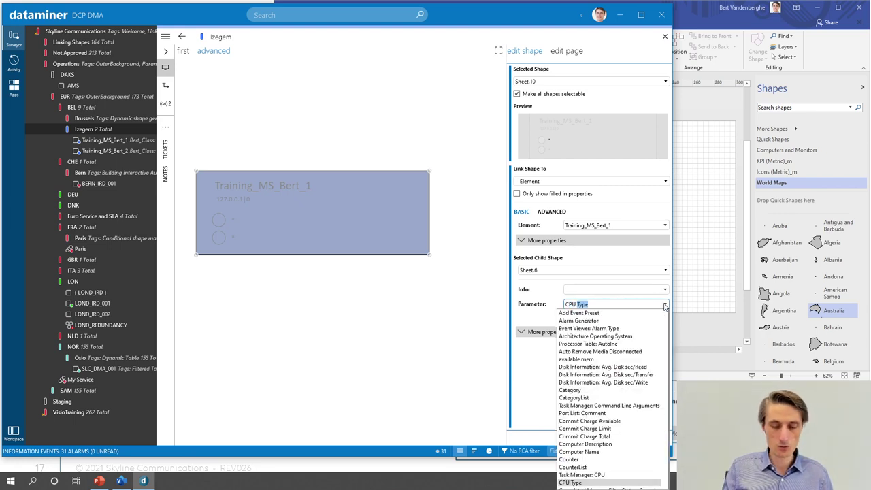
pyautogui.write(' Load')
pyautogui.press('Return')
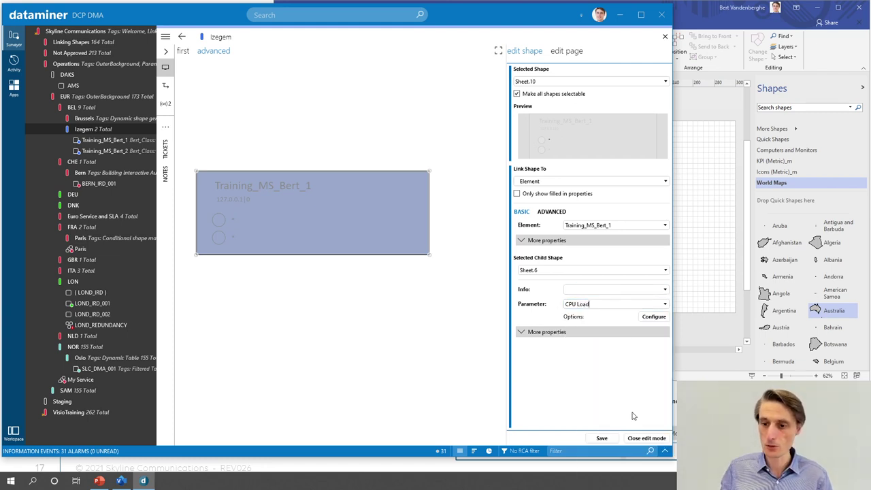
pyautogui.click(614, 441)
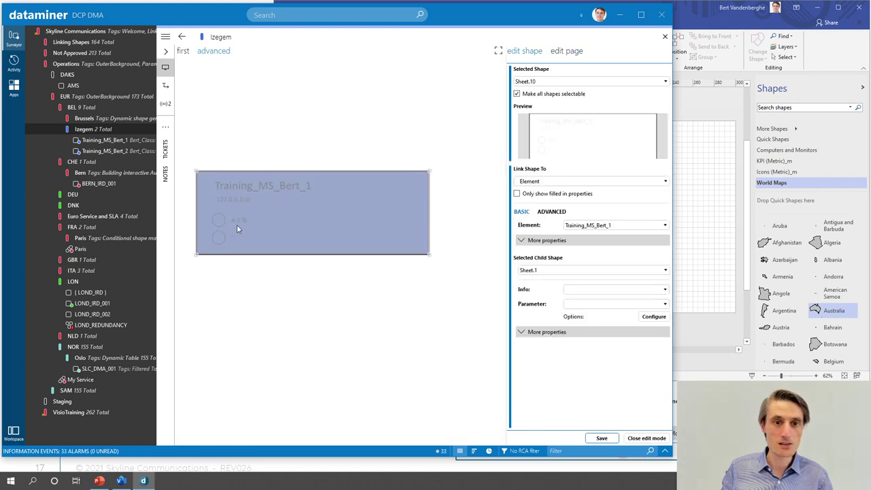
# Step: Link the text beside the lower circle, Sheet.8, to the parameter Physical Memory Usage, save, and leave edit mode
pyautogui.click(550, 155)
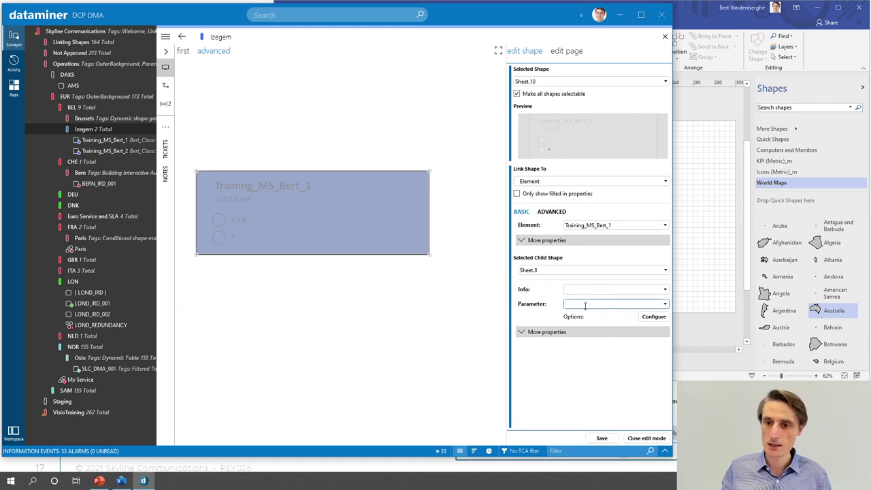
pyautogui.click(665, 305)
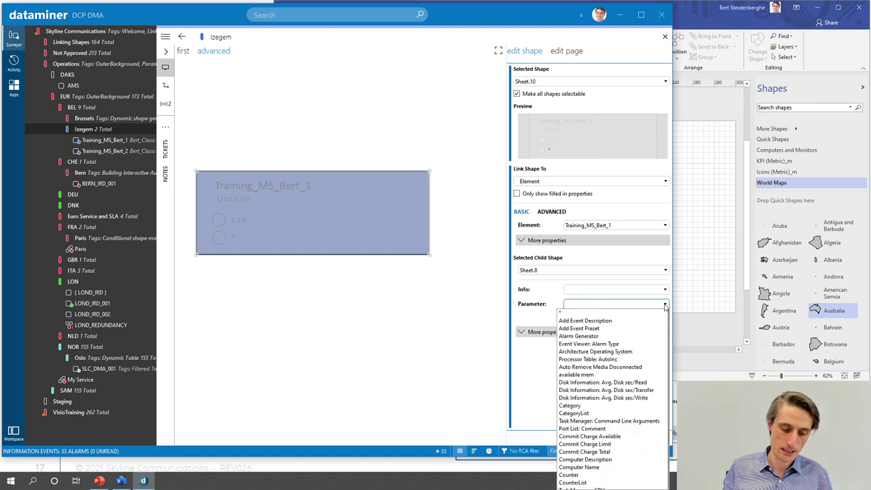
pyautogui.write('Physical Memory Usage')
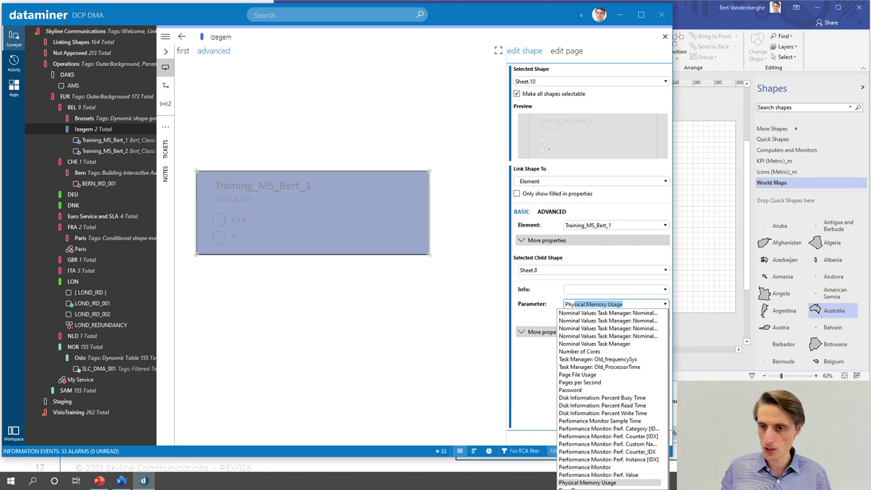
pyautogui.press('Return')
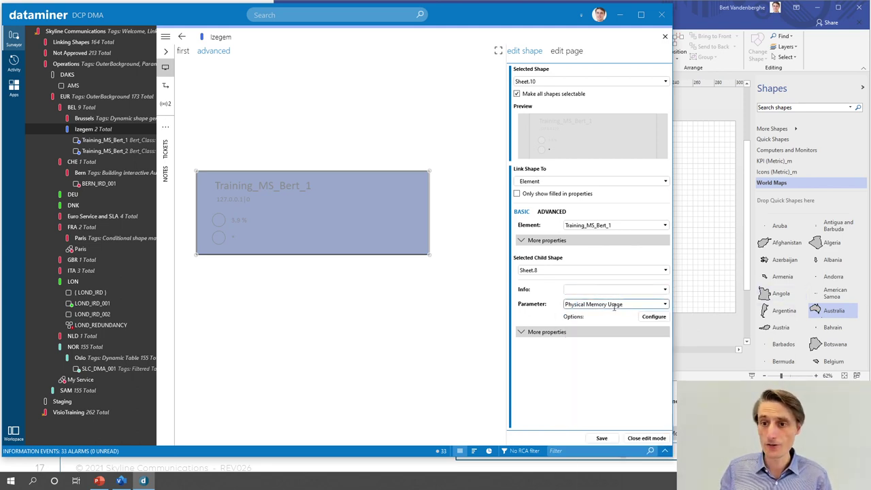
pyautogui.click(602, 438)
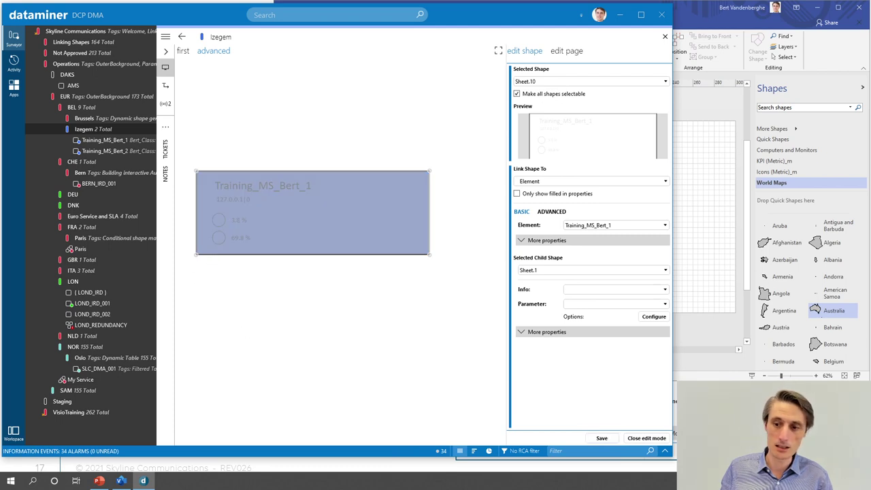
pyautogui.click(649, 438)
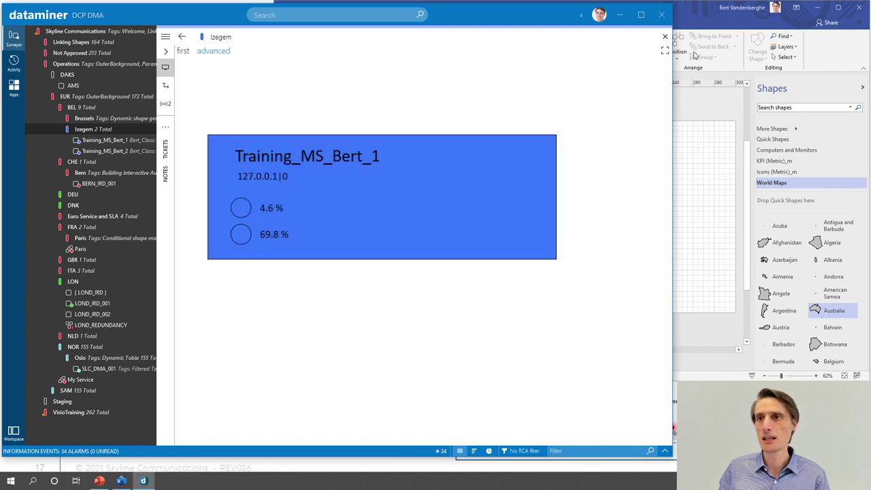
# Step: Switch to Visio and insert the prefix "CPU: " before the asterisk in the text beside the upper circle
pyautogui.click(706, 11)
pyautogui.click(470, 189)
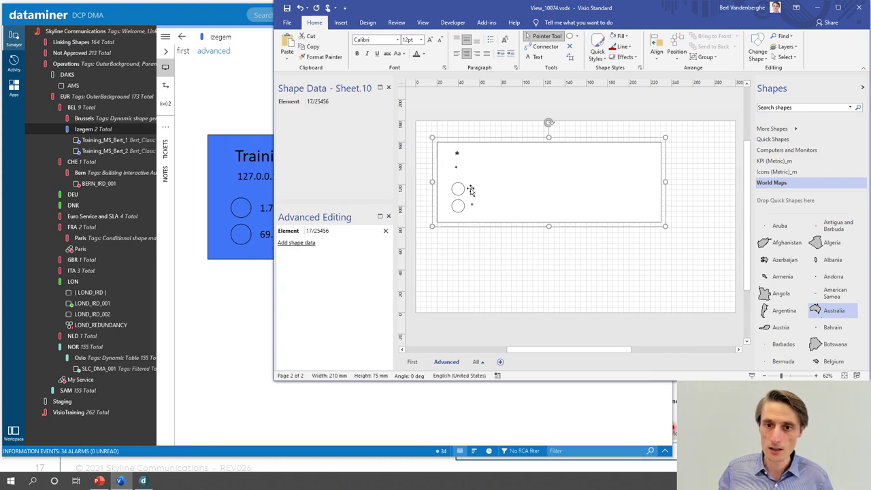
pyautogui.click(469, 189)
pyautogui.click(528, 247)
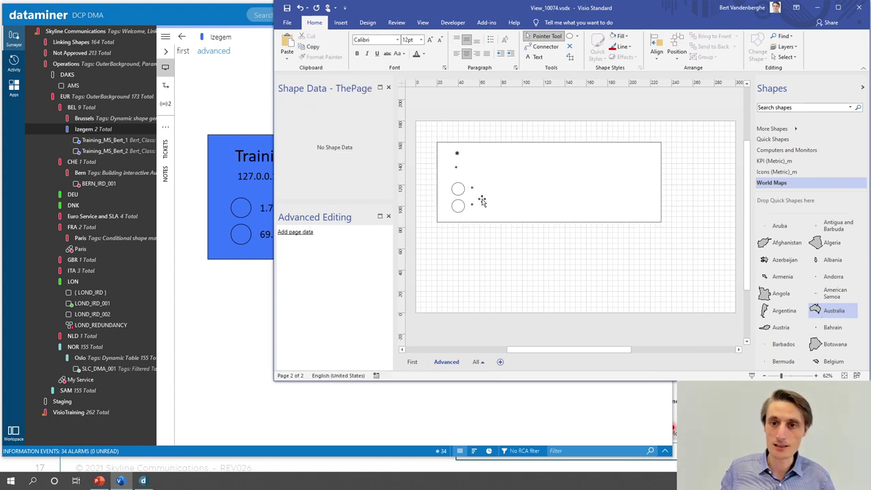
pyautogui.click(472, 190)
pyautogui.click(474, 191)
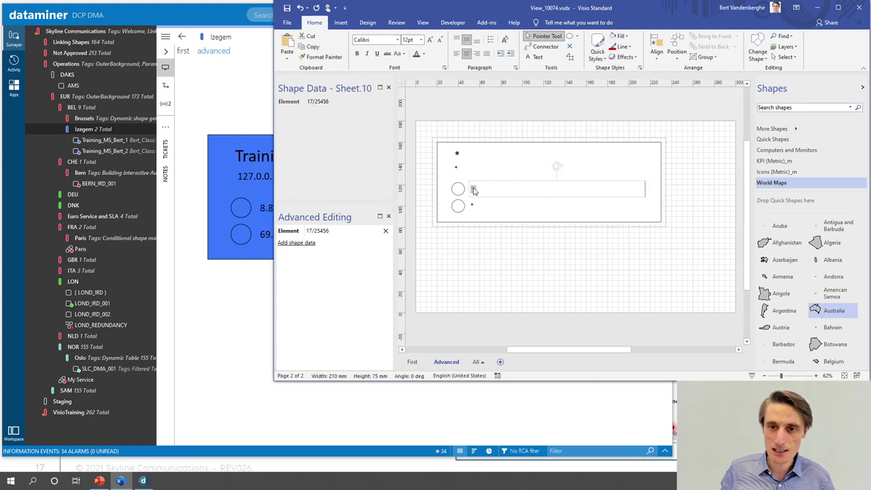
pyautogui.click(474, 190)
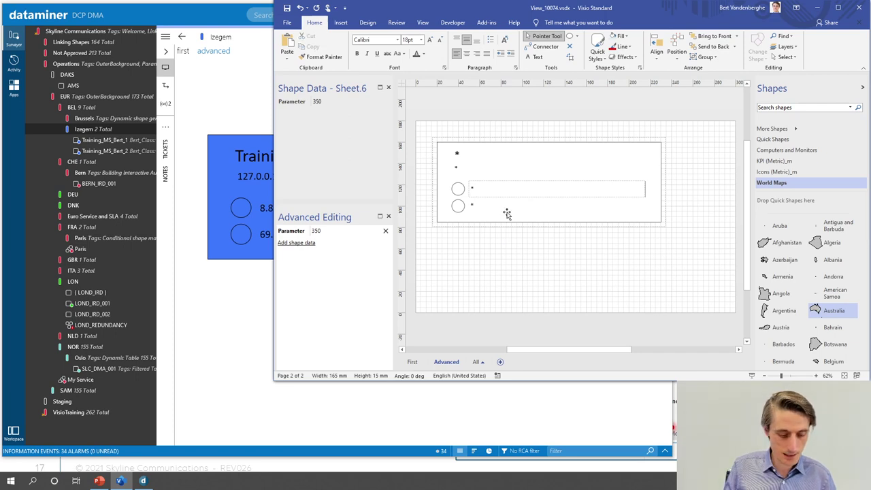
pyautogui.write('CPU:')
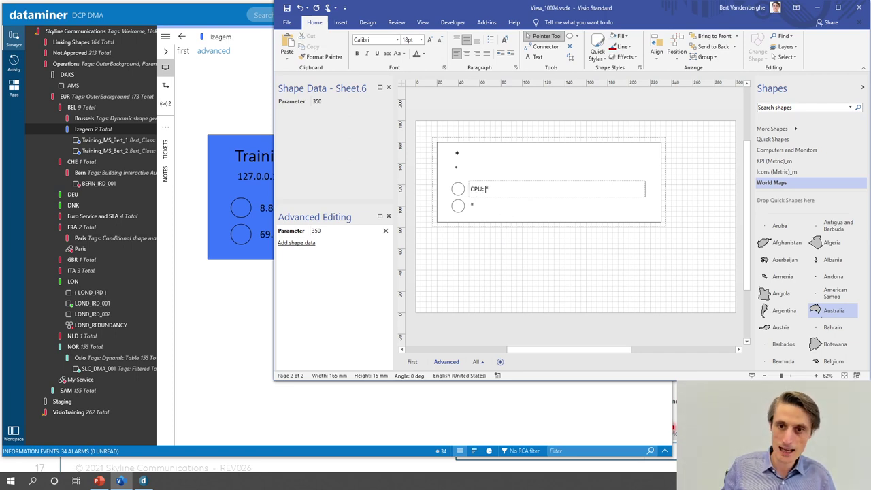
# Step: Insert the prefix "MEM: " before the asterisk in the text beside the lower circle and save the Visio drawing
pyautogui.click(475, 207)
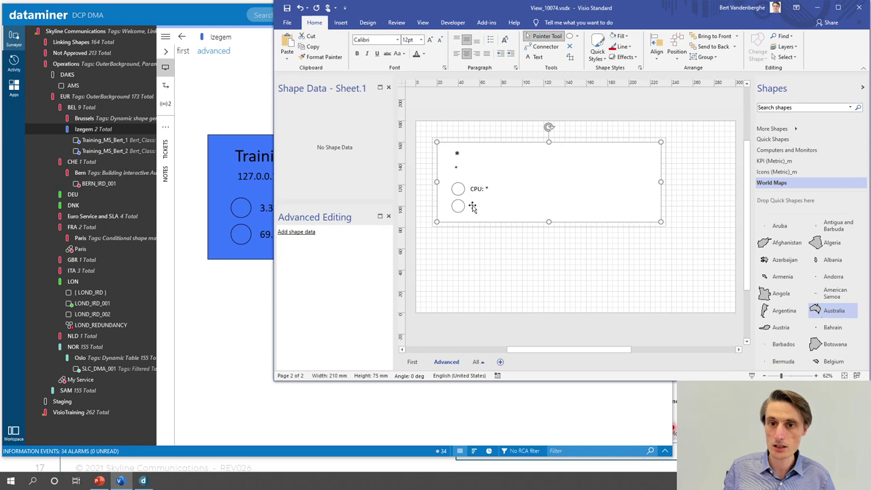
pyautogui.click(473, 207)
pyautogui.click(473, 207)
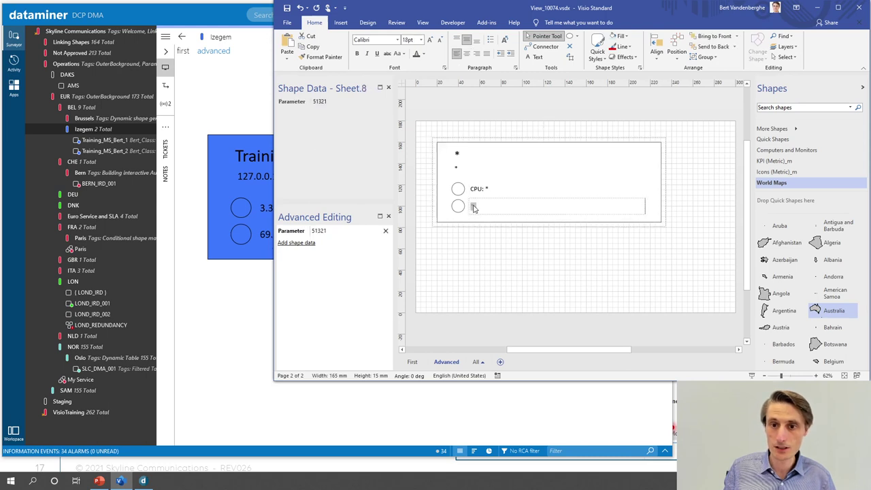
pyautogui.press('Left')
pyautogui.write('MEM')
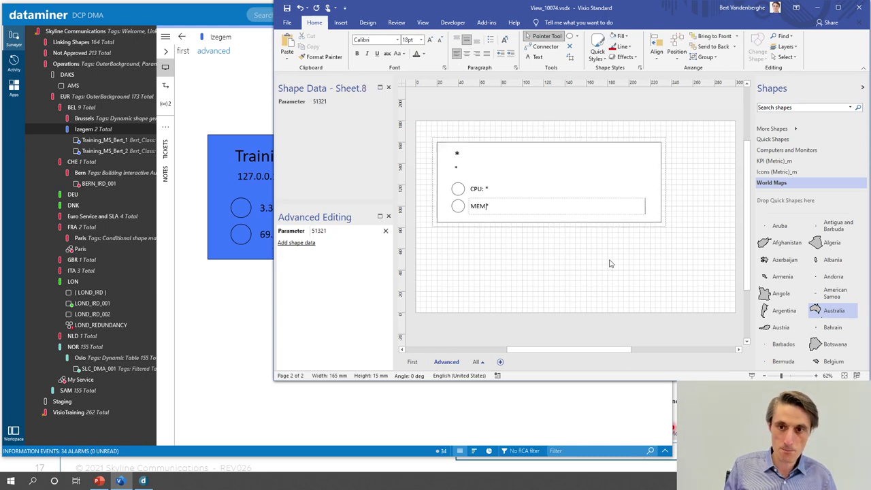
pyautogui.write(': *')
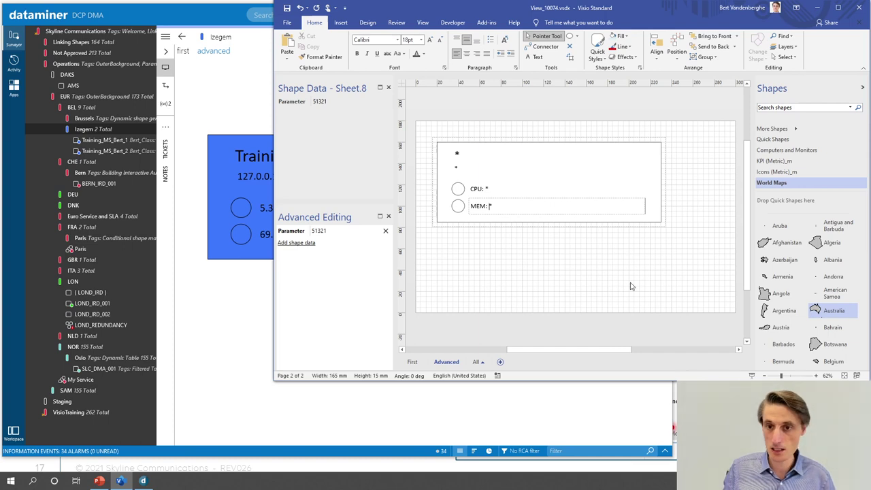
pyautogui.click(608, 278)
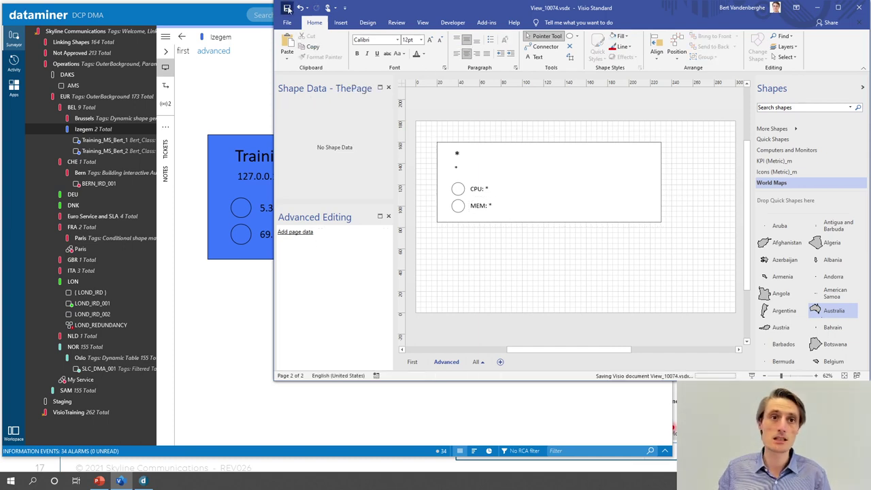
# Step: Return to DataMiner, put the Advanced page back into edit mode, and select the group Sheet.10
pyautogui.click(216, 15)
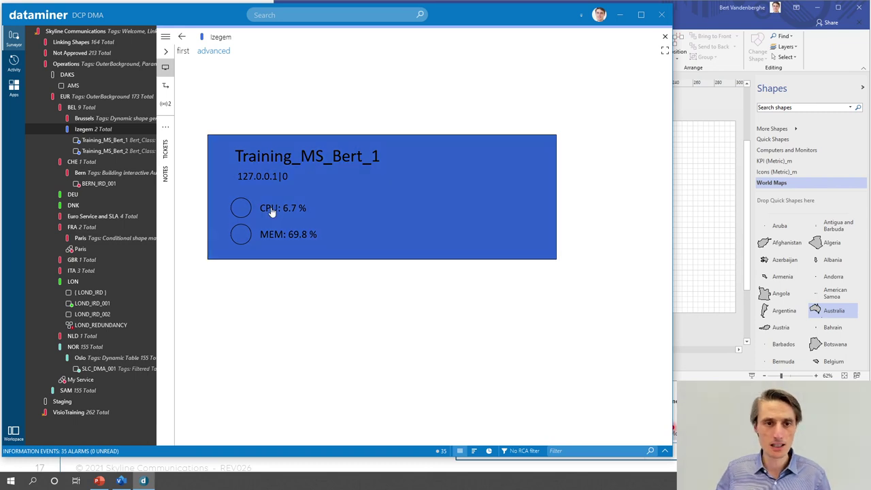
pyautogui.click(695, 14)
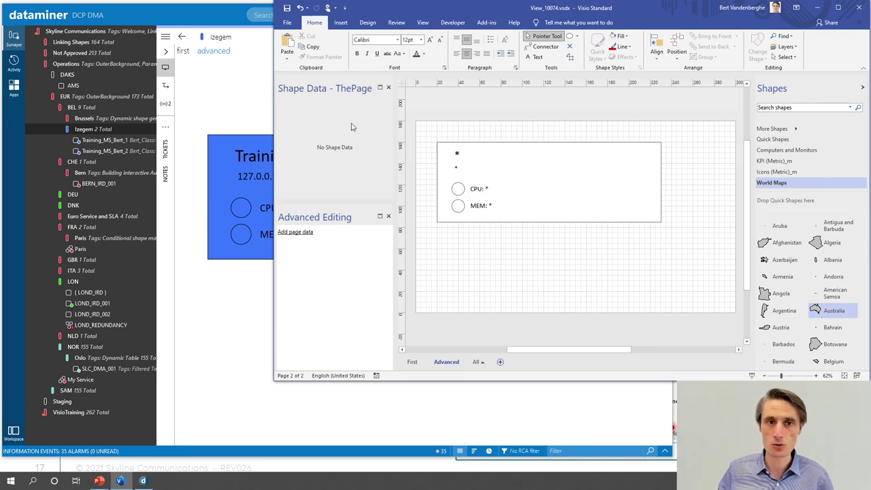
pyautogui.click(225, 24)
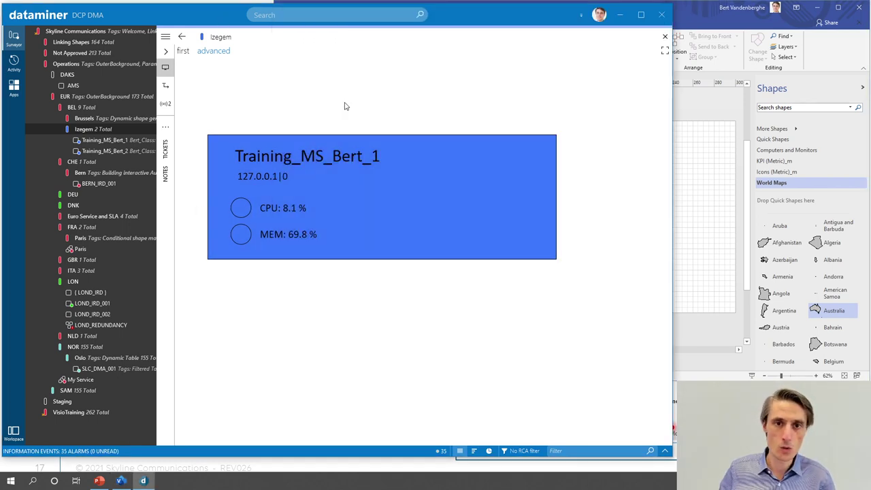
pyautogui.rightClick(344, 103)
pyautogui.click(287, 133)
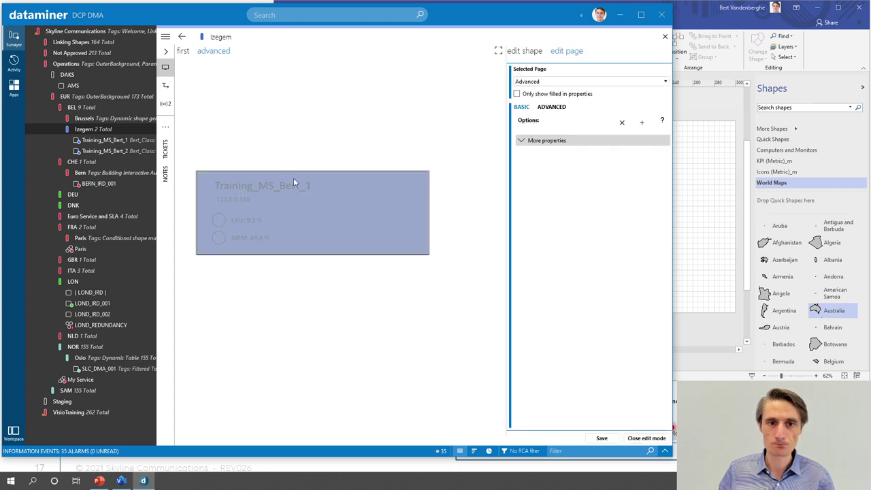
pyautogui.click(346, 214)
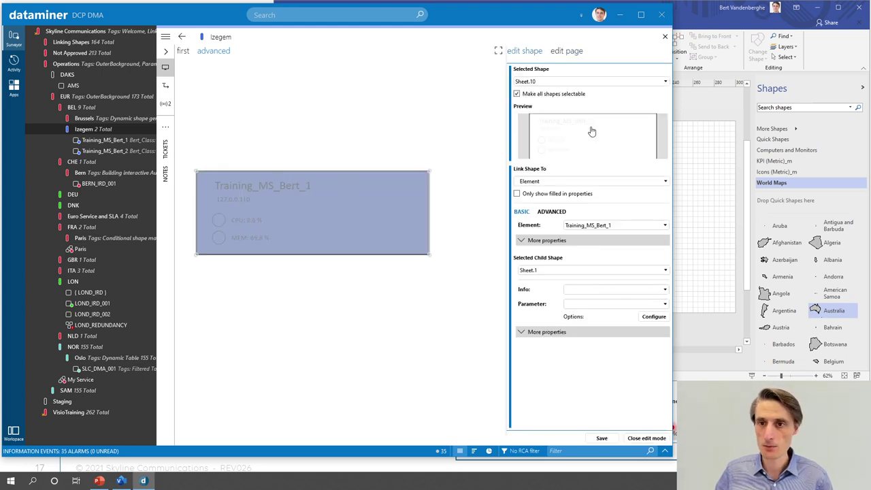
# Step: Link the upper circle, child shape Sheet.7, to the parameter CPU Load
pyautogui.click(544, 144)
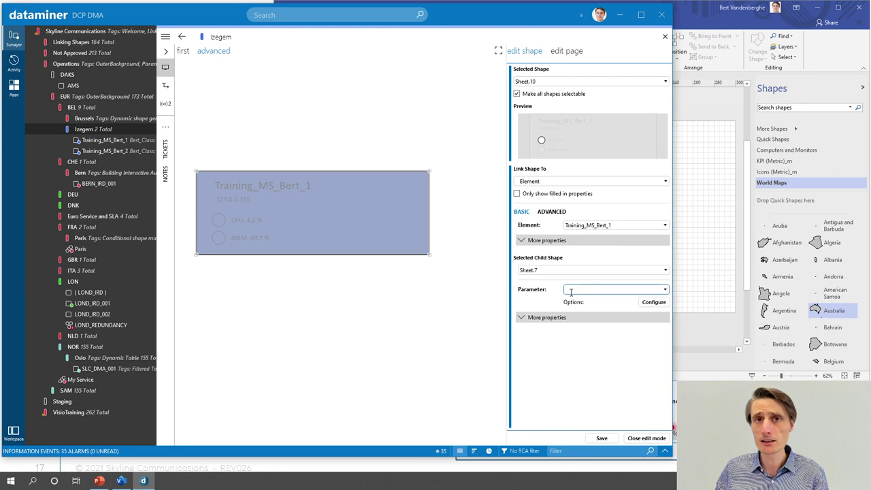
pyautogui.click(665, 290)
pyautogui.write('CPU')
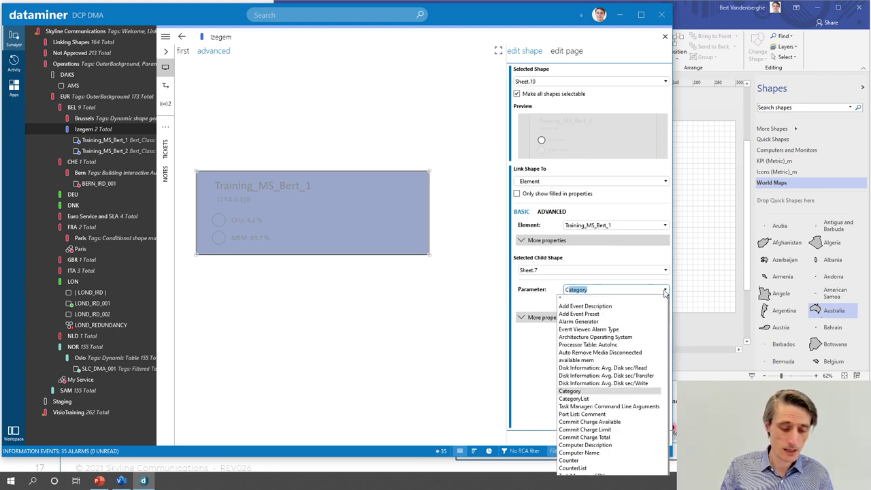
pyautogui.write(' Load')
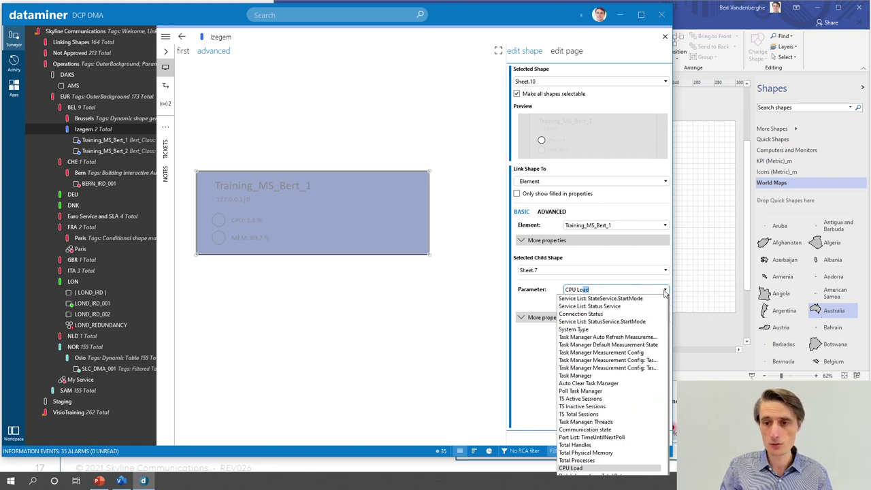
pyautogui.click(600, 289)
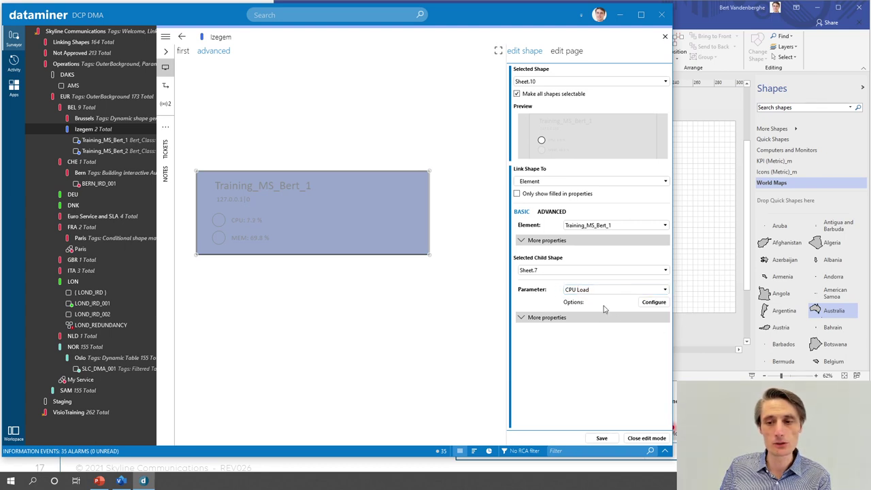
# Step: Add a SHOW option with the argument >50 to the upper circle's CPU Load link, then clear the argument
pyautogui.click(652, 303)
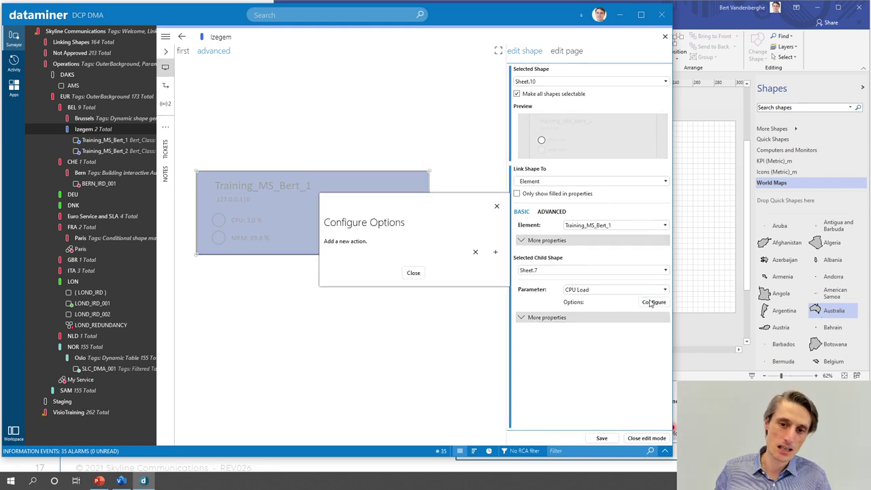
pyautogui.click(495, 253)
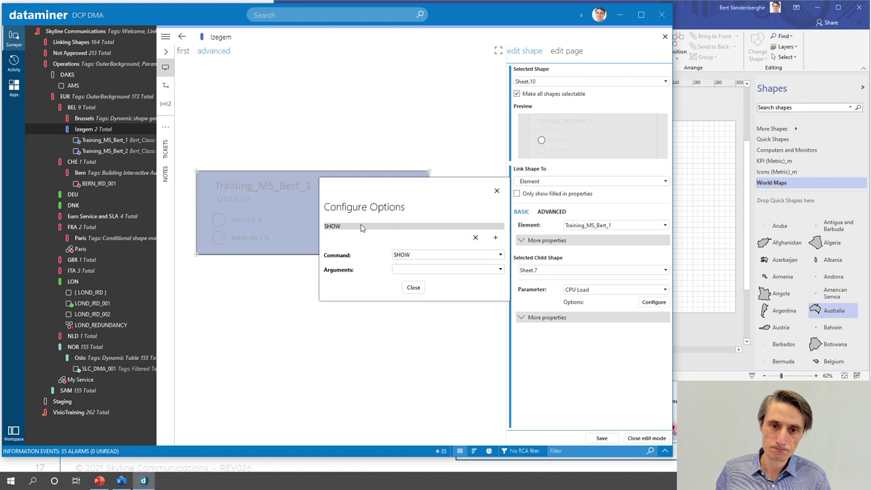
pyautogui.click(417, 255)
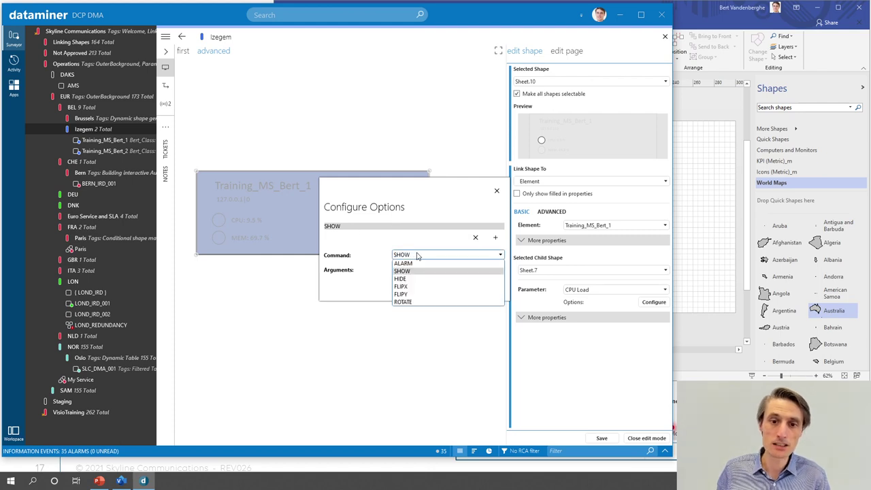
pyautogui.click(416, 256)
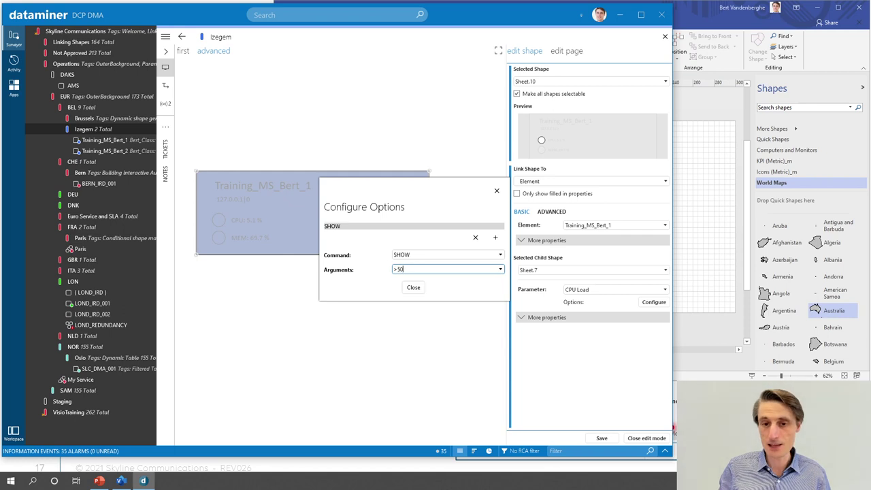
pyautogui.click(409, 313)
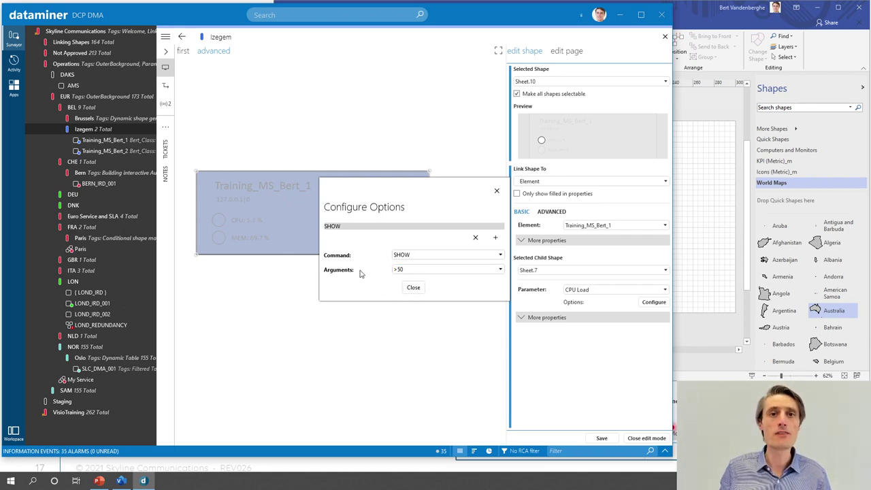
pyautogui.click(418, 268)
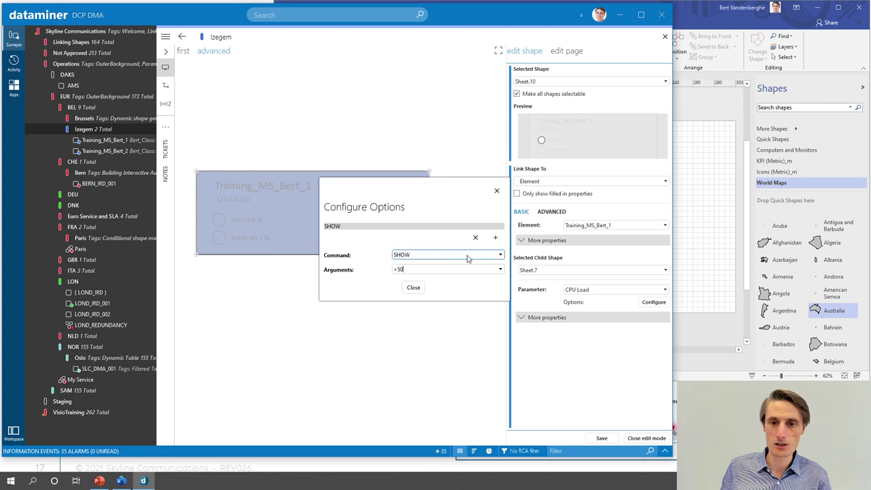
pyautogui.doubleClick(414, 268)
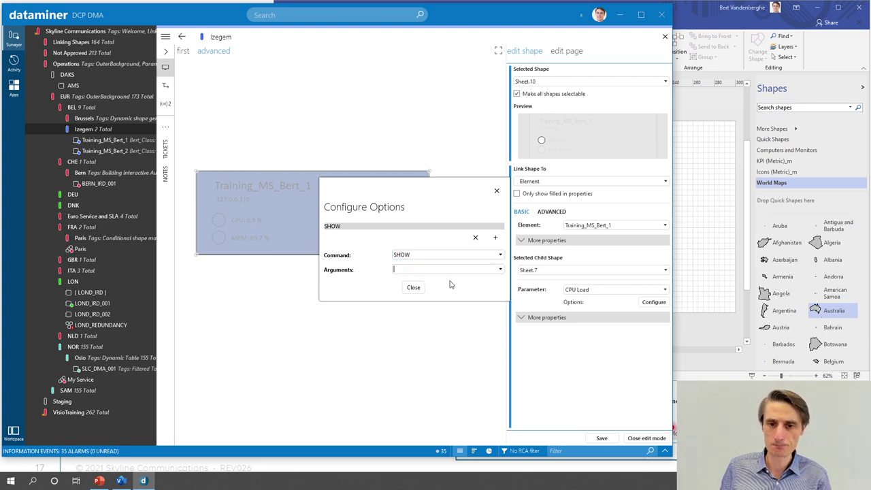
# Step: Change the command of the upper circle's CPU Load option to ALARM and save the page
pyautogui.click(421, 256)
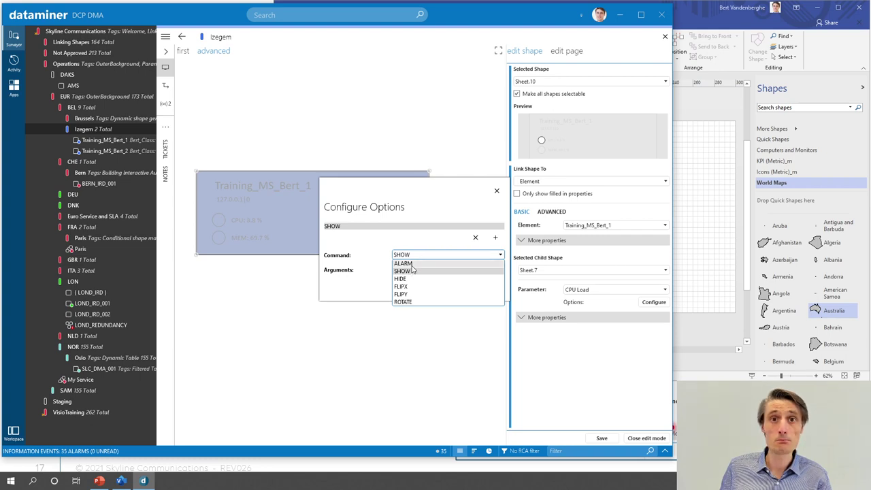
pyautogui.click(410, 264)
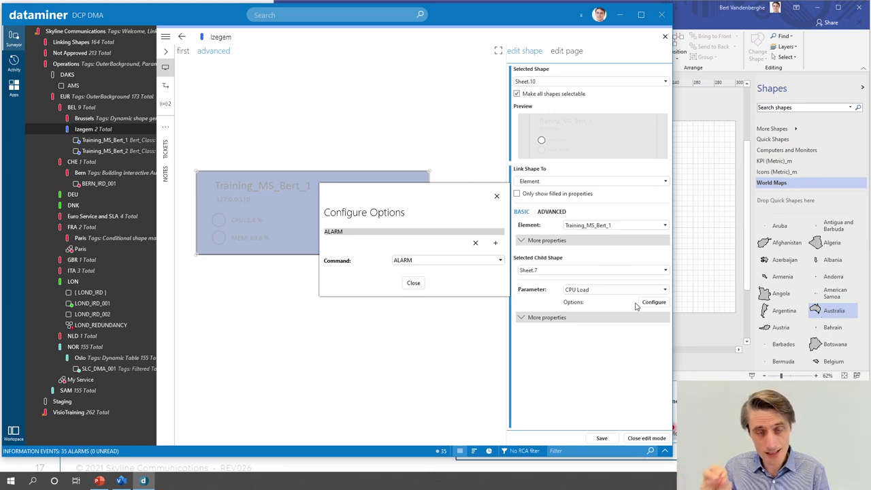
pyautogui.click(412, 283)
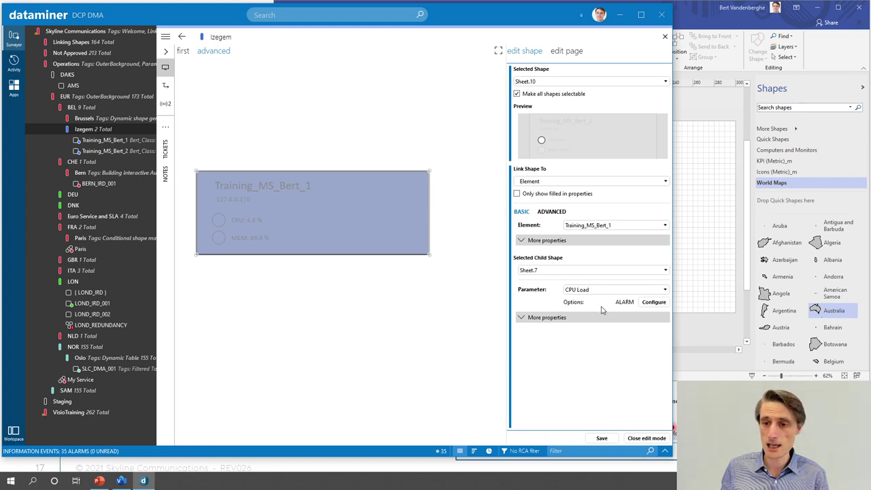
pyautogui.click(601, 439)
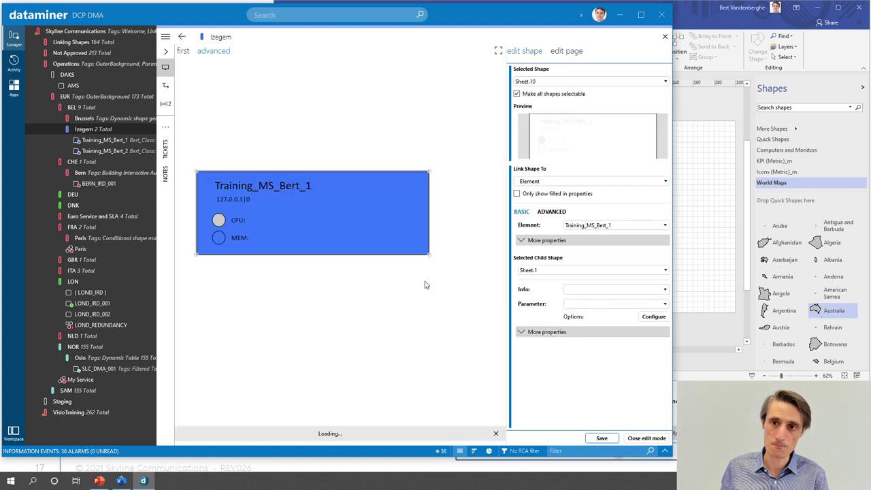
pyautogui.click(253, 246)
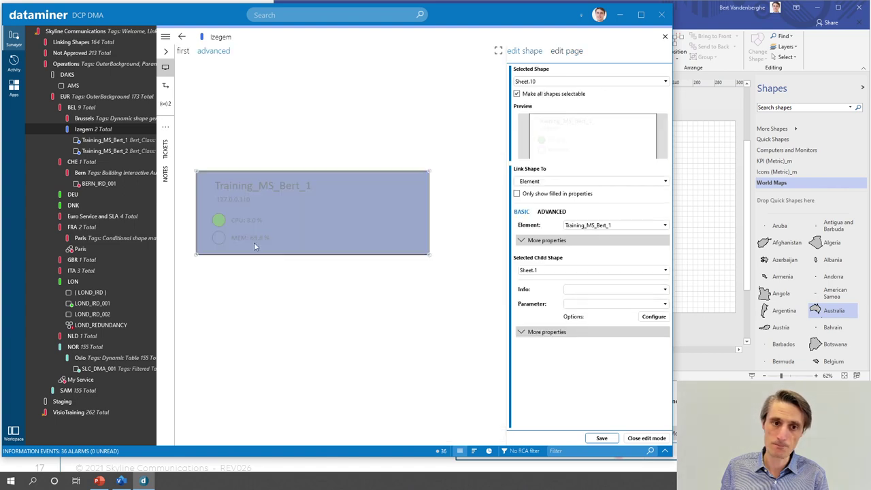
# Step: Open the element Training_MS_Bert_1 in an undocked card, examine its Performance data for CPU Load and Physical Memory Usage, and close the card
pyautogui.rightClick(91, 141)
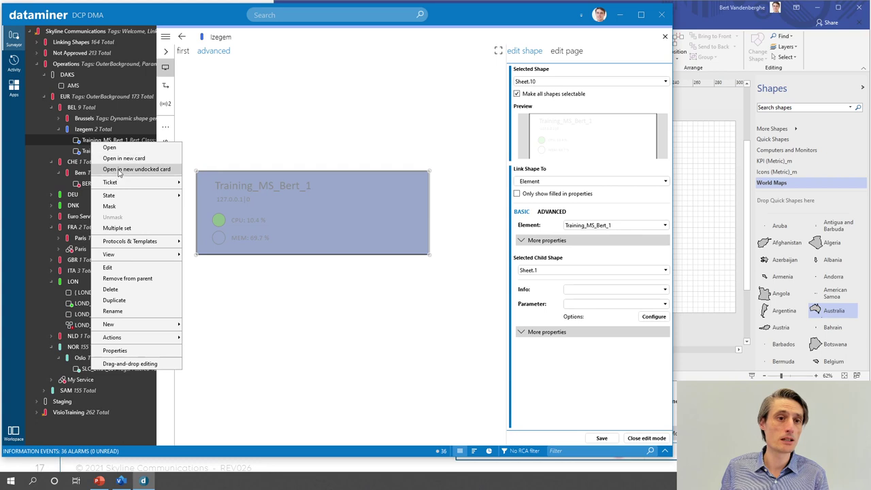
pyautogui.click(116, 169)
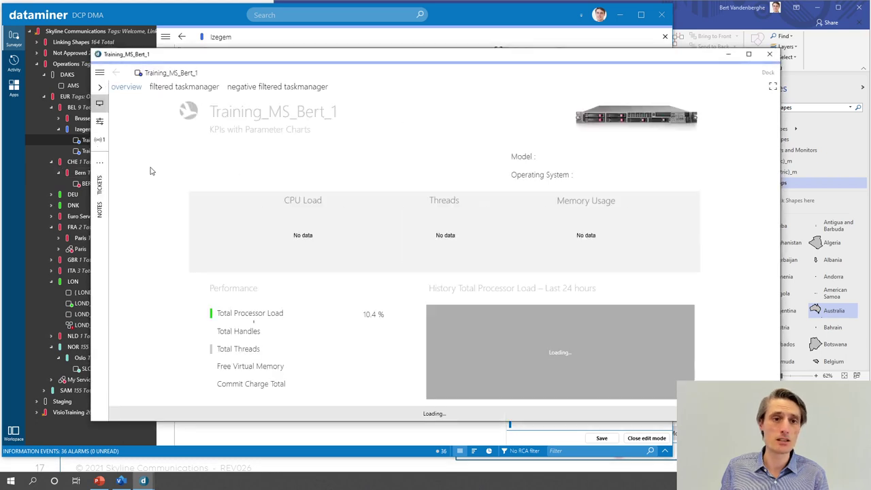
pyautogui.click(99, 120)
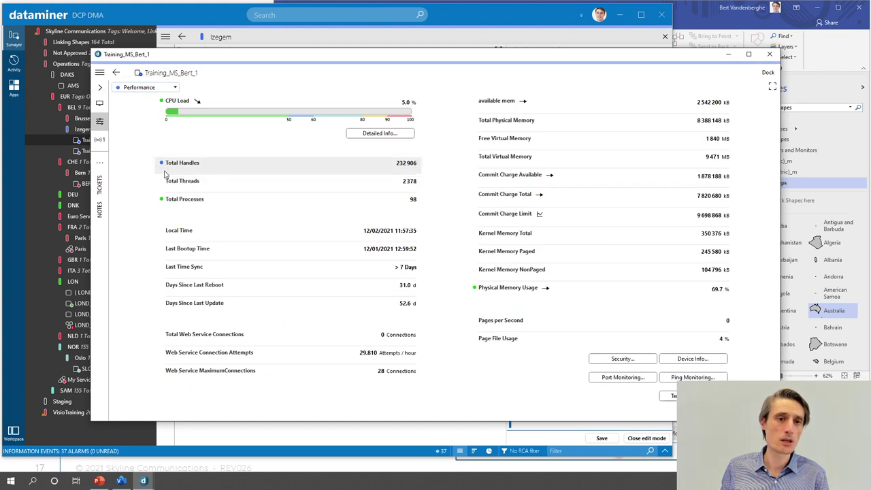
pyautogui.moveTo(220, 170)
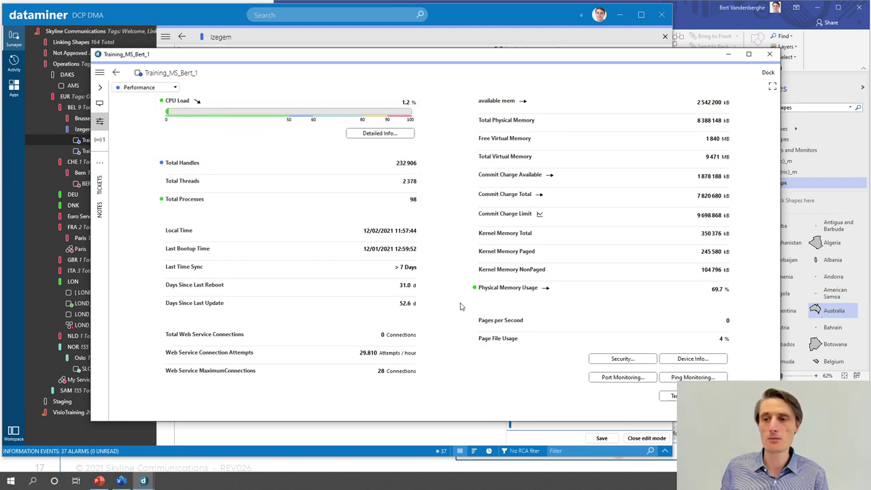
pyautogui.click(769, 53)
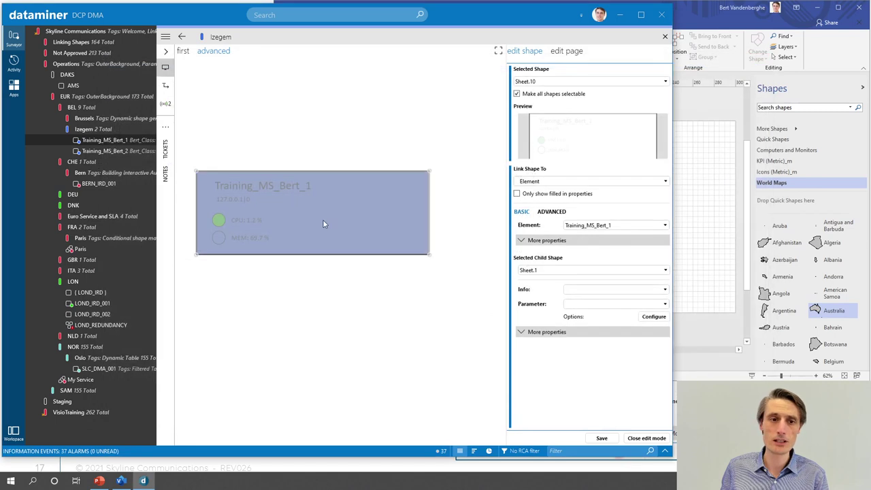
# Step: Link the lower circle, child shape Sheet.9, to the parameter Physical Memory Usage
pyautogui.click(540, 149)
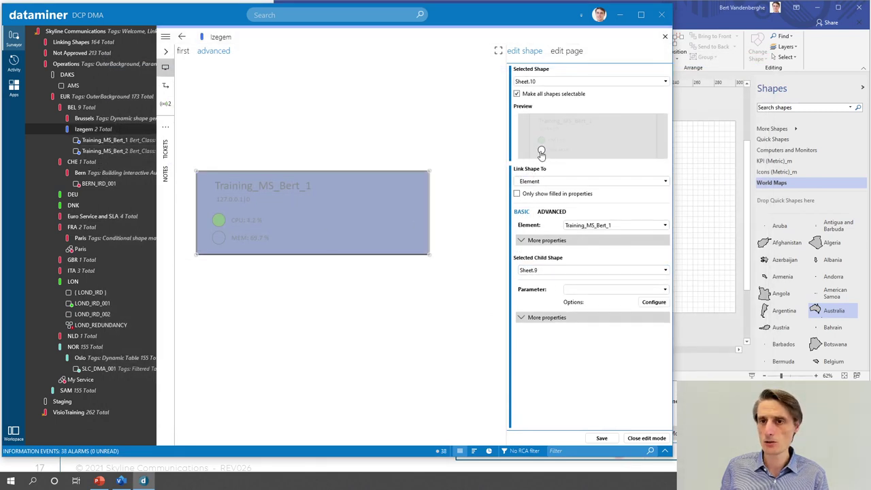
pyautogui.click(575, 289)
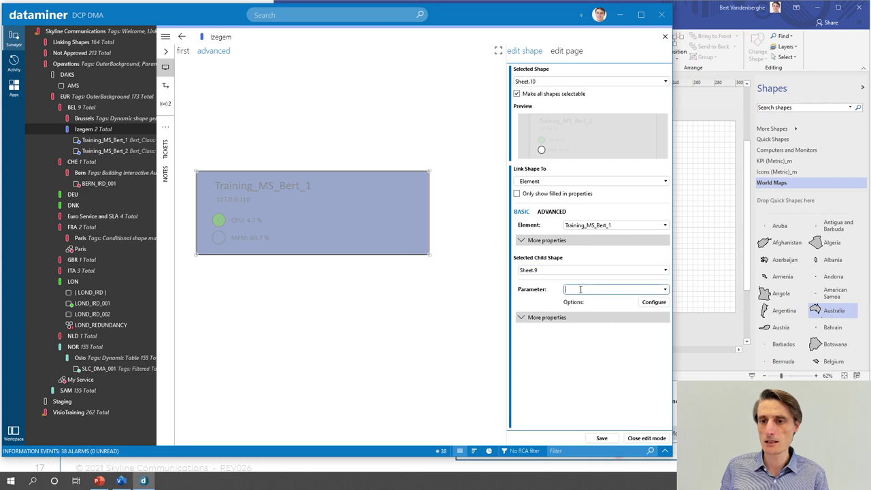
pyautogui.click(668, 292)
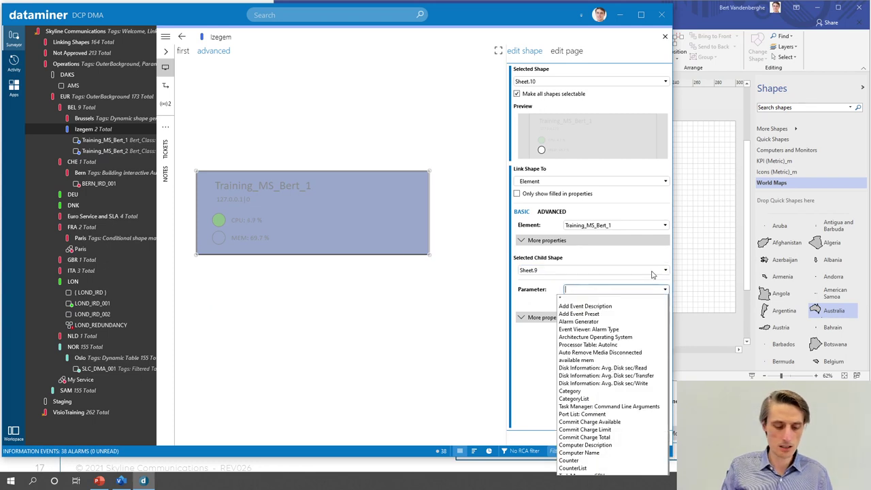
pyautogui.write('ph')
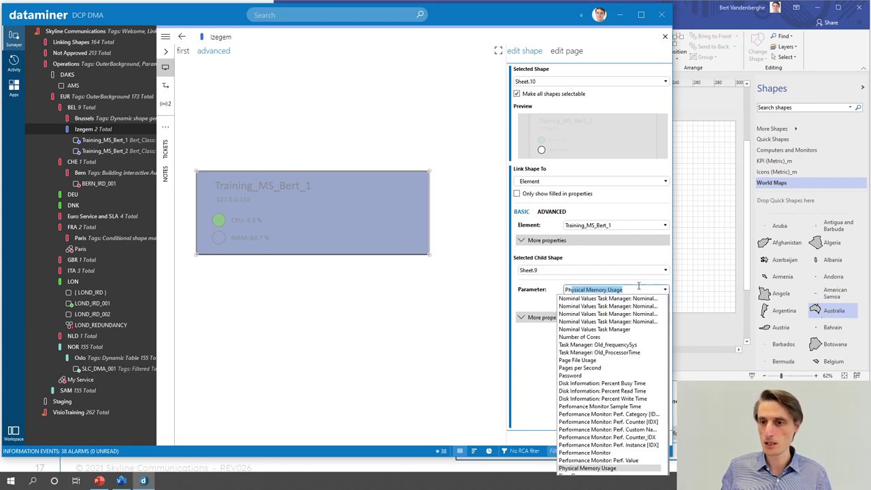
pyautogui.press('Return')
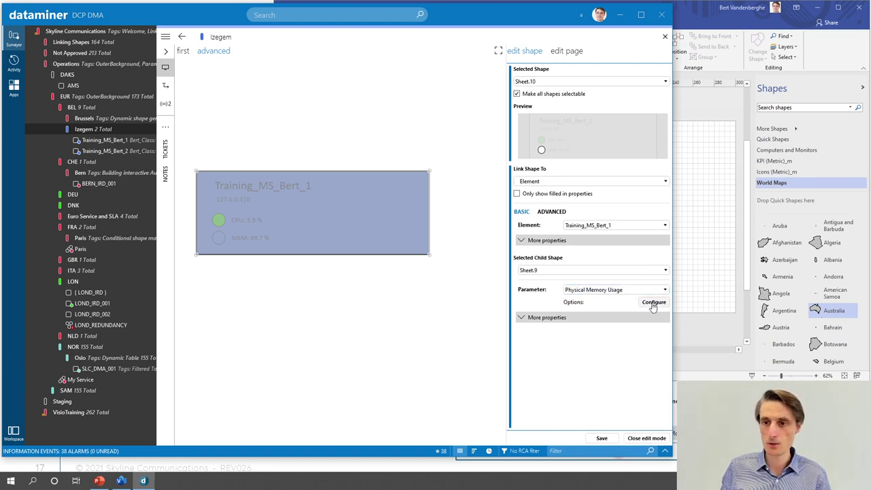
# Step: Add the ALARM option to the lower circle's Physical Memory Usage link, then save the page and leave edit mode
pyautogui.click(653, 302)
pyautogui.click(495, 251)
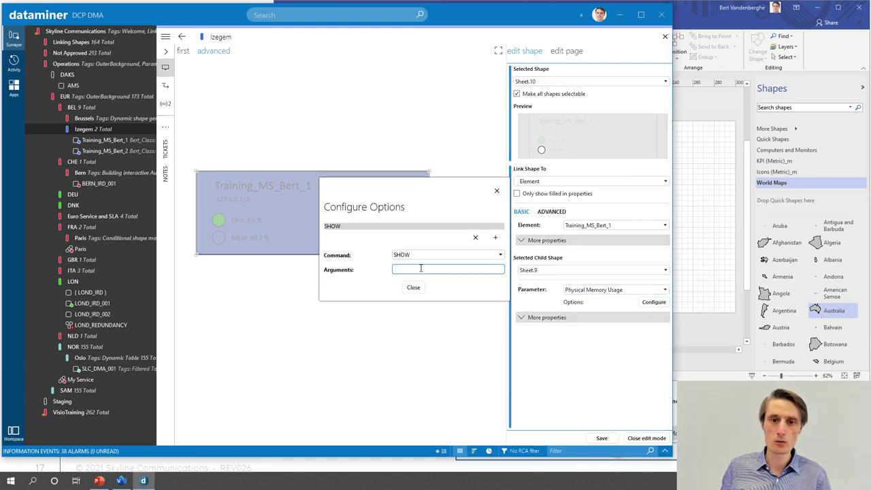
pyautogui.click(500, 255)
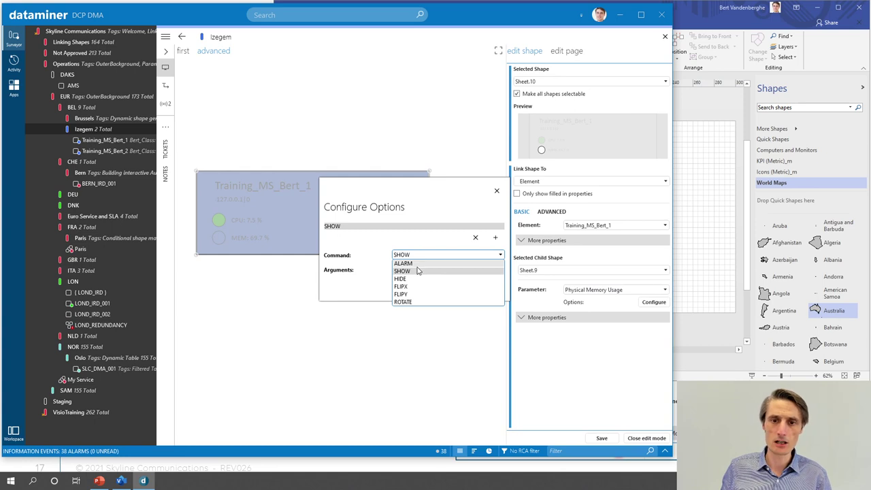
pyautogui.click(416, 264)
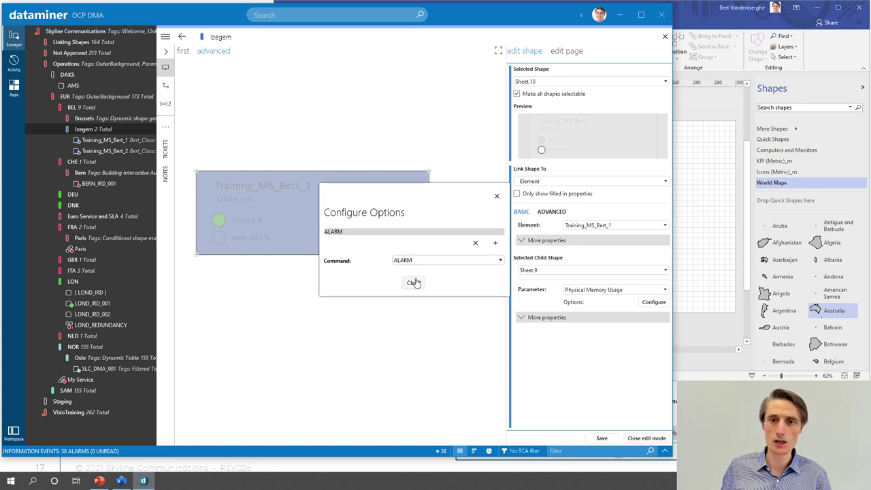
pyautogui.click(413, 285)
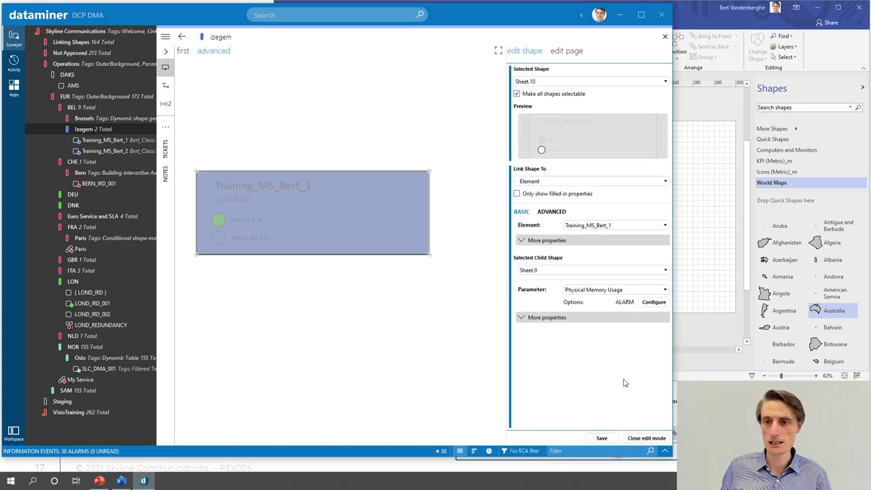
pyautogui.click(602, 438)
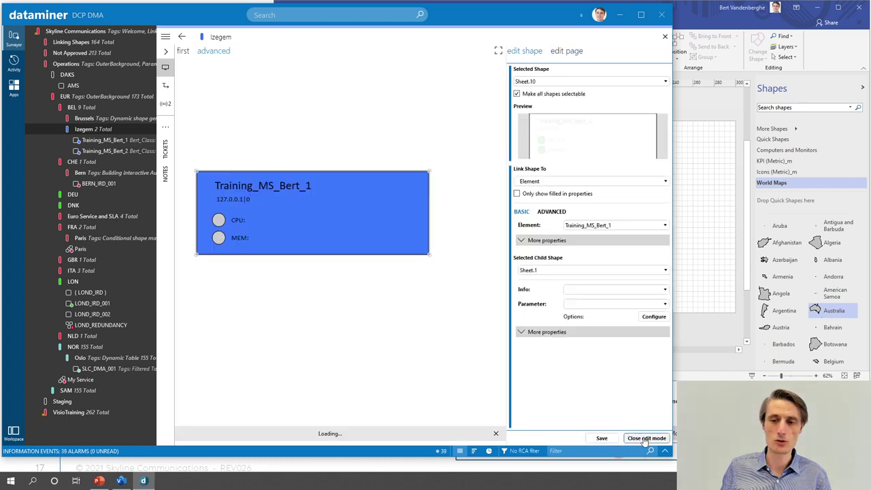
pyautogui.click(644, 439)
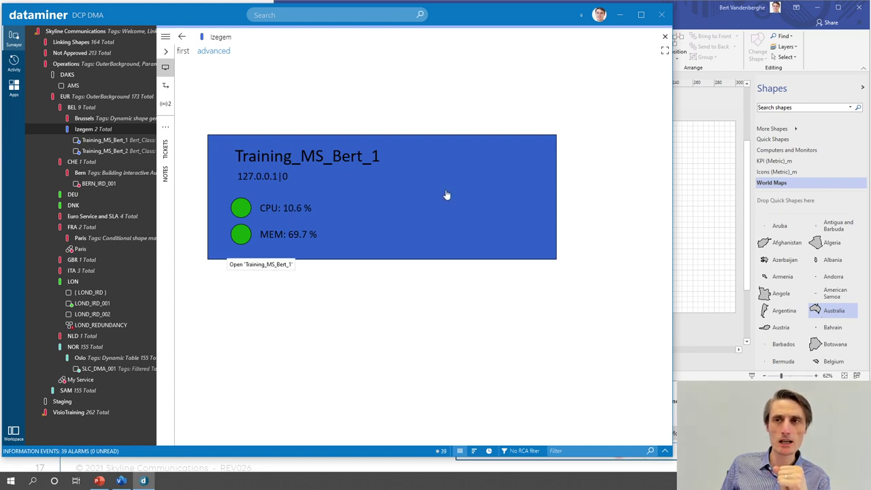
# Step: In Visio, change the fill of the background rectangle inside group Sheet.10 to stop its alarm colouring, save, and return to DataMiner
pyautogui.click(704, 37)
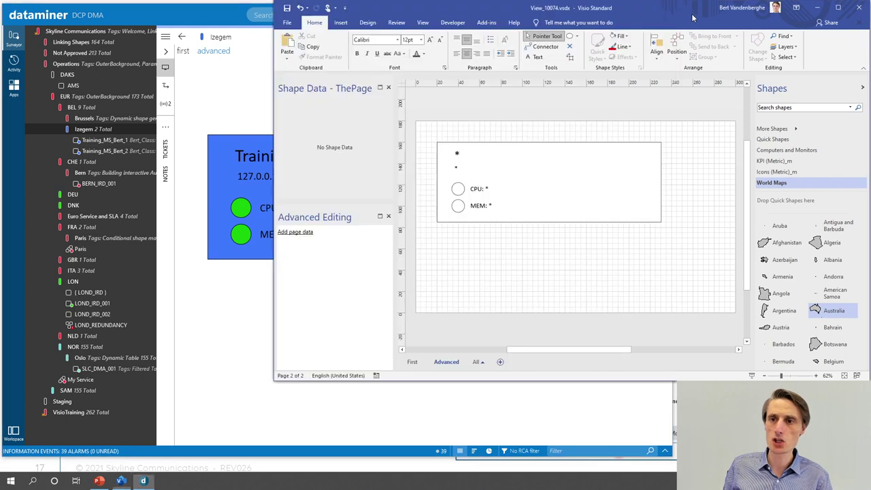
pyautogui.click(599, 184)
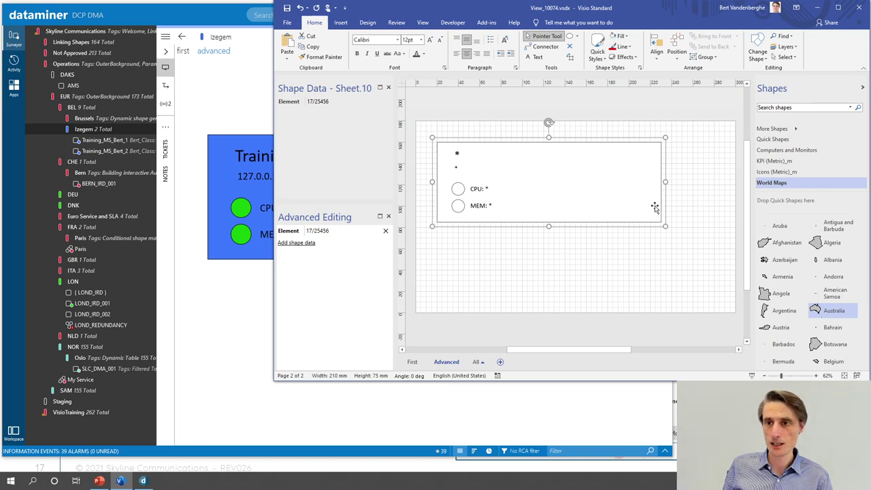
pyautogui.click(573, 218)
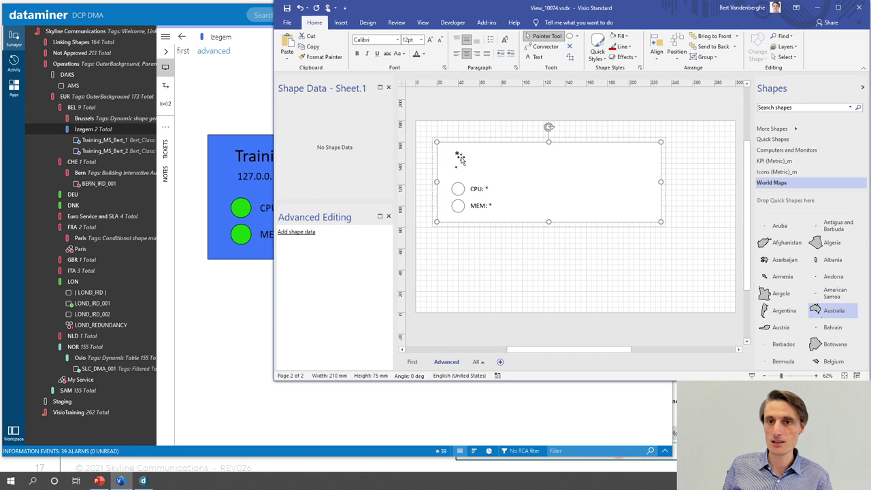
pyautogui.click(625, 37)
pyautogui.click(674, 162)
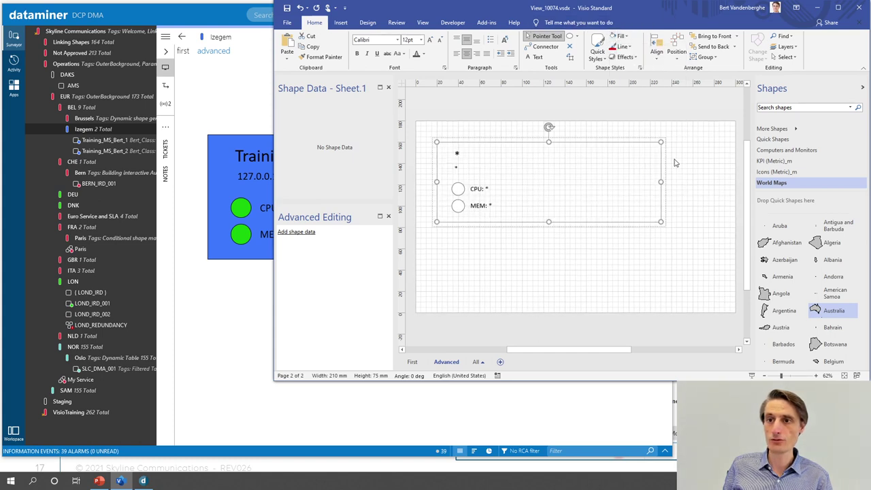
pyautogui.click(676, 163)
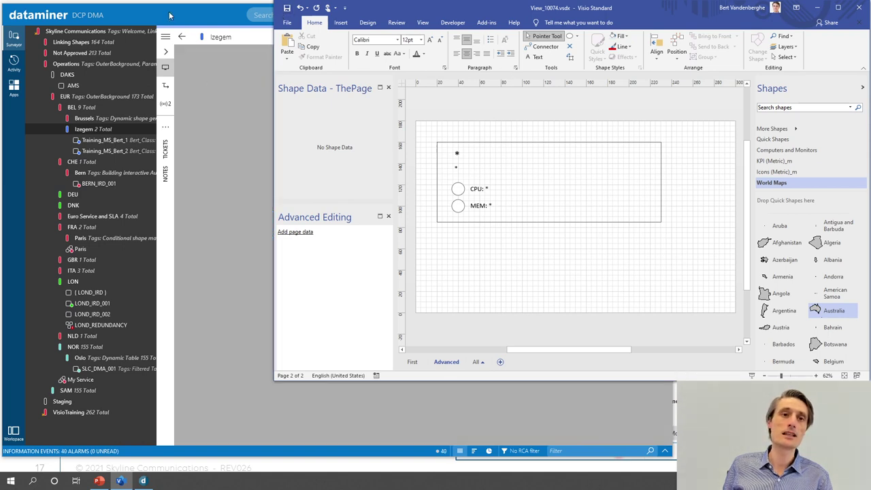
pyautogui.click(225, 117)
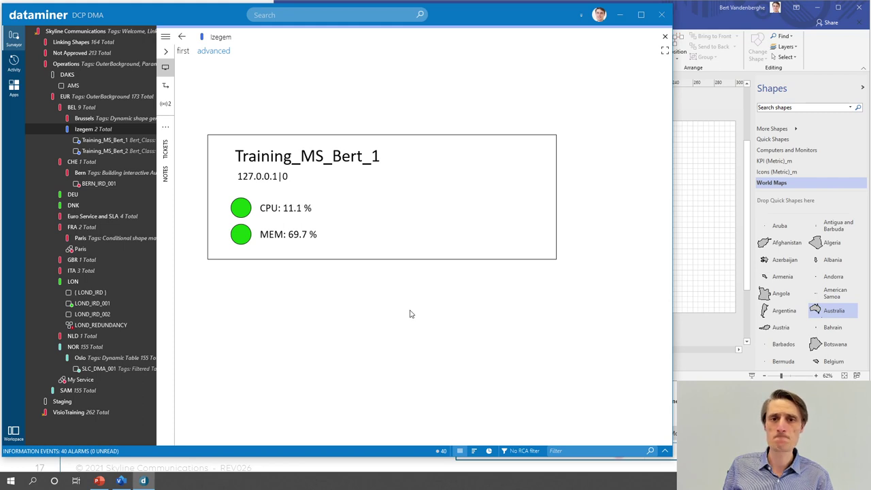
# Step: Switch to Visio and open the group Sheet.10 on the Advanced page in its own group window
pyautogui.click(694, 14)
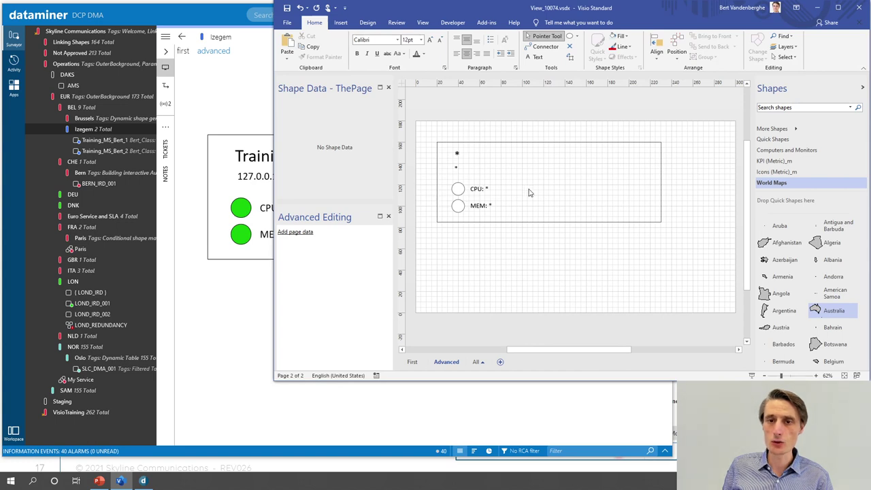
pyautogui.click(460, 212)
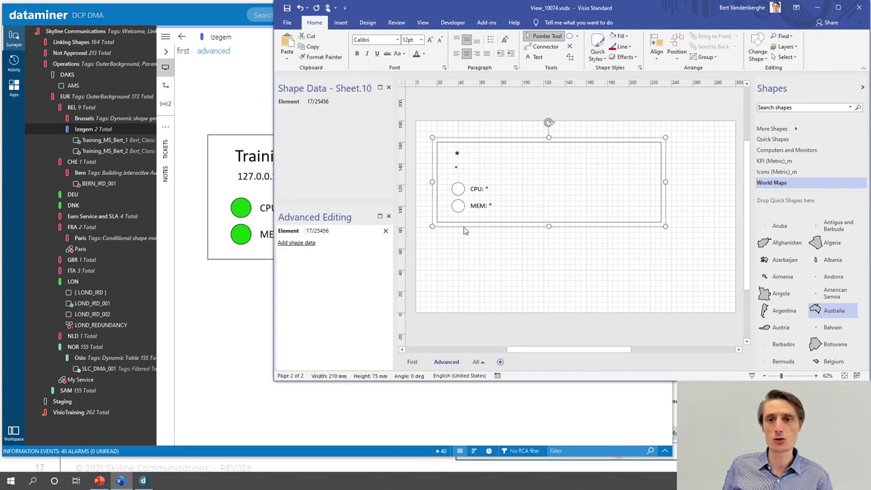
pyautogui.rightClick(485, 145)
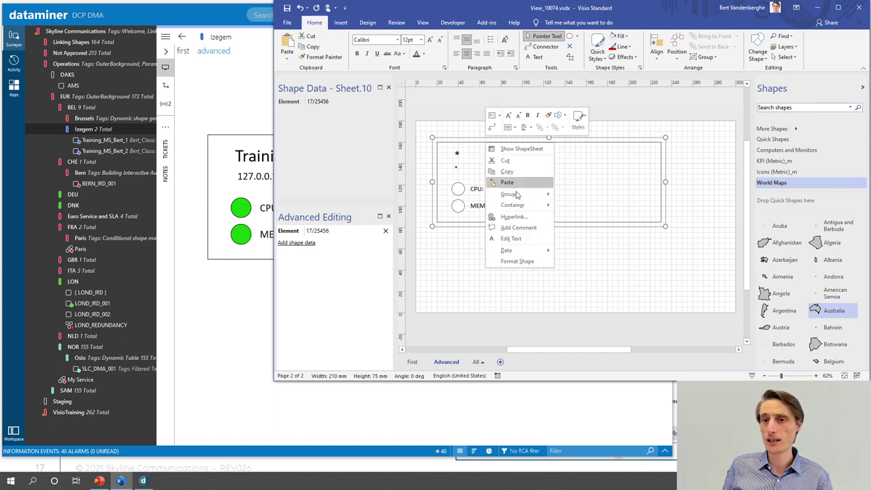
pyautogui.moveTo(517, 196)
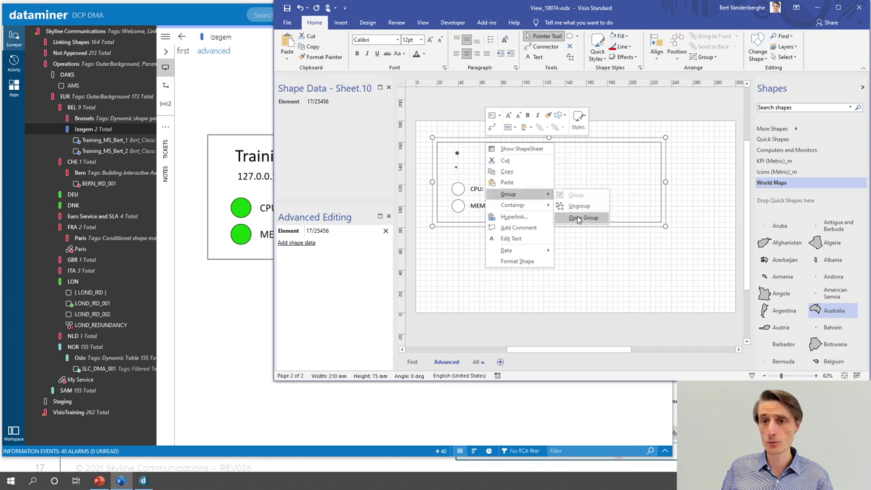
pyautogui.click(578, 219)
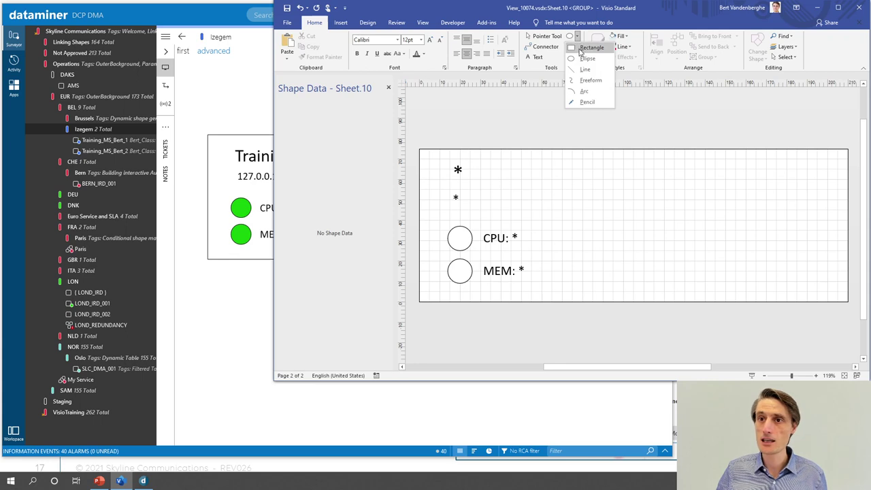
# Step: Draw a vertical rectangle about 4 mm wide and 70 mm high inside the group's left edge, close the group window and save the drawing
pyautogui.click(587, 47)
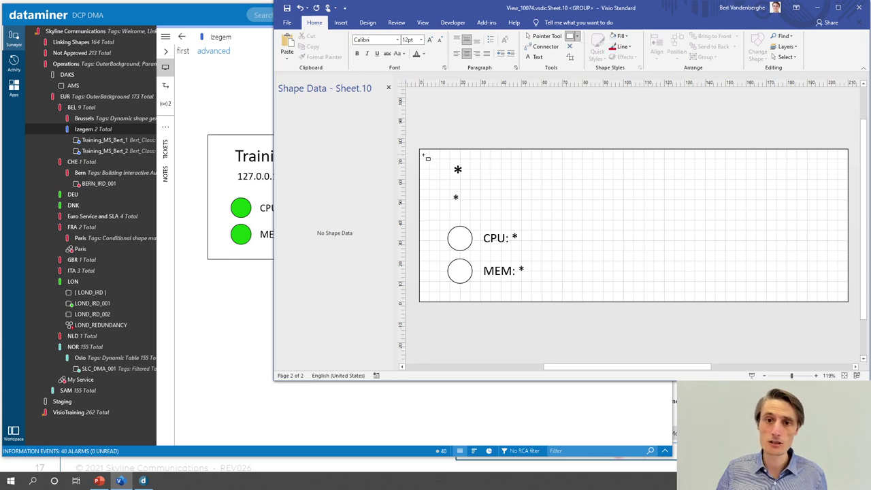
pyautogui.moveTo(423, 155)
pyautogui.mouseDown()
pyautogui.moveTo(443, 214)
pyautogui.moveTo(442, 289)
pyautogui.moveTo(431, 296)
pyautogui.mouseUp()
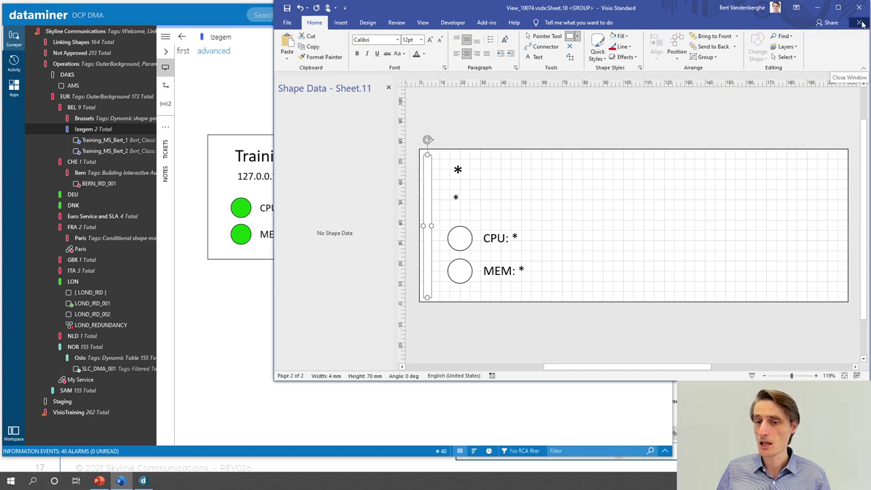
pyautogui.click(605, 129)
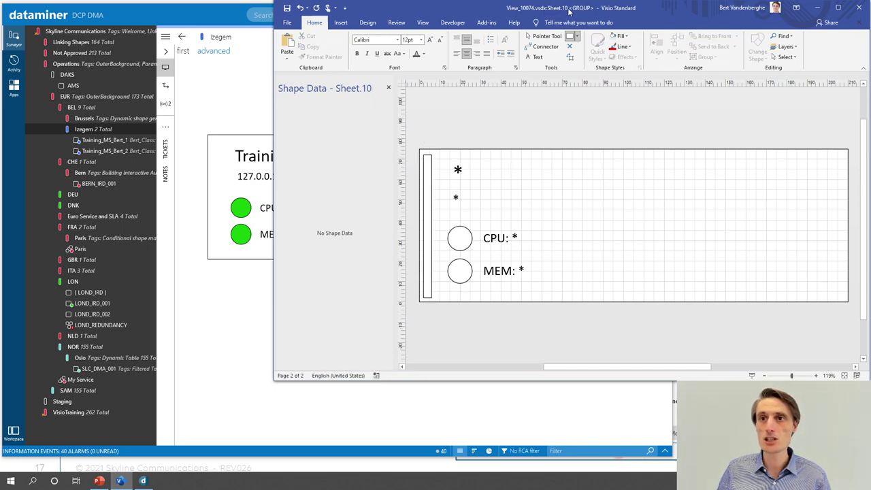
pyautogui.click(859, 24)
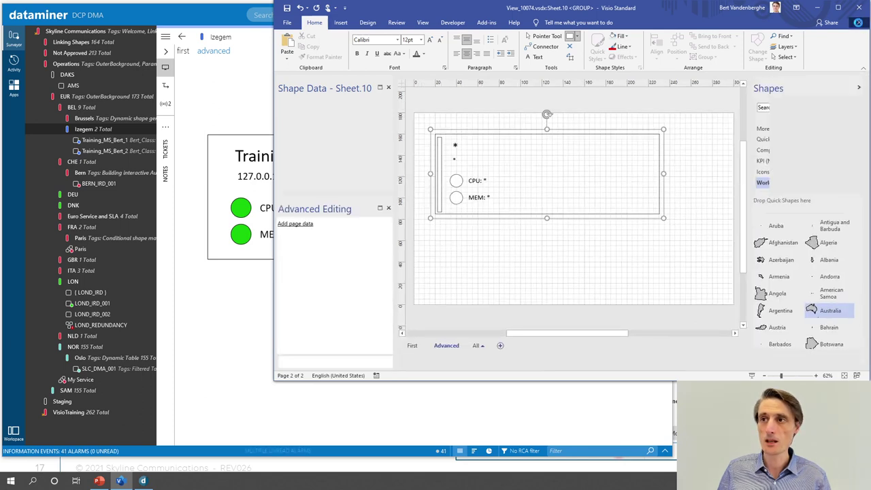
pyautogui.click(709, 157)
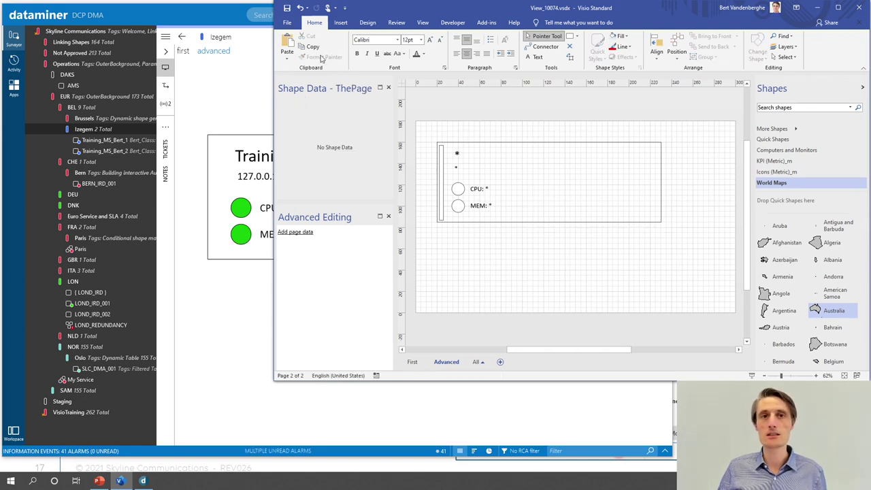
pyautogui.click(287, 7)
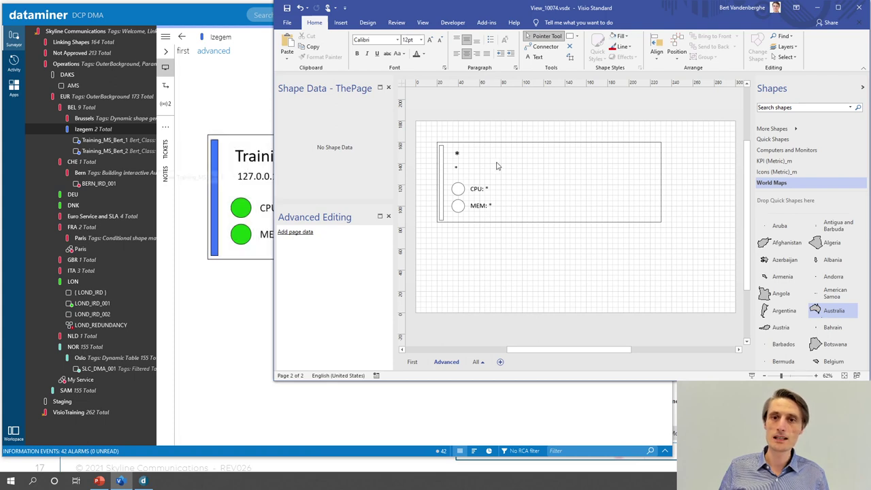
# Step: Fill the background rectangle inside group Sheet.10 with light grey and save the drawing
pyautogui.click(635, 145)
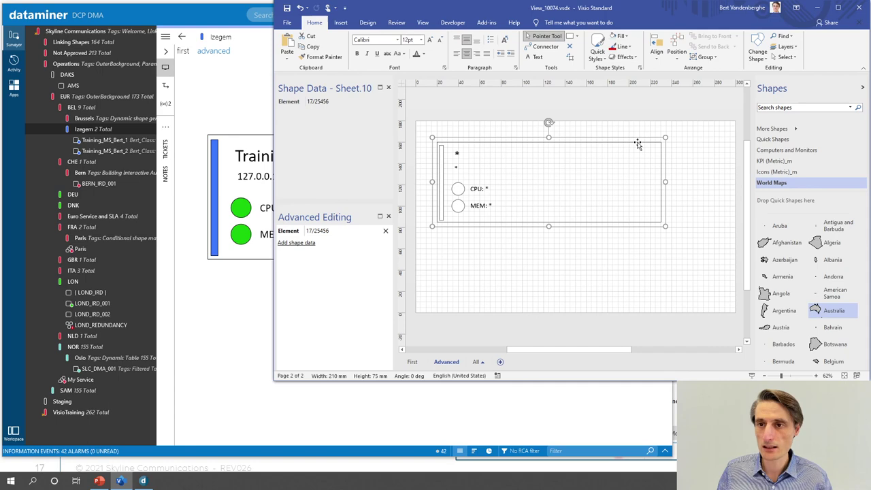
pyautogui.click(638, 144)
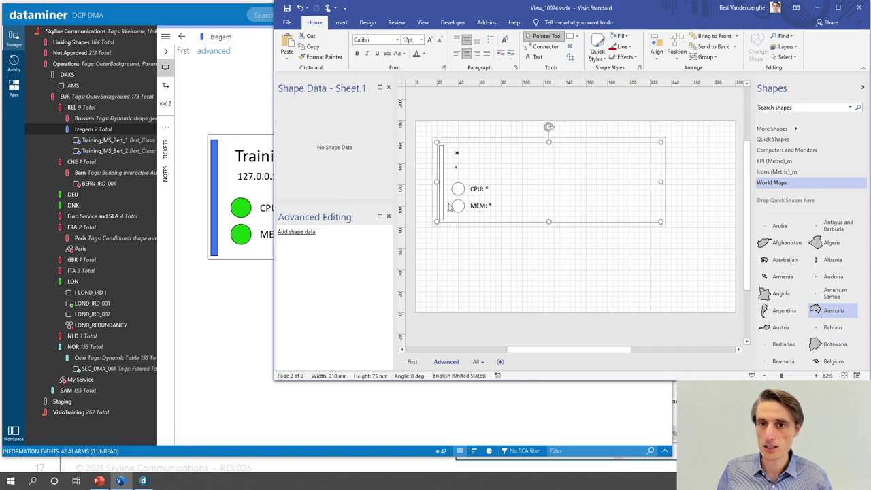
pyautogui.click(622, 38)
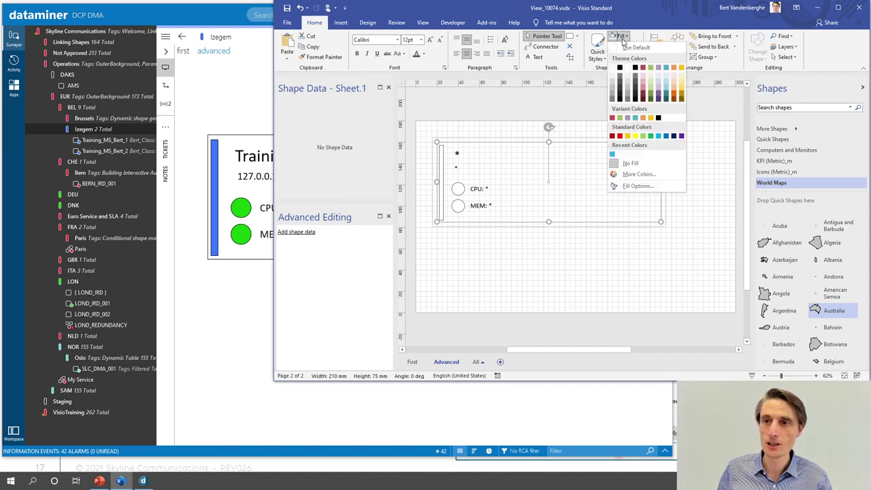
pyautogui.click(611, 80)
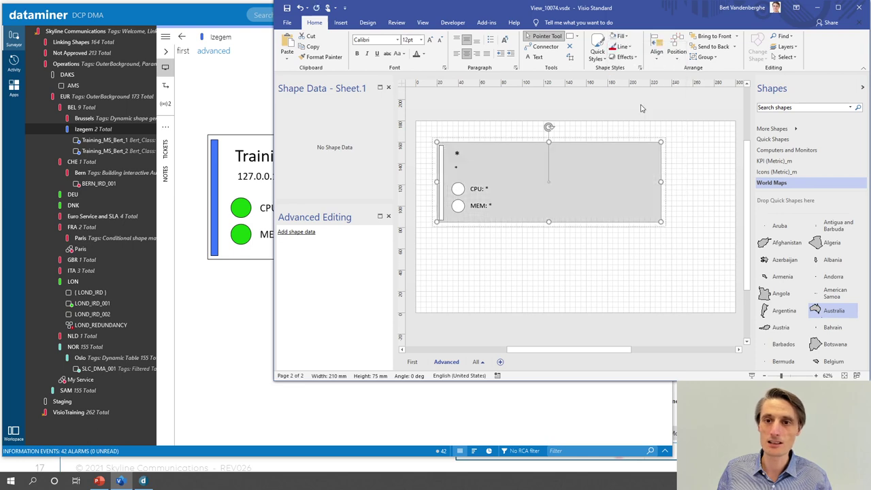
pyautogui.click(681, 134)
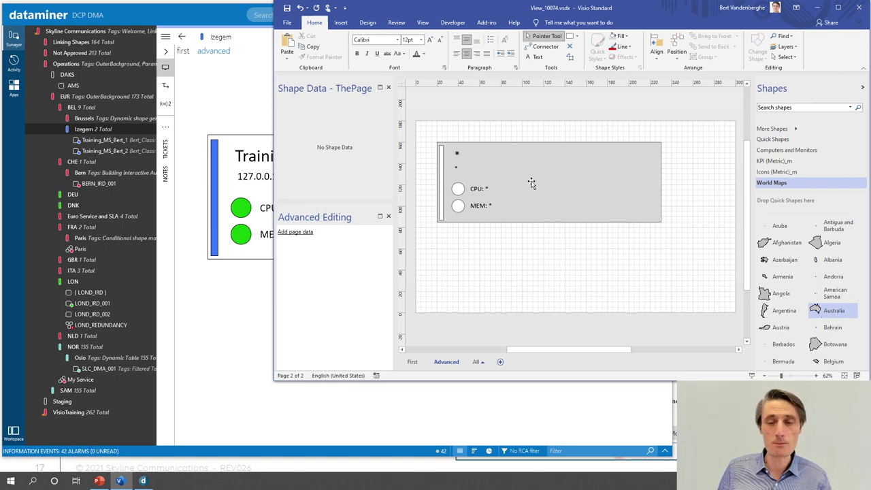
pyautogui.click(287, 8)
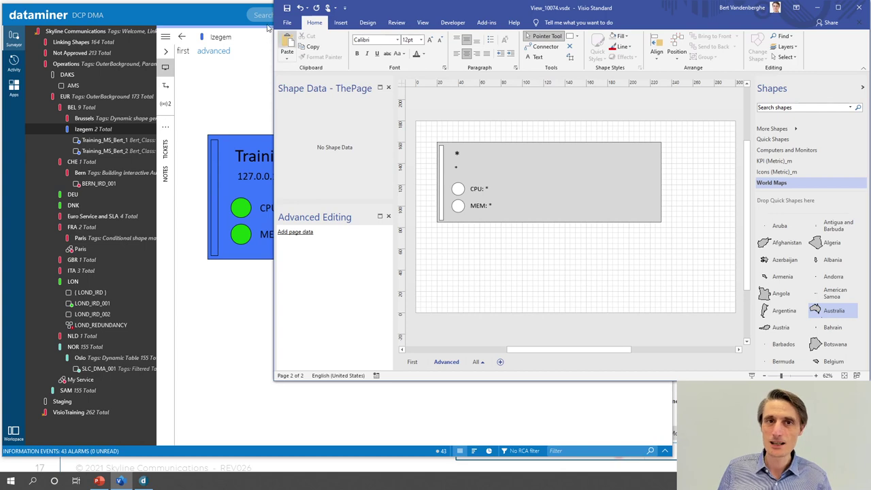
# Step: In DataMiner, put the Izegem advanced page in edit mode and set the parameter of the vertical bar, child shape Sheet.11, to *
pyautogui.click(208, 20)
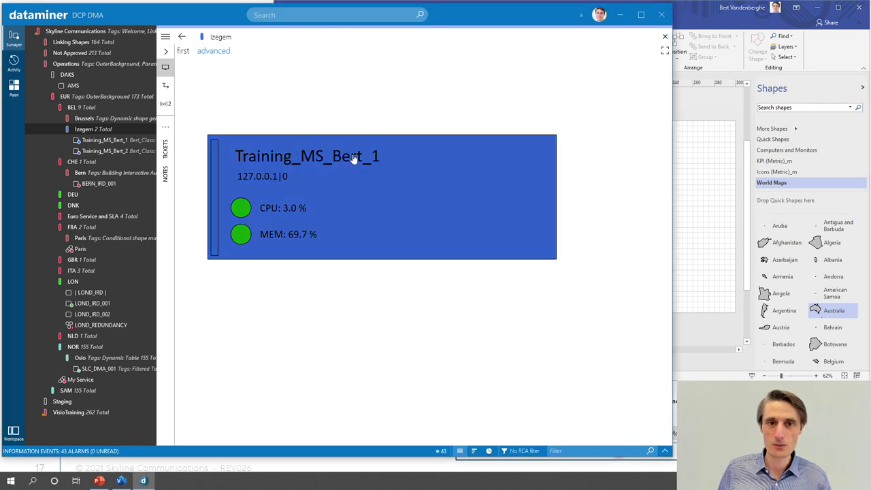
pyautogui.rightClick(406, 107)
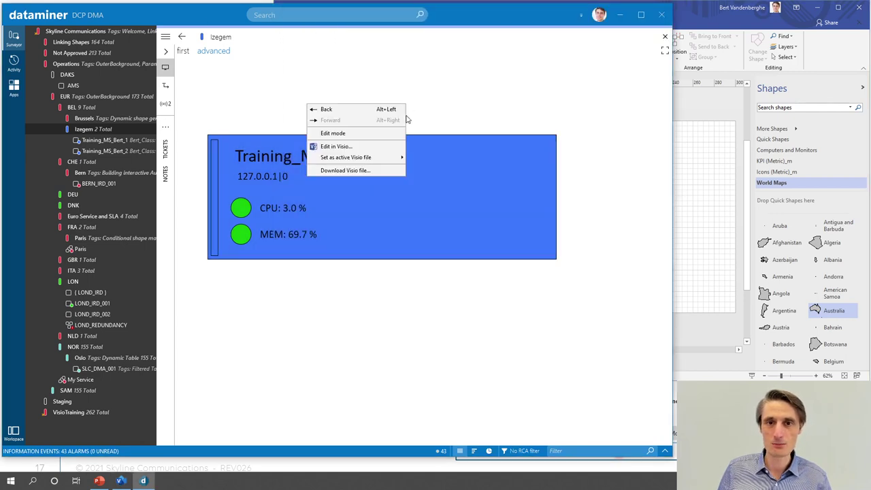
pyautogui.click(346, 134)
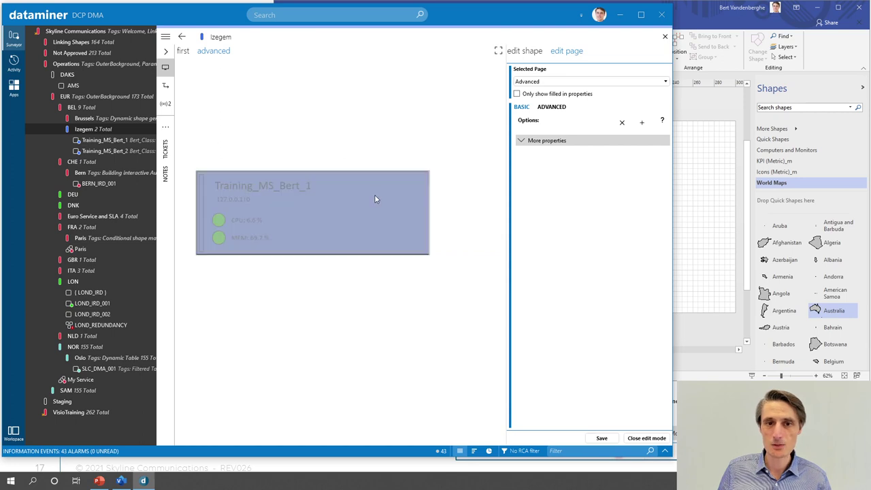
pyautogui.click(286, 198)
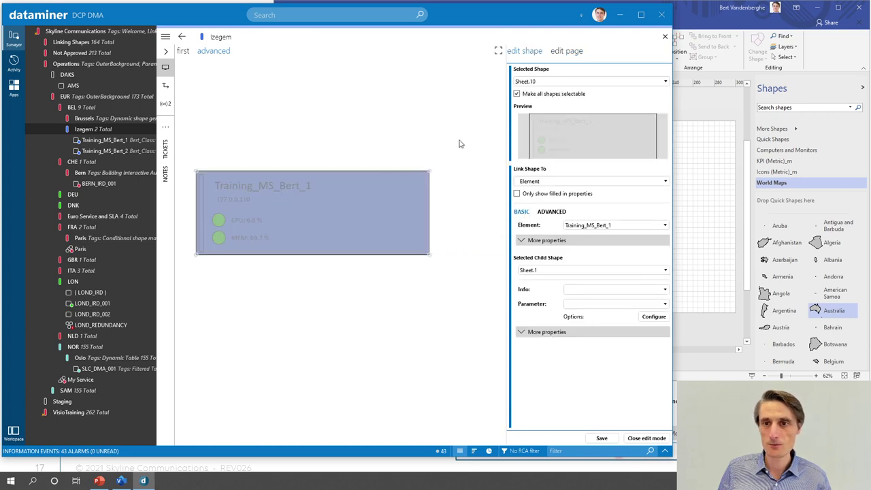
pyautogui.click(533, 131)
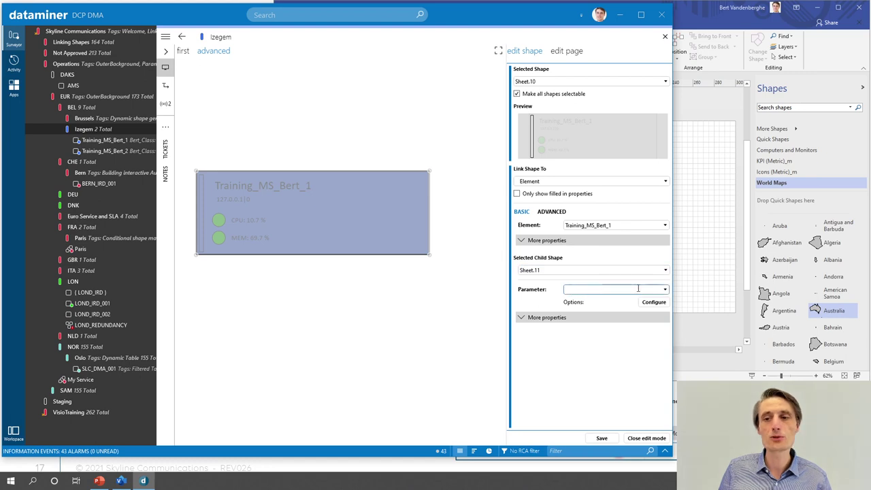
pyautogui.click(665, 291)
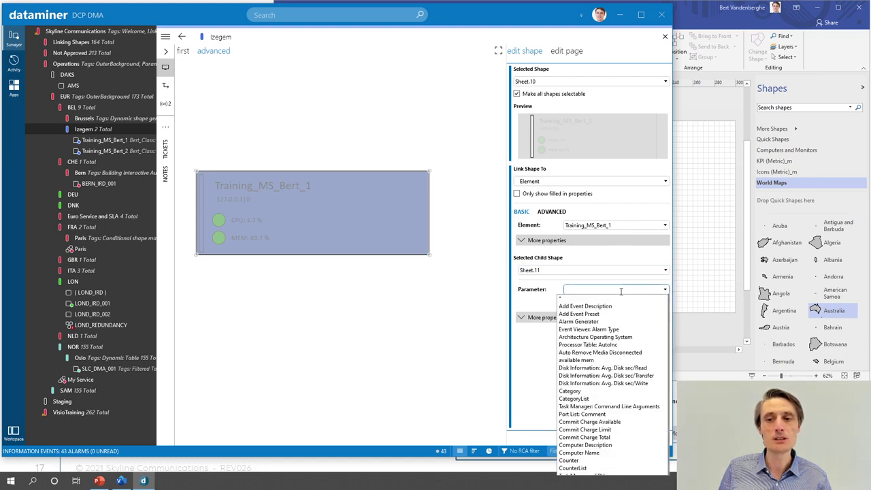
pyautogui.click(563, 299)
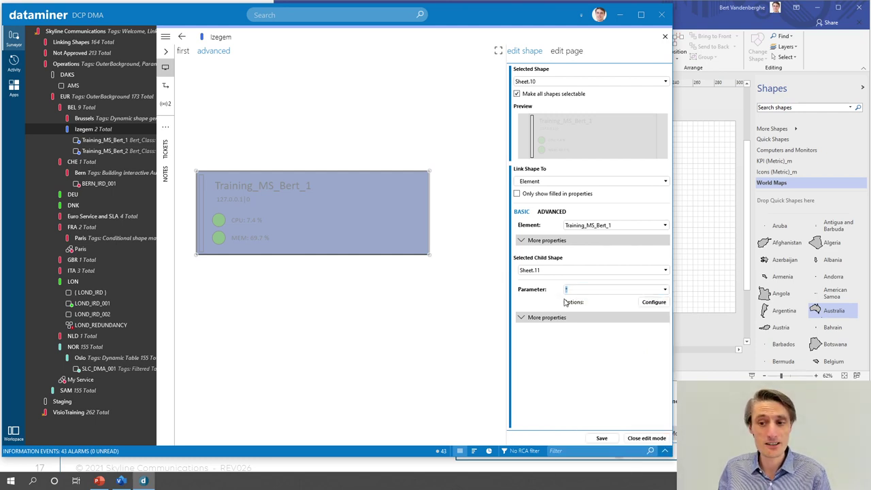
# Step: Add the ALARM option to the vertical bar's parameter link, then save the page and leave edit mode
pyautogui.click(652, 302)
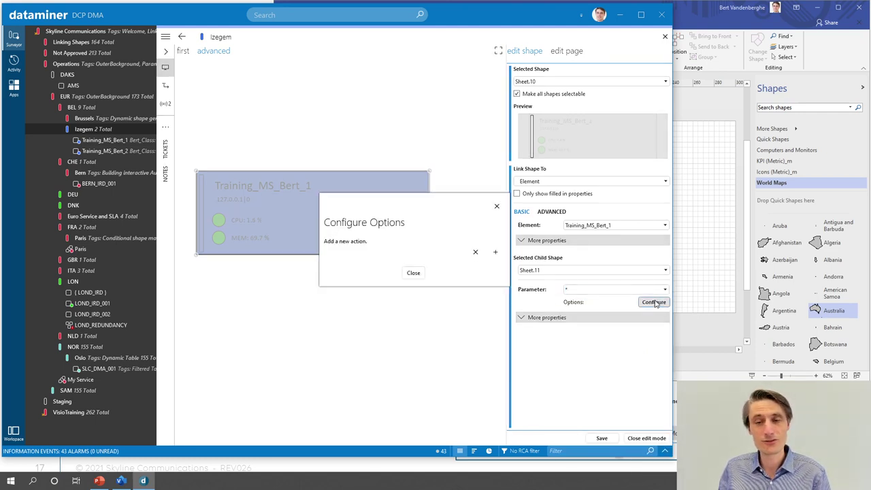
pyautogui.click(495, 252)
pyautogui.click(415, 257)
pyautogui.click(413, 263)
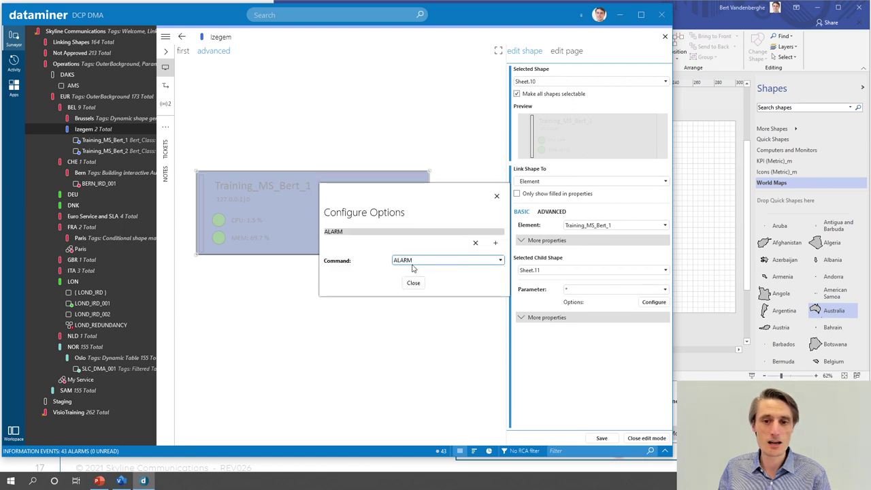
pyautogui.click(414, 283)
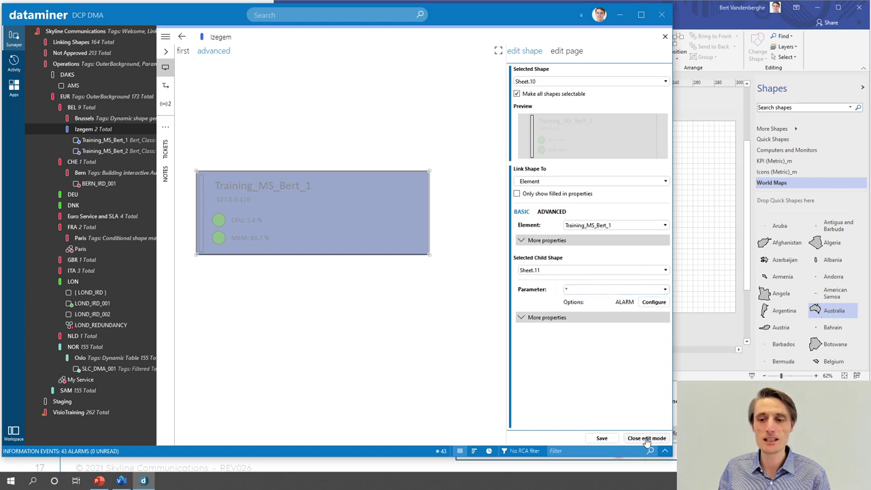
pyautogui.click(603, 439)
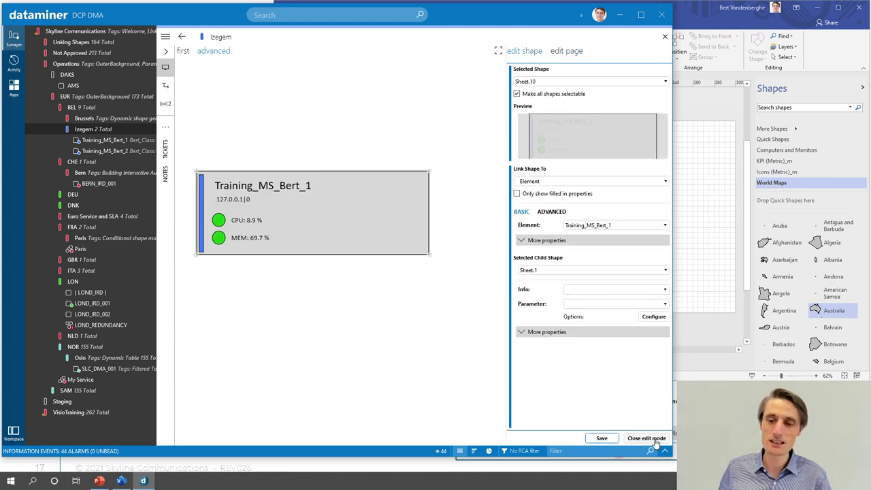
pyautogui.click(653, 440)
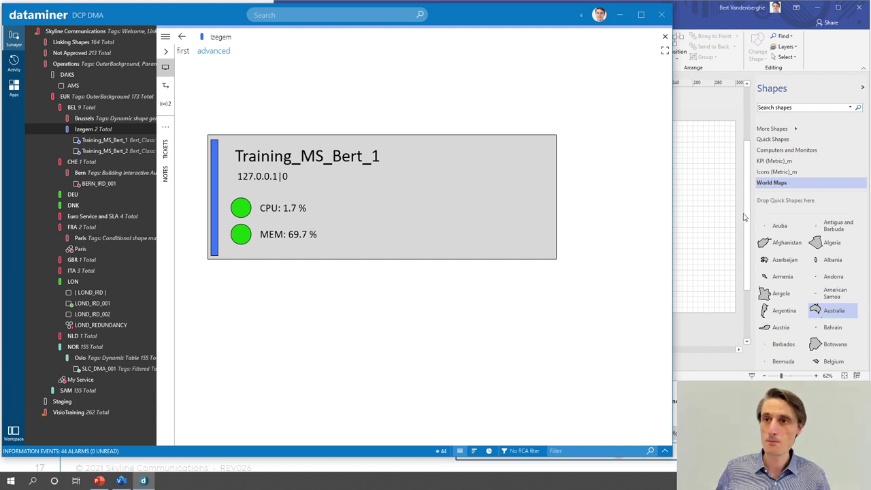
pyautogui.click(685, 15)
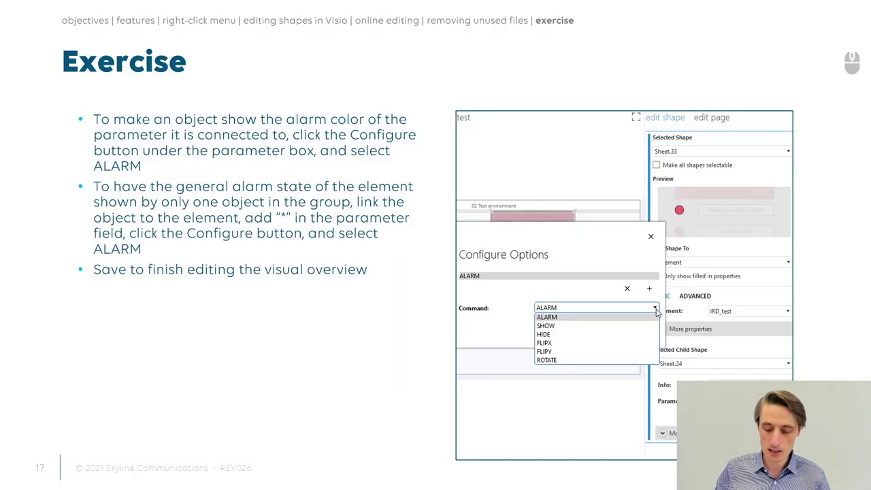
pyautogui.press('Right')
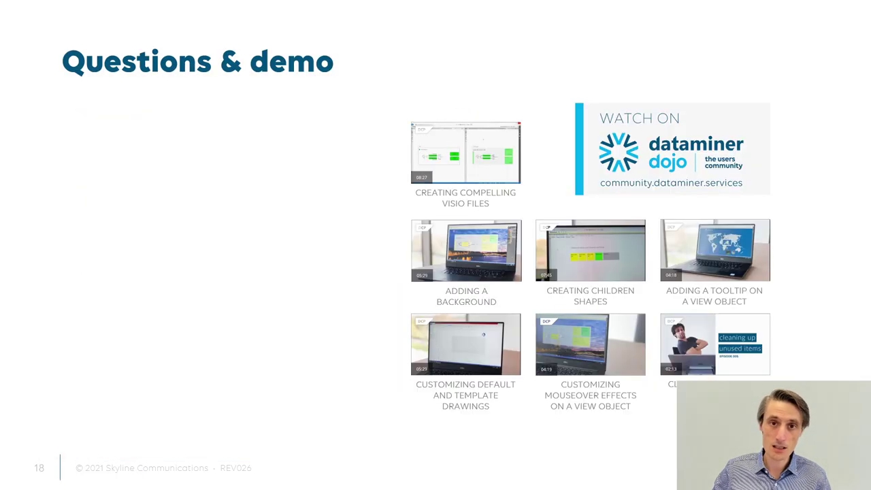